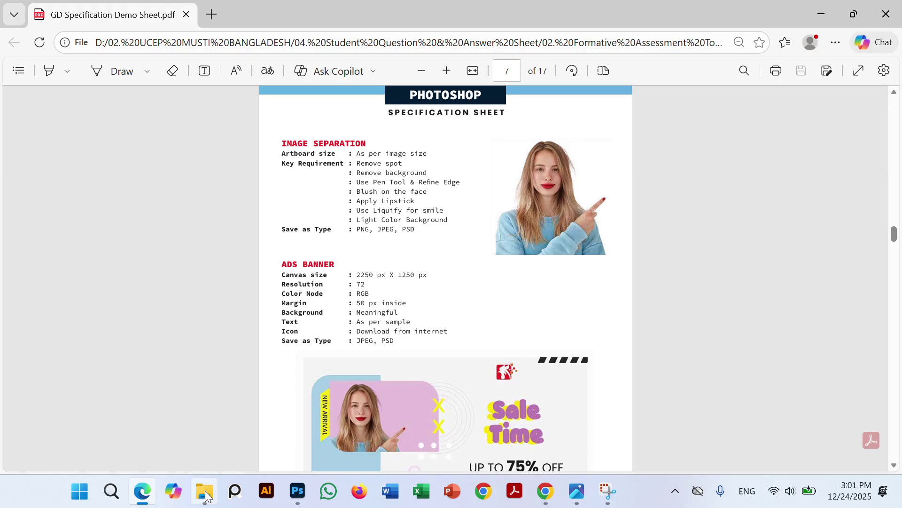
Open the portrait photo of the freckled woman with a hair bun from the Downloads folder in Photoshop
{"action": "mouse_move", "coordinate": [205, 495]}
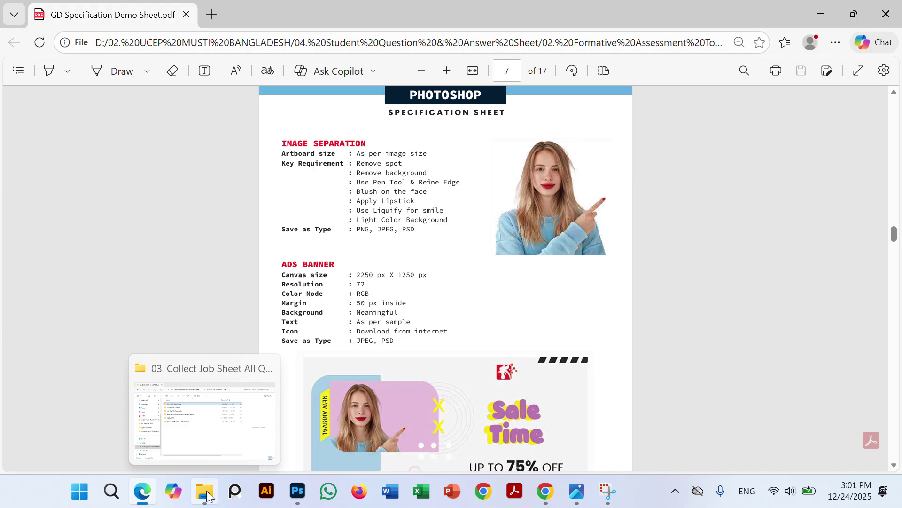
{"action": "left_click", "coordinate": [207, 496]}
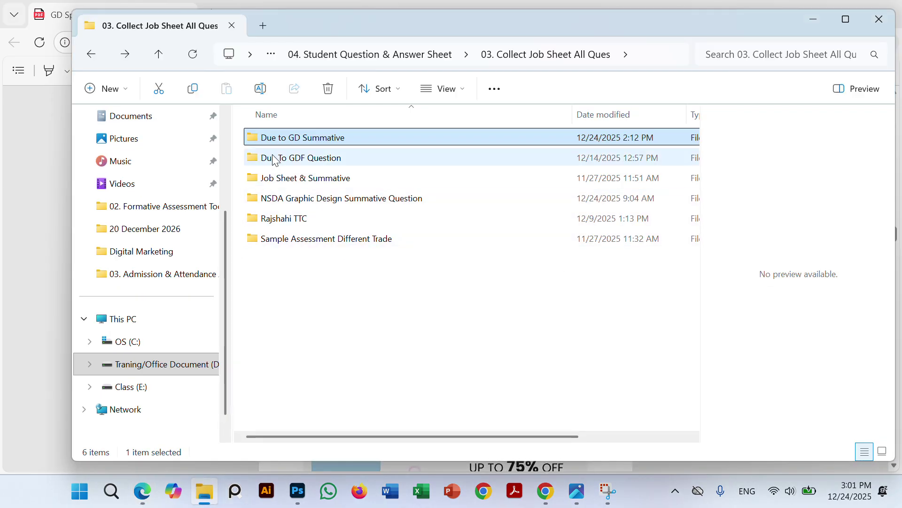
{"action": "scroll", "coordinate": [147, 165], "scroll_direction": "up", "scroll_amount": 1}
{"action": "scroll", "coordinate": [147, 164], "scroll_direction": "up", "scroll_amount": 2}
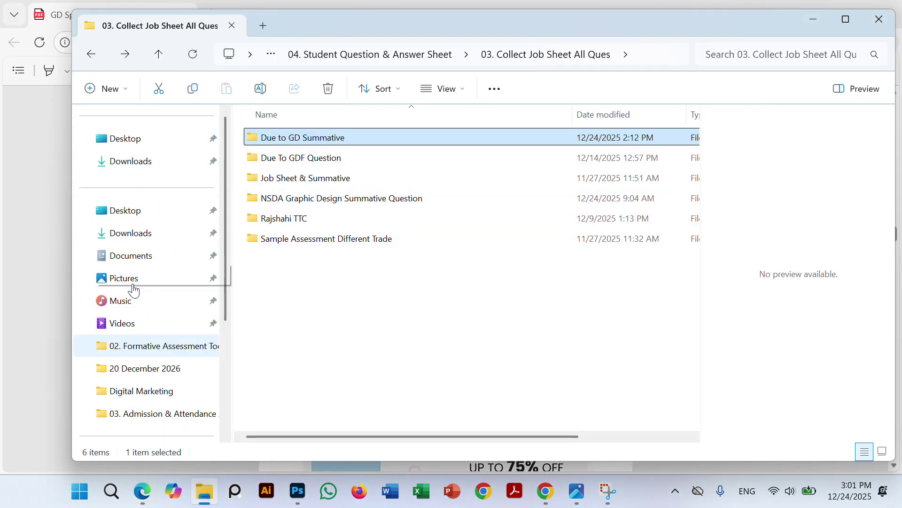
{"action": "left_click", "coordinate": [137, 243]}
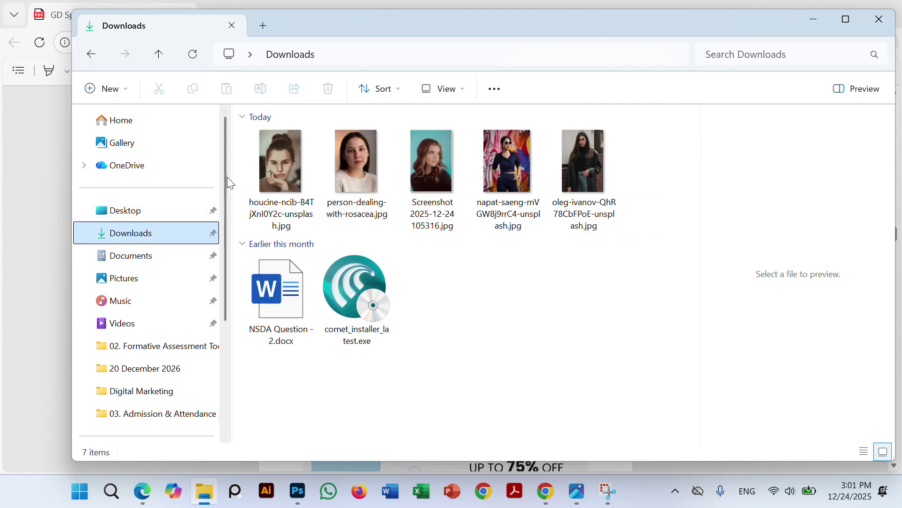
{"action": "left_click", "coordinate": [281, 160]}
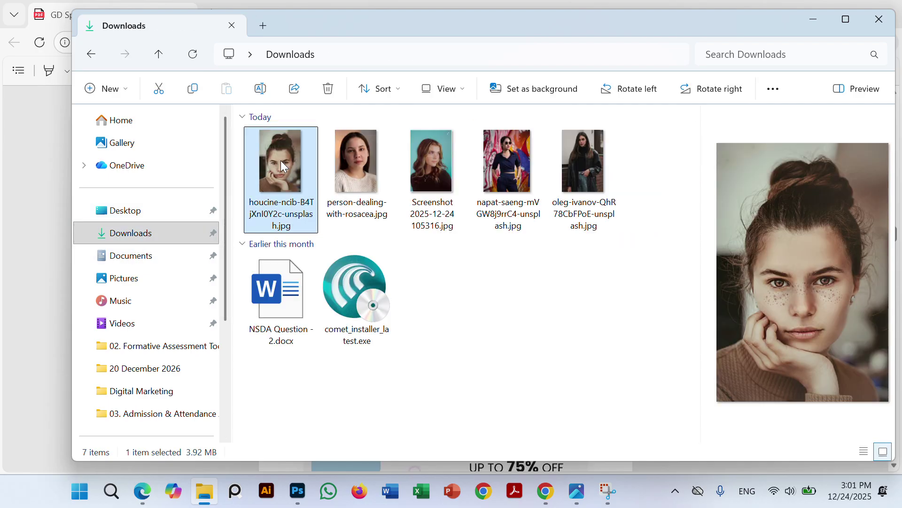
{"action": "right_click", "coordinate": [281, 160]}
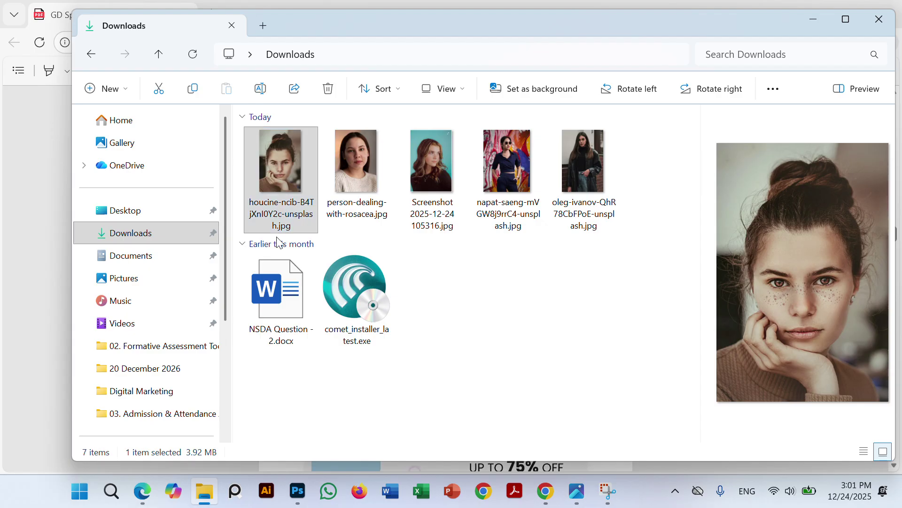
{"action": "left_click", "coordinate": [364, 85]}
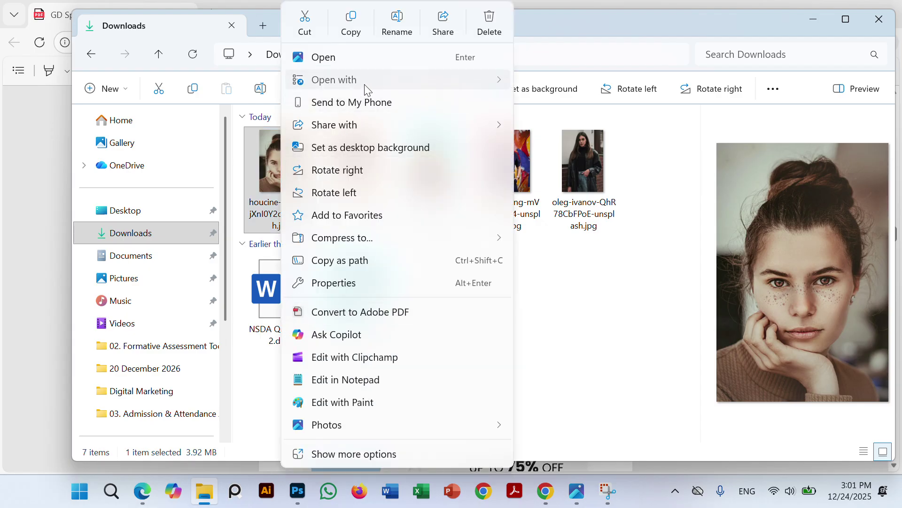
{"action": "left_click", "coordinate": [572, 125]}
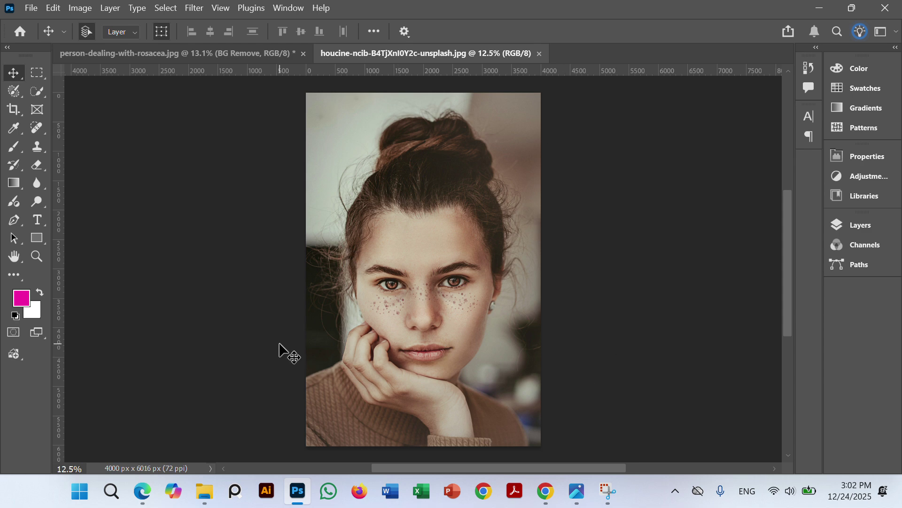
Duplicate the Background layer and name the copy "spot remove"
{"action": "scroll", "coordinate": [433, 308], "scroll_direction": "up", "scroll_amount": 2}
{"action": "scroll", "coordinate": [434, 305], "scroll_direction": "up", "scroll_amount": 2}
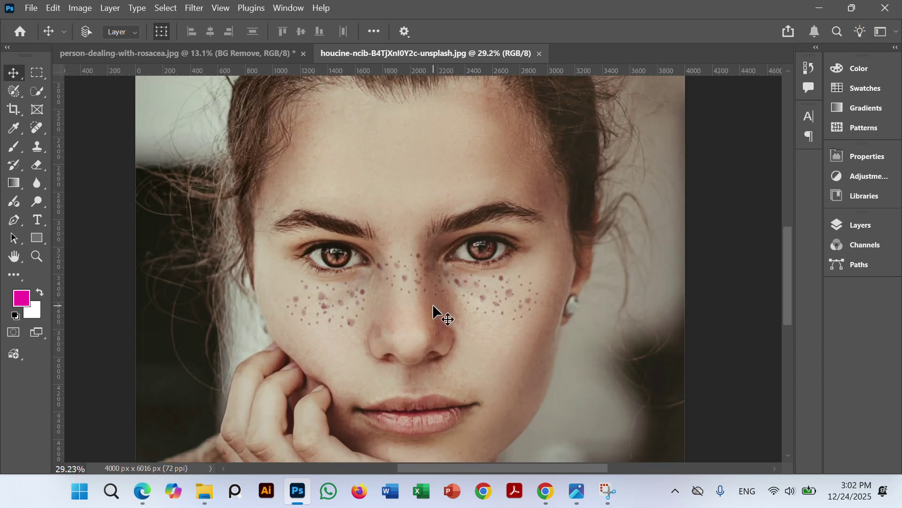
{"action": "scroll", "coordinate": [339, 301], "scroll_direction": "up", "scroll_amount": 1}
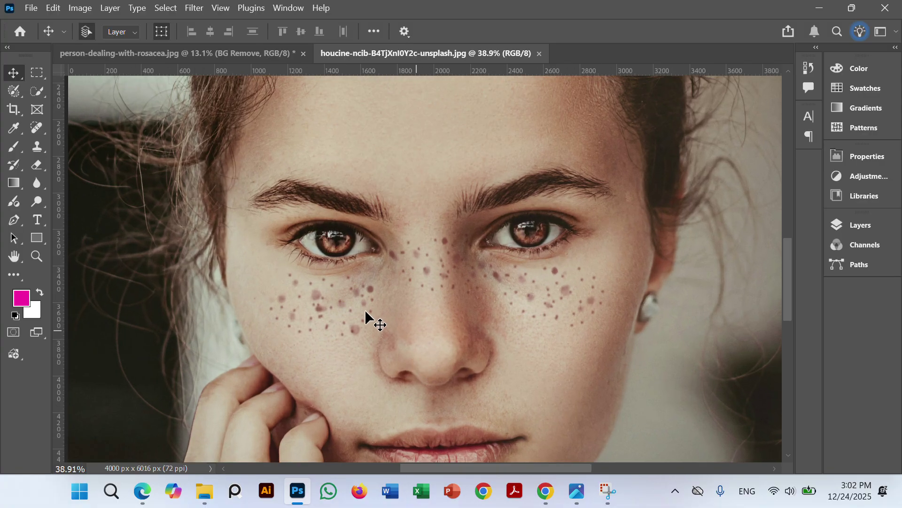
{"action": "scroll", "coordinate": [365, 312], "scroll_direction": "down", "scroll_amount": 2}
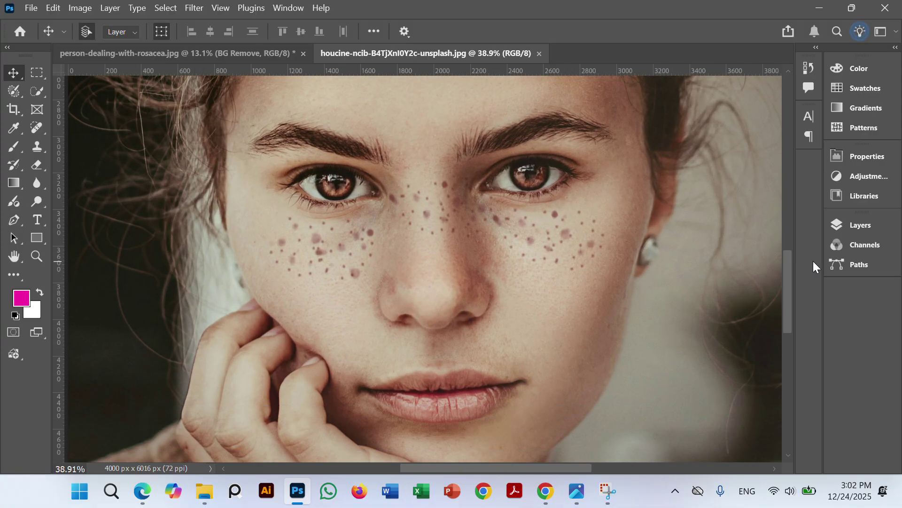
{"action": "left_click", "coordinate": [850, 224]}
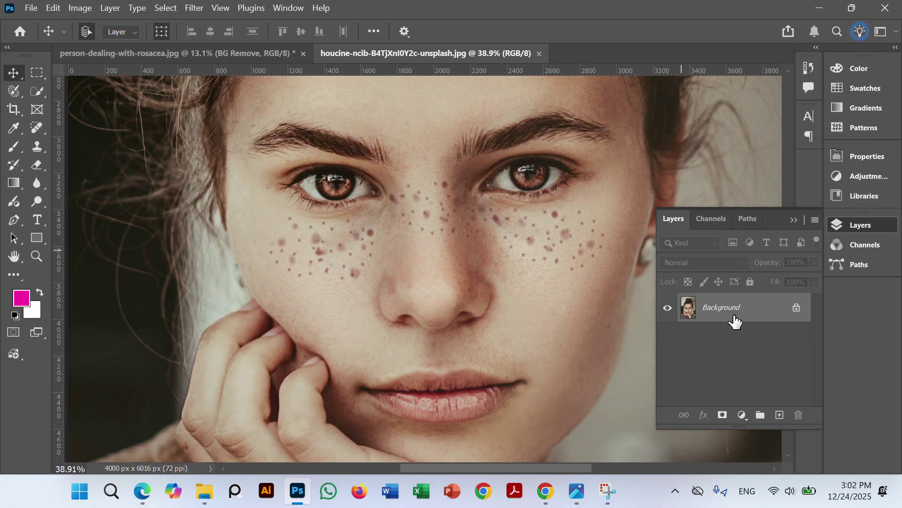
{"action": "left_click_drag", "start_coordinate": [731, 317], "coordinate": [732, 310]}
{"action": "key", "text": "ctrl+j"}
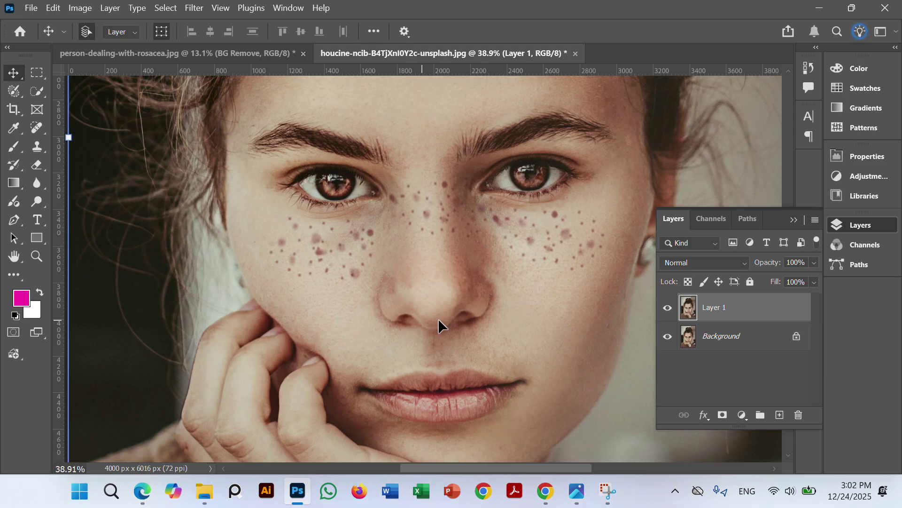
{"action": "double_click", "coordinate": [719, 308]}
{"action": "type", "text": "remove"}
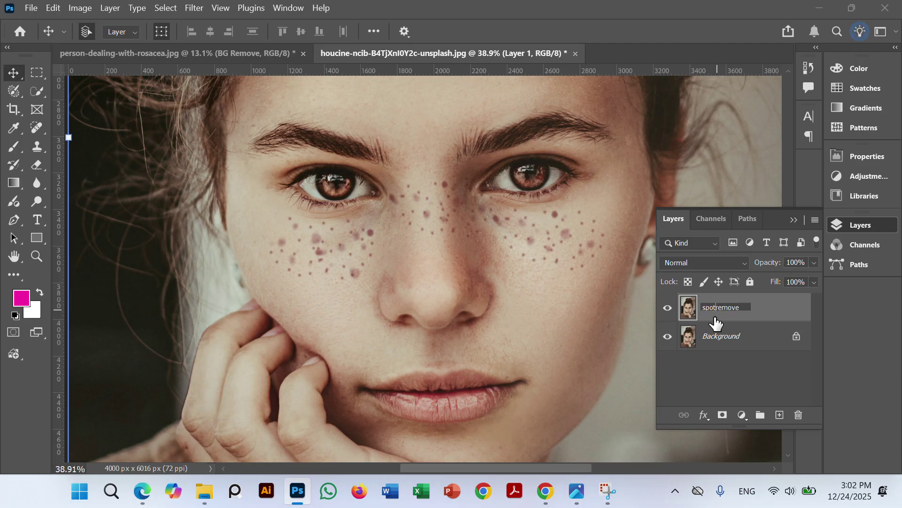
{"action": "key", "text": "Return"}
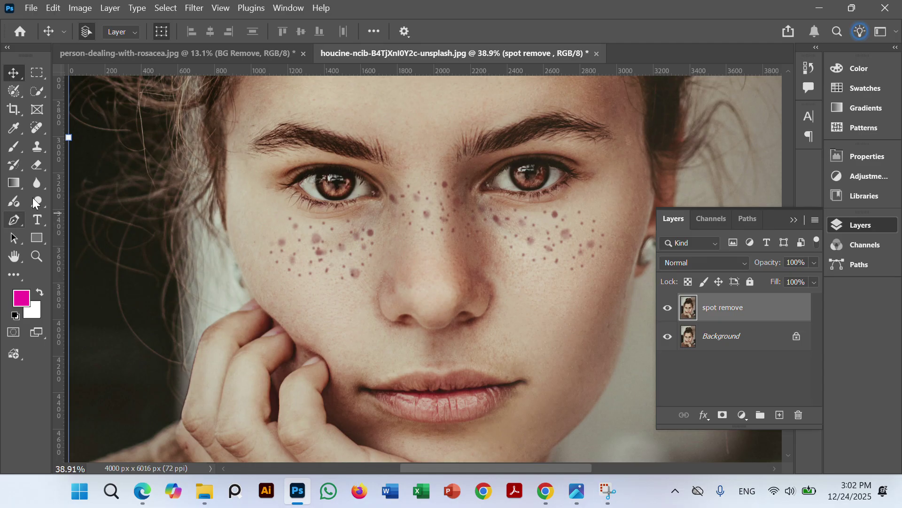
Choose the Spot Healing Brush Tool and set its brush size to 32 px
{"action": "left_click", "coordinate": [44, 131]}
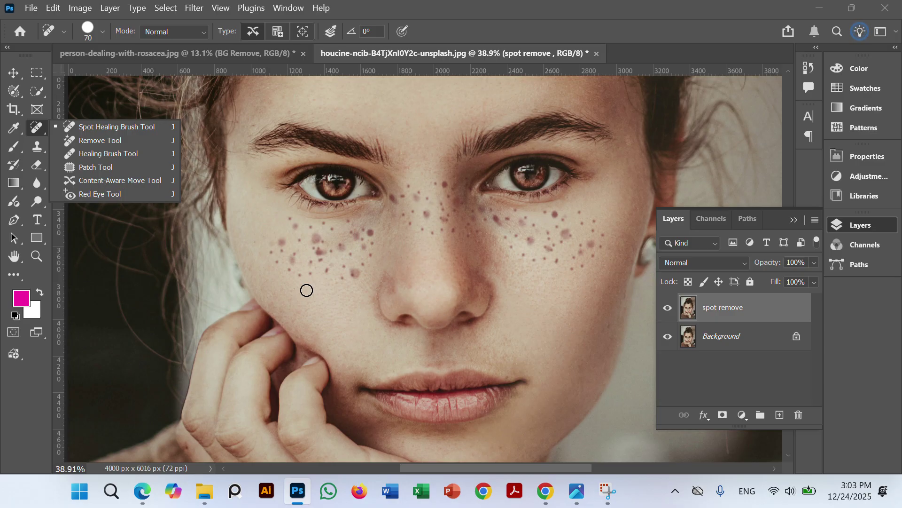
{"action": "scroll", "coordinate": [315, 288], "scroll_direction": "up", "scroll_amount": 5}
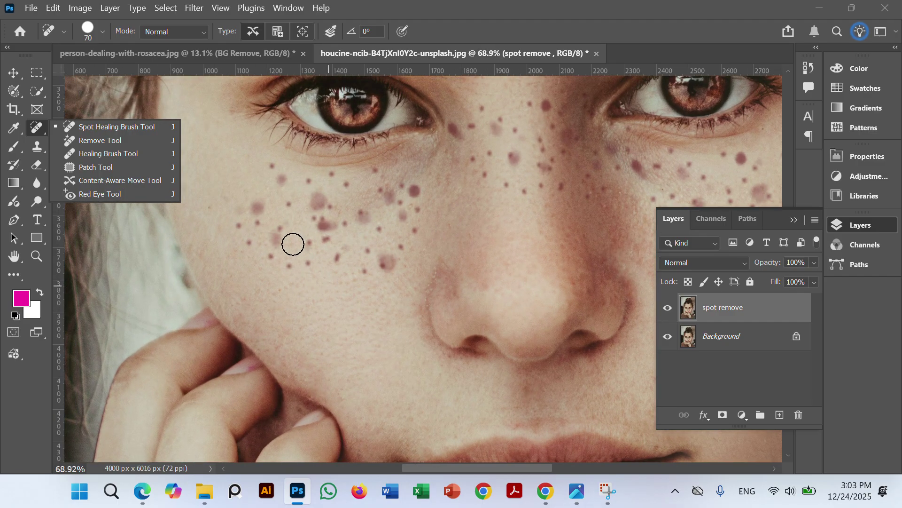
{"action": "scroll", "coordinate": [218, 248], "scroll_direction": "up", "scroll_amount": 5}
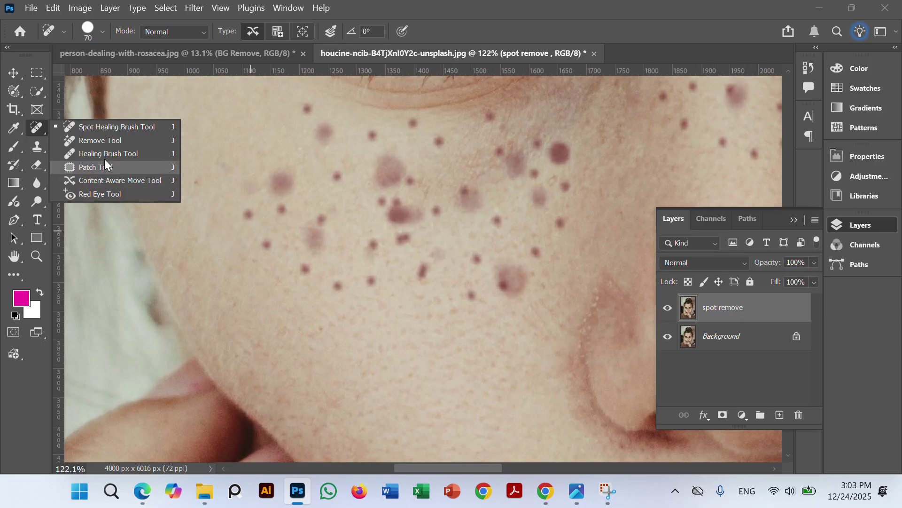
{"action": "left_click", "coordinate": [112, 128]}
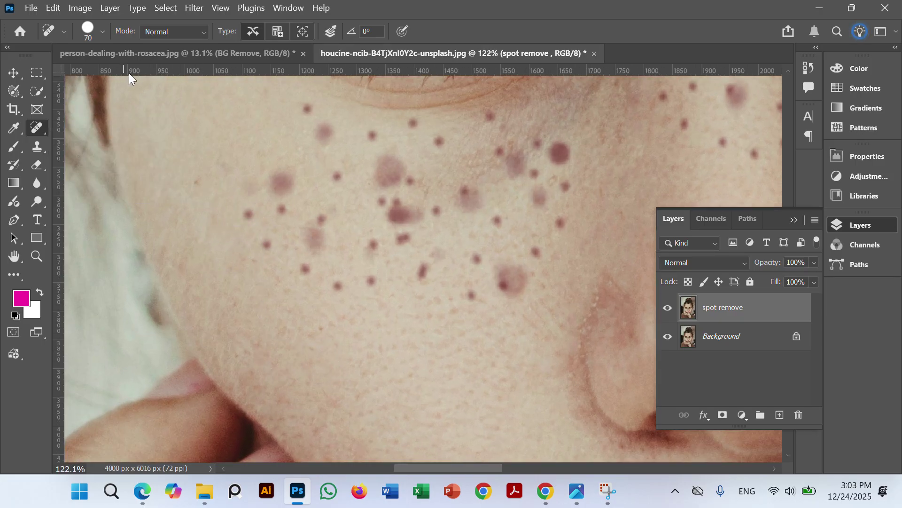
{"action": "left_click", "coordinate": [102, 32]}
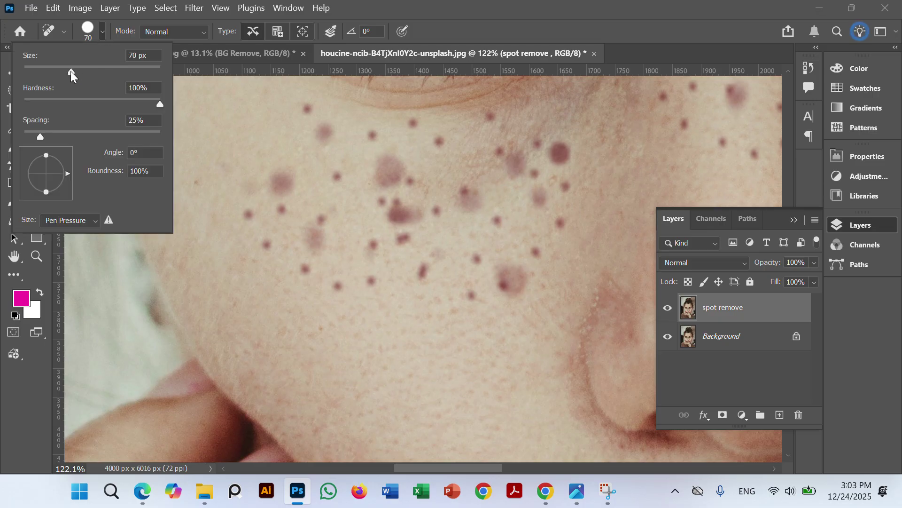
{"action": "left_click_drag", "start_coordinate": [70, 71], "coordinate": [45, 69]}
{"action": "left_click", "coordinate": [227, 75]}
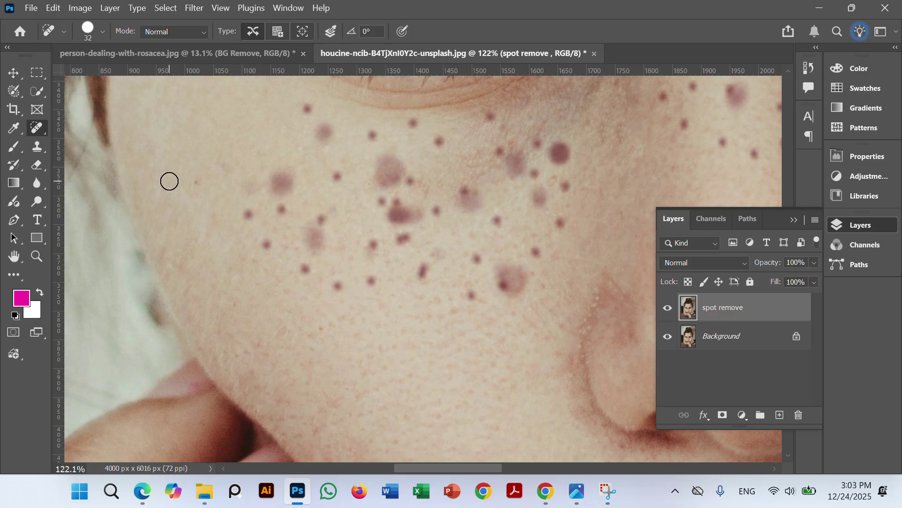
Heal the small spots along the outer and lower edge of the blemish cluster on the hand-side cheek
{"action": "left_click", "coordinate": [195, 183]}
{"action": "left_click", "coordinate": [338, 286]}
{"action": "left_click", "coordinate": [371, 281]}
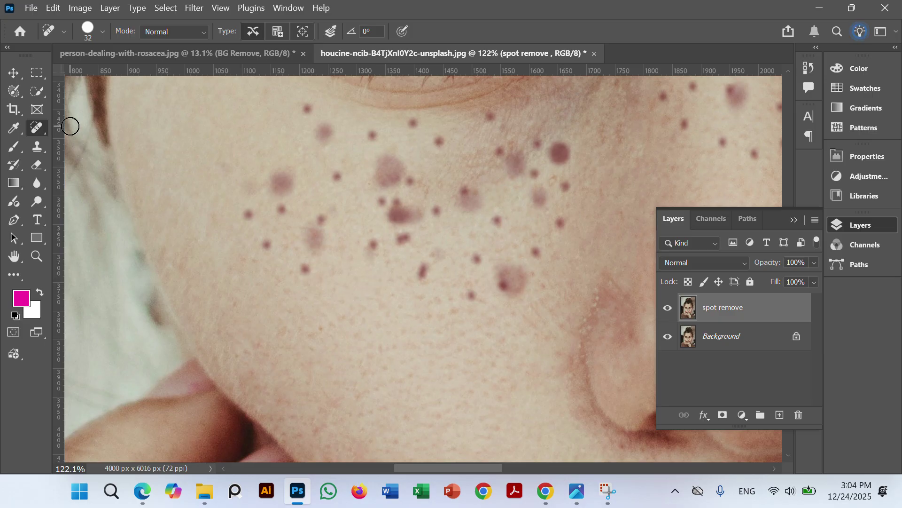
{"action": "left_click", "coordinate": [306, 268]}
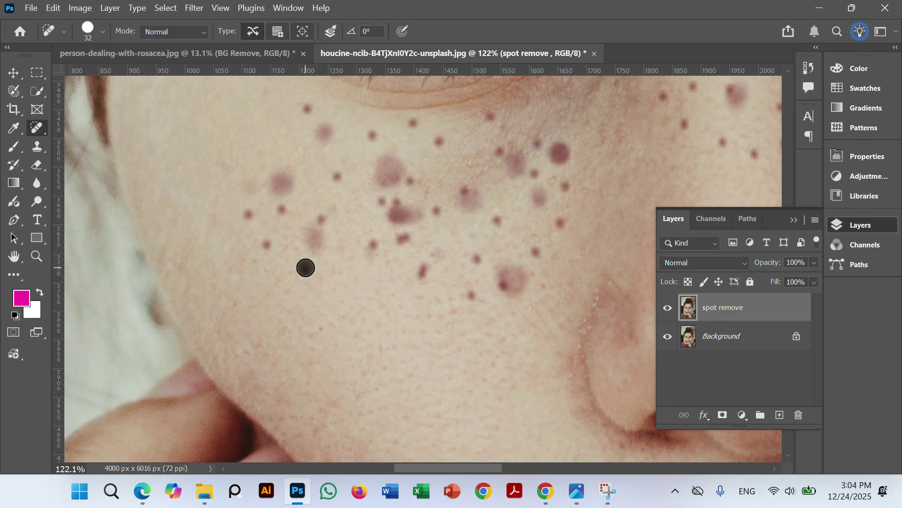
{"action": "left_click", "coordinate": [265, 242]}
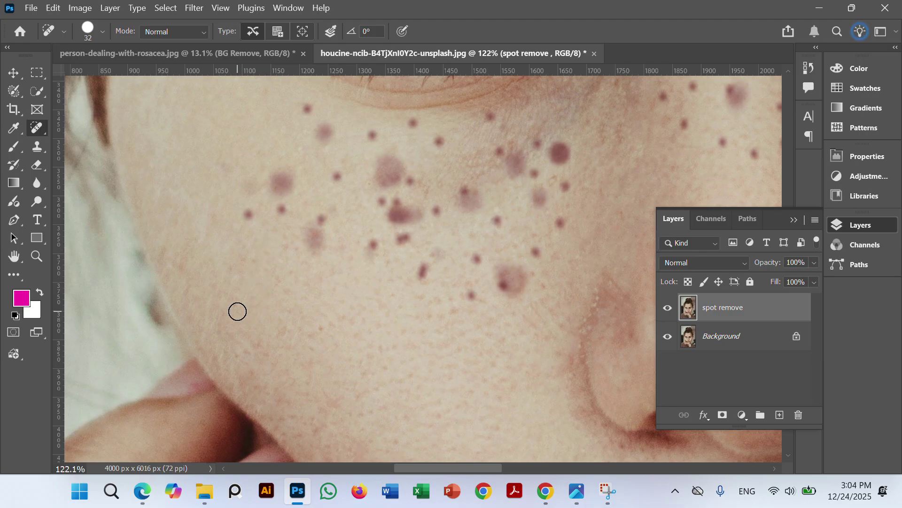
{"action": "left_click", "coordinate": [248, 214]}
{"action": "left_click", "coordinate": [283, 208]}
{"action": "left_click", "coordinate": [339, 175]}
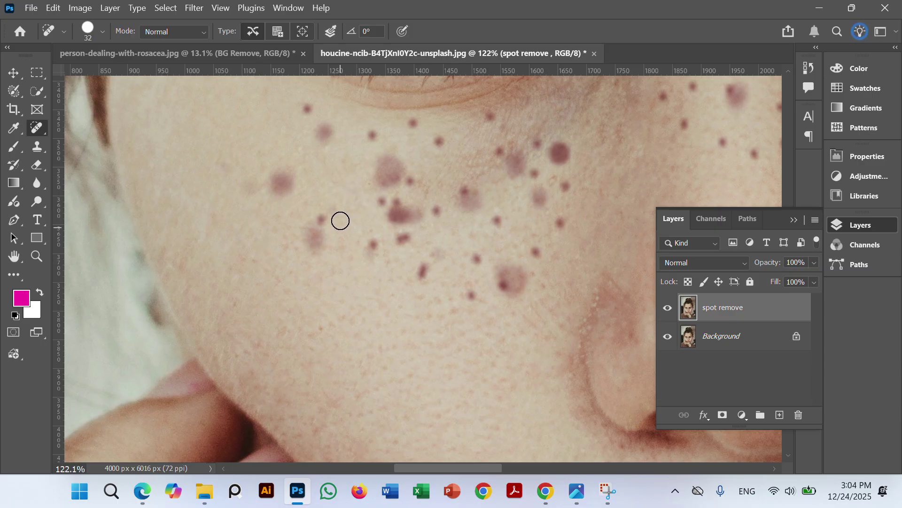
Heal the small spots high on the hand-side cheek, just below the outer half of the eye
{"action": "left_click", "coordinate": [307, 109]}
{"action": "left_click", "coordinate": [371, 134]}
{"action": "left_click", "coordinate": [412, 123]}
{"action": "left_click", "coordinate": [438, 141]}
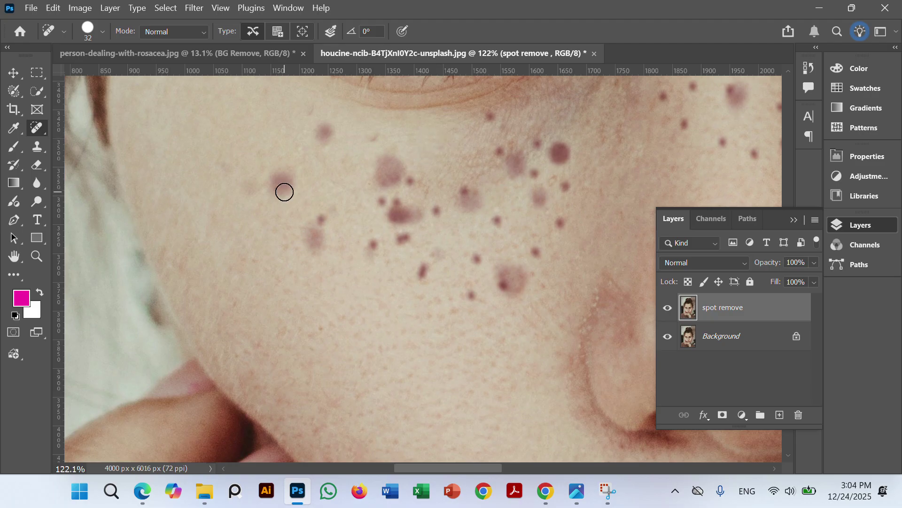
{"action": "left_click", "coordinate": [309, 109]}
{"action": "left_click", "coordinate": [375, 137]}
Heal the small spots on the hand-side cheek from its centre toward the nose, leaving the large blemishes
{"action": "left_click", "coordinate": [374, 242]}
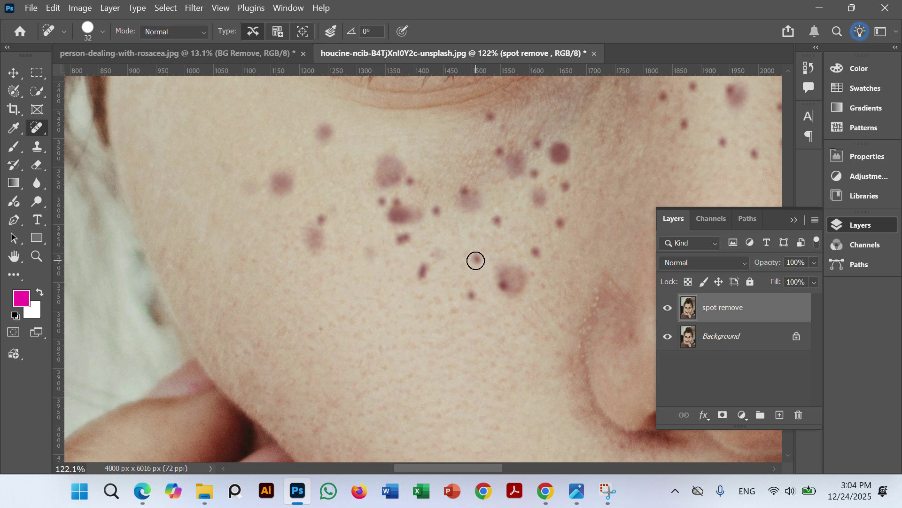
{"action": "left_click", "coordinate": [476, 260]}
{"action": "left_click", "coordinate": [496, 220]}
{"action": "left_click", "coordinate": [537, 250]}
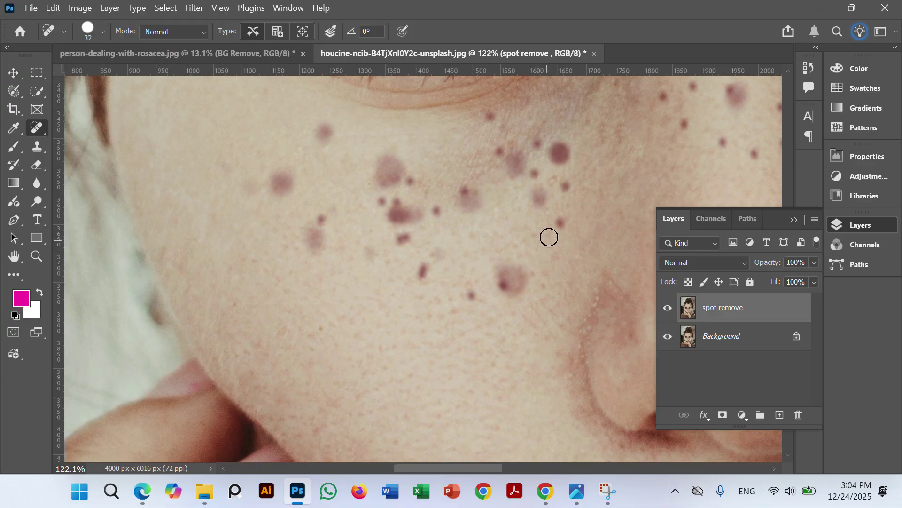
{"action": "left_click", "coordinate": [560, 223]}
{"action": "left_click", "coordinate": [565, 187]}
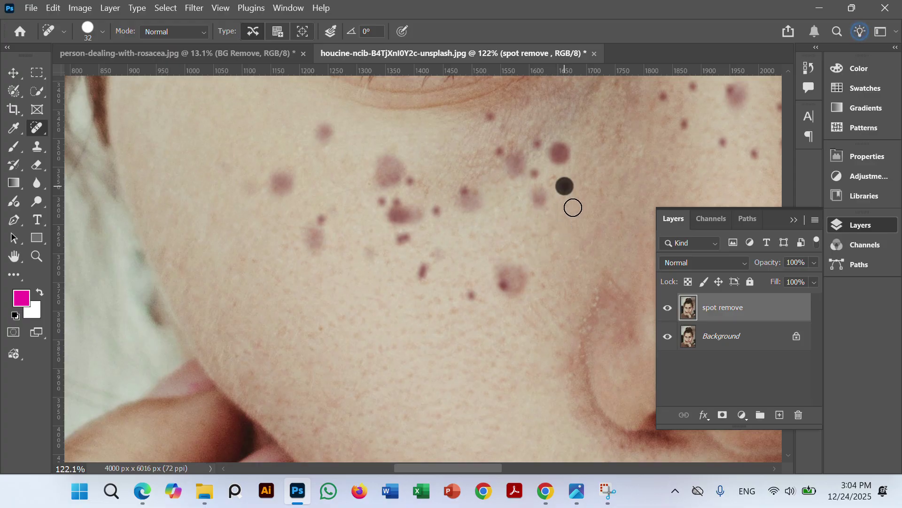
{"action": "left_click", "coordinate": [534, 173]}
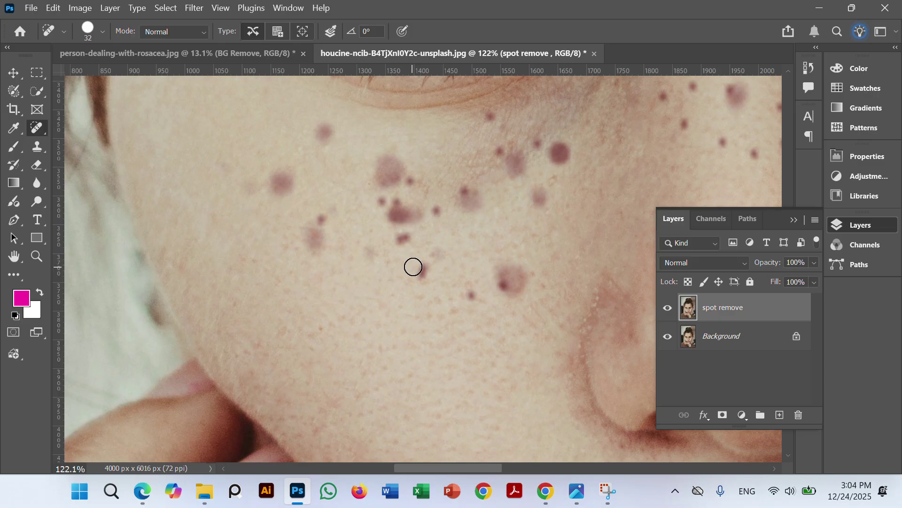
Heal the small spots under the inner half of the hand-side eye and the one beside the lowest large blemish
{"action": "left_click", "coordinate": [489, 116]}
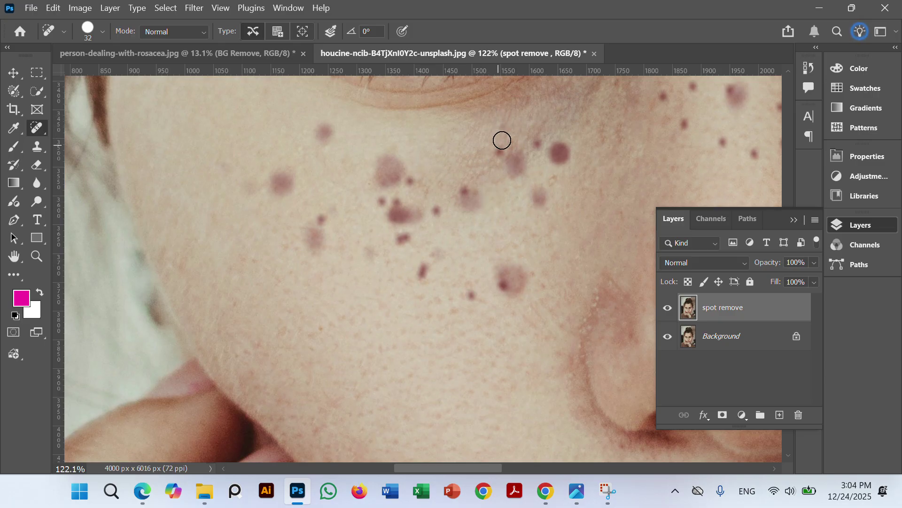
{"action": "left_click", "coordinate": [500, 131]}
{"action": "left_click", "coordinate": [537, 143]}
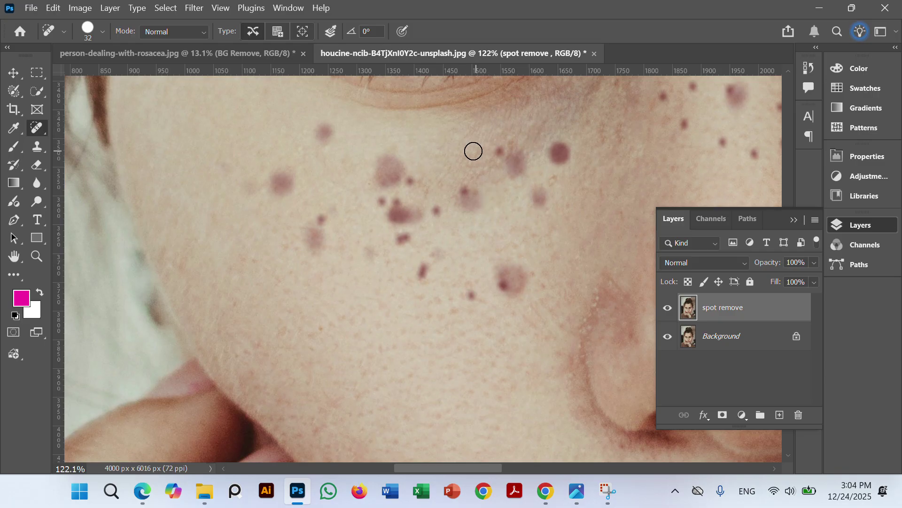
{"action": "left_click", "coordinate": [499, 150]}
{"action": "left_click", "coordinate": [469, 295]}
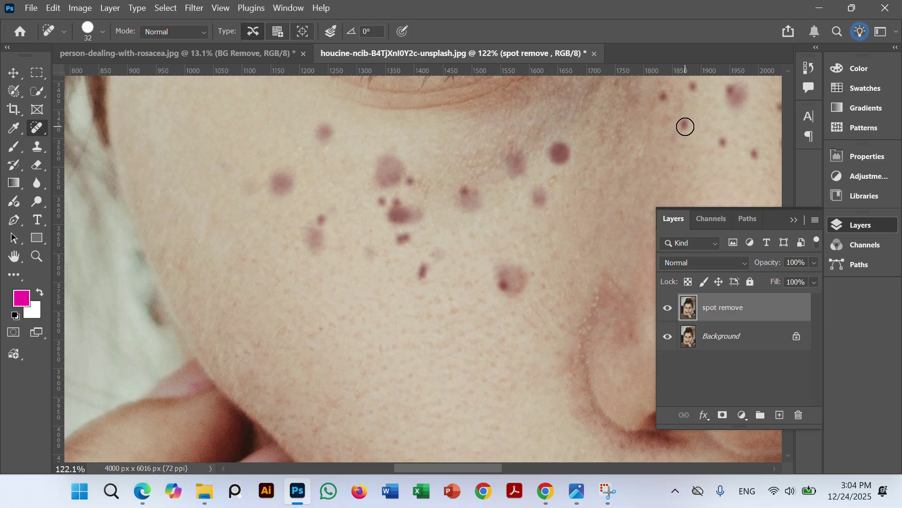
Heal the small spots on the side of the nose near the inner corner of the hand-side eye
{"action": "left_click", "coordinate": [686, 127]}
{"action": "scroll", "coordinate": [446, 252], "scroll_direction": "down", "scroll_amount": 2}
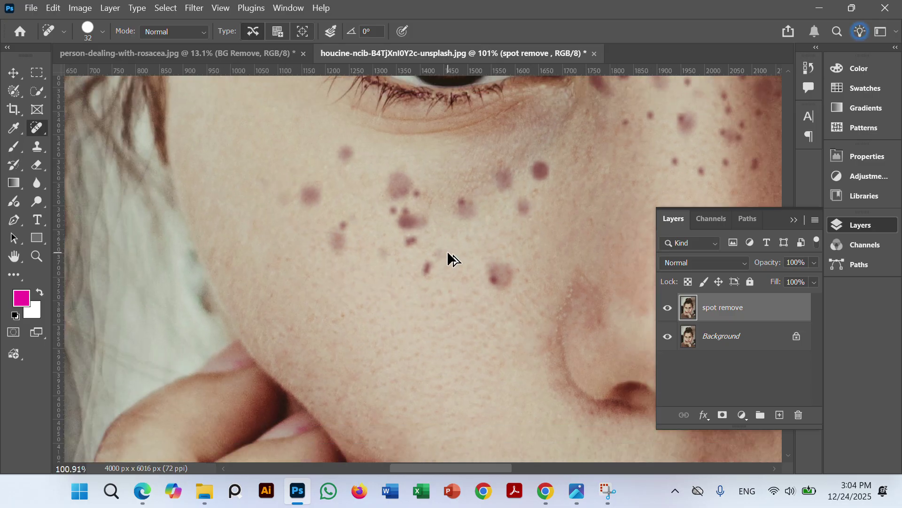
{"action": "scroll", "coordinate": [540, 225], "scroll_direction": "down", "scroll_amount": 1}
{"action": "scroll", "coordinate": [540, 220], "scroll_direction": "up", "scroll_amount": 4}
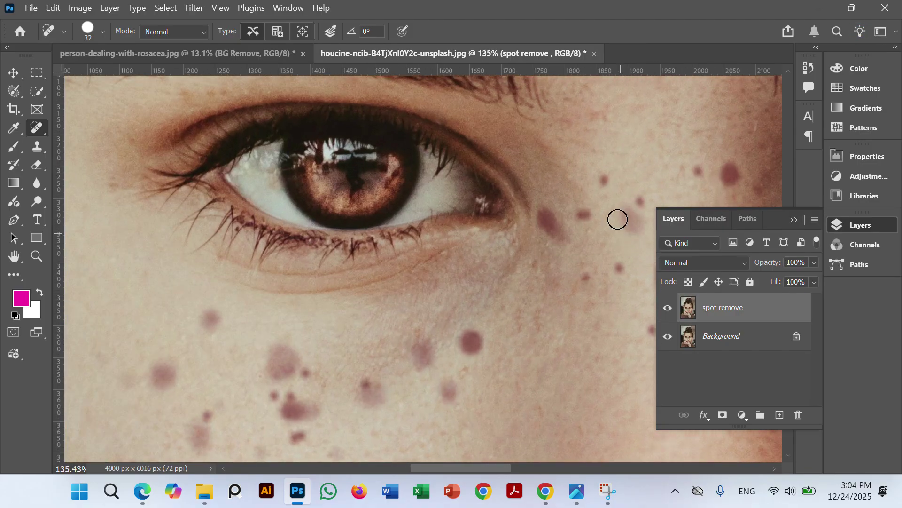
{"action": "left_click", "coordinate": [602, 181]}
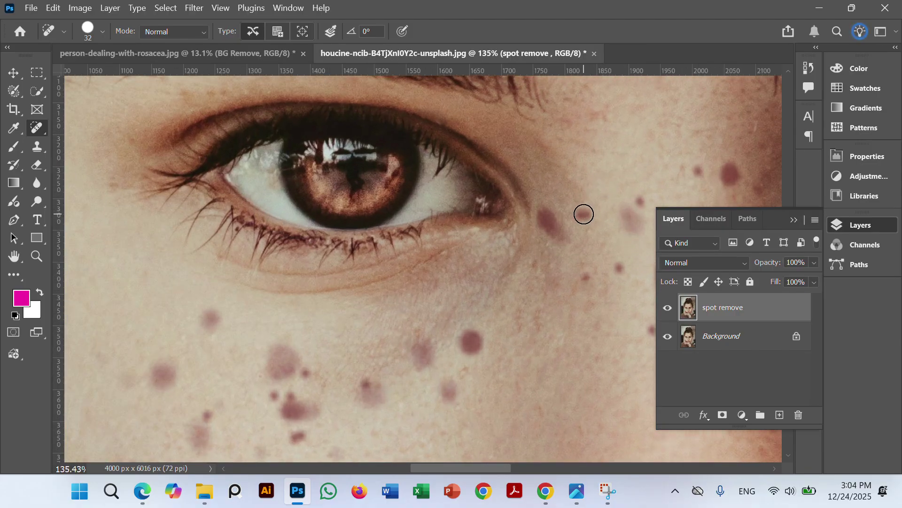
{"action": "left_click", "coordinate": [584, 214]}
{"action": "left_click", "coordinate": [585, 282]}
{"action": "left_click", "coordinate": [611, 273]}
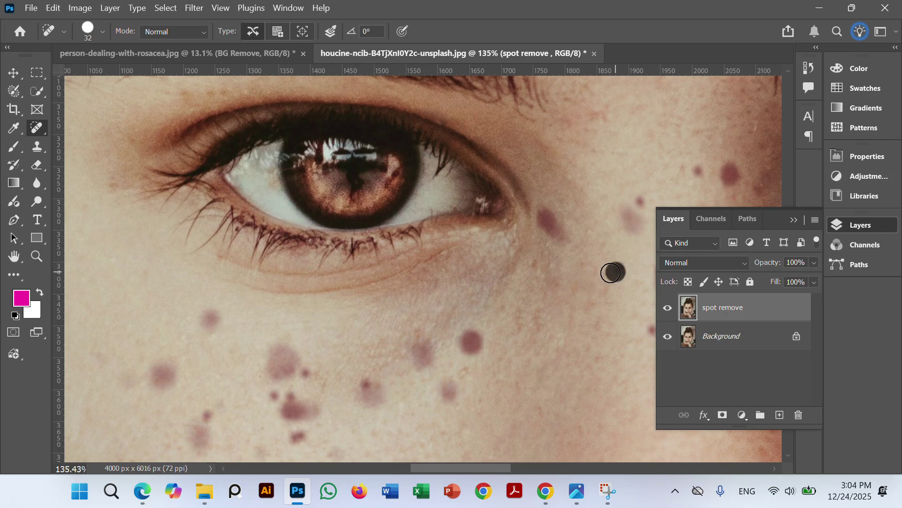
Heal the isolated small spots on the middle of the nose bridge between the eyes
{"action": "scroll", "coordinate": [490, 273], "scroll_direction": "down", "scroll_amount": 2}
{"action": "scroll", "coordinate": [602, 280], "scroll_direction": "up", "scroll_amount": 1}
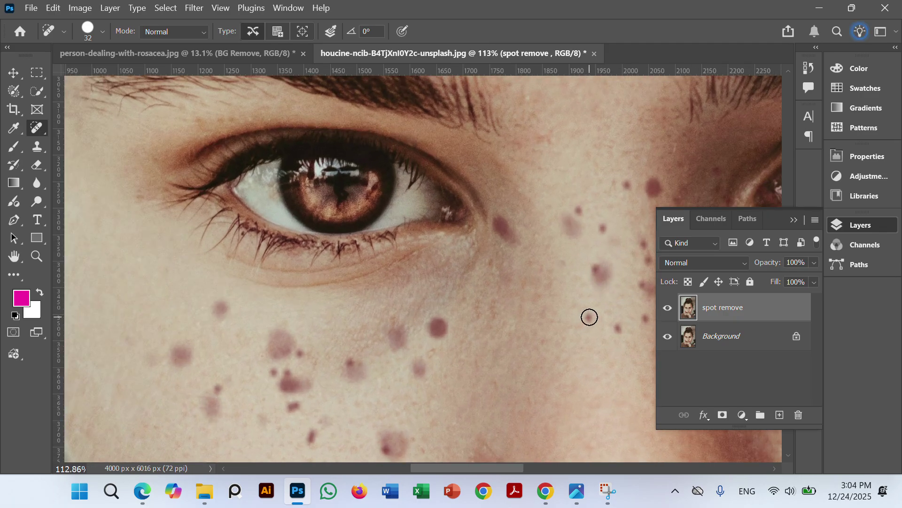
{"action": "left_click", "coordinate": [589, 317]}
{"action": "left_click", "coordinate": [619, 328]}
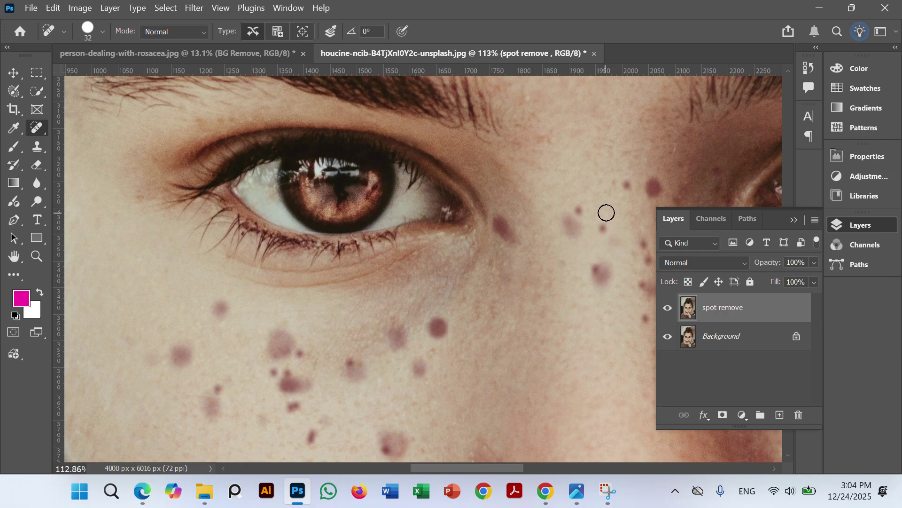
{"action": "left_click", "coordinate": [627, 185]}
{"action": "left_click", "coordinate": [580, 208]}
Heal the row of small spots along the lower inner edge of the cluster on the earring-side cheek
{"action": "scroll", "coordinate": [467, 230], "scroll_direction": "down", "scroll_amount": 2}
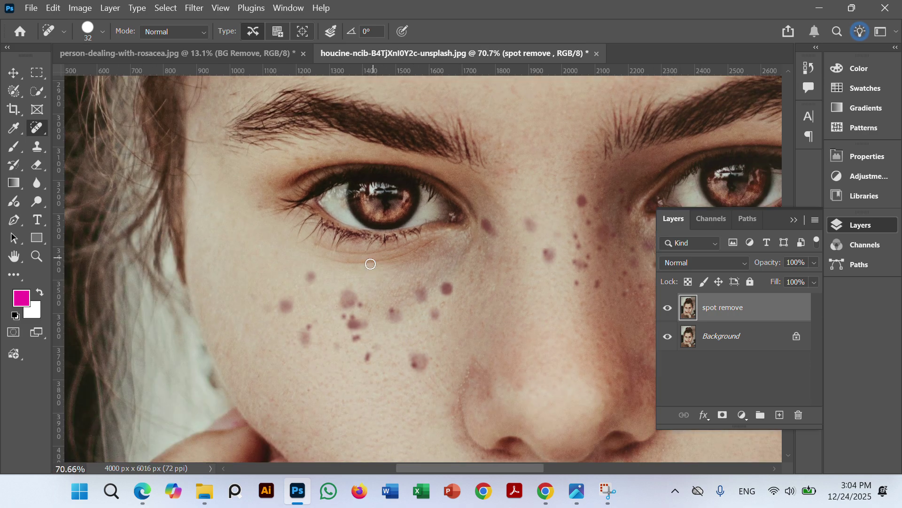
{"action": "scroll", "coordinate": [545, 261], "scroll_direction": "down", "scroll_amount": 2}
{"action": "scroll", "coordinate": [281, 292], "scroll_direction": "up", "scroll_amount": 1}
{"action": "scroll", "coordinate": [535, 312], "scroll_direction": "up", "scroll_amount": 4}
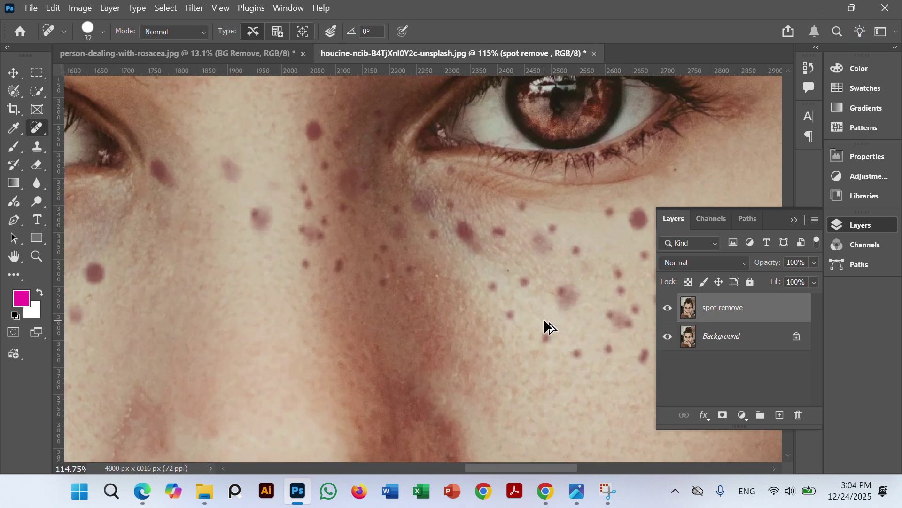
{"action": "left_click", "coordinate": [492, 287]}
{"action": "left_click", "coordinate": [514, 315]}
{"action": "left_click", "coordinate": [546, 337]}
{"action": "left_click", "coordinate": [577, 353]}
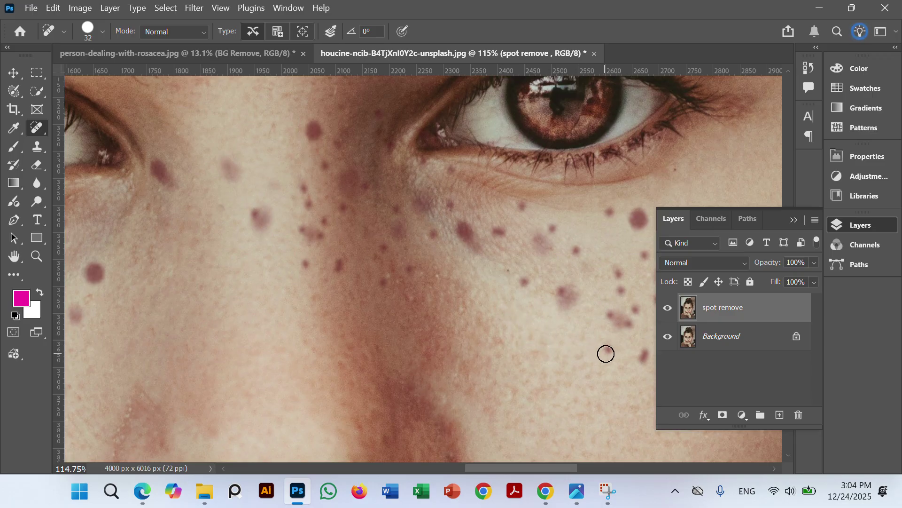
{"action": "left_click", "coordinate": [606, 354]}
Heal the small spots directly beneath the earring-side eye
{"action": "left_click", "coordinate": [576, 250]}
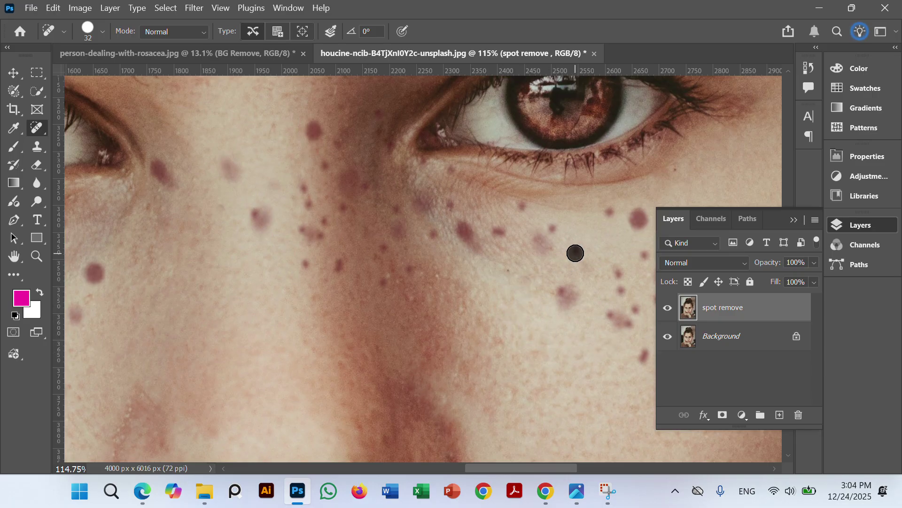
{"action": "left_click", "coordinate": [554, 229]}
{"action": "left_click", "coordinate": [523, 206]}
{"action": "left_click", "coordinate": [498, 231]}
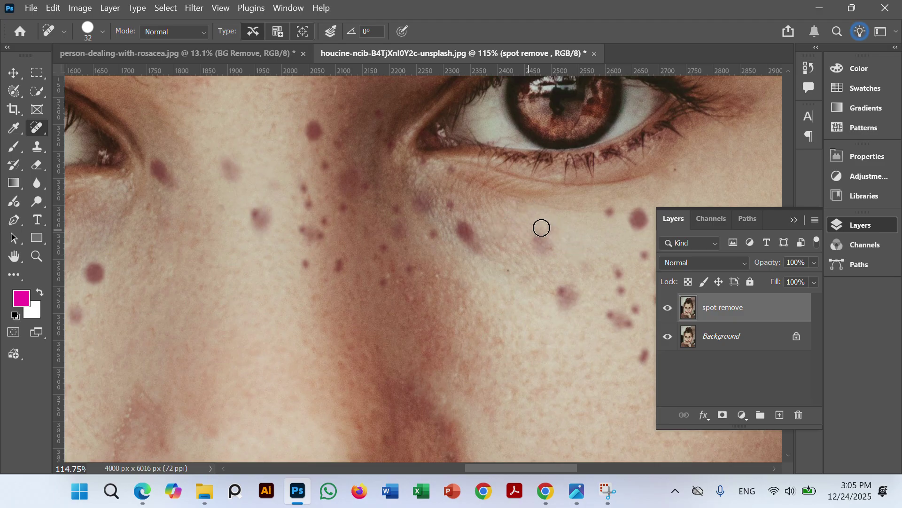
{"action": "left_click", "coordinate": [609, 212]}
{"action": "left_click", "coordinate": [670, 175]}
Heal small spots across the nose bridge, including those along its lit edge
{"action": "left_click", "coordinate": [411, 269]}
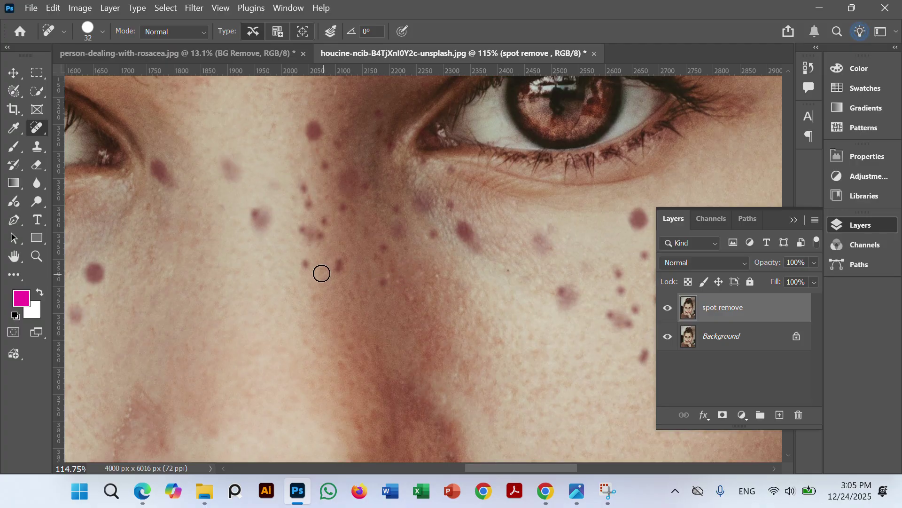
{"action": "left_click", "coordinate": [305, 262]}
{"action": "left_click", "coordinate": [342, 265]}
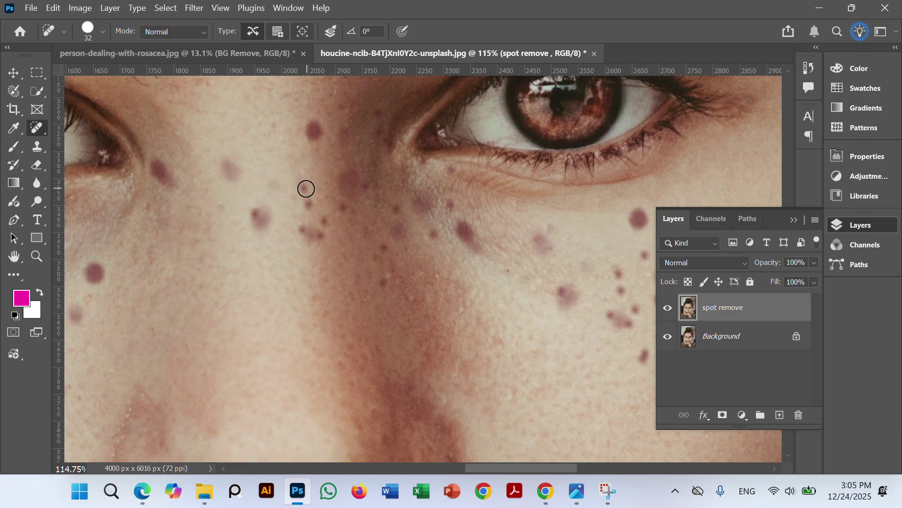
{"action": "left_click", "coordinate": [303, 188]}
{"action": "left_click", "coordinate": [313, 203]}
{"action": "left_click", "coordinate": [311, 201]}
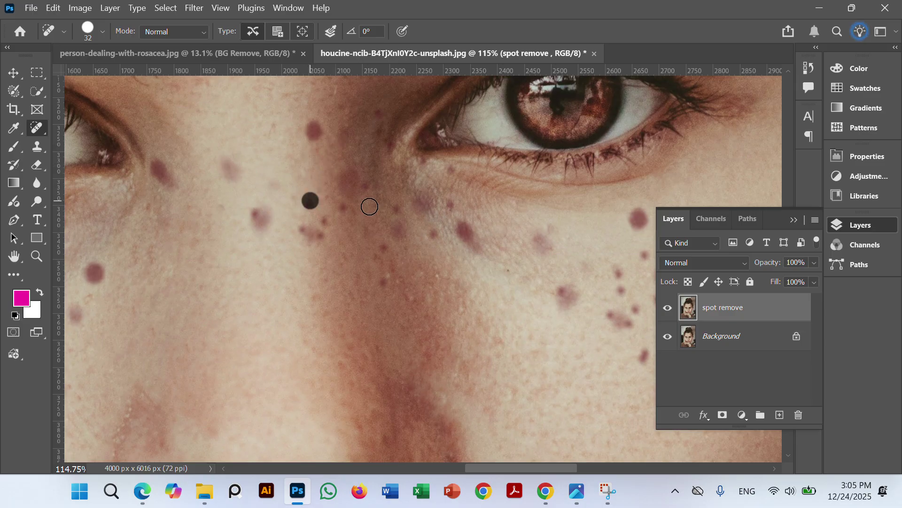
Heal the small spots below the inner corner of the earring-side eye and on the shaded side of the nose
{"action": "left_click", "coordinate": [453, 204]}
{"action": "left_click", "coordinate": [432, 235]}
{"action": "left_click", "coordinate": [383, 247]}
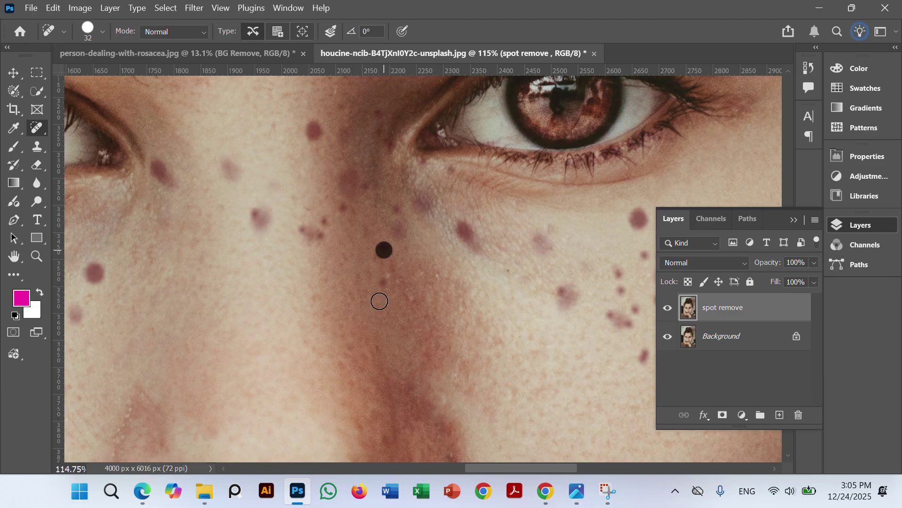
Toggle the visibility of the "spot remove" layer to compare the retouched face with the original, leaving the layer shown
{"action": "scroll", "coordinate": [404, 278], "scroll_direction": "down", "scroll_amount": 6}
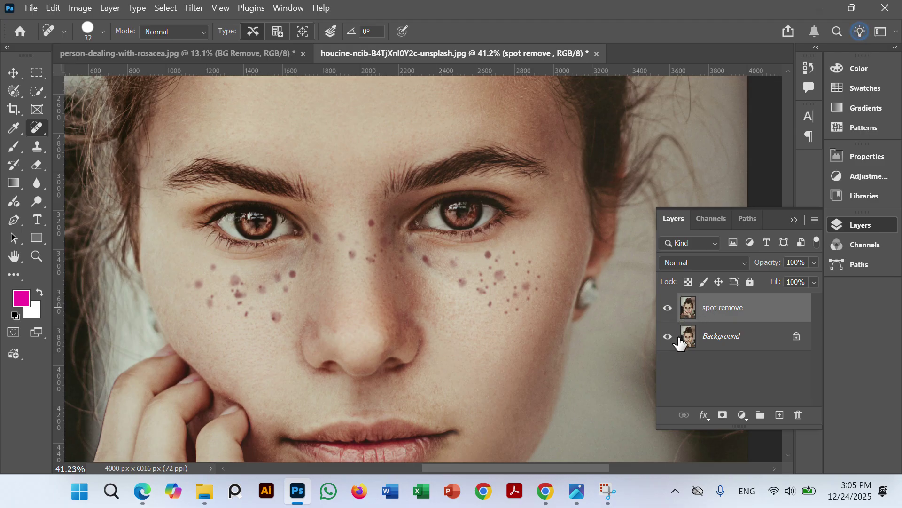
{"action": "left_click", "coordinate": [668, 308]}
{"action": "left_click", "coordinate": [668, 309]}
{"action": "left_click", "coordinate": [668, 310]}
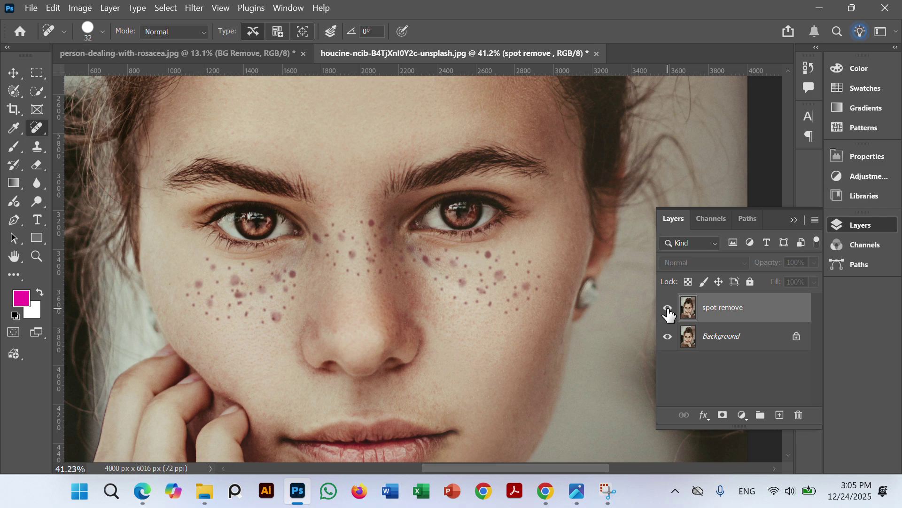
{"action": "left_click", "coordinate": [668, 311]}
{"action": "left_click", "coordinate": [668, 310]}
{"action": "scroll", "coordinate": [620, 301], "scroll_direction": "up", "scroll_amount": 2}
{"action": "scroll", "coordinate": [619, 301], "scroll_direction": "up", "scroll_amount": 1}
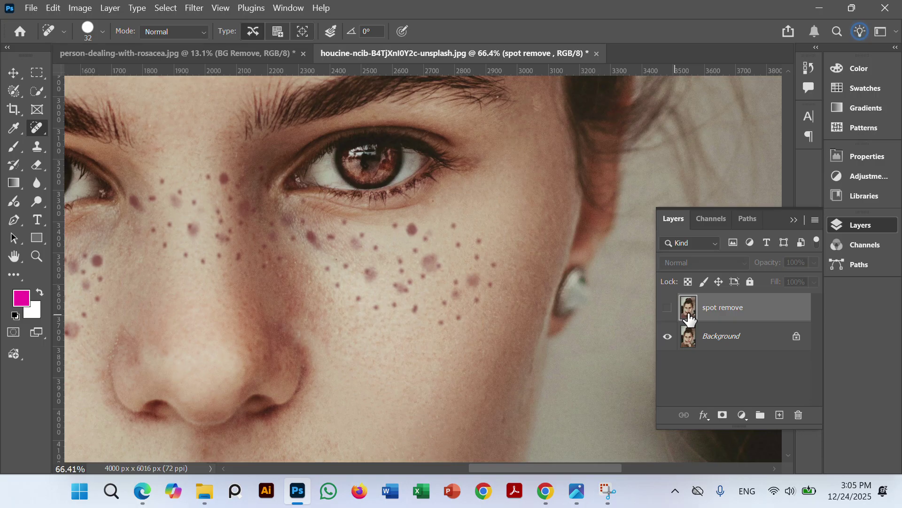
{"action": "left_click", "coordinate": [668, 308]}
Set the brush size to 40 px and heal the small spots on the lower part of the earring-side cheek cluster
{"action": "scroll", "coordinate": [423, 315], "scroll_direction": "up", "scroll_amount": 2}
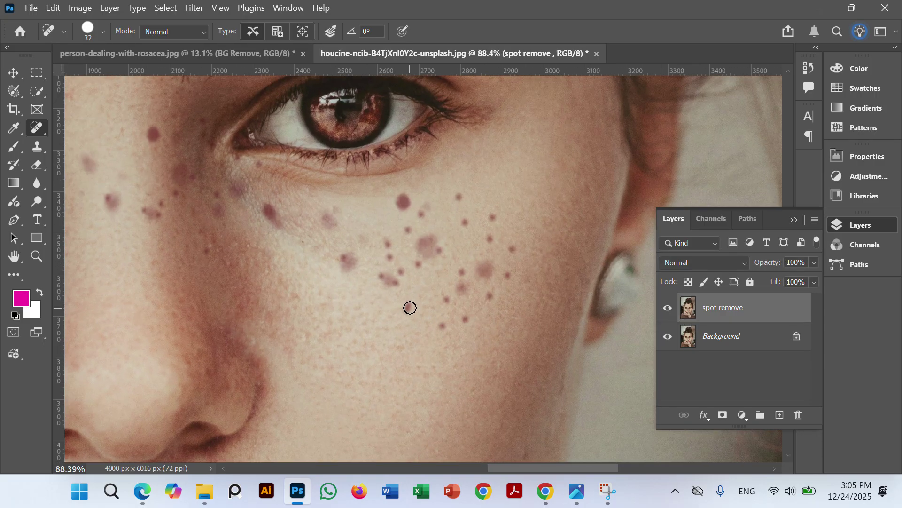
{"action": "key", "text": "bracketright"}
{"action": "left_click", "coordinate": [410, 307]}
{"action": "left_click", "coordinate": [442, 324]}
{"action": "left_click", "coordinate": [469, 321]}
{"action": "left_click", "coordinate": [447, 298]}
{"action": "left_click", "coordinate": [462, 272]}
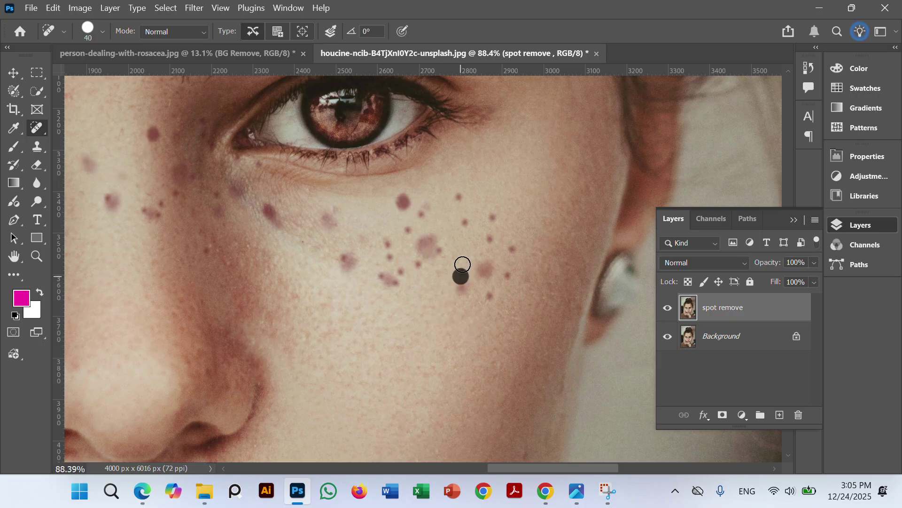
Heal the small spots along the upper and outer edge of the earring-side cheek cluster
{"action": "left_click", "coordinate": [465, 223]}
{"action": "left_click", "coordinate": [462, 199]}
{"action": "left_click", "coordinate": [492, 215]}
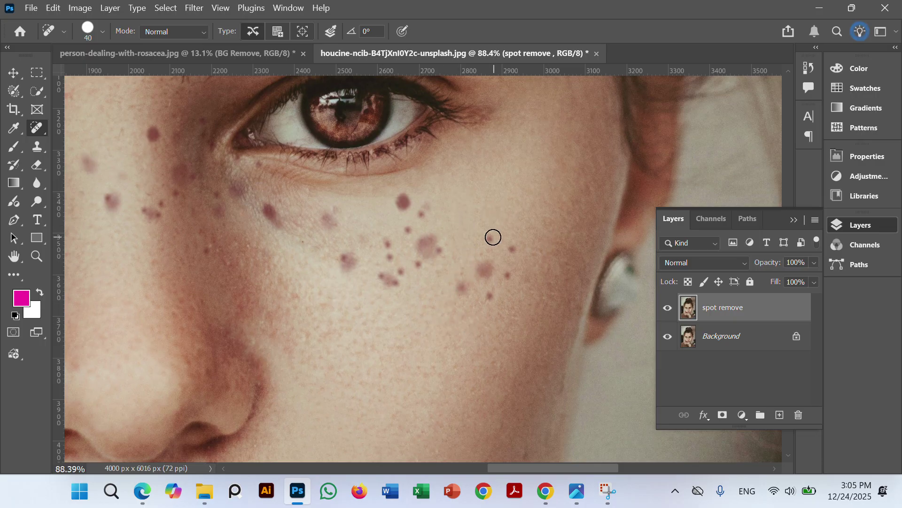
{"action": "left_click", "coordinate": [491, 238]}
{"action": "left_click", "coordinate": [515, 248]}
{"action": "left_click", "coordinate": [509, 274]}
{"action": "left_click", "coordinate": [496, 297]}
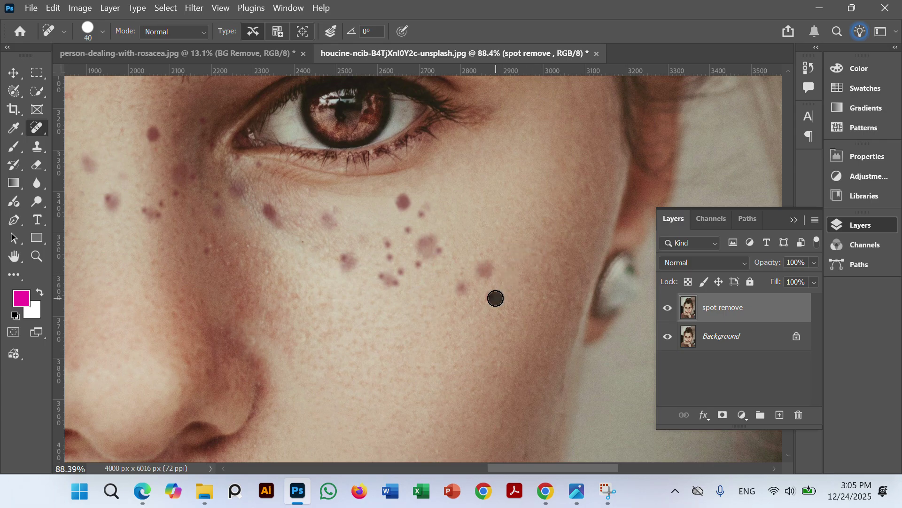
Heal the remaining small dots around and between the larger spots of the earring-side cheek cluster
{"action": "left_click", "coordinate": [429, 264]}
{"action": "left_click", "coordinate": [407, 231]}
{"action": "left_click", "coordinate": [427, 205]}
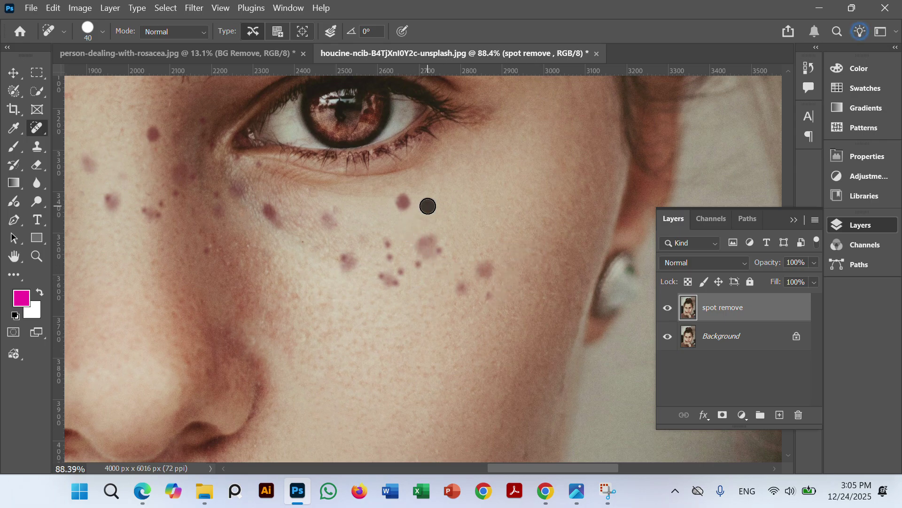
{"action": "left_click", "coordinate": [391, 261]}
{"action": "left_click", "coordinate": [407, 270]}
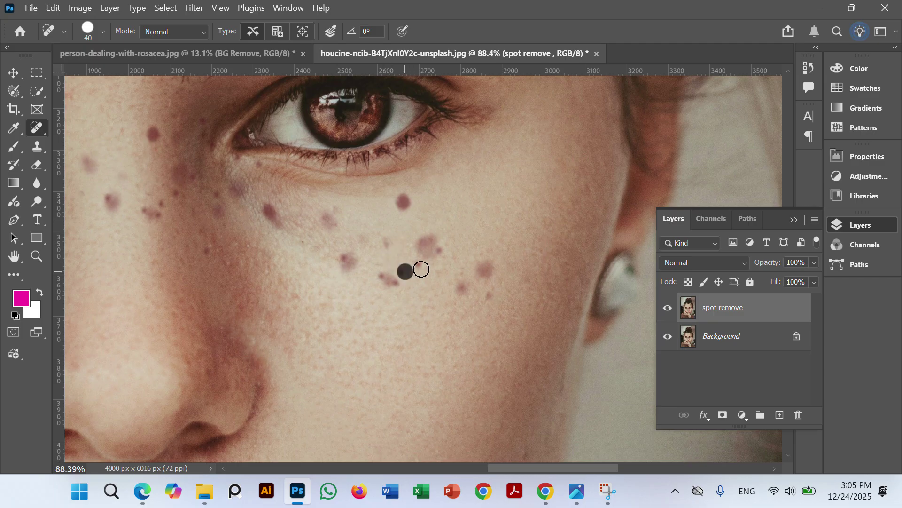
{"action": "left_click", "coordinate": [421, 267]}
{"action": "left_click", "coordinate": [386, 243]}
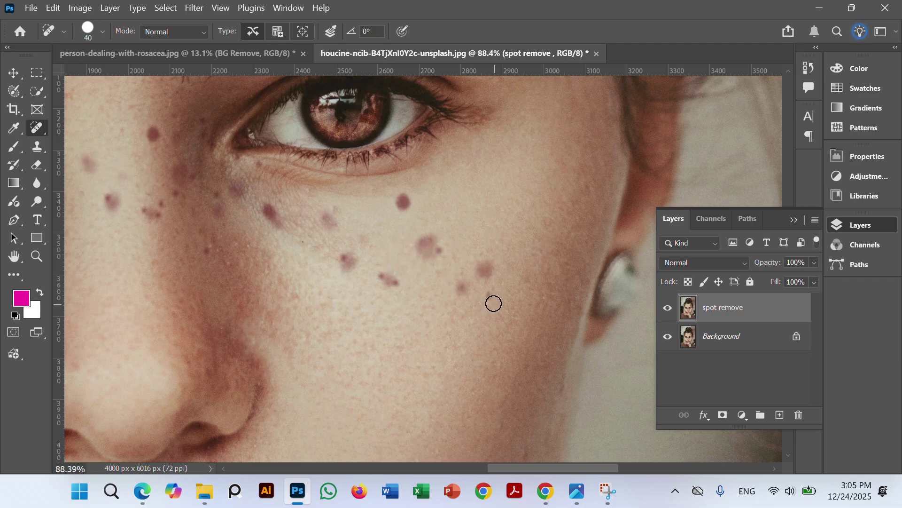
{"action": "left_click", "coordinate": [489, 296]}
Heal the faint spot below the earring-side eye and the small dots on the nose bridge and near that eye's inner corner
{"action": "left_click", "coordinate": [340, 209]}
{"action": "left_click", "coordinate": [326, 218]}
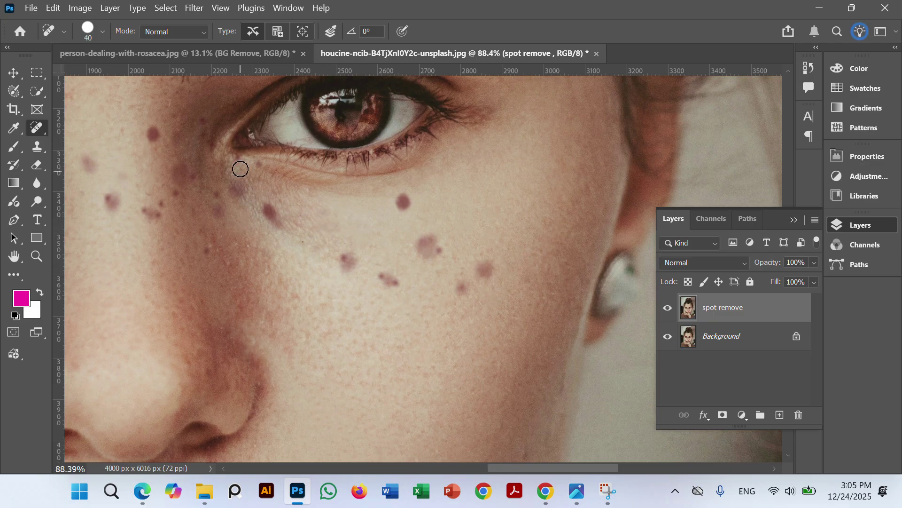
{"action": "left_click", "coordinate": [160, 203]}
{"action": "left_click", "coordinate": [178, 194]}
{"action": "left_click", "coordinate": [258, 165]}
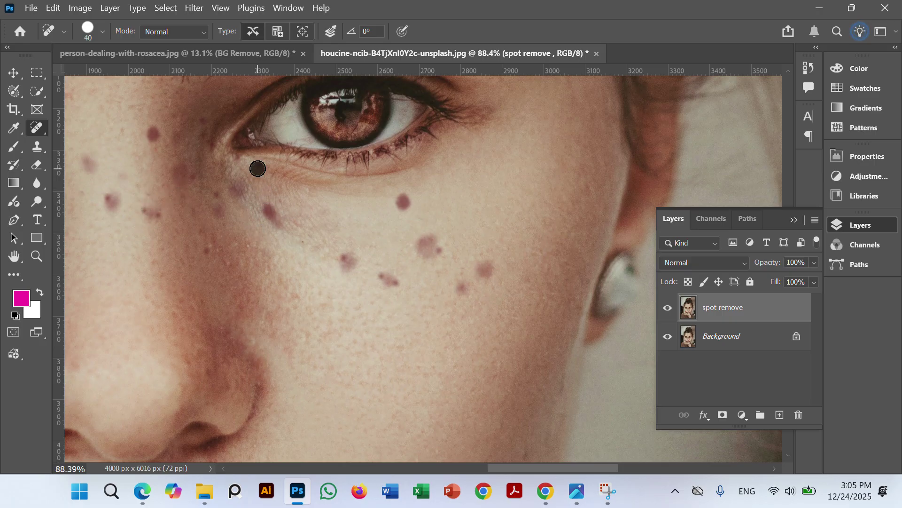
{"action": "left_click", "coordinate": [234, 161]}
Set the brush size to 90 px and heal the double spot and the largest spot in the middle of the earring-side cheek
{"action": "scroll", "coordinate": [374, 292], "scroll_direction": "down", "scroll_amount": 5}
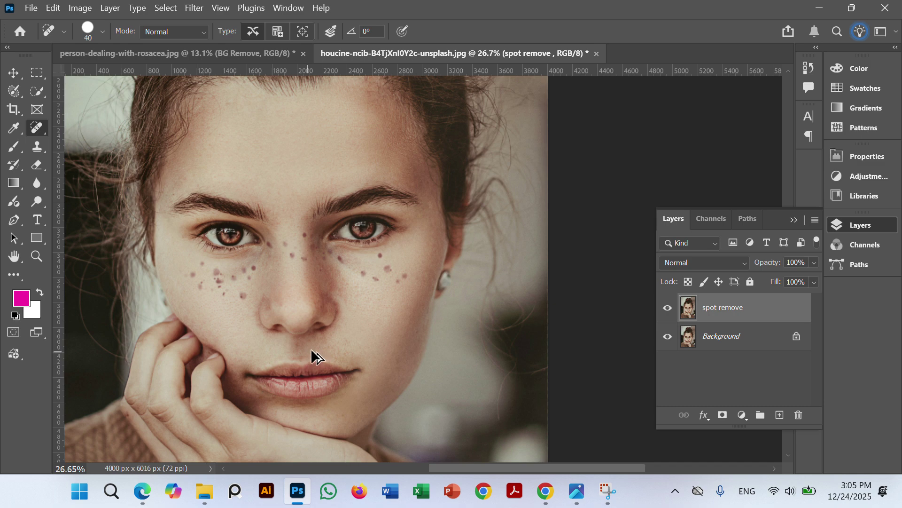
{"action": "scroll", "coordinate": [312, 356], "scroll_direction": "up", "scroll_amount": 6}
{"action": "scroll", "coordinate": [587, 253], "scroll_direction": "up", "scroll_amount": 2}
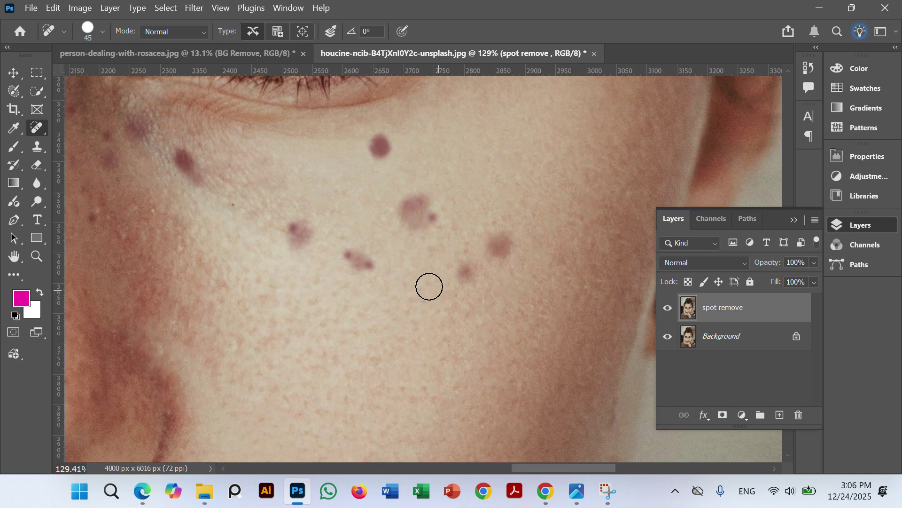
{"action": "key", "text": "bracketright"}
{"action": "key", "text": "bracketright"}
{"action": "key", "text": "bracketright"}
{"action": "key", "text": "bracketright"}
{"action": "key", "text": "bracketright"}
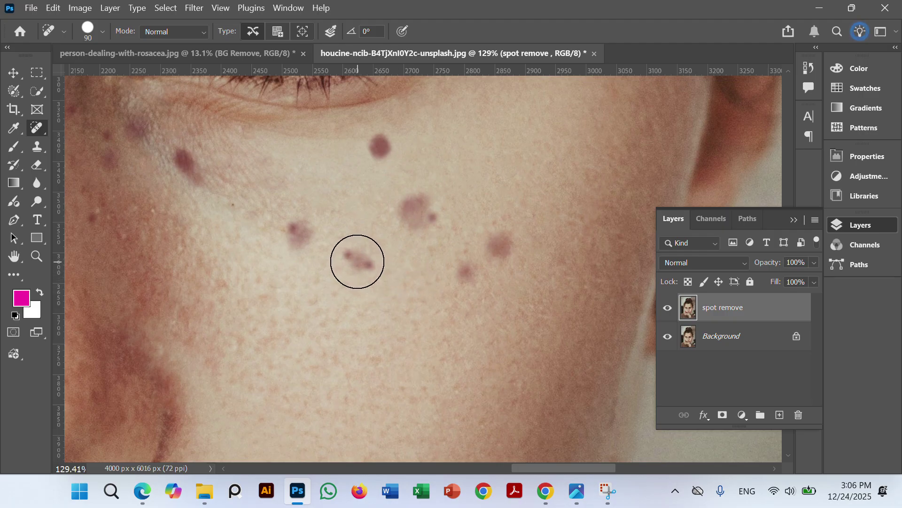
{"action": "left_click", "coordinate": [358, 261]}
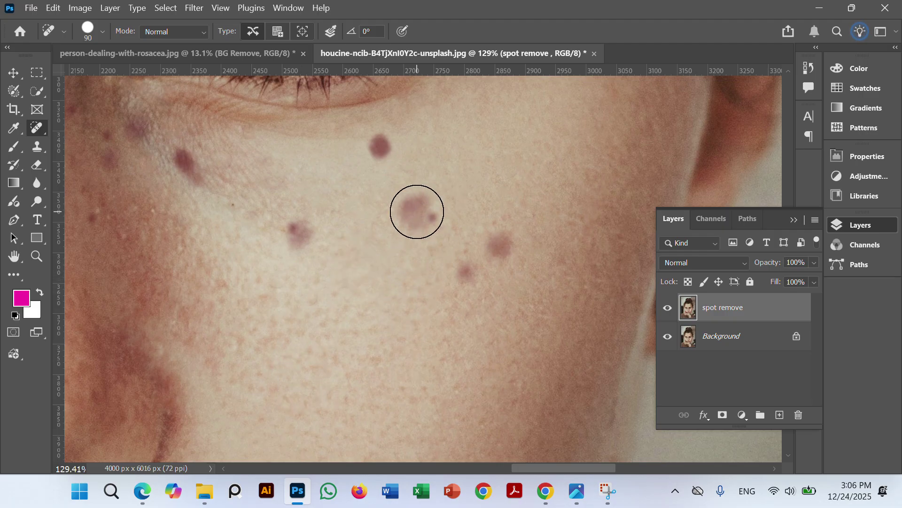
{"action": "left_click", "coordinate": [419, 211]}
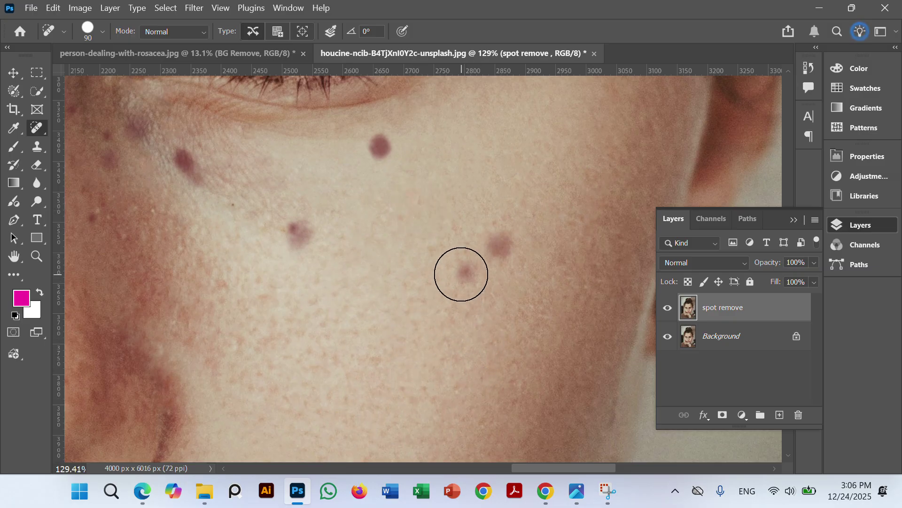
Heal the two spots toward the ear, the dark spot under the eye, and the remaining large spot nearer the nose
{"action": "left_click", "coordinate": [461, 273]}
{"action": "left_click", "coordinate": [502, 247]}
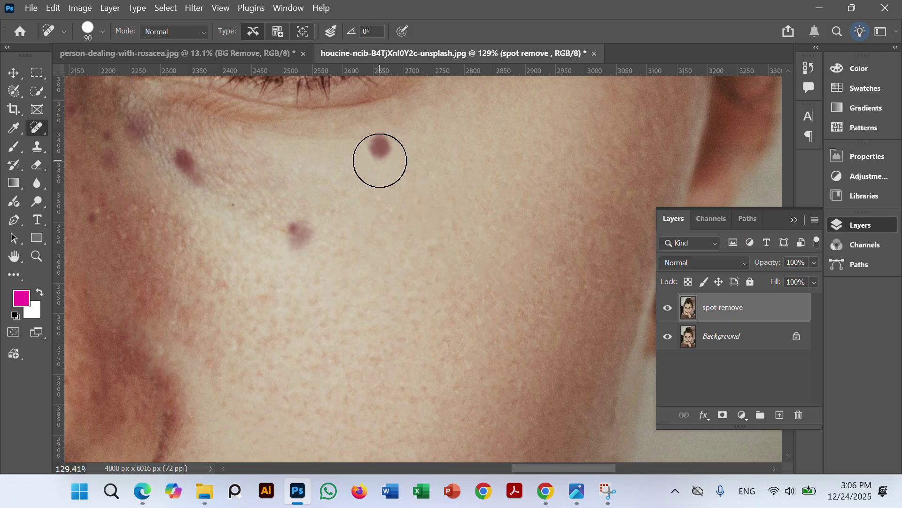
{"action": "left_click", "coordinate": [380, 160]}
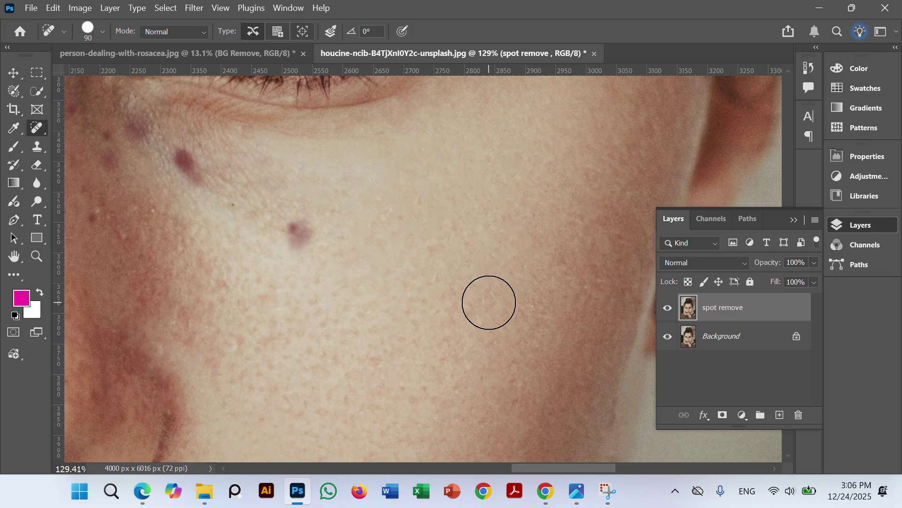
{"action": "left_click", "coordinate": [302, 232]}
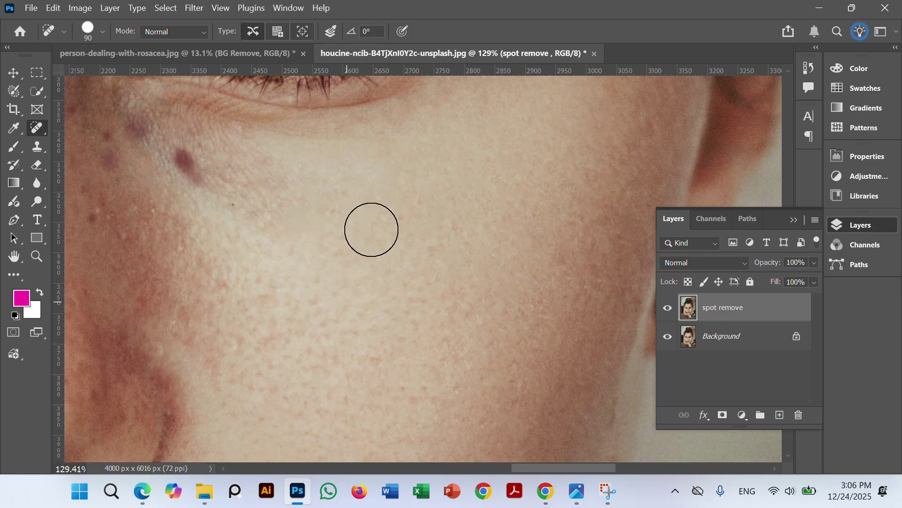
Switch to the Healing Brush tool for the cheek on the hand side
{"action": "scroll", "coordinate": [447, 178], "scroll_direction": "down", "scroll_amount": 5}
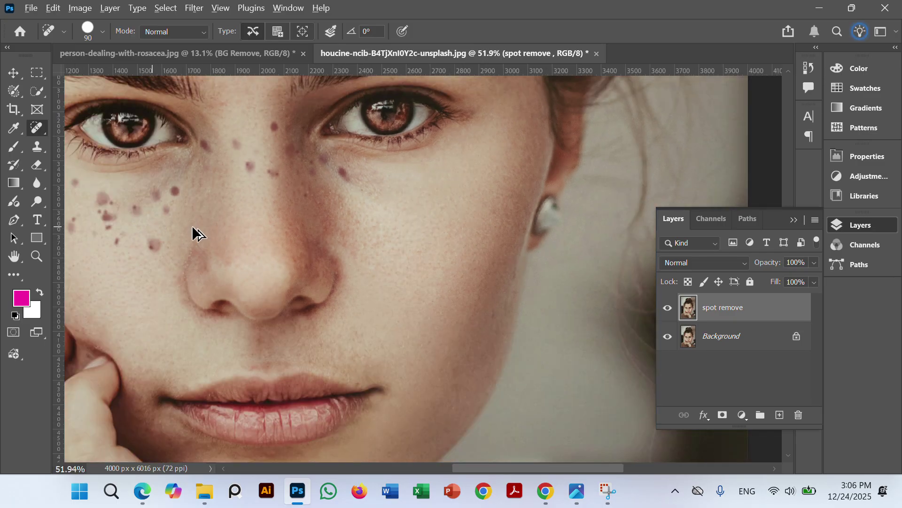
{"action": "scroll", "coordinate": [248, 216], "scroll_direction": "up", "scroll_amount": 2}
{"action": "scroll", "coordinate": [405, 177], "scroll_direction": "down", "scroll_amount": 3}
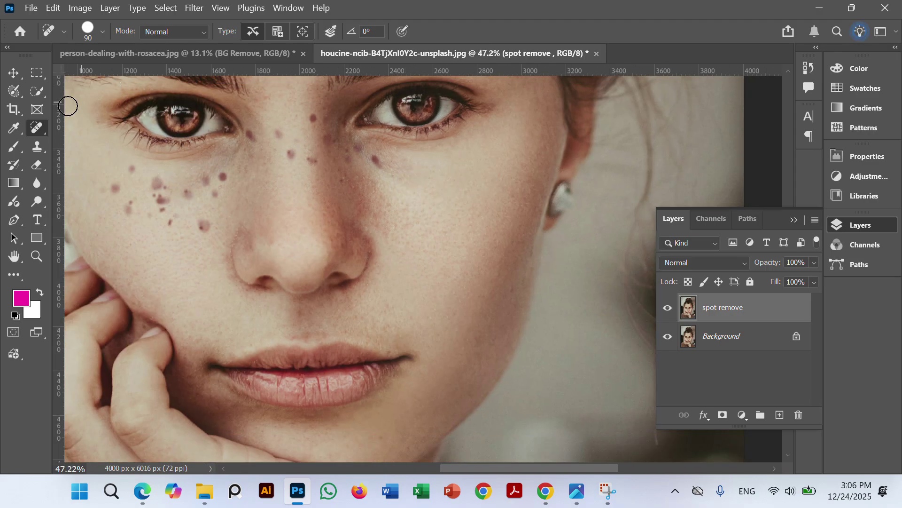
{"action": "right_click", "coordinate": [35, 127]}
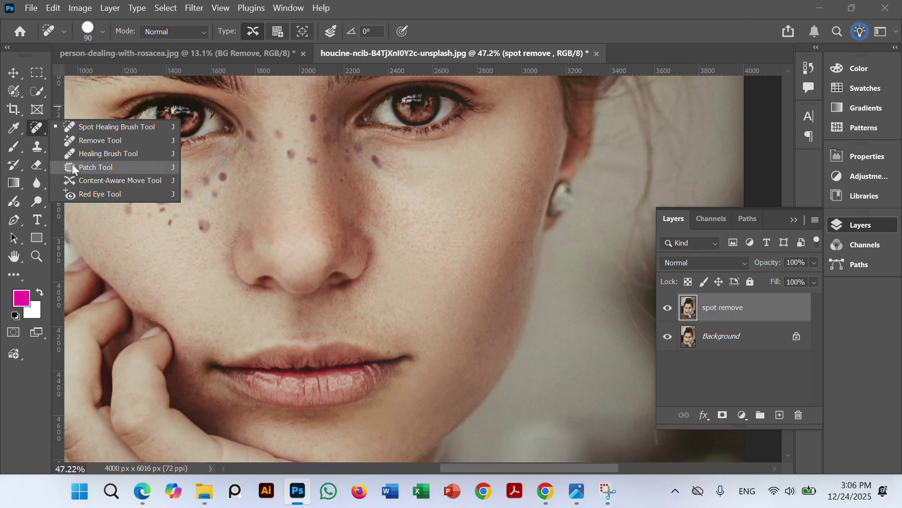
{"action": "left_click", "coordinate": [103, 156]}
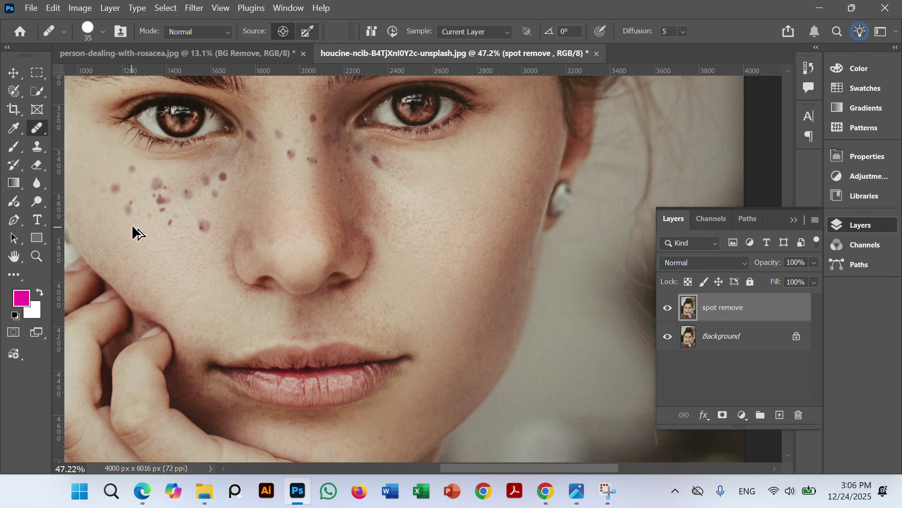
{"action": "scroll", "coordinate": [133, 232], "scroll_direction": "up", "scroll_amount": 2}
{"action": "left_click_drag", "start_coordinate": [155, 250], "coordinate": [256, 252]}
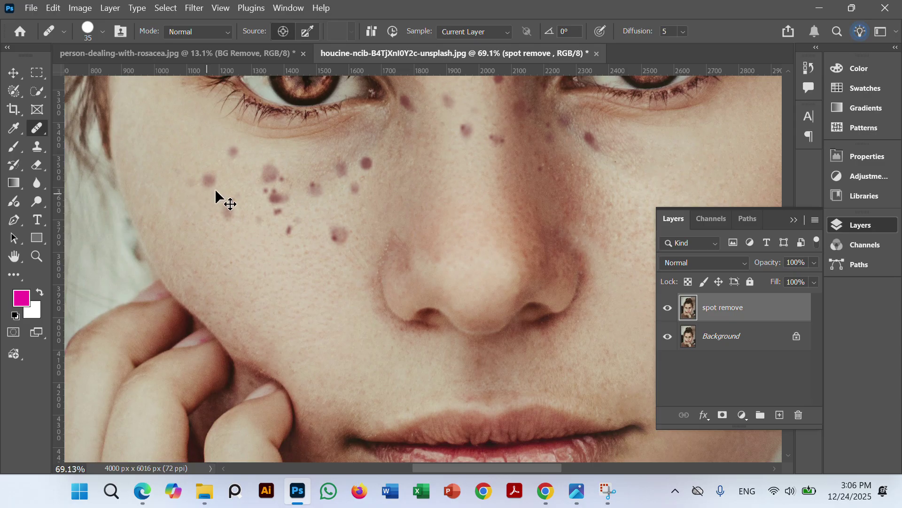
Heal the small spots along the lower edge of the hand-side cheek cluster with a 35 px brush and clean skin as the source
{"action": "scroll", "coordinate": [215, 188], "scroll_direction": "up", "scroll_amount": 1}
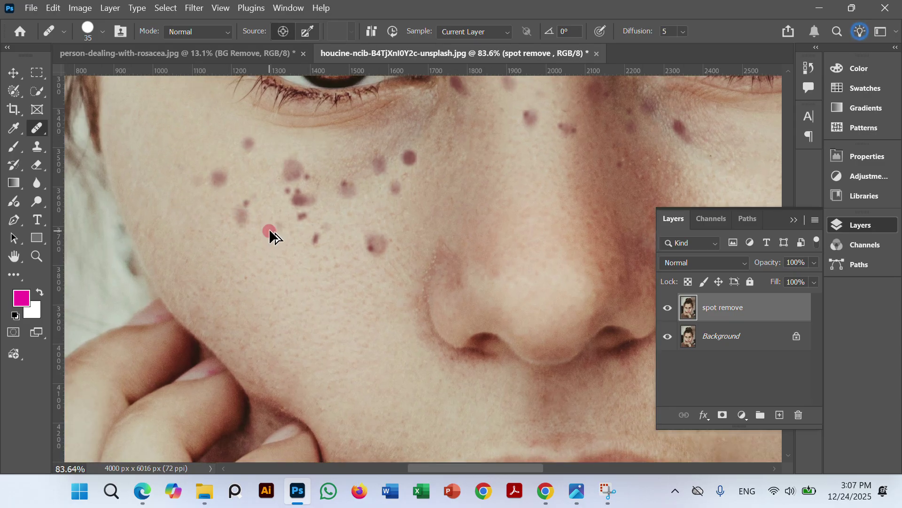
{"action": "scroll", "coordinate": [269, 232], "scroll_direction": "up", "scroll_amount": 2}
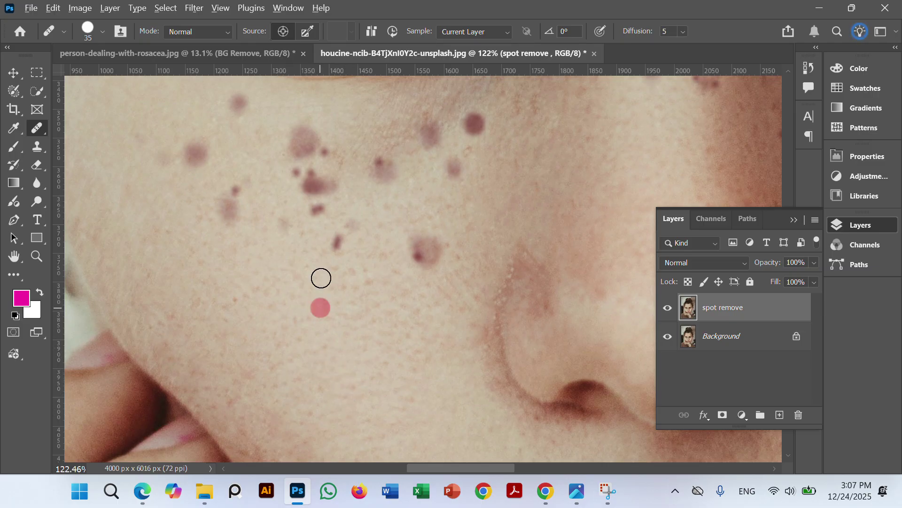
{"action": "left_click", "coordinate": [338, 241]}
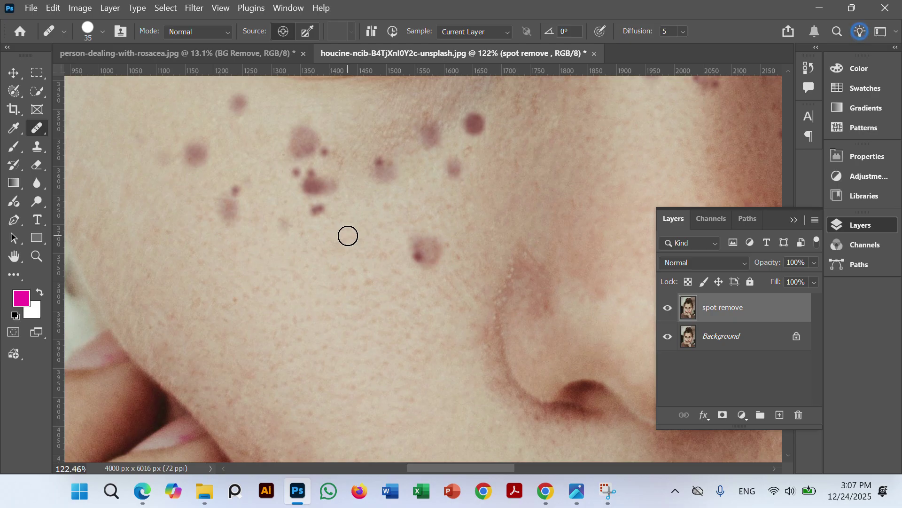
{"action": "left_click", "coordinate": [286, 222]}
{"action": "left_click", "coordinate": [318, 209]}
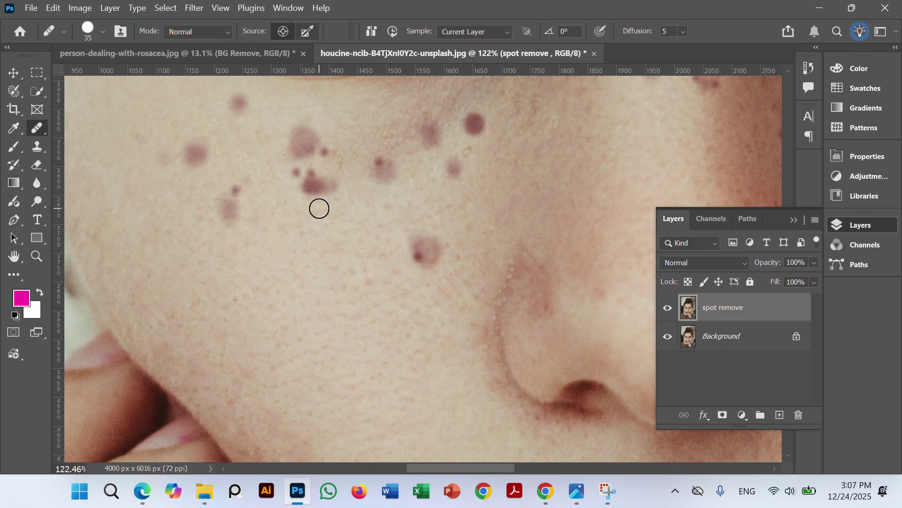
{"action": "left_click", "coordinate": [237, 190]}
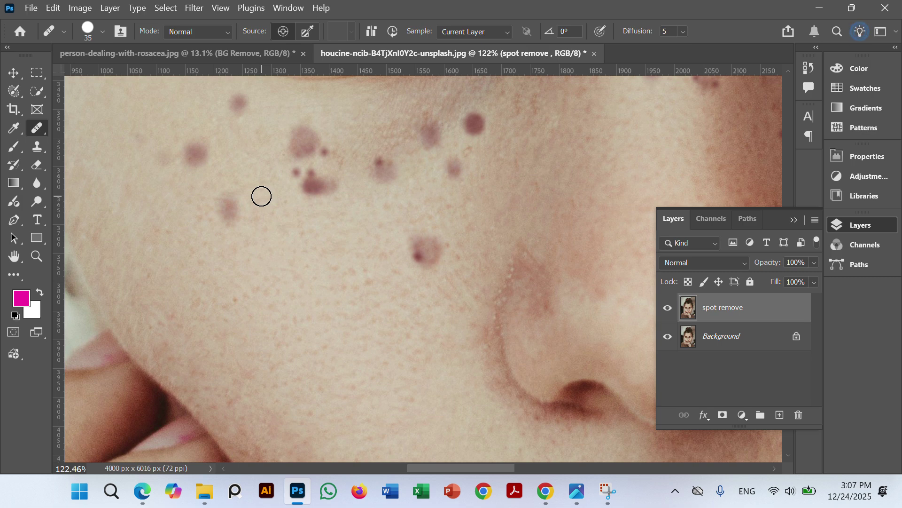
Try to cover the hand-side cheek cluster and the nostril with a 400 px Healing Brush, and undo the nostril dab
{"action": "key", "text": "bracketright"}
{"action": "key", "text": "bracketright"}
{"action": "key", "text": "bracketright"}
{"action": "key", "text": "bracketright"}
{"action": "key", "text": "bracketright"}
{"action": "key", "text": "bracketright"}
{"action": "key", "text": "bracketright"}
{"action": "key", "text": "bracketright"}
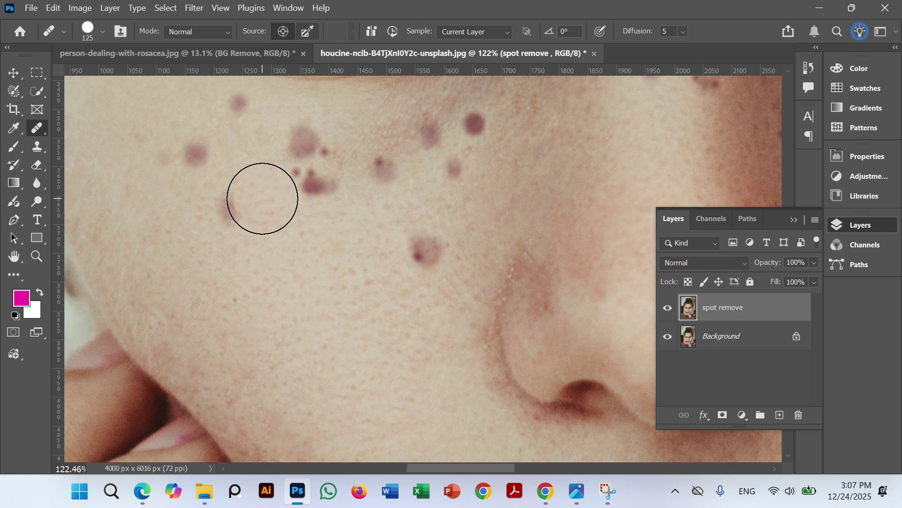
{"action": "key", "text": "bracketright"}
{"action": "key", "text": "bracketright"}
{"action": "key", "text": "bracketright"}
{"action": "key", "text": "bracketright"}
{"action": "key", "text": "bracketright"}
{"action": "key", "text": "bracketright"}
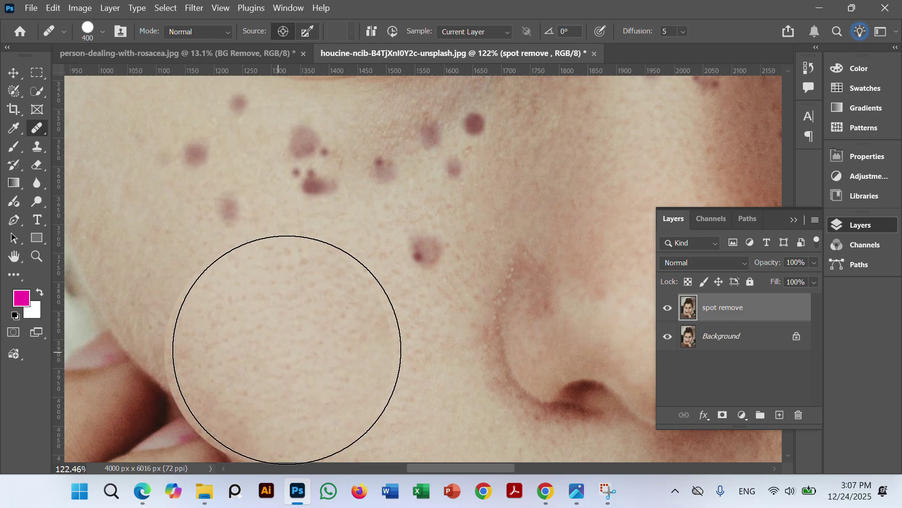
{"action": "left_click", "coordinate": [276, 208]}
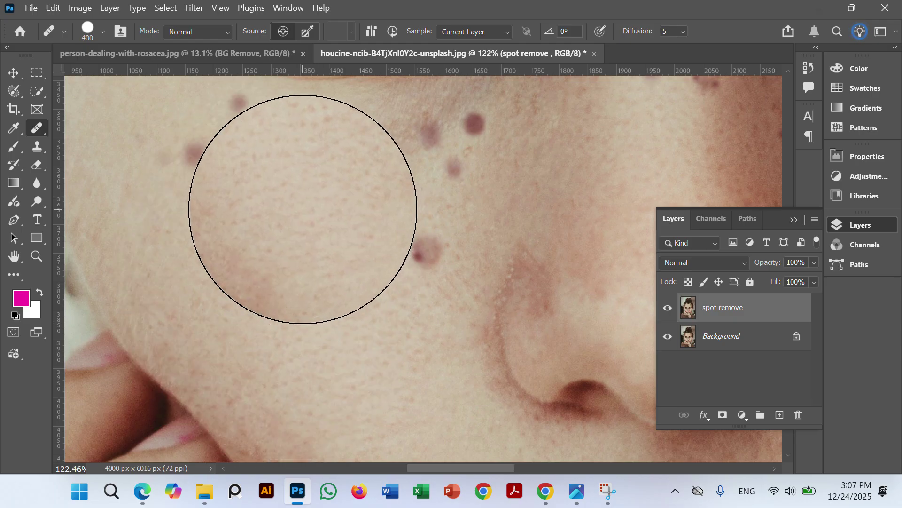
{"action": "left_click", "coordinate": [653, 394]}
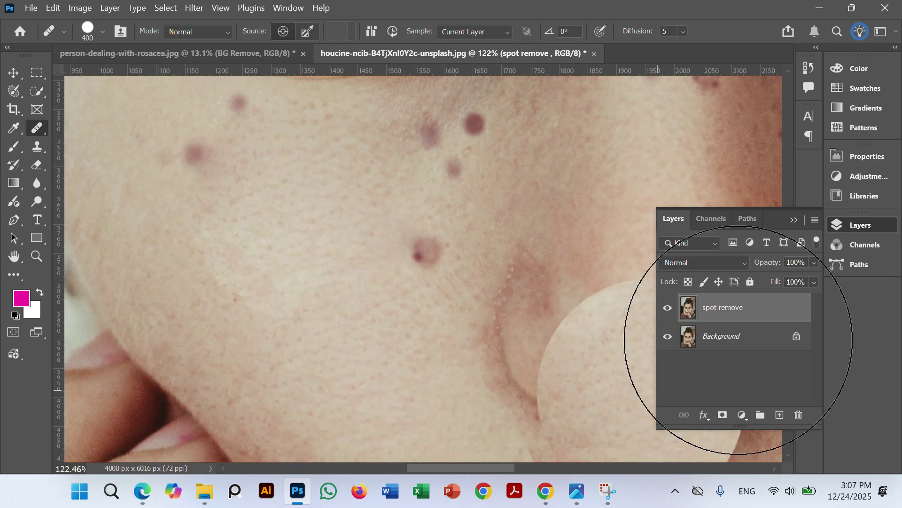
{"action": "key", "text": "ctrl+z"}
Undo the oversized healing over the hand-side cheek cluster
{"action": "scroll", "coordinate": [540, 260], "scroll_direction": "right", "scroll_amount": 2}
{"action": "scroll", "coordinate": [536, 252], "scroll_direction": "down", "scroll_amount": 1}
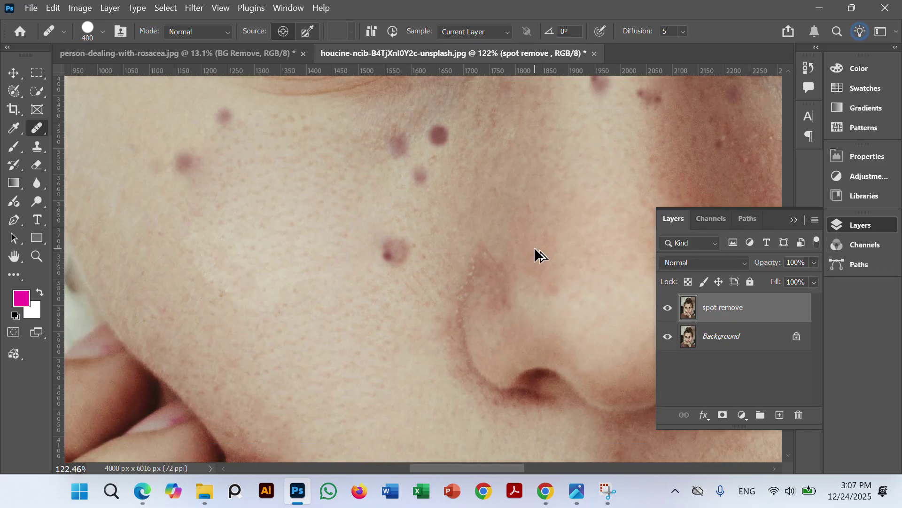
{"action": "scroll", "coordinate": [536, 254], "scroll_direction": "down", "scroll_amount": 4}
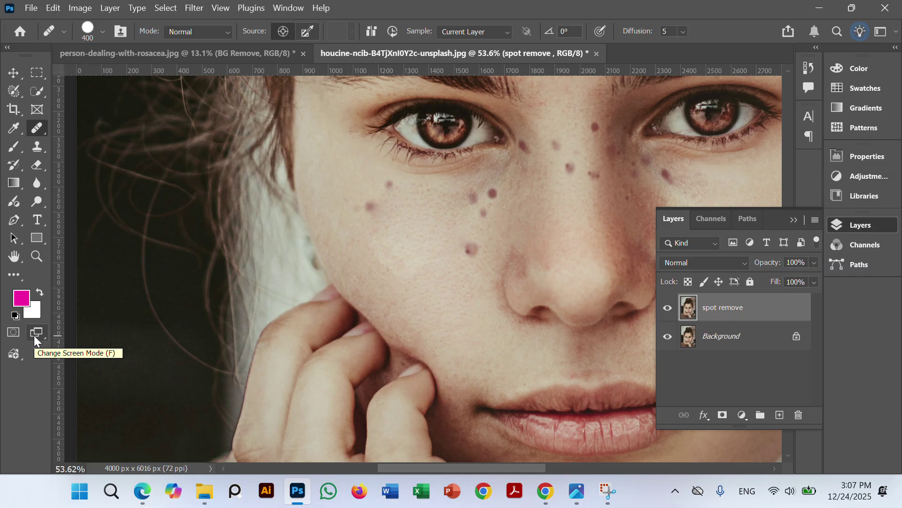
{"action": "scroll", "coordinate": [193, 334], "scroll_direction": "up", "scroll_amount": 2}
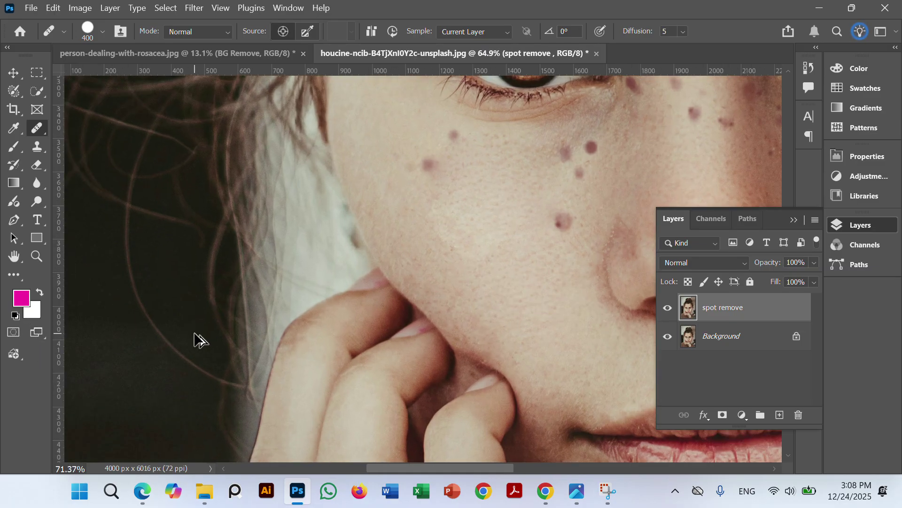
{"action": "key", "text": "space"}
{"action": "left_click_drag", "start_coordinate": [241, 310], "coordinate": [44, 331]}
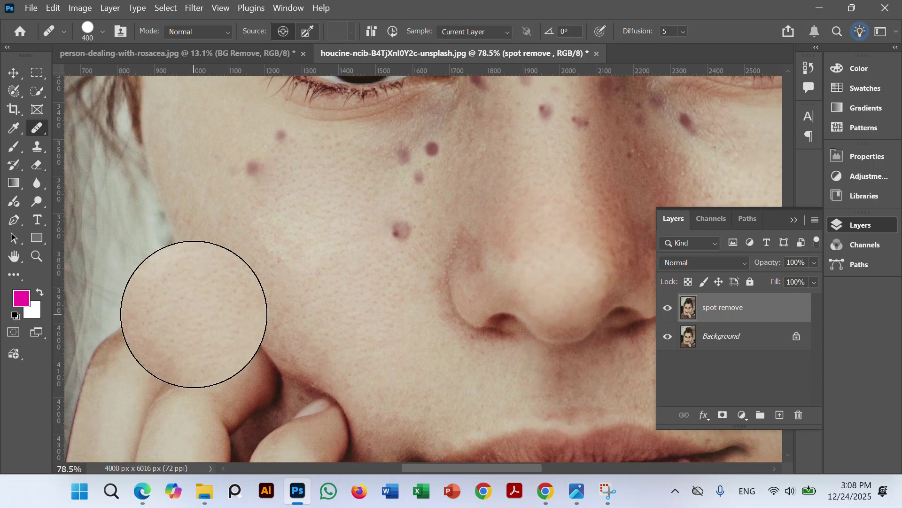
{"action": "key", "text": "ctrl+z"}
{"action": "key", "text": "ctrl+z"}
{"action": "key", "text": "ctrl+z"}
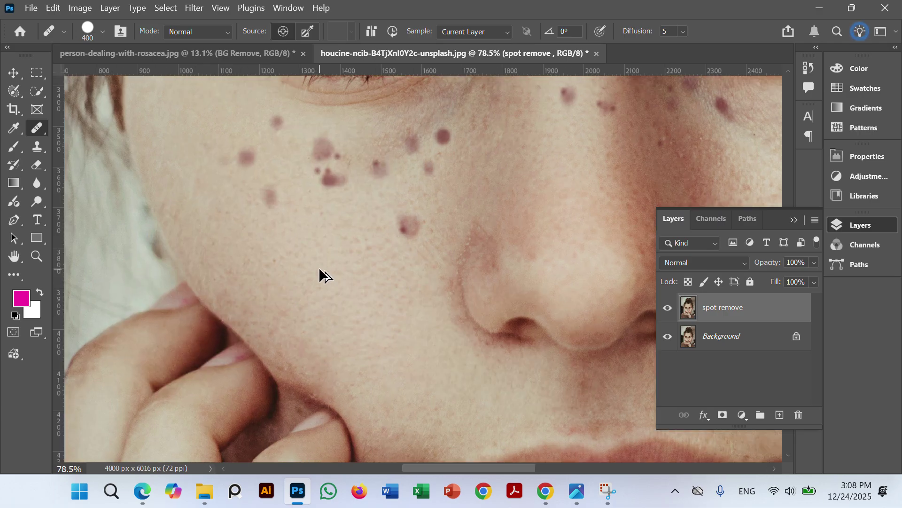
Set the Healing Brush size to 90 px and heal the spot at the lower outer edge of the hand-side cheek cluster
{"action": "scroll", "coordinate": [319, 267], "scroll_direction": "up", "scroll_amount": 2}
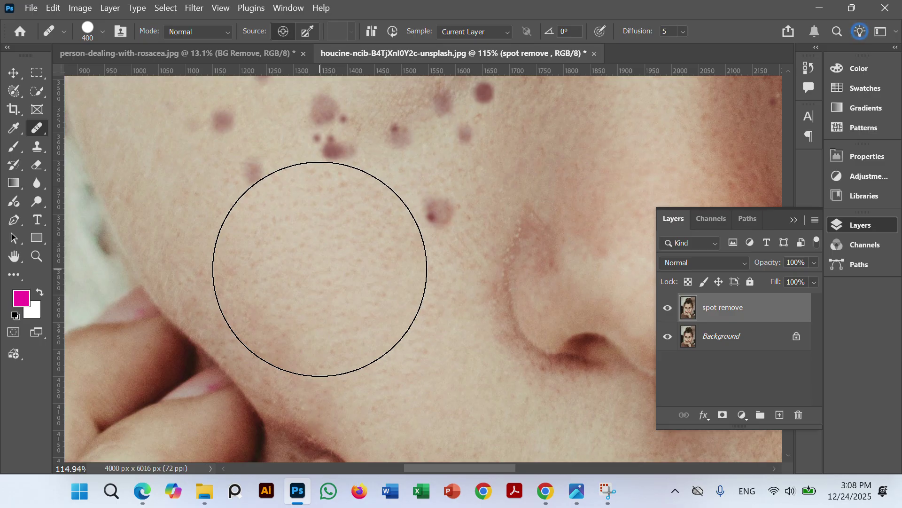
{"action": "key", "text": "bracketleft"}
{"action": "key", "text": "bracketleft"}
{"action": "key", "text": "bracketleft"}
{"action": "key", "text": "bracketleft"}
{"action": "key", "text": "bracketleft"}
{"action": "key", "text": "bracketleft"}
{"action": "key", "text": "bracketleft"}
{"action": "key", "text": "bracketleft"}
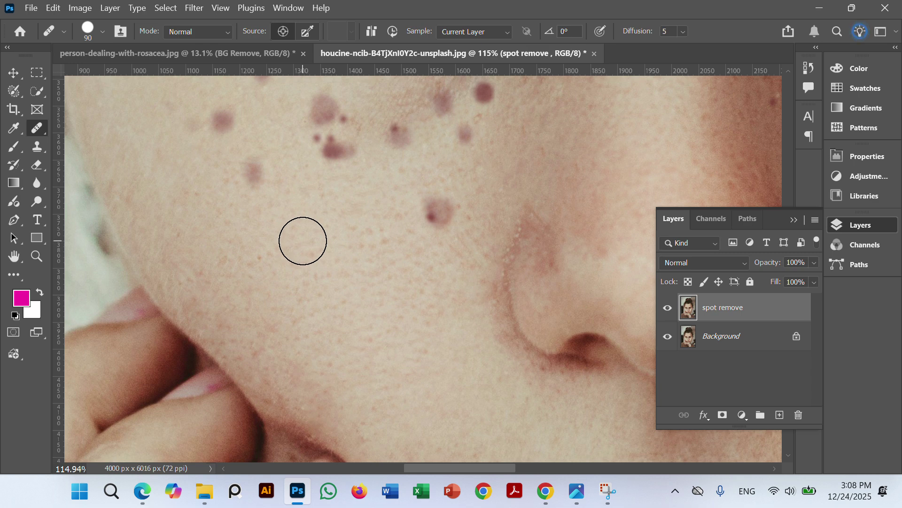
{"action": "scroll", "coordinate": [254, 200], "scroll_direction": "up", "scroll_amount": 1}
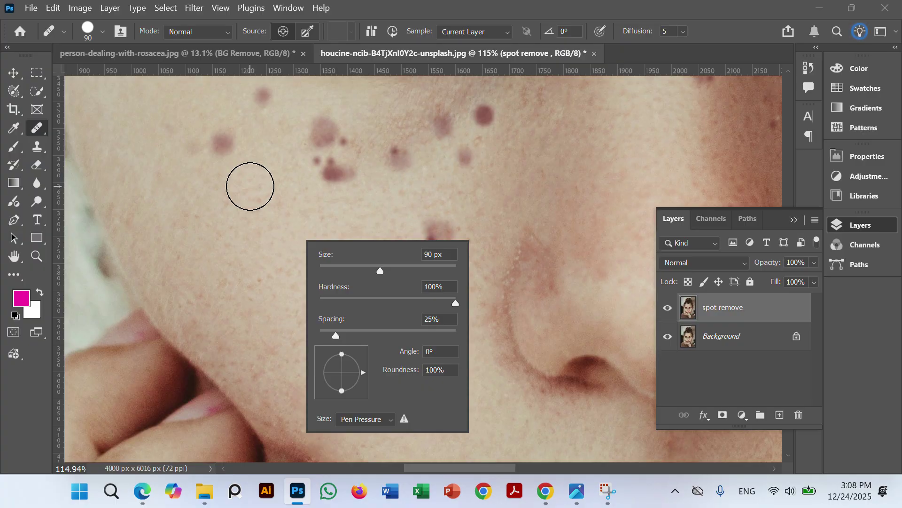
Reduce the Healing Brush to 60 px and heal the outermost spots of the hand-side cheek cluster using clean skin as the source
{"action": "scroll", "coordinate": [253, 198], "scroll_direction": "up", "scroll_amount": 2}
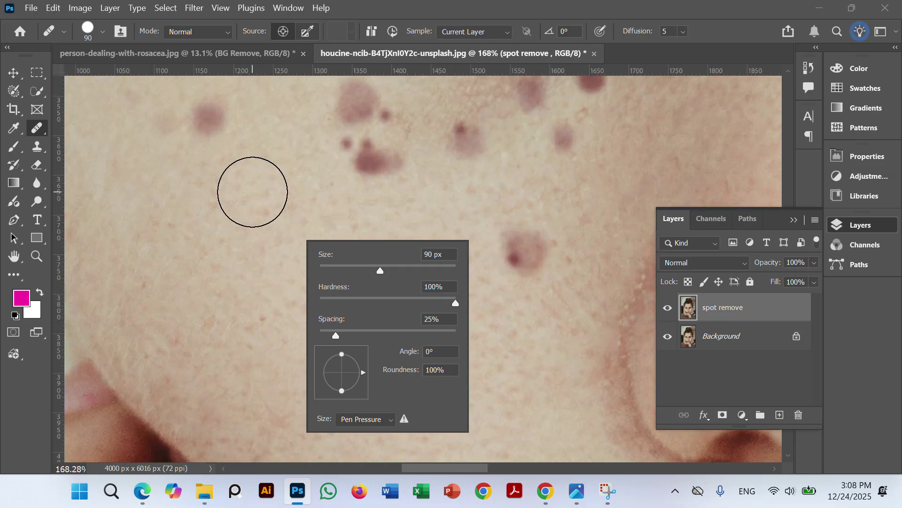
{"action": "key", "text": "Escape"}
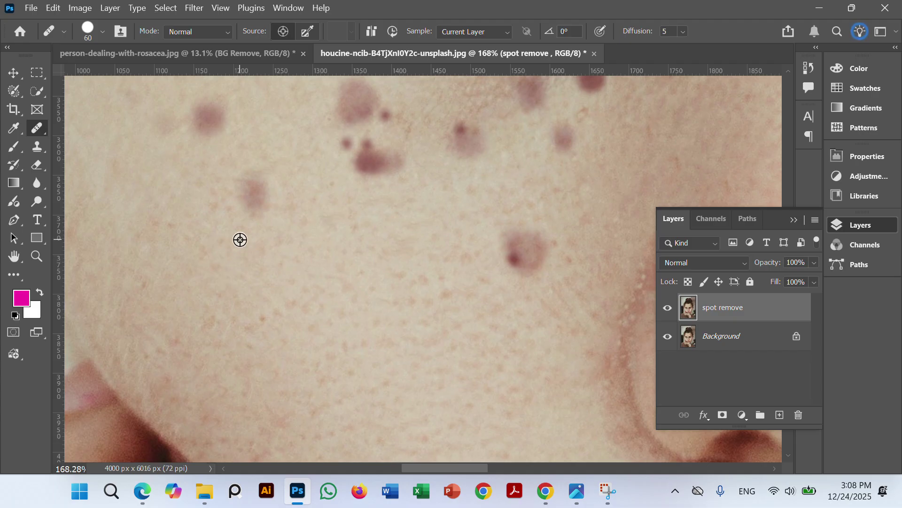
{"action": "left_click", "coordinate": [252, 192]}
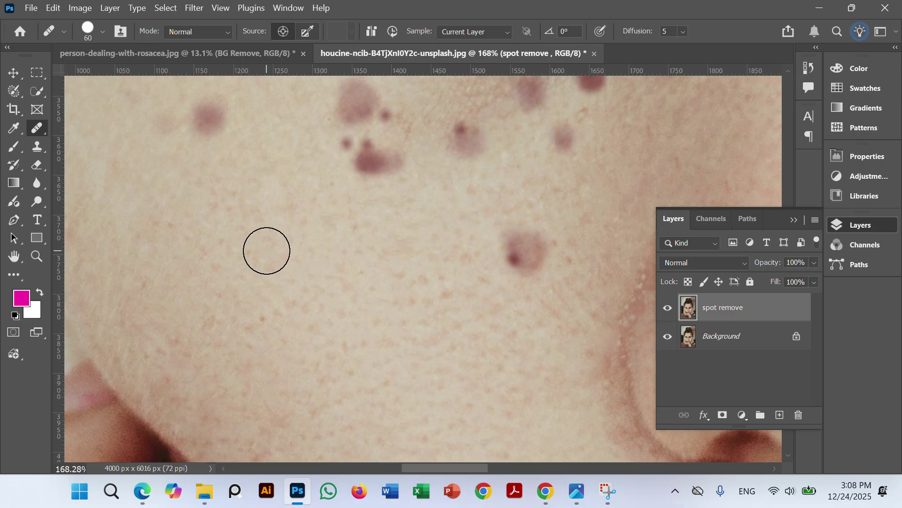
{"action": "scroll", "coordinate": [242, 239], "scroll_direction": "up", "scroll_amount": 3}
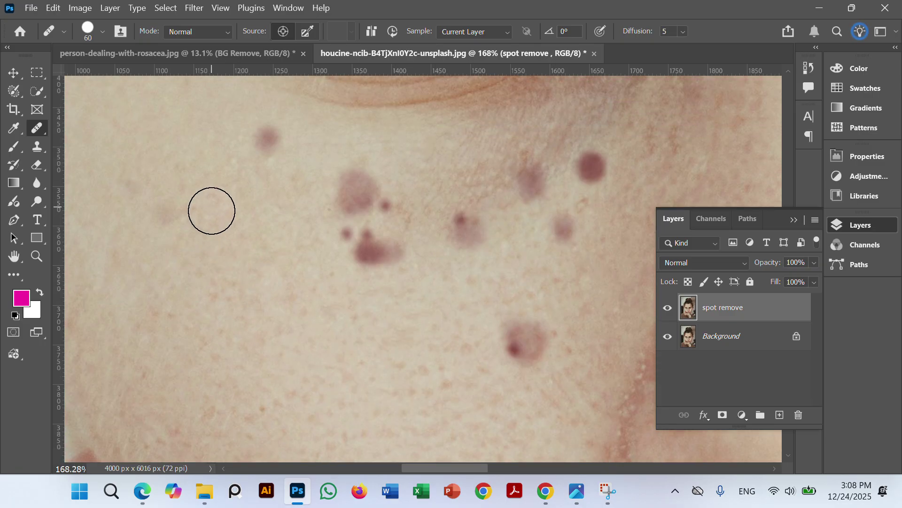
{"action": "key", "text": "ctrl+z"}
{"action": "left_click", "coordinate": [219, 252], "text": "alt"}
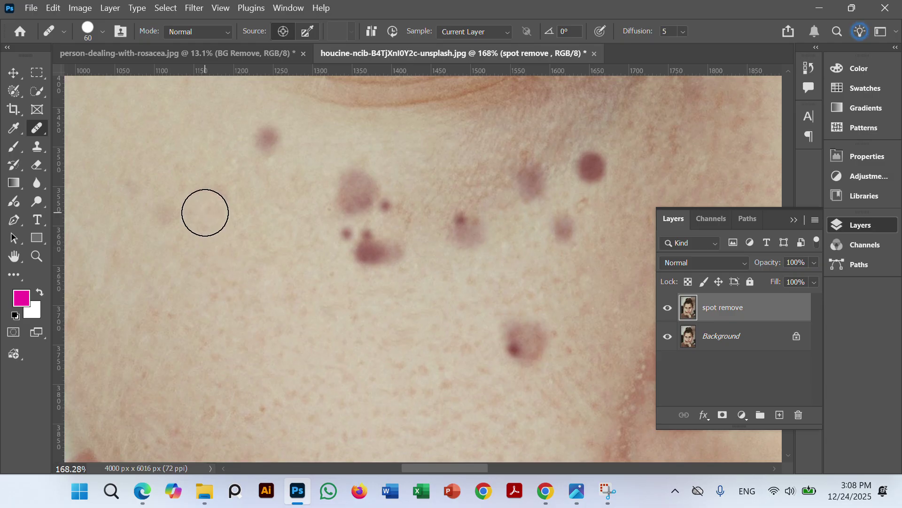
{"action": "mouse_move", "coordinate": [205, 210]}
{"action": "left_mouse_down"}
{"action": "mouse_move", "coordinate": [233, 246]}
{"action": "mouse_move", "coordinate": [217, 202]}
{"action": "mouse_move", "coordinate": [202, 207]}
{"action": "left_mouse_up"}
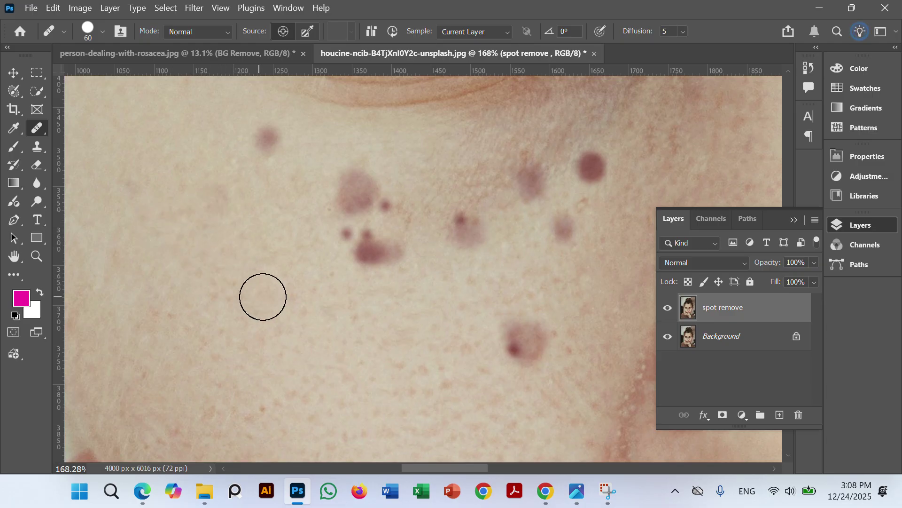
Heal the upper outer spot below the hand-side eye and its remaining tint with skin sampled from the outer cheek
{"action": "left_click", "coordinate": [216, 177], "text": "alt"}
{"action": "left_click", "coordinate": [266, 139]}
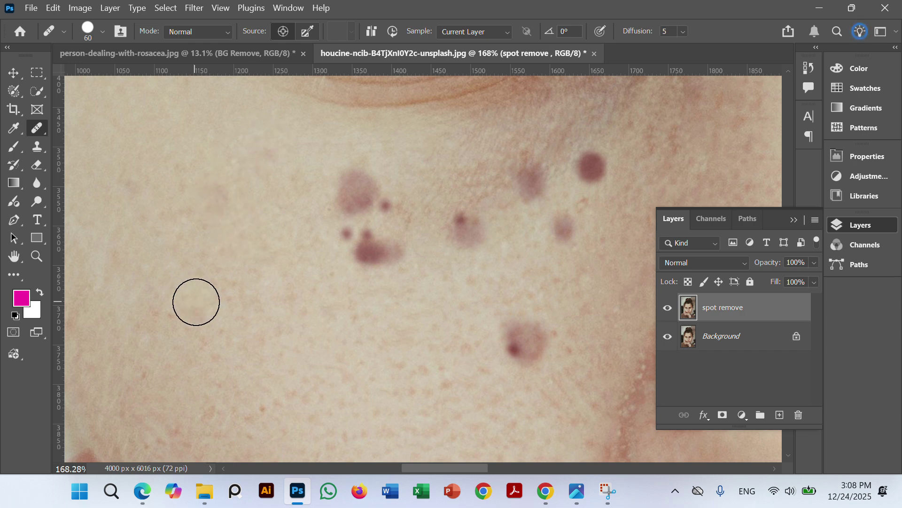
{"action": "left_click", "coordinate": [218, 202], "text": "alt"}
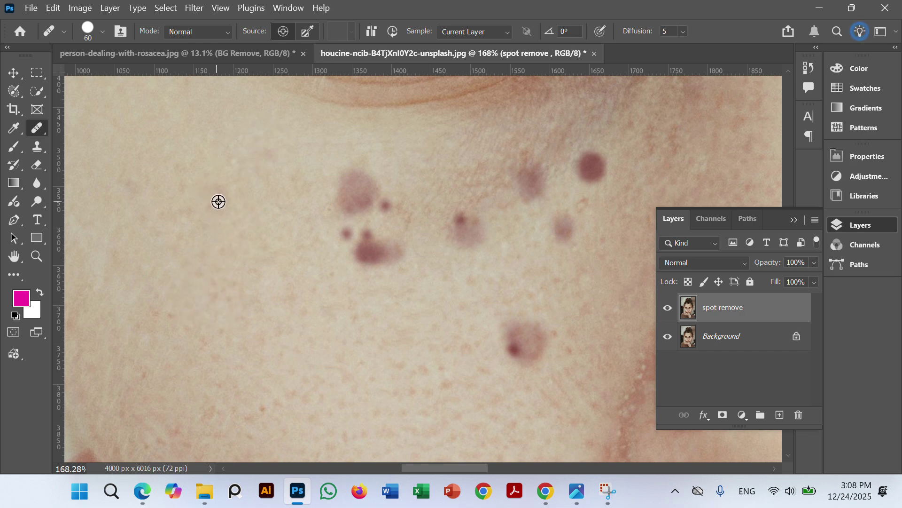
{"action": "left_click", "coordinate": [265, 164]}
Heal the large spot in the middle of the hand-side cheek and the small one at its lower edge
{"action": "left_click", "coordinate": [292, 258]}
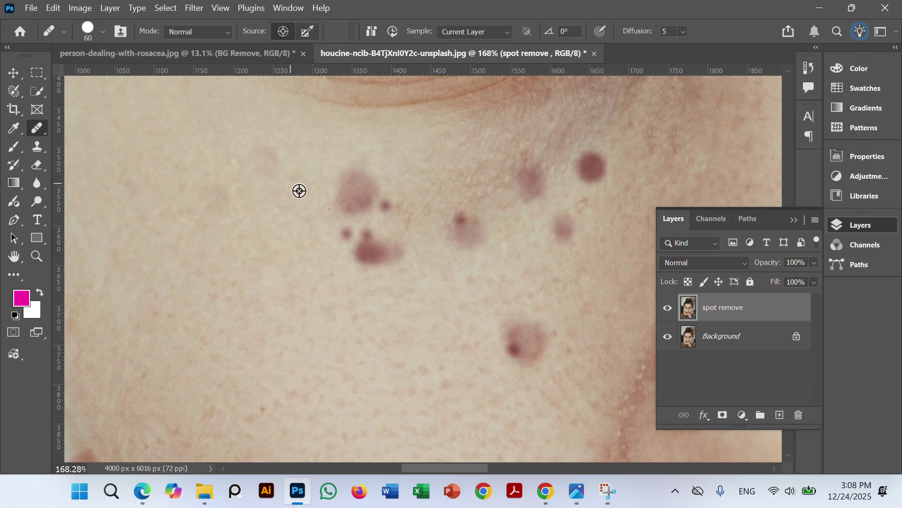
{"action": "left_click", "coordinate": [356, 193]}
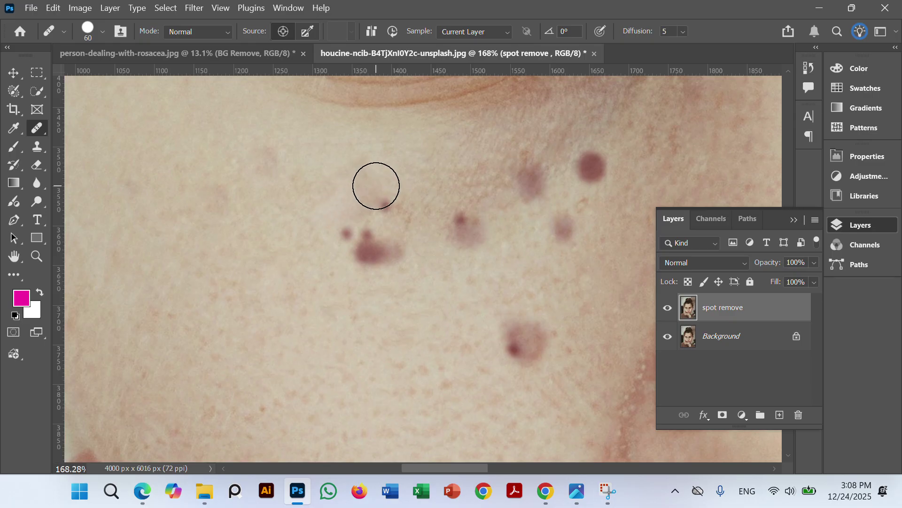
{"action": "left_click", "coordinate": [385, 198]}
Sample clean skin just beneath the remaining mid-cheek group and heal its two tiny spots and the wide dark one
{"action": "scroll", "coordinate": [396, 235], "scroll_direction": "down", "scroll_amount": 5}
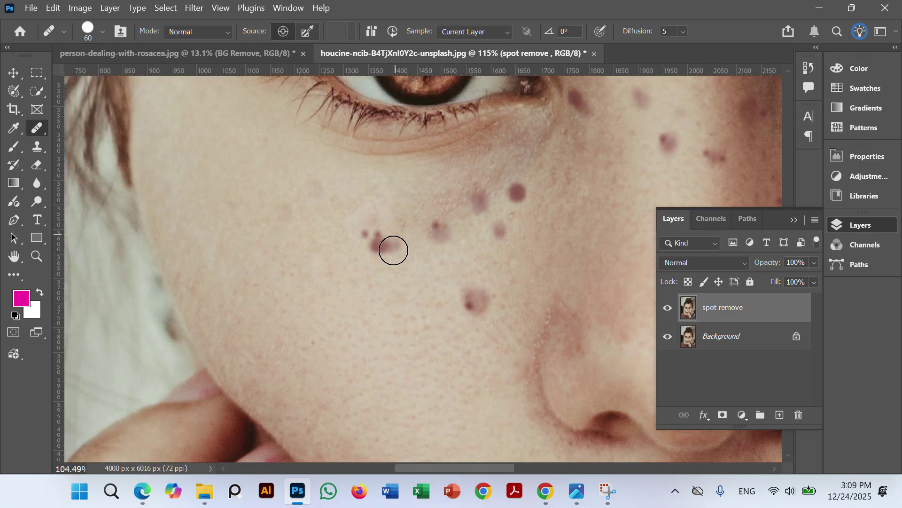
{"action": "scroll", "coordinate": [394, 250], "scroll_direction": "up", "scroll_amount": 5}
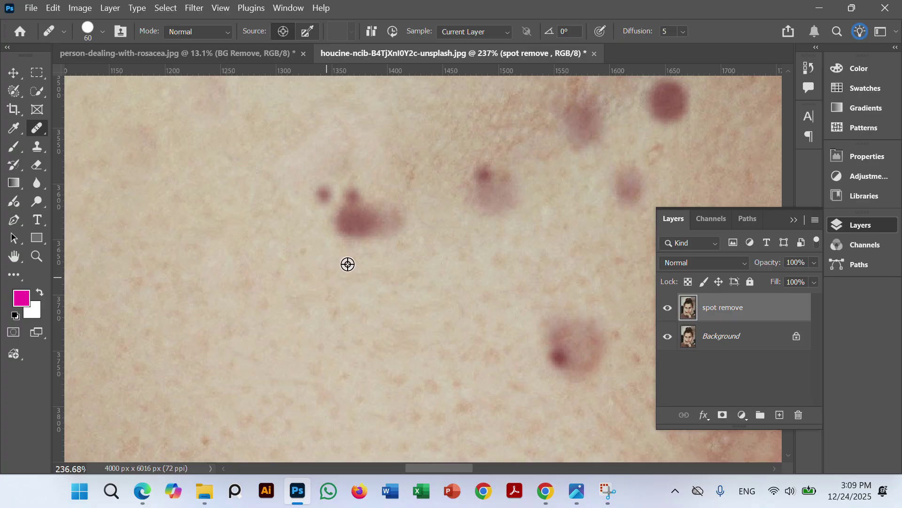
{"action": "left_click", "coordinate": [348, 264], "text": "alt"}
{"action": "left_click", "coordinate": [338, 205]}
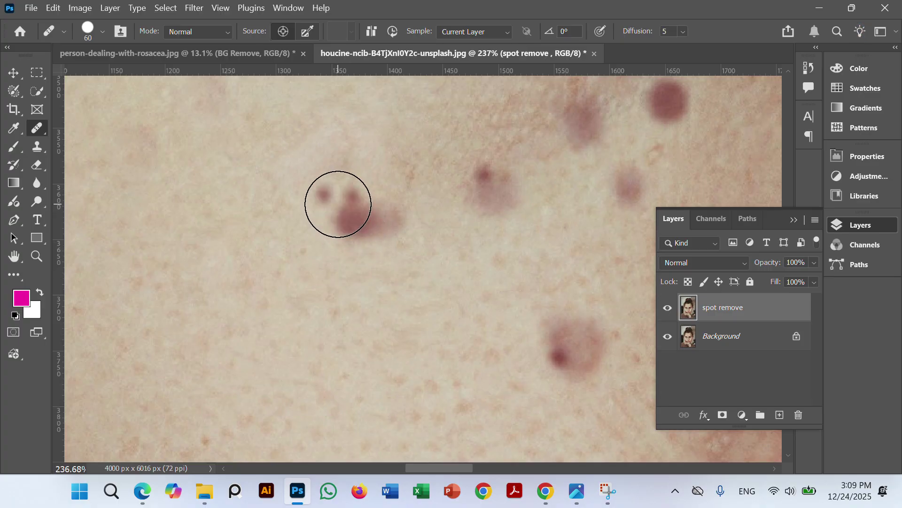
{"action": "left_click", "coordinate": [364, 226]}
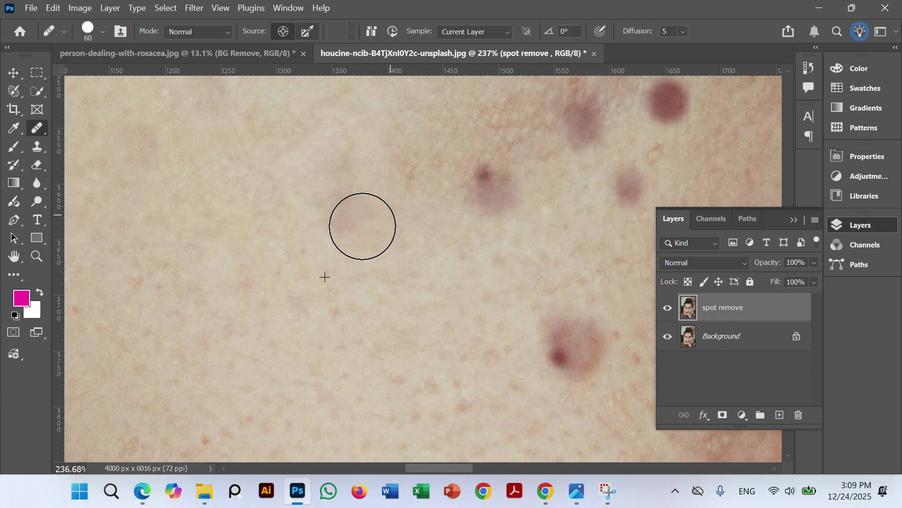
Heal the lowest remaining cheek spot, the two-tone one beside the hand-side nostril, with the 60 px Healing Brush
{"action": "scroll", "coordinate": [321, 180], "scroll_direction": "down", "scroll_amount": 8}
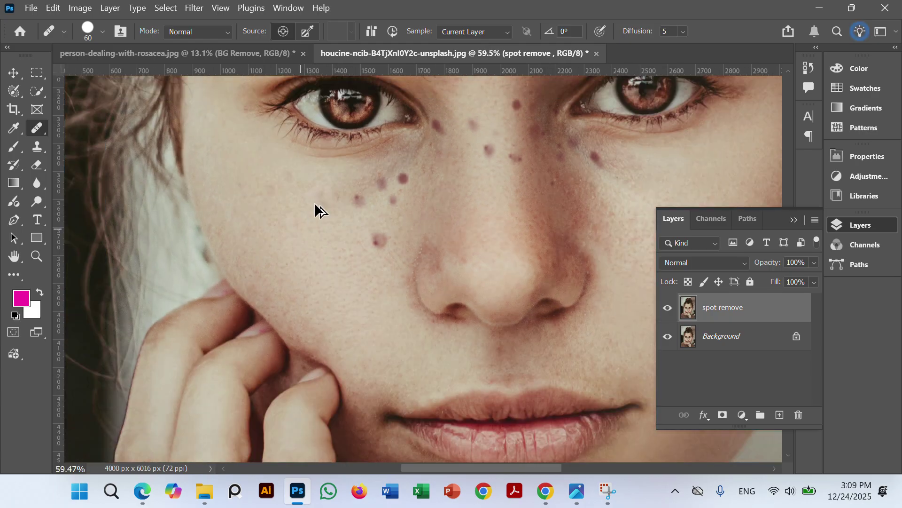
{"action": "scroll", "coordinate": [314, 202], "scroll_direction": "down", "scroll_amount": 2}
{"action": "scroll", "coordinate": [334, 255], "scroll_direction": "up", "scroll_amount": 8}
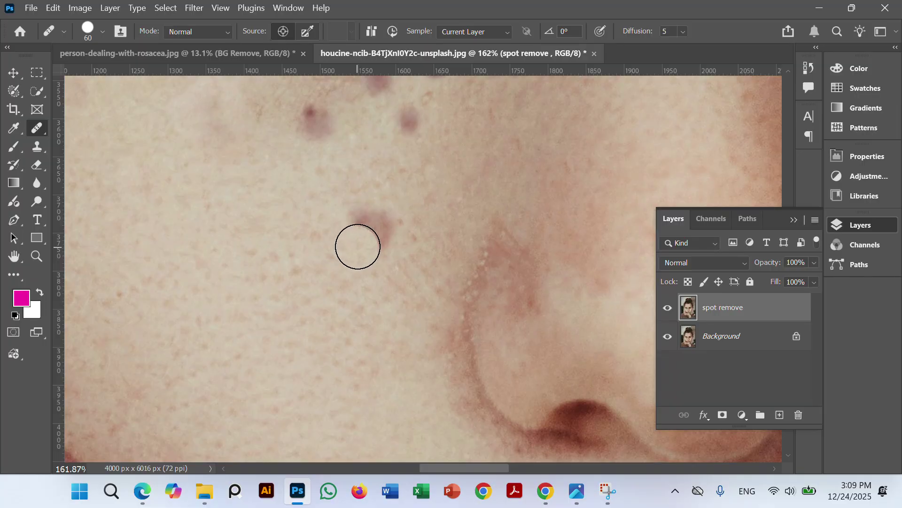
{"action": "left_click_drag", "start_coordinate": [360, 247], "coordinate": [371, 227]}
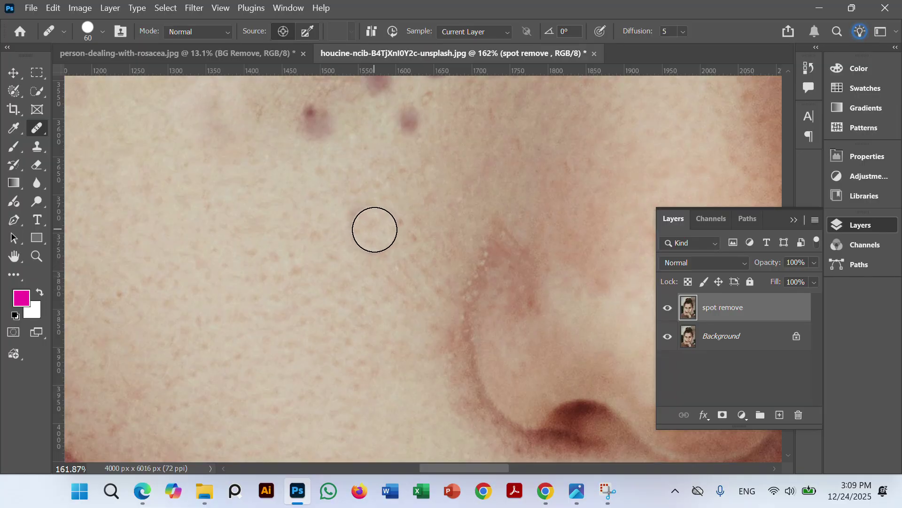
{"action": "scroll", "coordinate": [371, 238], "scroll_direction": "up", "scroll_amount": 2}
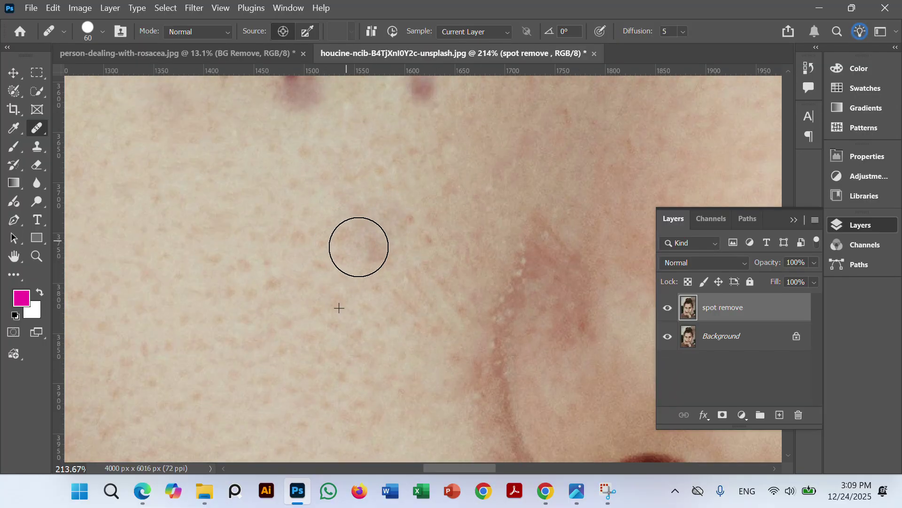
{"action": "scroll", "coordinate": [348, 216], "scroll_direction": "down", "scroll_amount": 1}
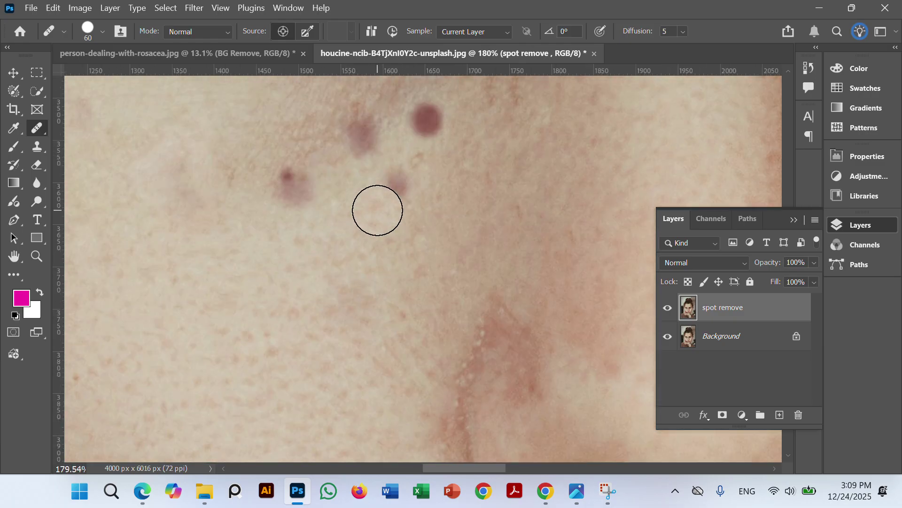
Set the Healing Brush to 40 px and heal the small spot nearest the nose and the two-tone spot farther out on the cheek
{"action": "scroll", "coordinate": [377, 211], "scroll_direction": "up", "scroll_amount": 2}
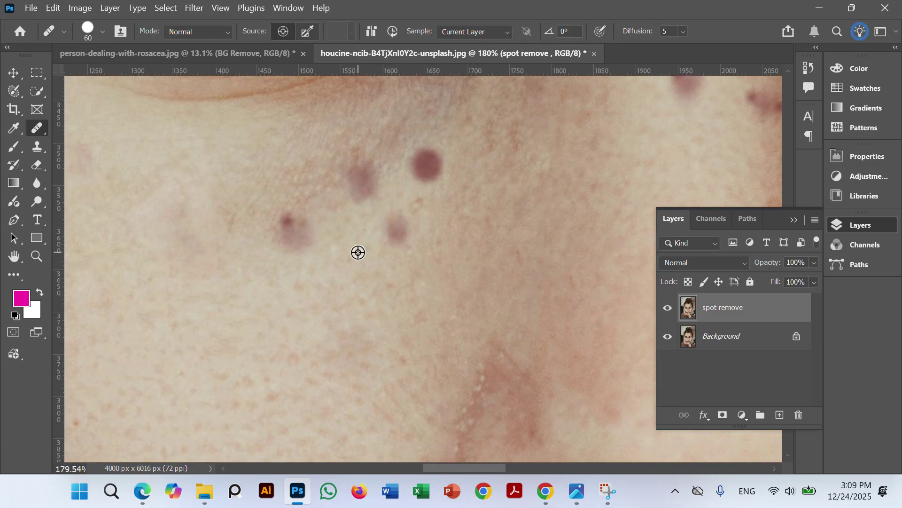
{"action": "key", "text": "bracketleft"}
{"action": "key", "text": "bracketleft"}
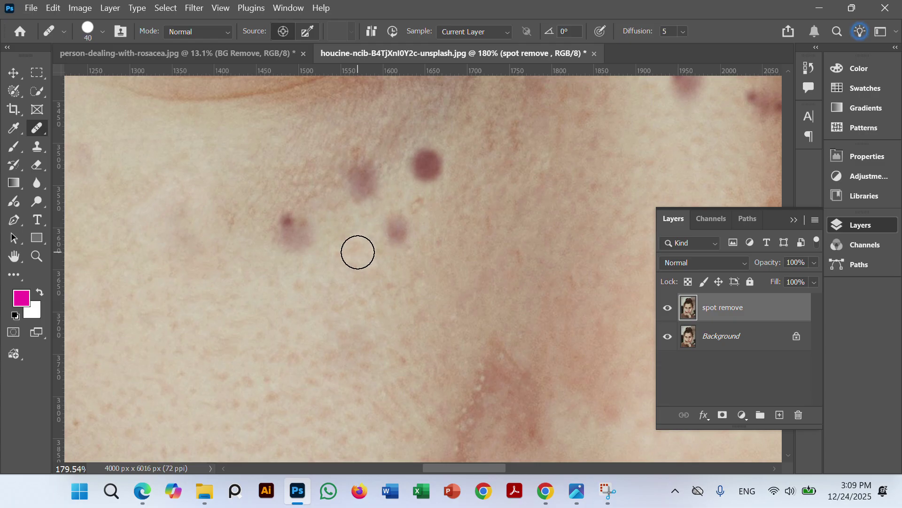
{"action": "left_click", "coordinate": [355, 240], "text": "alt"}
{"action": "left_click", "coordinate": [395, 227]}
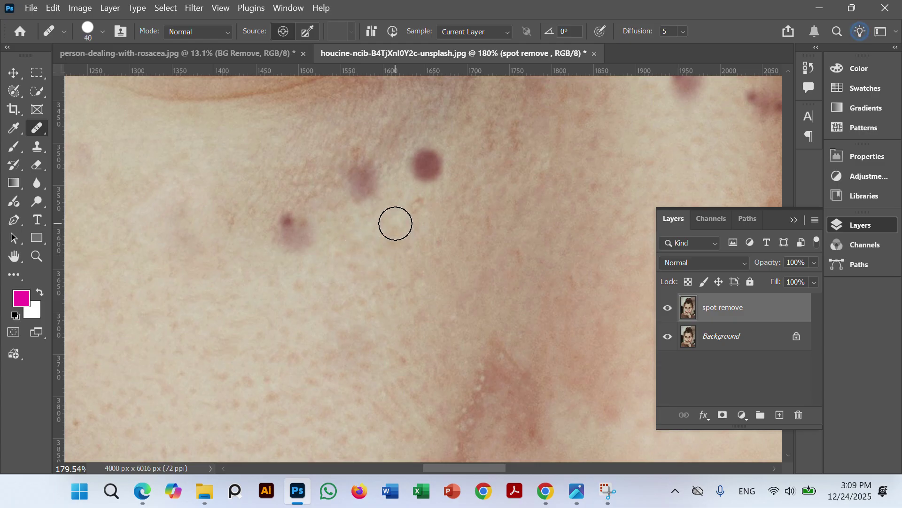
{"action": "left_click", "coordinate": [334, 250], "text": "alt"}
{"action": "left_click_drag", "start_coordinate": [302, 243], "coordinate": [288, 221]}
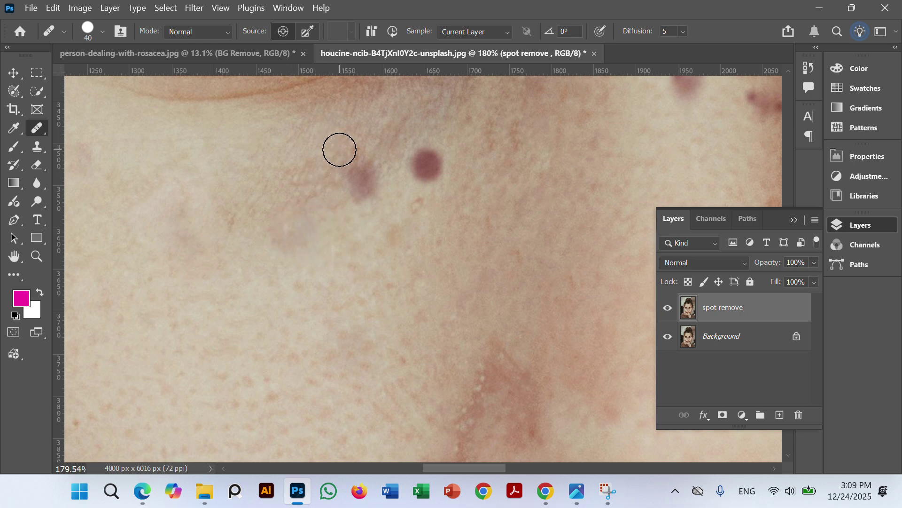
Heal the pale oval spot in the shadow under the hand-side eye with several short dabs
{"action": "left_click_drag", "start_coordinate": [339, 150], "coordinate": [346, 162]}
{"action": "left_click", "coordinate": [358, 175]}
{"action": "left_click", "coordinate": [343, 188]}
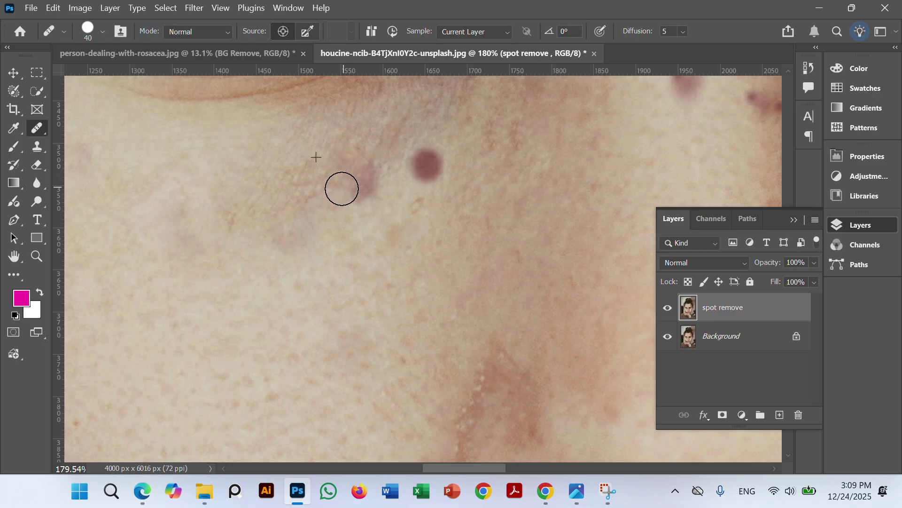
{"action": "left_click", "coordinate": [369, 181]}
{"action": "left_click", "coordinate": [353, 224]}
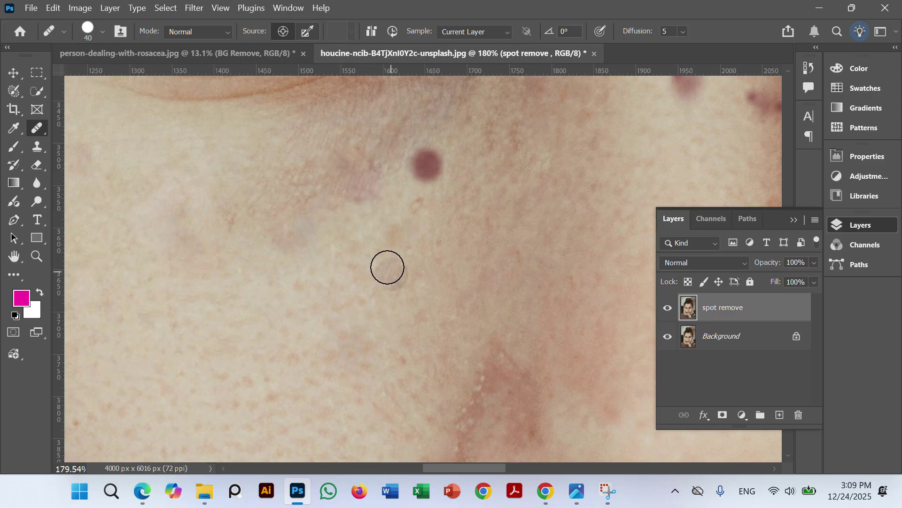
Resample nearby skin and heal the blemish and the dark round spot beside the bridge of the nose
{"action": "left_click", "coordinate": [381, 211], "text": "alt"}
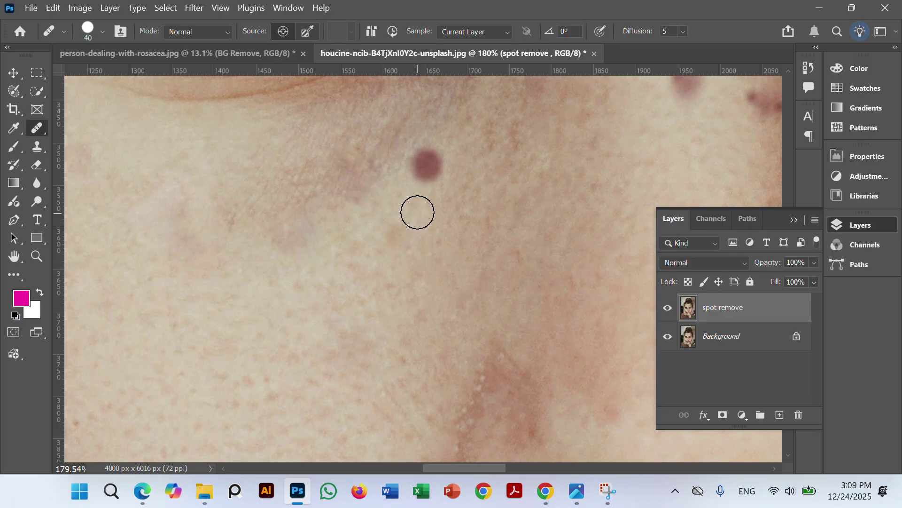
{"action": "left_click", "coordinate": [417, 209]}
{"action": "left_click", "coordinate": [398, 199], "text": "alt"}
{"action": "mouse_move", "coordinate": [429, 163]}
{"action": "left_mouse_down"}
{"action": "mouse_move", "coordinate": [427, 155]}
{"action": "mouse_move", "coordinate": [417, 168]}
{"action": "left_mouse_up"}
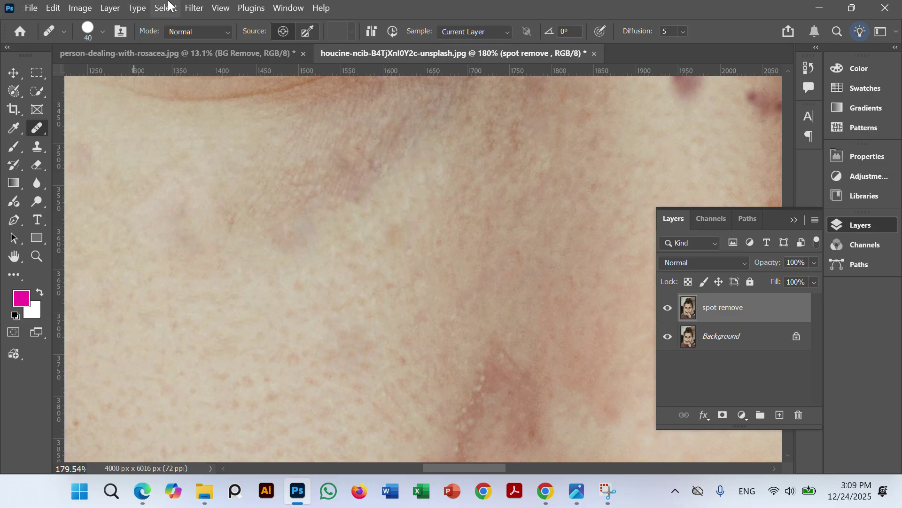
Set the Healing Brush to 10 px and heal the dark elongated spot beside the inner corner of the hand-side eye
{"action": "scroll", "coordinate": [228, 133], "scroll_direction": "down", "scroll_amount": 10}
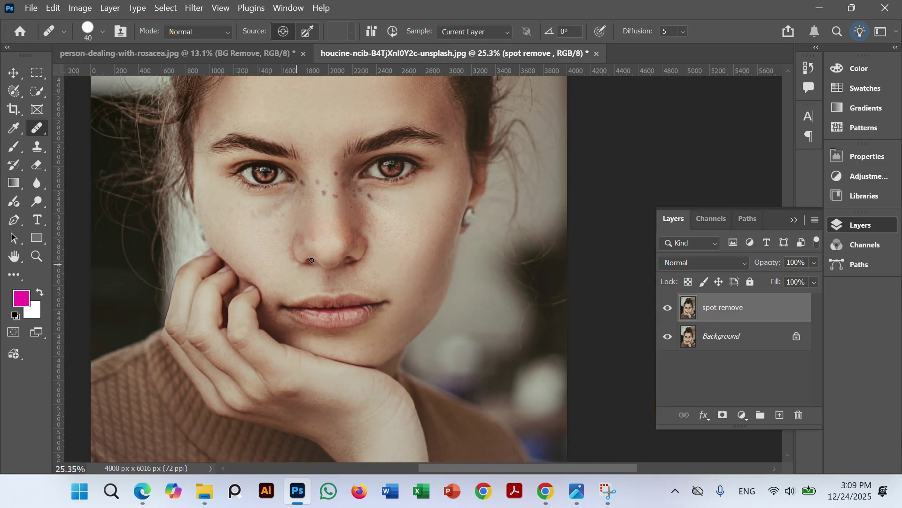
{"action": "scroll", "coordinate": [311, 260], "scroll_direction": "up", "scroll_amount": 2}
{"action": "scroll", "coordinate": [298, 329], "scroll_direction": "up", "scroll_amount": 3}
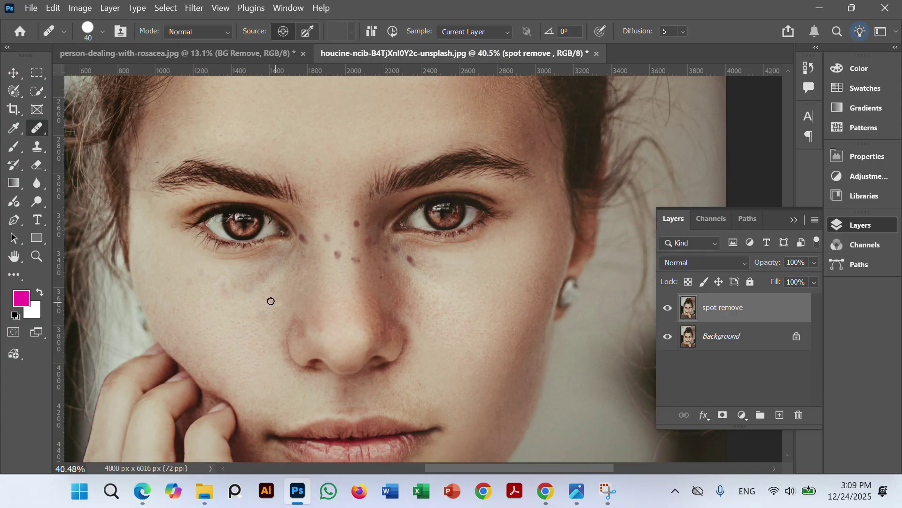
{"action": "scroll", "coordinate": [346, 286], "scroll_direction": "up", "scroll_amount": 4}
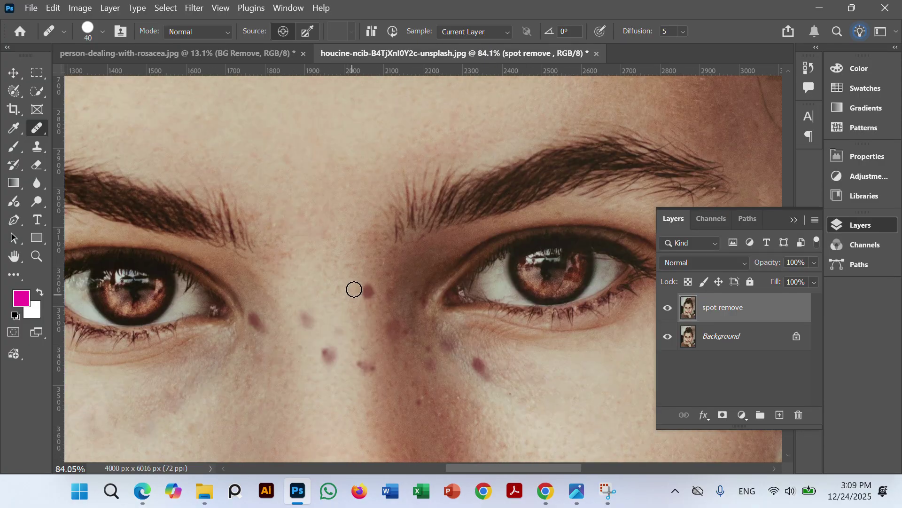
{"action": "scroll", "coordinate": [277, 235], "scroll_direction": "up", "scroll_amount": 8}
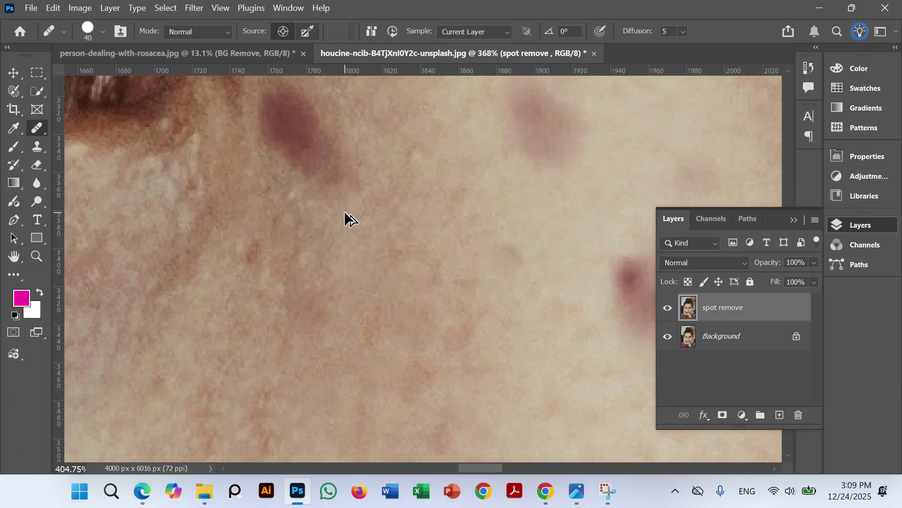
{"action": "left_click", "coordinate": [346, 213]}
{"action": "key", "text": "bracketleft"}
{"action": "key", "text": "bracketleft"}
{"action": "key", "text": "bracketleft"}
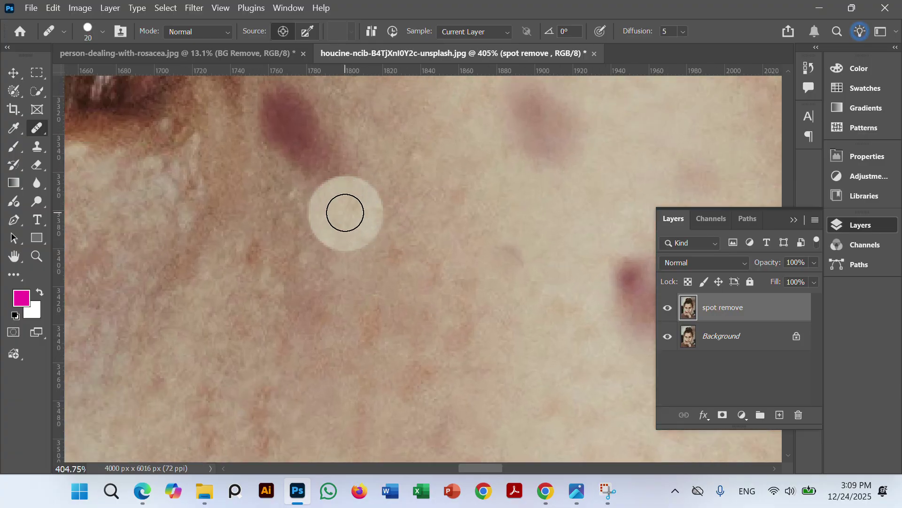
{"action": "scroll", "coordinate": [270, 208], "scroll_direction": "up", "scroll_amount": 5}
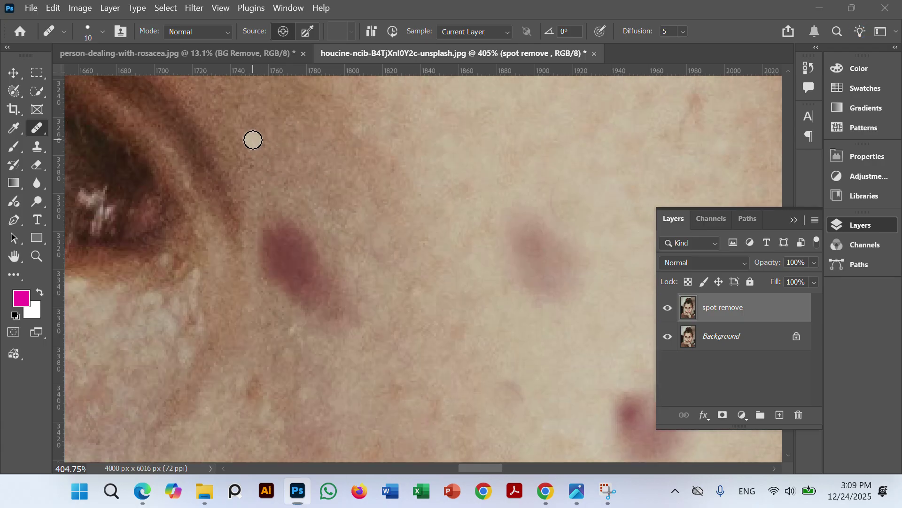
{"action": "key", "text": "super"}
{"action": "left_click", "coordinate": [712, 130]}
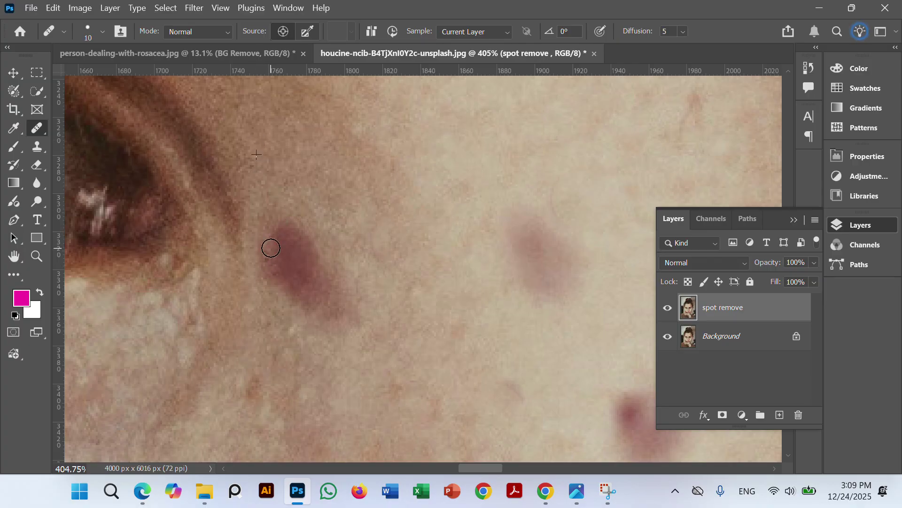
{"action": "mouse_move", "coordinate": [279, 278]}
{"action": "left_mouse_down"}
{"action": "mouse_move", "coordinate": [285, 233]}
{"action": "mouse_move", "coordinate": [301, 276]}
{"action": "mouse_move", "coordinate": [298, 240]}
{"action": "mouse_move", "coordinate": [320, 283]}
{"action": "mouse_move", "coordinate": [285, 268]}
{"action": "mouse_move", "coordinate": [318, 301]}
{"action": "mouse_move", "coordinate": [287, 286]}
{"action": "mouse_move", "coordinate": [267, 257]}
{"action": "left_mouse_up"}
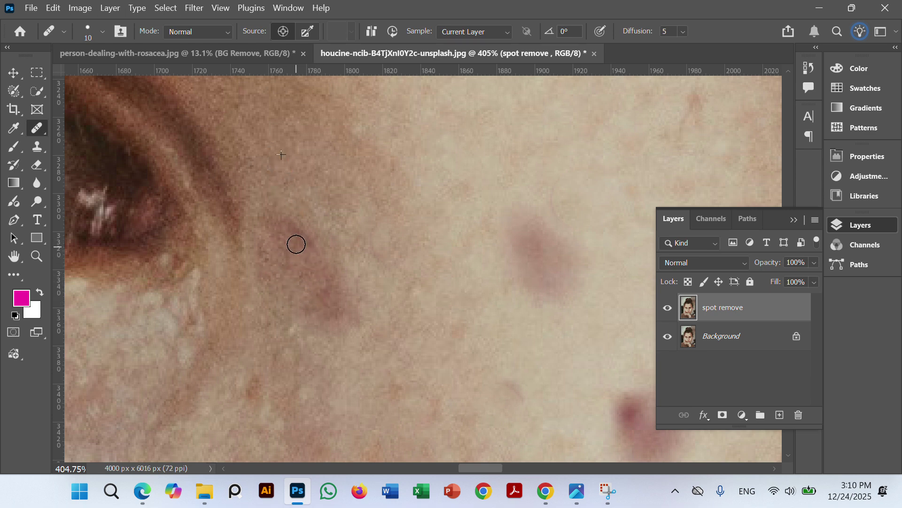
Switch to the Spot Healing Brush and heal the pale oval spot on the nose bridge nearest the hand-side eye at 90 px
{"action": "scroll", "coordinate": [272, 185], "scroll_direction": "down", "scroll_amount": 10}
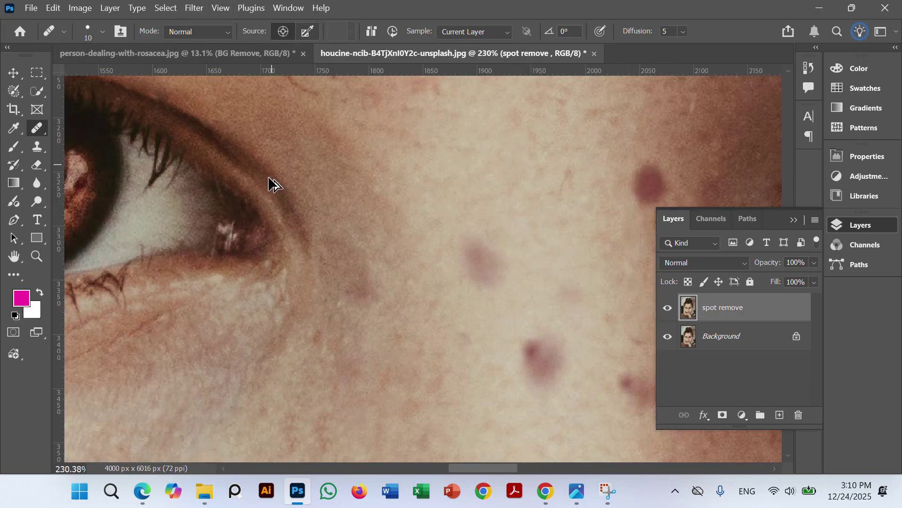
{"action": "scroll", "coordinate": [343, 257], "scroll_direction": "up", "scroll_amount": 8}
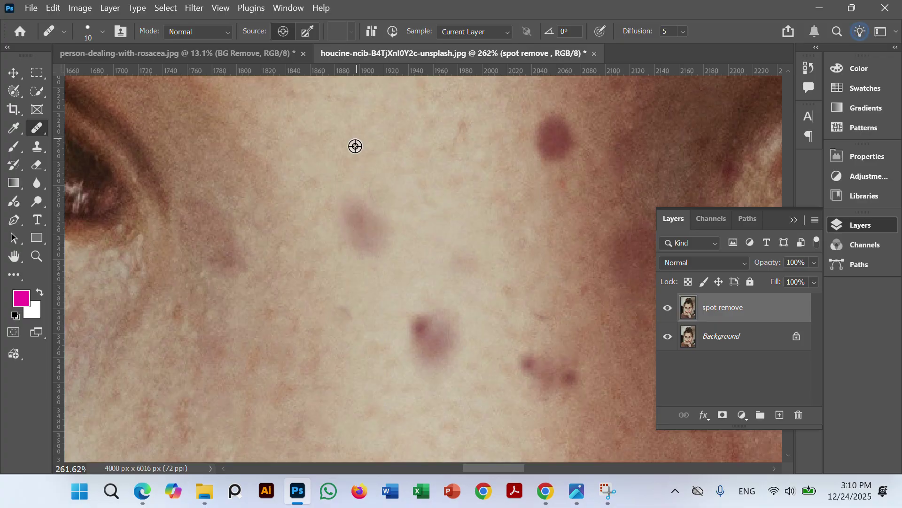
{"action": "left_click", "coordinate": [358, 222]}
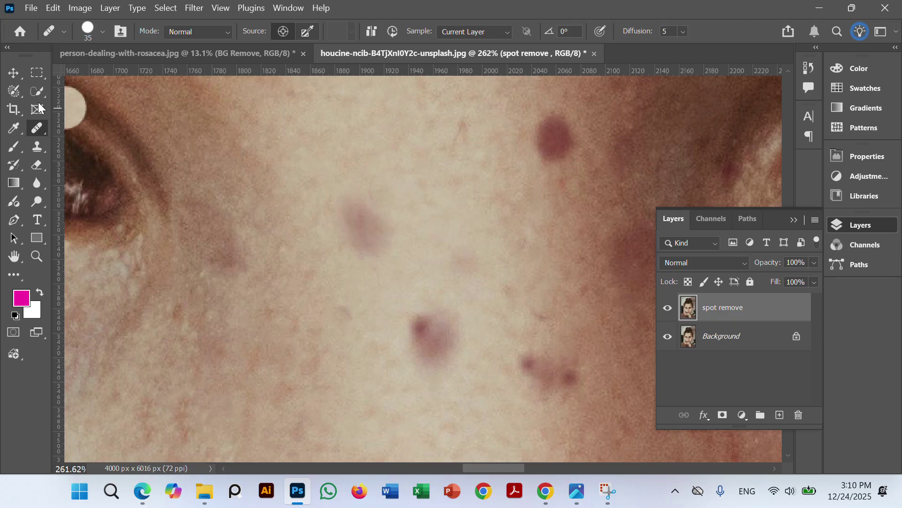
{"action": "right_click", "coordinate": [38, 128]}
{"action": "left_click", "coordinate": [136, 131]}
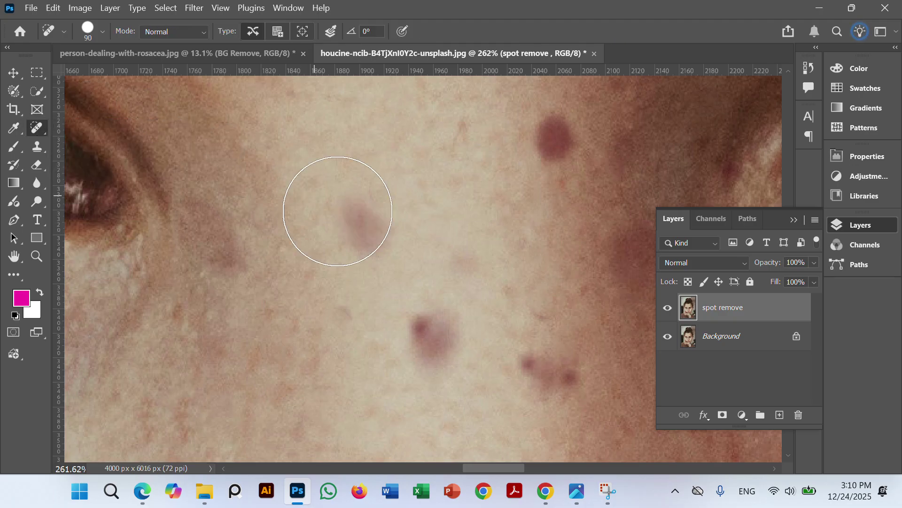
{"action": "left_click", "coordinate": [369, 222]}
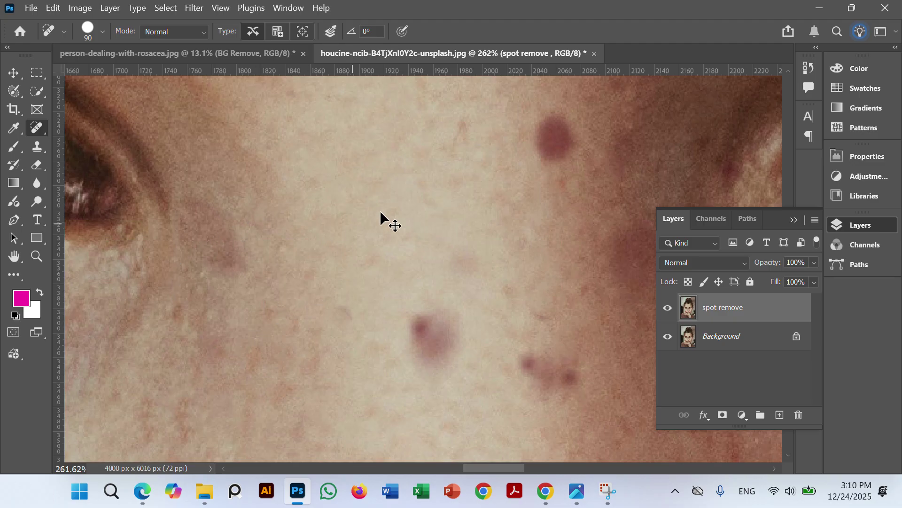
Set the Spot Healing Brush to 60 px and heal the two-tone spot mid-bridge and the small spot cluster beside it
{"action": "scroll", "coordinate": [389, 209], "scroll_direction": "down", "scroll_amount": 3}
{"action": "scroll", "coordinate": [392, 225], "scroll_direction": "up", "scroll_amount": 2}
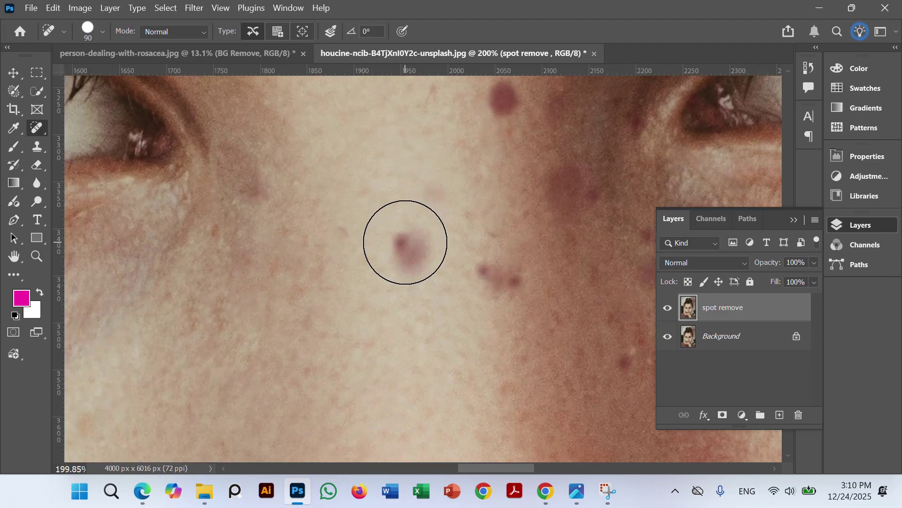
{"action": "key", "text": "bracketleft"}
{"action": "key", "text": "bracketleft"}
{"action": "key", "text": "bracketleft"}
{"action": "left_click", "coordinate": [407, 244]}
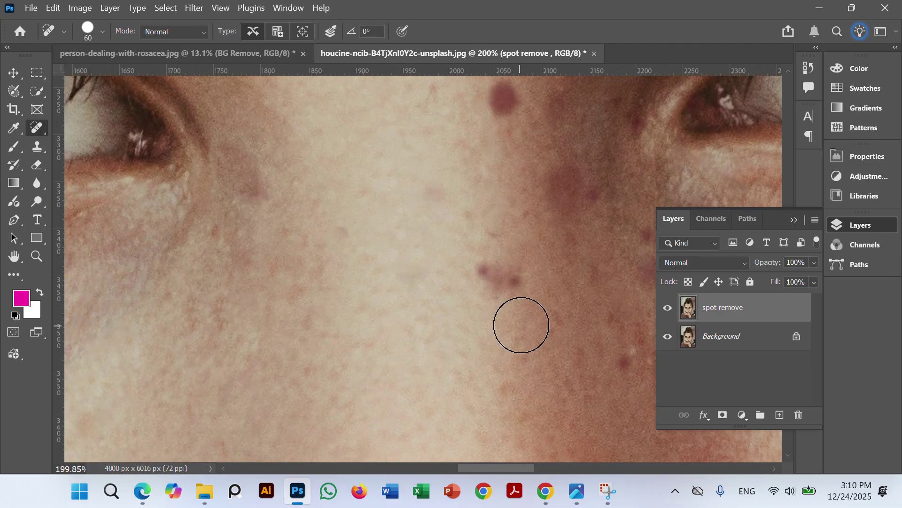
{"action": "left_click", "coordinate": [500, 276]}
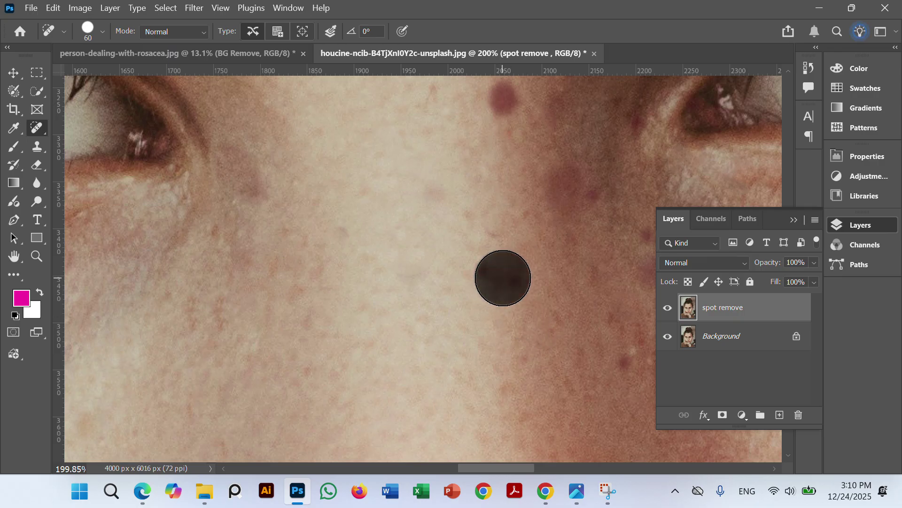
Set the Spot Healing Brush to 35 px and heal the dark round spot high on the nose bridge
{"action": "scroll", "coordinate": [524, 228], "scroll_direction": "up", "scroll_amount": 2}
{"action": "scroll", "coordinate": [524, 227], "scroll_direction": "up", "scroll_amount": 2}
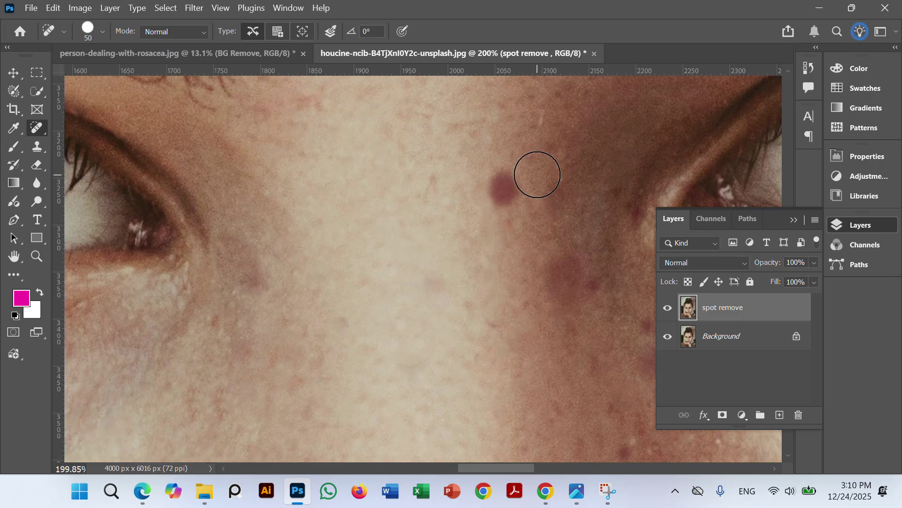
{"action": "key", "text": "bracketleft"}
{"action": "key", "text": "bracketleft"}
{"action": "key", "text": "bracketleft"}
{"action": "key", "text": "bracketleft"}
{"action": "mouse_move", "coordinate": [512, 175]}
{"action": "left_mouse_down"}
{"action": "mouse_move", "coordinate": [498, 188]}
{"action": "mouse_move", "coordinate": [512, 193]}
{"action": "left_mouse_up"}
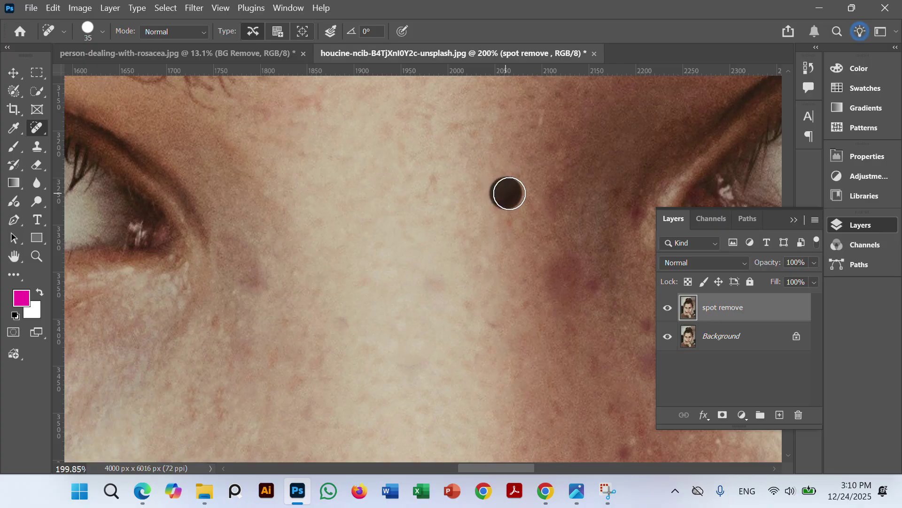
Heal the small dark spot on the shaded side of the nose below the inner corner of the earring-side eye
{"action": "scroll", "coordinate": [344, 207], "scroll_direction": "down", "scroll_amount": 5}
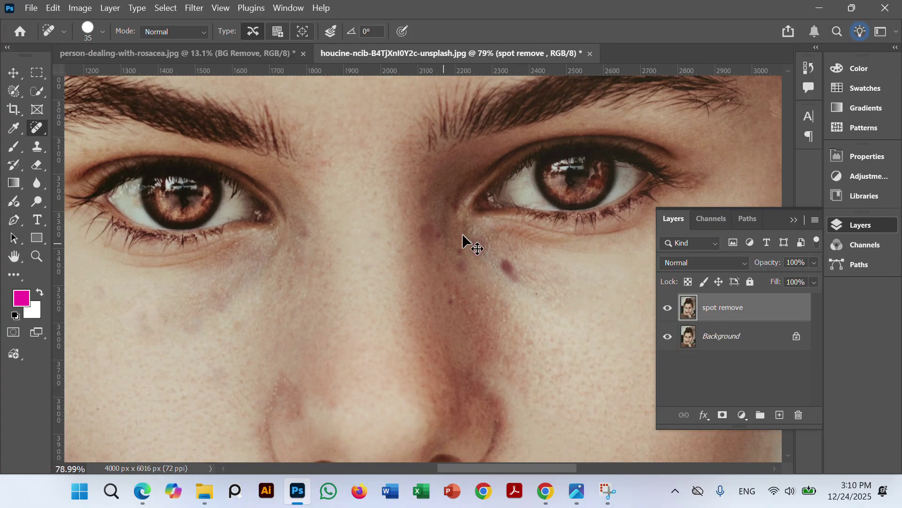
{"action": "scroll", "coordinate": [465, 242], "scroll_direction": "up", "scroll_amount": 5}
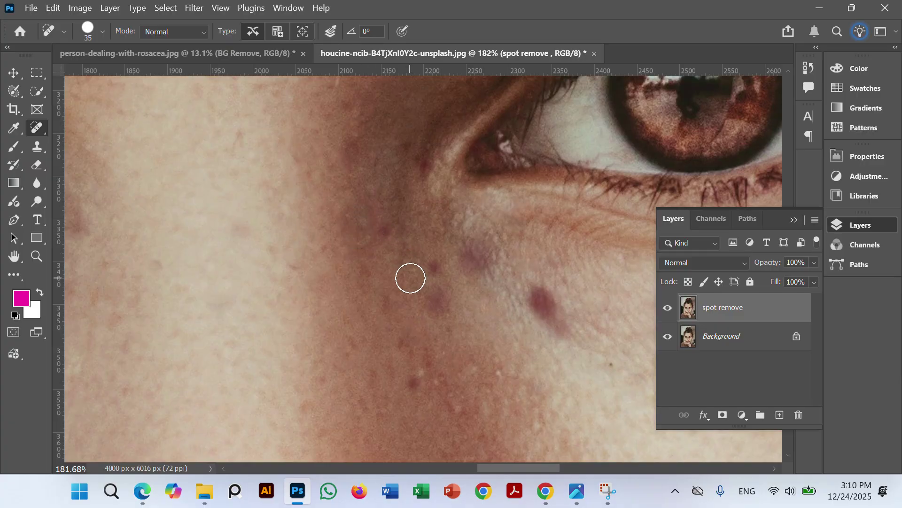
{"action": "left_click", "coordinate": [433, 272]}
Try to heal the remaining three spots below the earring-side eye's inner corner with the 35 px Spot Healing Brush, and undo those dabs
{"action": "left_click", "coordinate": [440, 309]}
{"action": "left_click", "coordinate": [478, 256]}
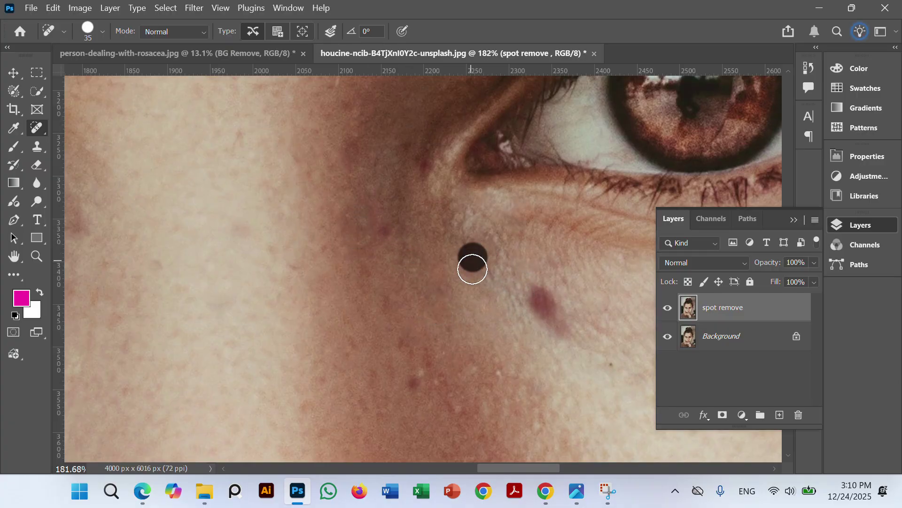
{"action": "left_click_drag", "start_coordinate": [539, 300], "coordinate": [554, 316]}
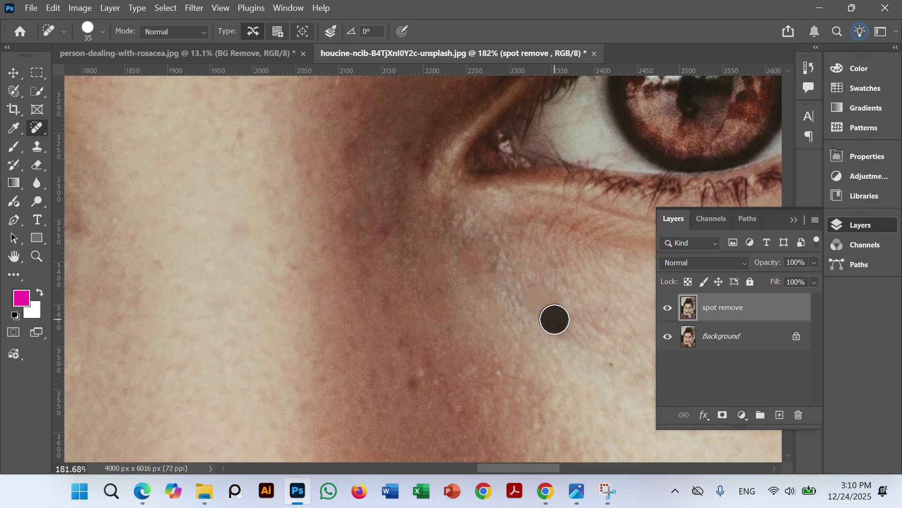
{"action": "scroll", "coordinate": [383, 299], "scroll_direction": "down", "scroll_amount": 3}
{"action": "scroll", "coordinate": [431, 298], "scroll_direction": "up", "scroll_amount": 3}
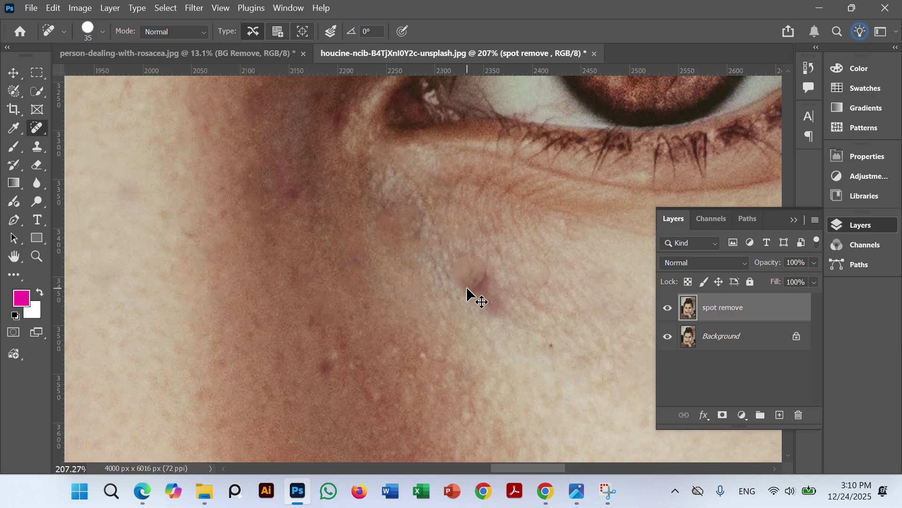
{"action": "key", "text": "ctrl+z"}
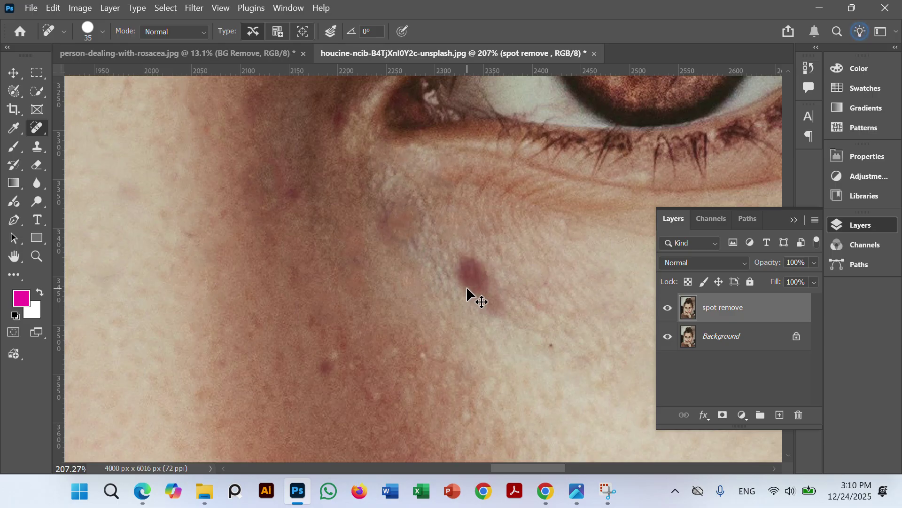
{"action": "key", "text": "ctrl+z"}
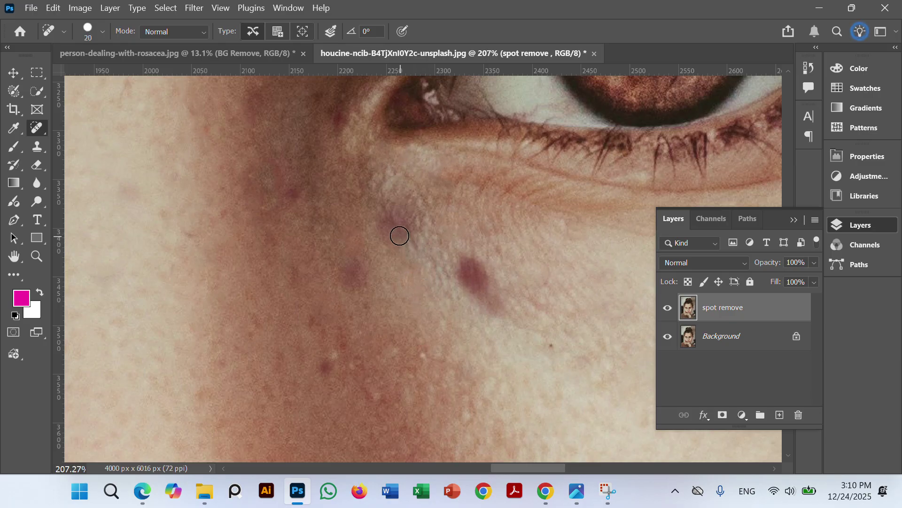
Set the Spot Healing Brush to 20 px and brush over the pale purple spot just under the earring-side eye's inner corner
{"action": "mouse_move", "coordinate": [376, 208]}
{"action": "left_mouse_down"}
{"action": "mouse_move", "coordinate": [393, 235]}
{"action": "mouse_move", "coordinate": [392, 208]}
{"action": "mouse_move", "coordinate": [397, 237]}
{"action": "left_mouse_up"}
{"action": "scroll", "coordinate": [447, 246], "scroll_direction": "down", "scroll_amount": 10}
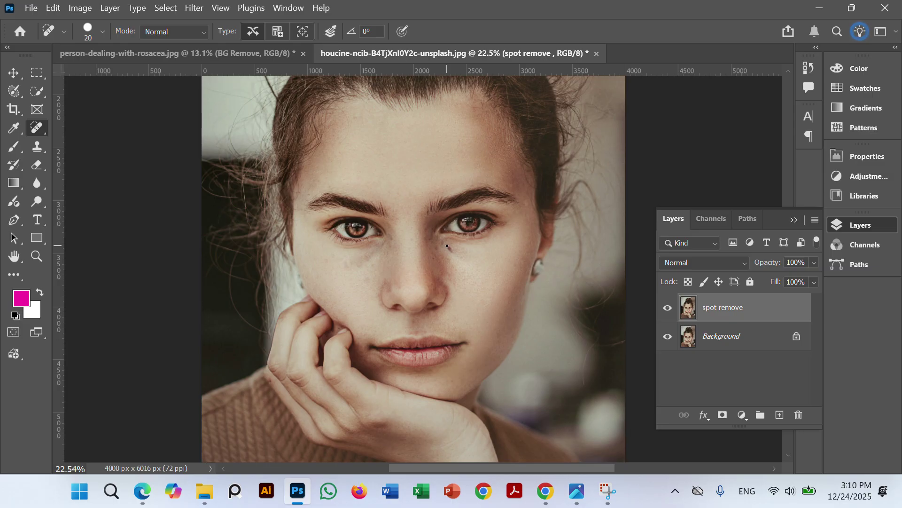
{"action": "scroll", "coordinate": [447, 245], "scroll_direction": "up", "scroll_amount": 10}
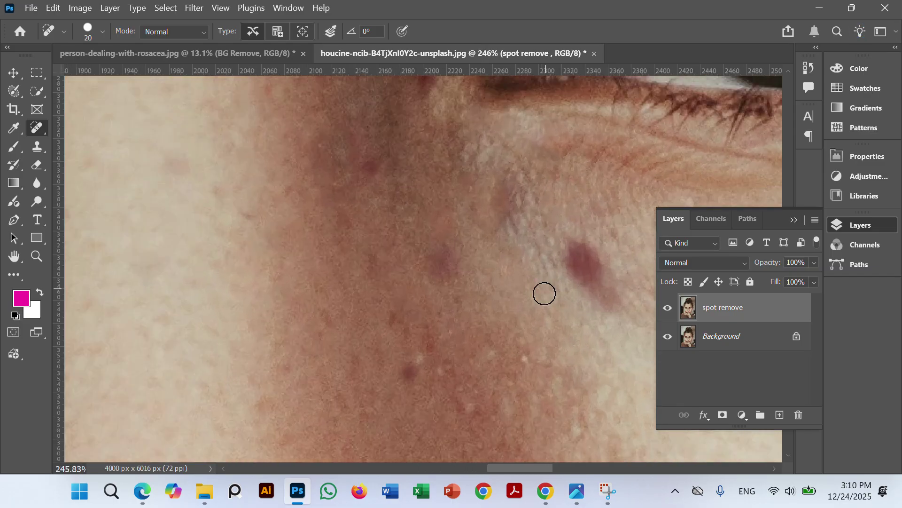
{"action": "left_click_drag", "start_coordinate": [544, 292], "coordinate": [443, 285]}
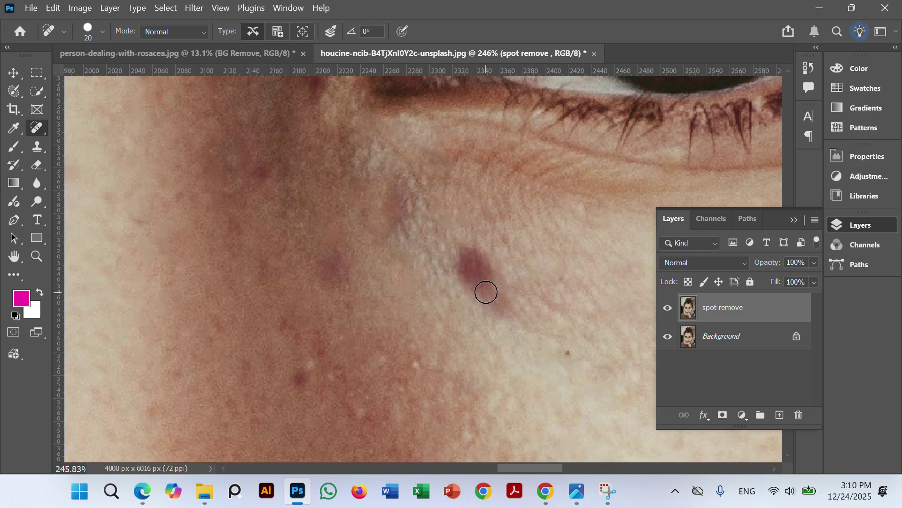
{"action": "scroll", "coordinate": [486, 292], "scroll_direction": "up", "scroll_amount": 3}
{"action": "left_click_drag", "start_coordinate": [489, 301], "coordinate": [431, 272]}
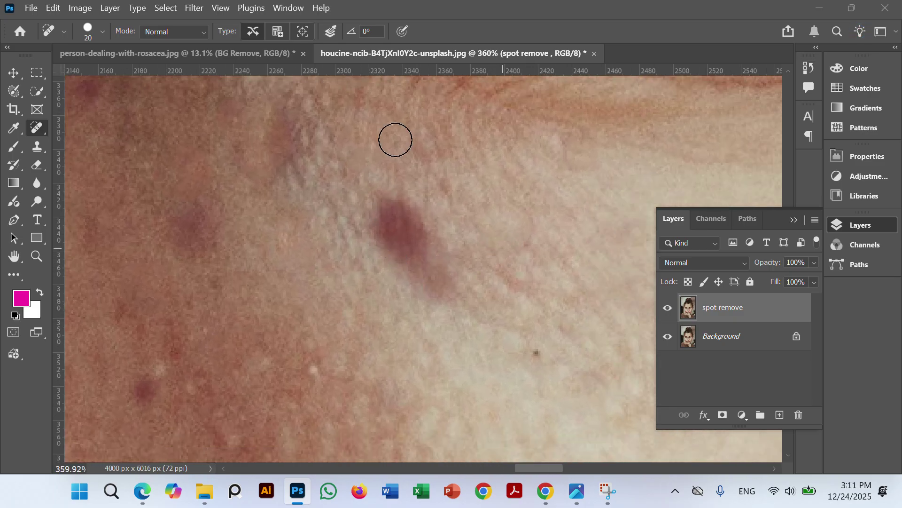
{"action": "key", "text": "alt+Tab"}
{"action": "key", "text": "super+Tab"}
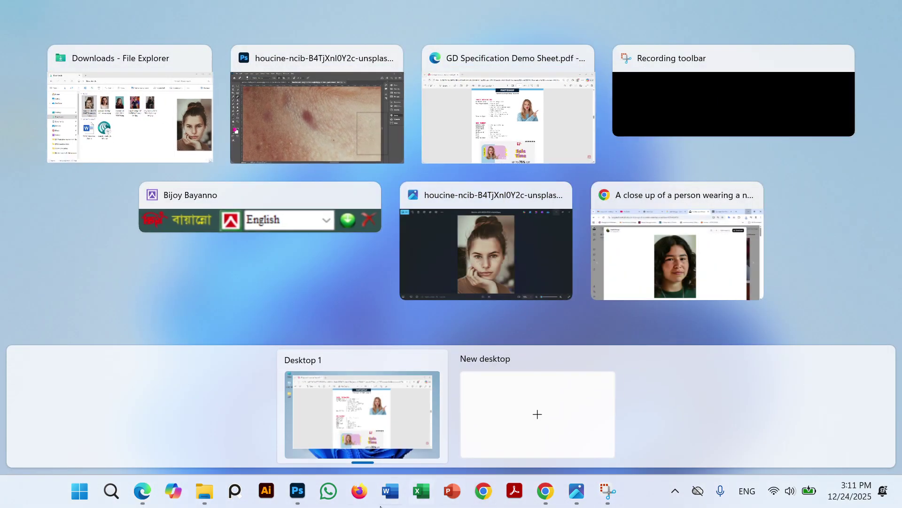
{"action": "left_click", "coordinate": [297, 490]}
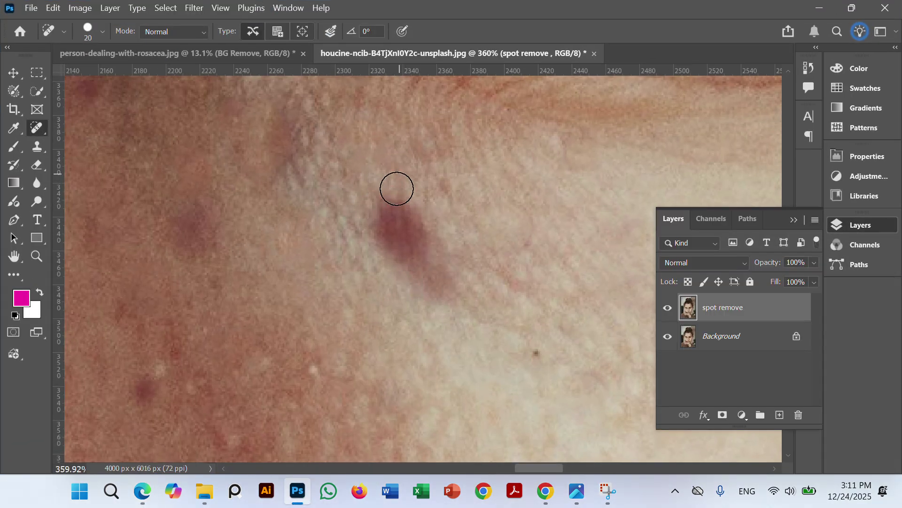
Outline the dark core of the elongated spot under the earring-side eye with the Patch tool, replace it with adjacent clean skin, and deselect
{"action": "right_click", "coordinate": [38, 130]}
{"action": "left_click", "coordinate": [91, 164]}
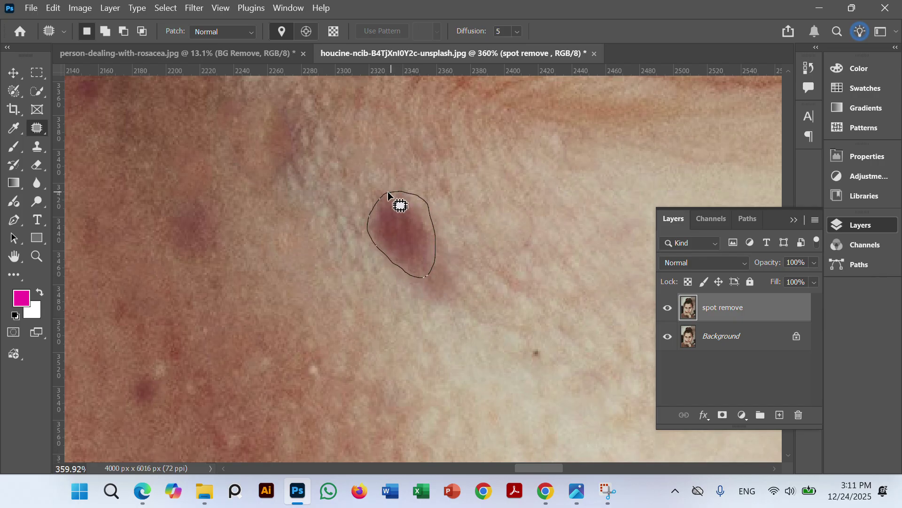
{"action": "left_click_drag", "start_coordinate": [387, 191], "coordinate": [389, 192]}
{"action": "mouse_move", "coordinate": [396, 227]}
{"action": "left_mouse_down"}
{"action": "mouse_move", "coordinate": [346, 195]}
{"action": "mouse_move", "coordinate": [395, 145]}
{"action": "mouse_move", "coordinate": [470, 151]}
{"action": "mouse_move", "coordinate": [486, 193]}
{"action": "mouse_move", "coordinate": [469, 190]}
{"action": "left_mouse_up"}
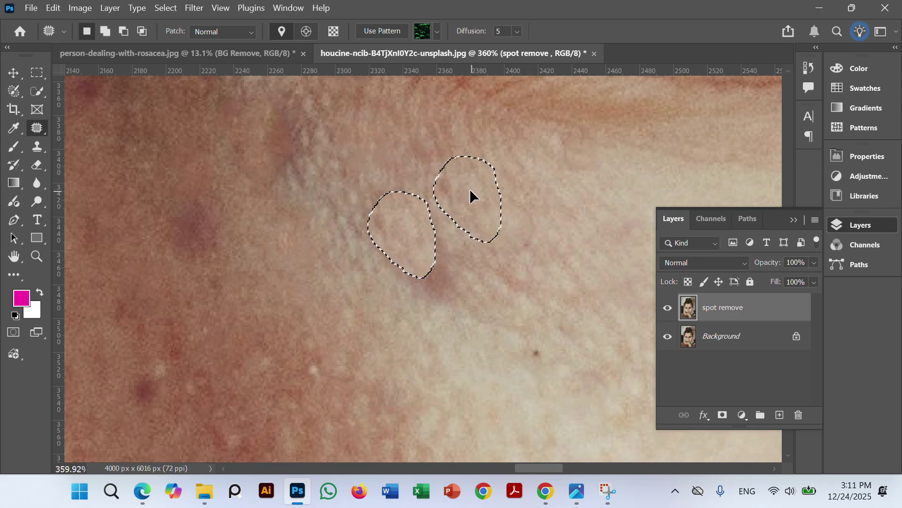
{"action": "left_click", "coordinate": [499, 276]}
{"action": "scroll", "coordinate": [270, 260], "scroll_direction": "down", "scroll_amount": 10}
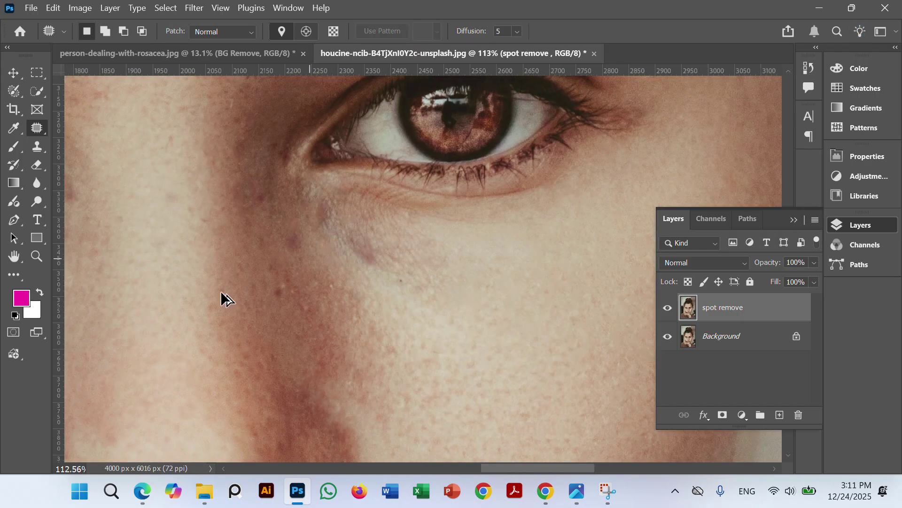
{"action": "scroll", "coordinate": [374, 274], "scroll_direction": "down", "scroll_amount": 3}
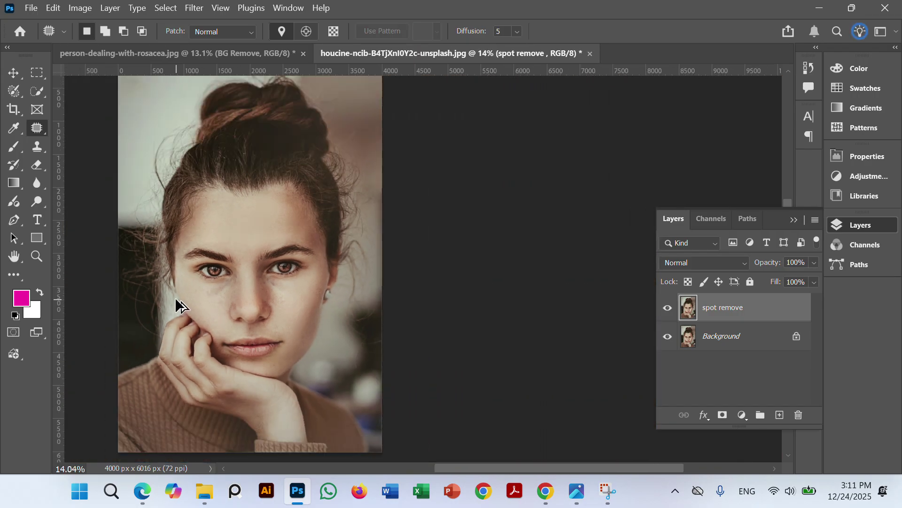
Outline the remaining purple mark under the earring-side eye with the Patch tool, replace it with skin beside it, and deselect
{"action": "scroll", "coordinate": [212, 290], "scroll_direction": "up", "scroll_amount": 2}
{"action": "scroll", "coordinate": [213, 289], "scroll_direction": "down", "scroll_amount": 1}
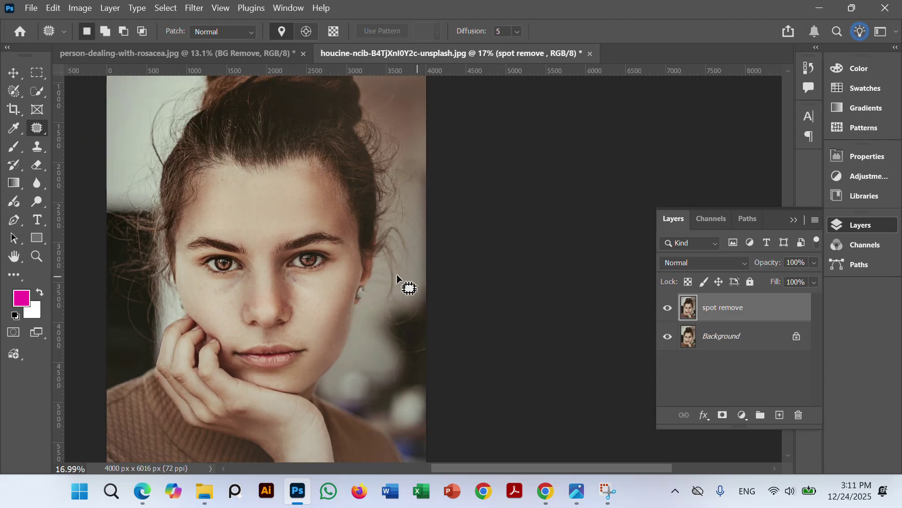
{"action": "scroll", "coordinate": [286, 287], "scroll_direction": "up", "scroll_amount": 12}
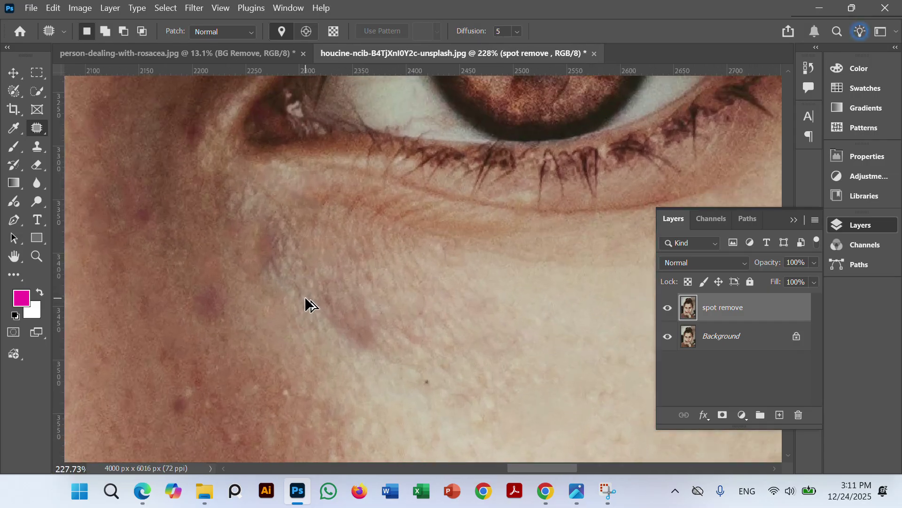
{"action": "scroll", "coordinate": [378, 327], "scroll_direction": "down", "scroll_amount": 2}
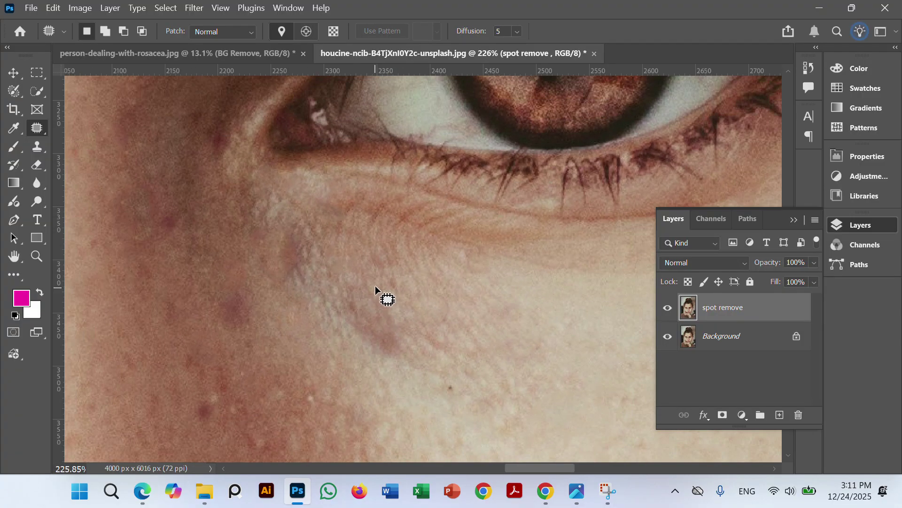
{"action": "mouse_move", "coordinate": [333, 319]}
{"action": "left_mouse_down"}
{"action": "mouse_move", "coordinate": [373, 370]}
{"action": "mouse_move", "coordinate": [402, 359]}
{"action": "left_mouse_up"}
{"action": "left_click_drag", "start_coordinate": [364, 278], "coordinate": [366, 280]}
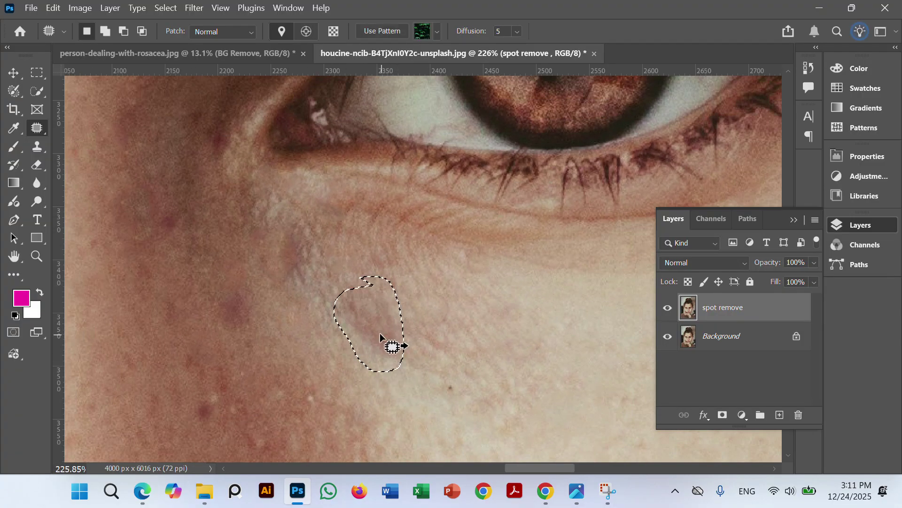
{"action": "left_click_drag", "start_coordinate": [395, 342], "coordinate": [447, 312]}
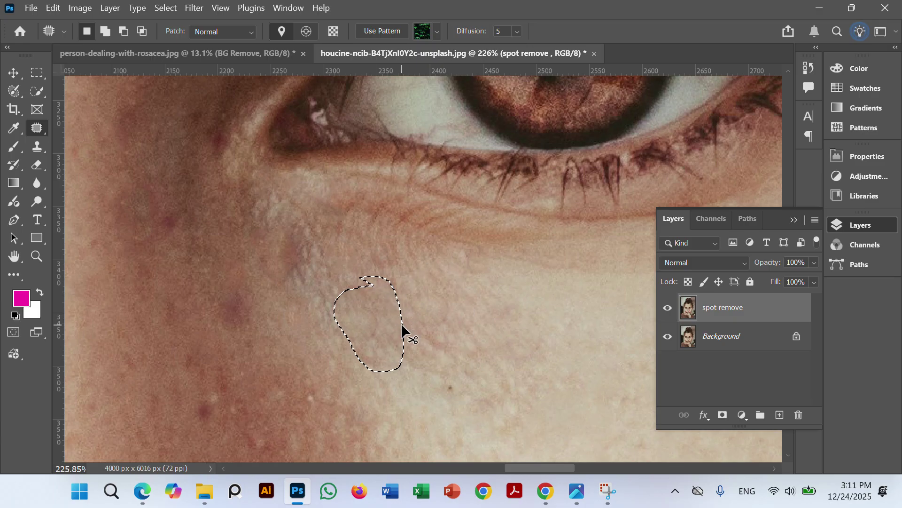
{"action": "key", "text": "ctrl+d"}
Patch the light strip of skin between the hand-side eye and the nose with the neighbouring under-eye skin, and deselect
{"action": "scroll", "coordinate": [416, 242], "scroll_direction": "down", "scroll_amount": 10}
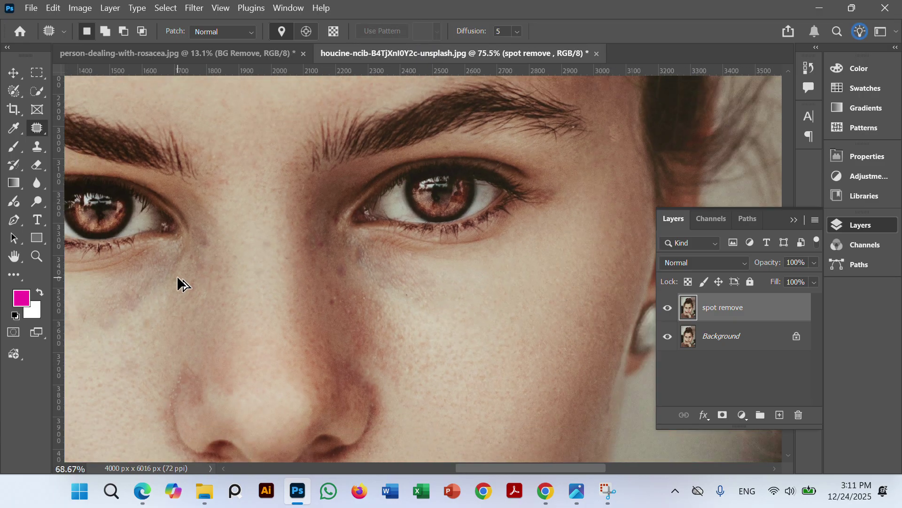
{"action": "scroll", "coordinate": [168, 275], "scroll_direction": "up", "scroll_amount": 1}
{"action": "scroll", "coordinate": [207, 272], "scroll_direction": "down", "scroll_amount": 2}
{"action": "scroll", "coordinate": [126, 296], "scroll_direction": "up", "scroll_amount": 6}
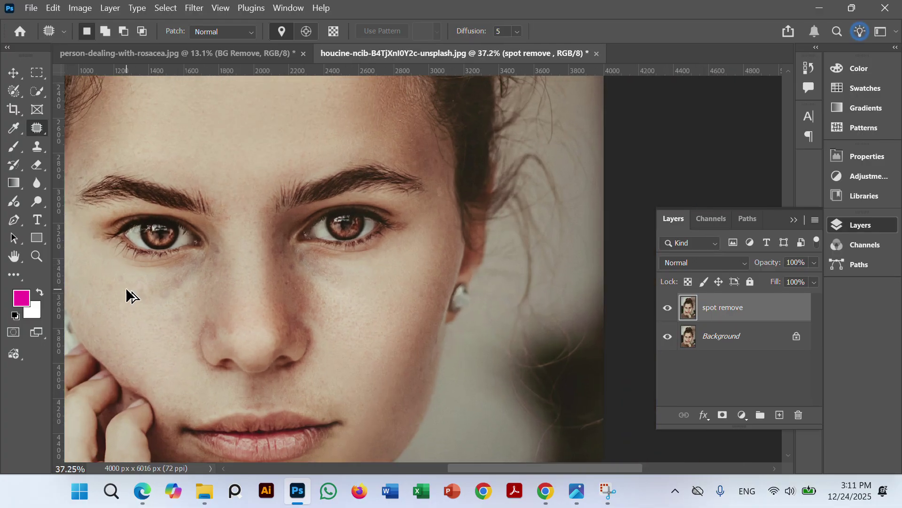
{"action": "scroll", "coordinate": [253, 274], "scroll_direction": "down", "scroll_amount": 5}
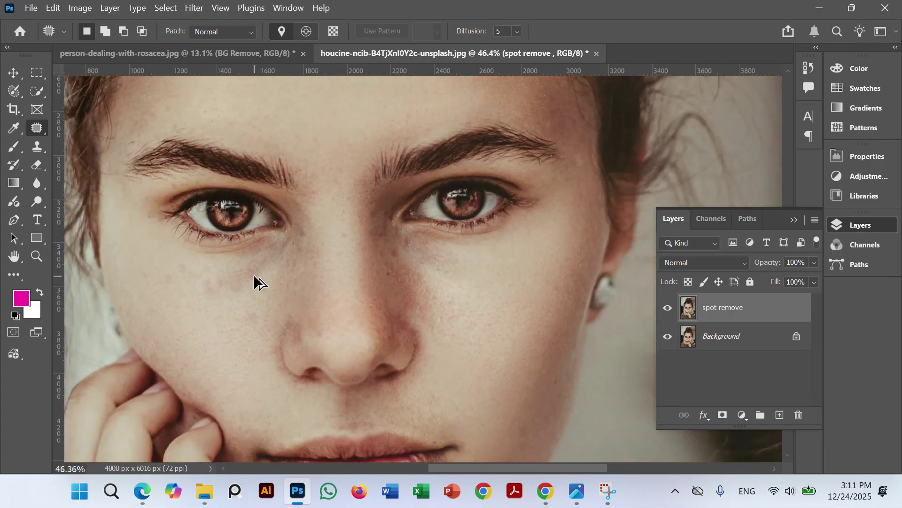
{"action": "scroll", "coordinate": [279, 244], "scroll_direction": "up", "scroll_amount": 4}
{"action": "scroll", "coordinate": [280, 244], "scroll_direction": "up", "scroll_amount": 2}
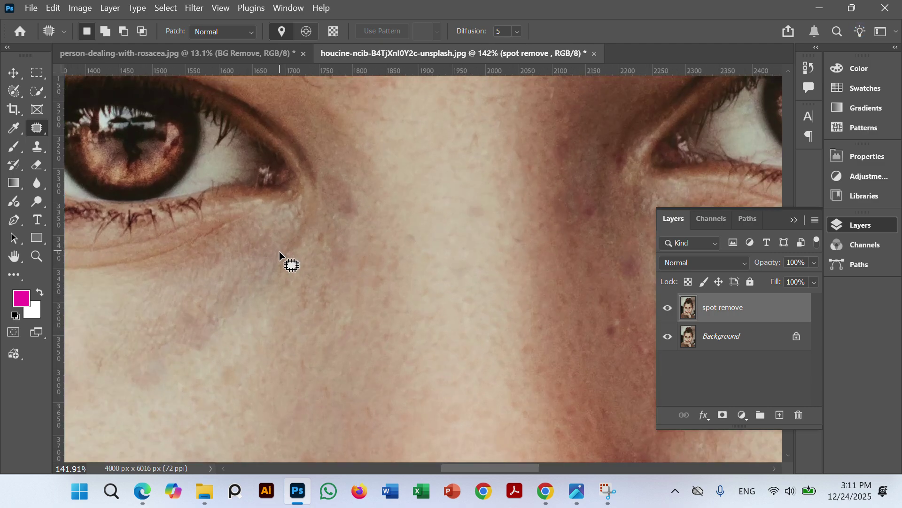
{"action": "left_click_drag", "start_coordinate": [234, 357], "coordinate": [356, 294]}
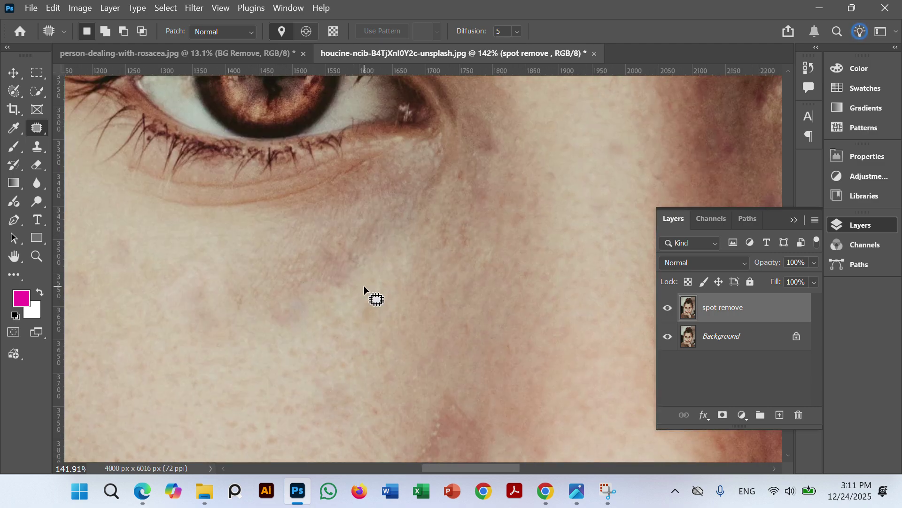
{"action": "scroll", "coordinate": [376, 298], "scroll_direction": "up", "scroll_amount": 3}
{"action": "mouse_move", "coordinate": [463, 199]}
{"action": "left_mouse_down"}
{"action": "mouse_move", "coordinate": [342, 311]}
{"action": "mouse_move", "coordinate": [371, 325]}
{"action": "mouse_move", "coordinate": [438, 293]}
{"action": "mouse_move", "coordinate": [470, 237]}
{"action": "mouse_move", "coordinate": [464, 209]}
{"action": "left_mouse_up"}
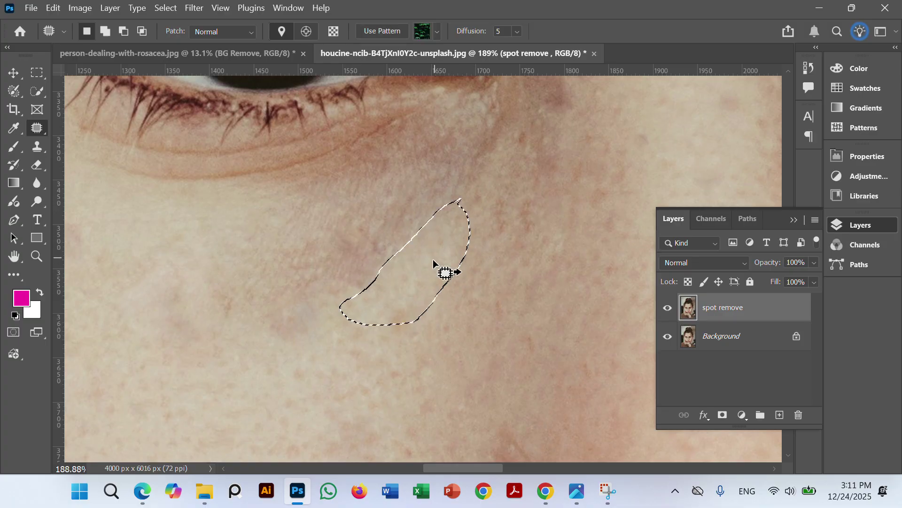
{"action": "left_click_drag", "start_coordinate": [433, 259], "coordinate": [381, 247]}
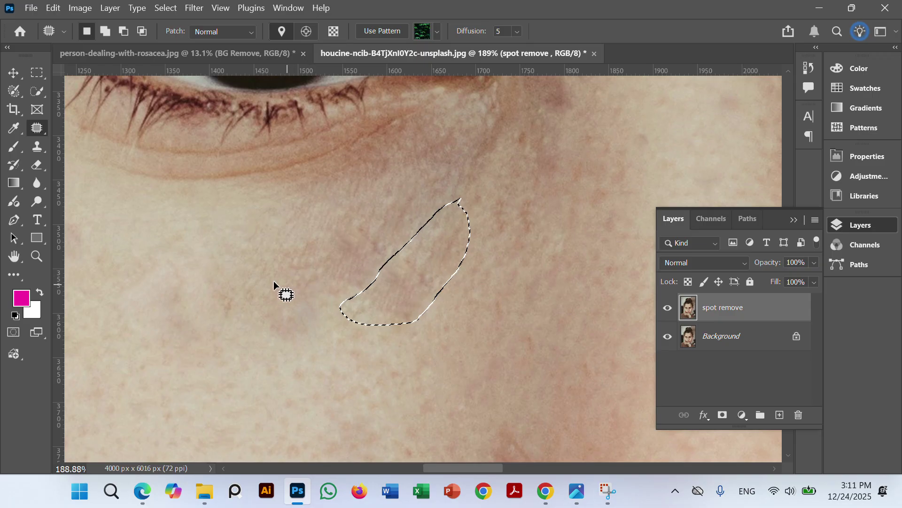
{"action": "left_click", "coordinate": [14, 72]}
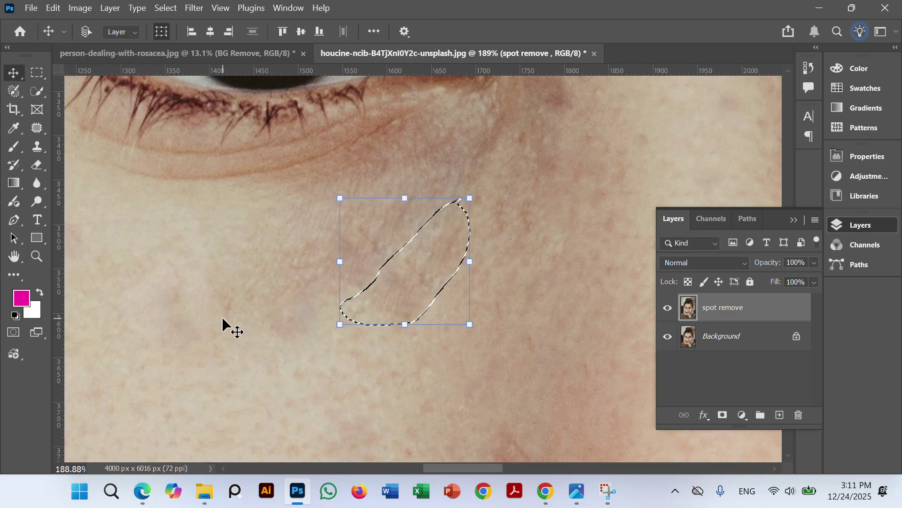
{"action": "key", "text": "ctrl+d"}
Compare the whole portrait before and after retouching by hiding the "spot remove" layer and showing it again
{"action": "scroll", "coordinate": [363, 284], "scroll_direction": "down", "scroll_amount": 3}
{"action": "scroll", "coordinate": [310, 322], "scroll_direction": "down", "scroll_amount": 2}
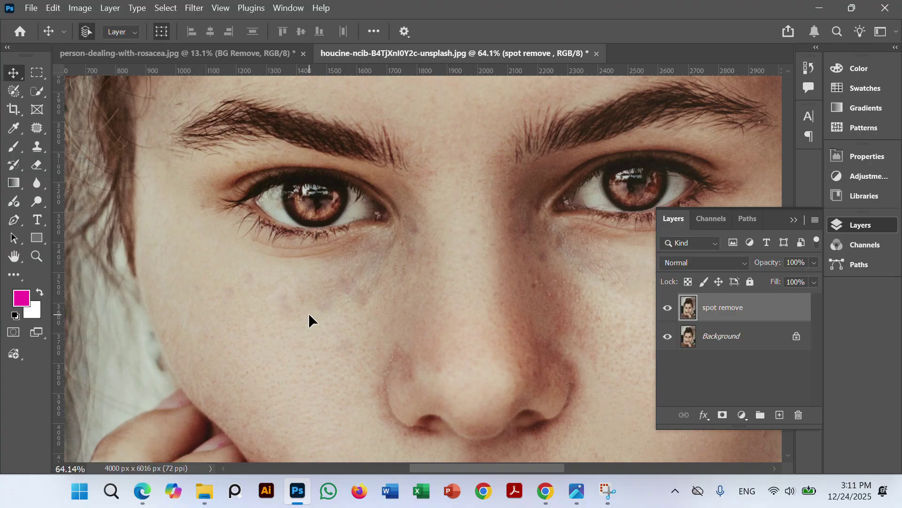
{"action": "scroll", "coordinate": [316, 318], "scroll_direction": "down", "scroll_amount": 4}
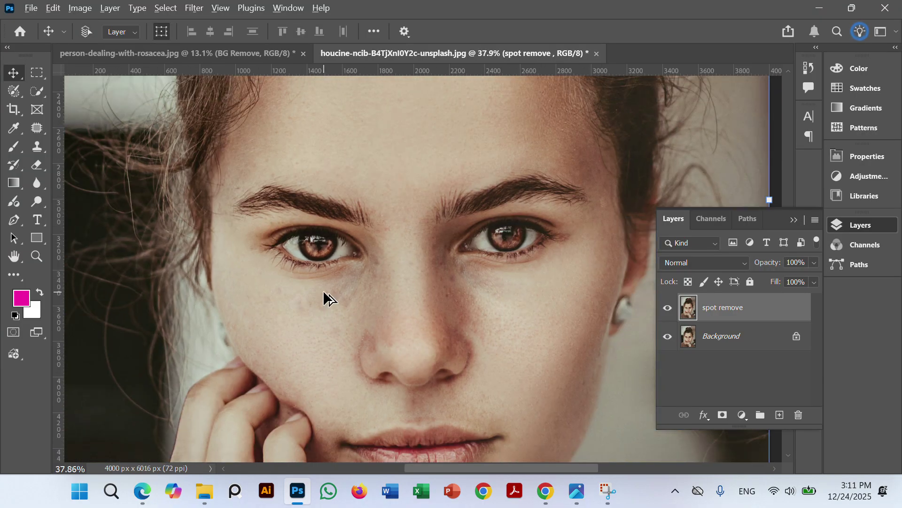
{"action": "scroll", "coordinate": [323, 289], "scroll_direction": "down", "scroll_amount": 1}
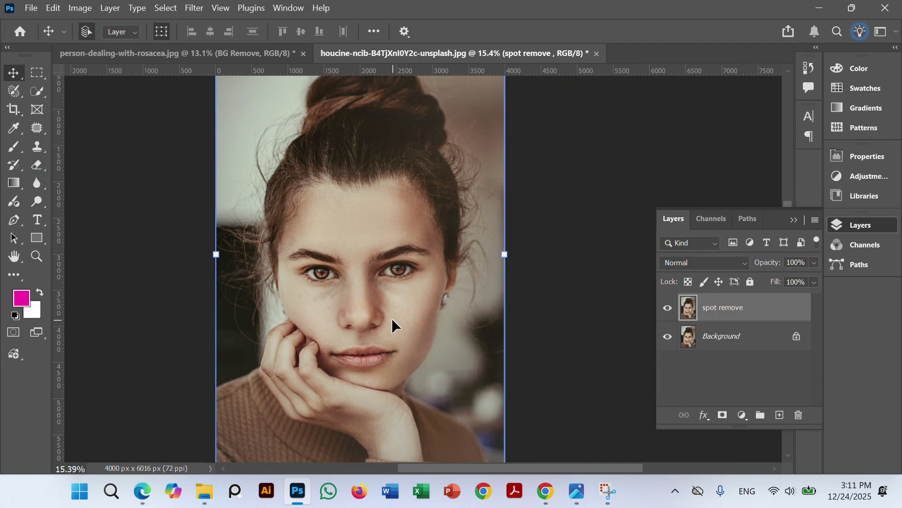
{"action": "left_click", "coordinate": [557, 343]}
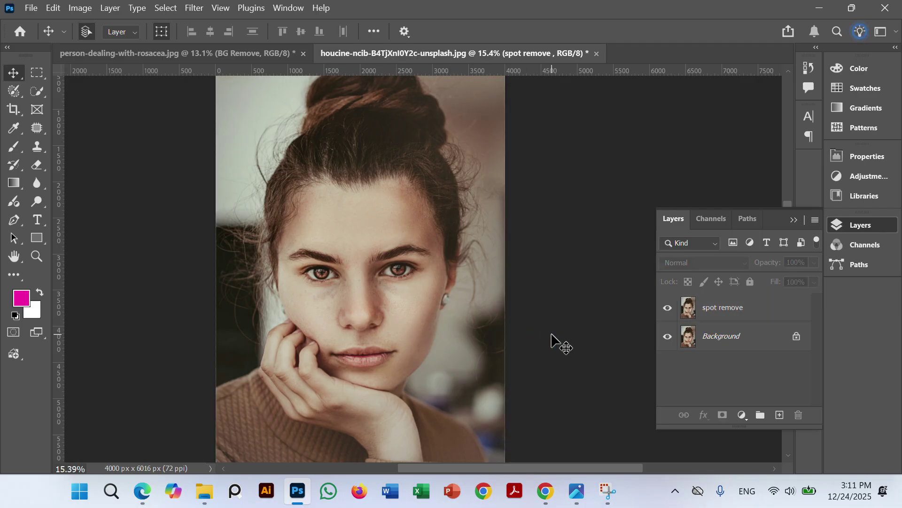
{"action": "left_click", "coordinate": [667, 308]}
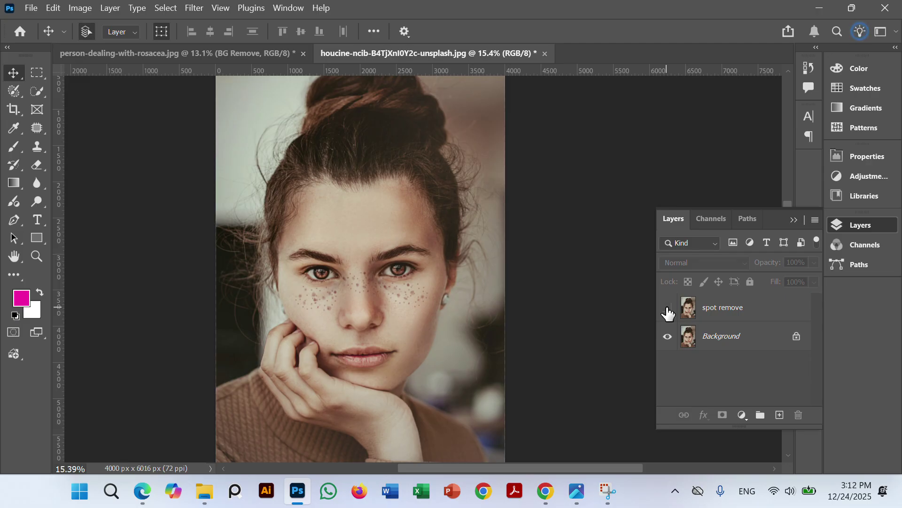
{"action": "left_click", "coordinate": [668, 311]}
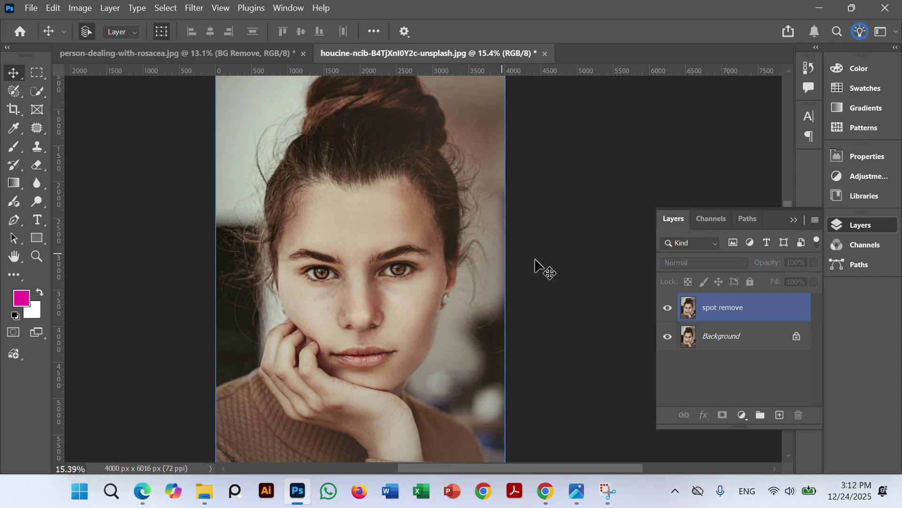
{"action": "left_click", "coordinate": [557, 263]}
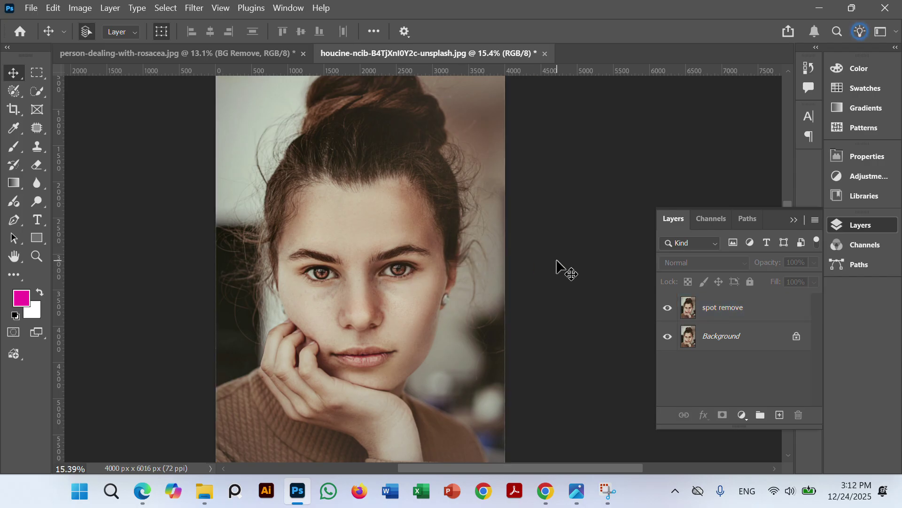
{"action": "left_click", "coordinate": [391, 342]}
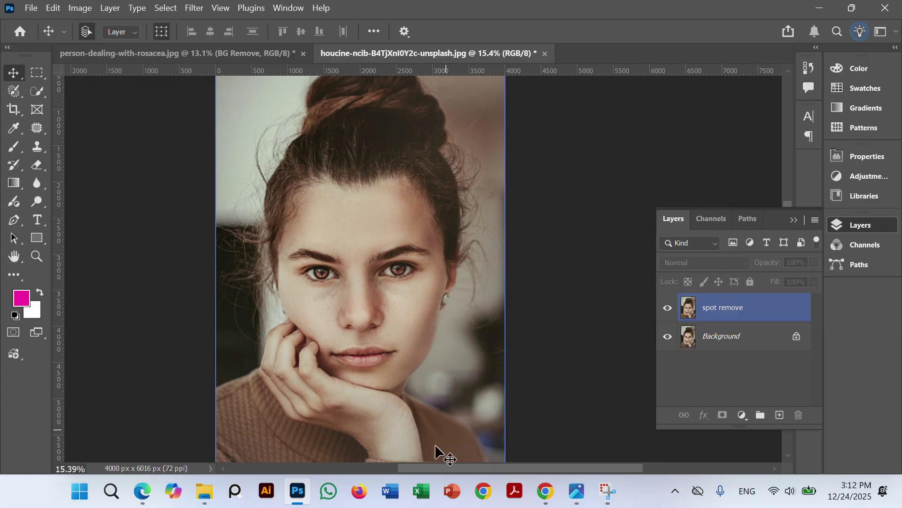
Switch to the browser to check the image separation requirements in the GD Specification Demo Sheet PDF, and return to Photoshop
{"action": "left_click", "coordinate": [143, 492]}
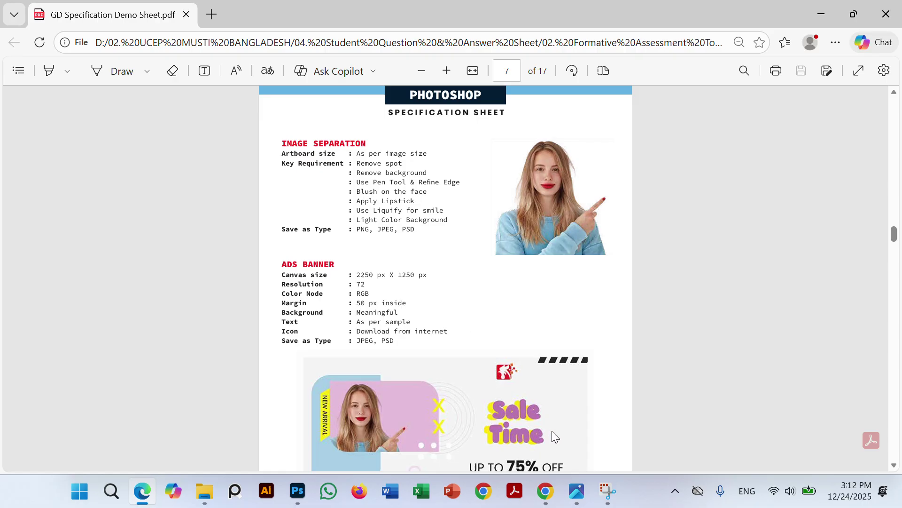
{"action": "left_click", "coordinate": [298, 492]}
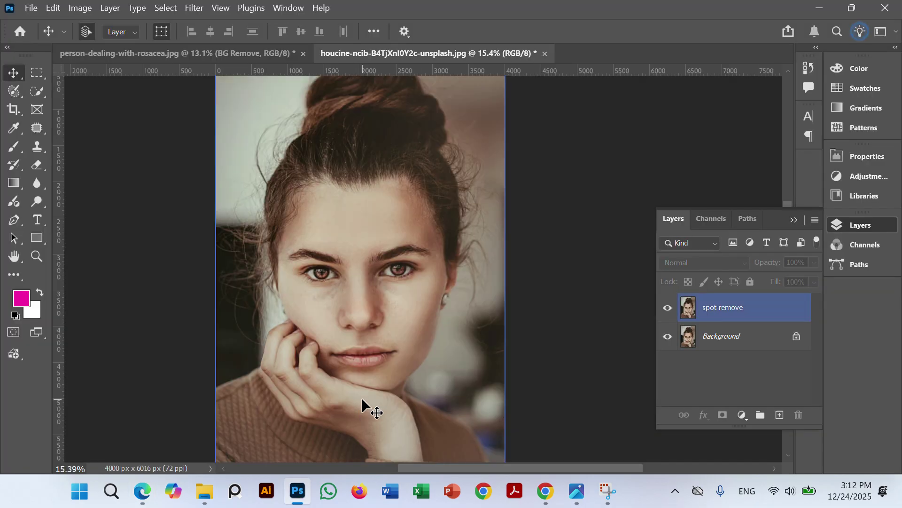
{"action": "scroll", "coordinate": [363, 317], "scroll_direction": "up", "scroll_amount": 1}
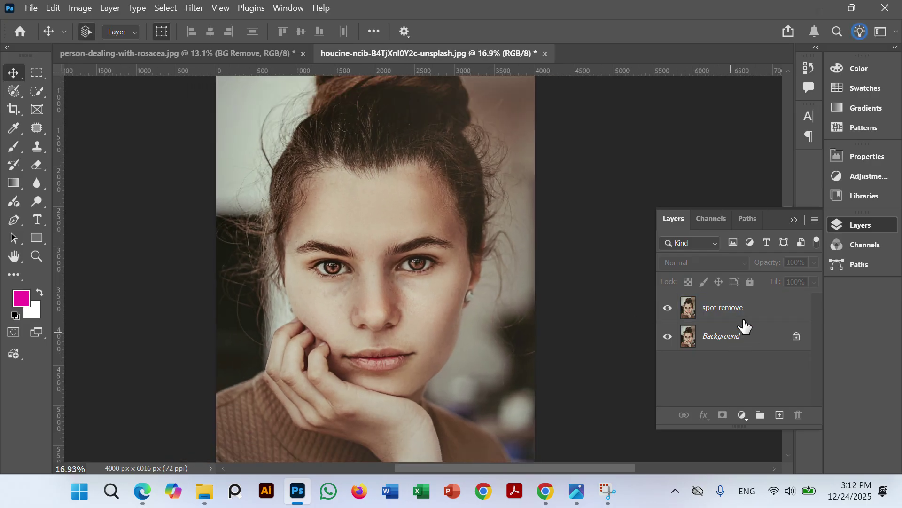
Duplicate the "spot remove" layer and name the copy "bg remove"
{"action": "left_click", "coordinate": [727, 314]}
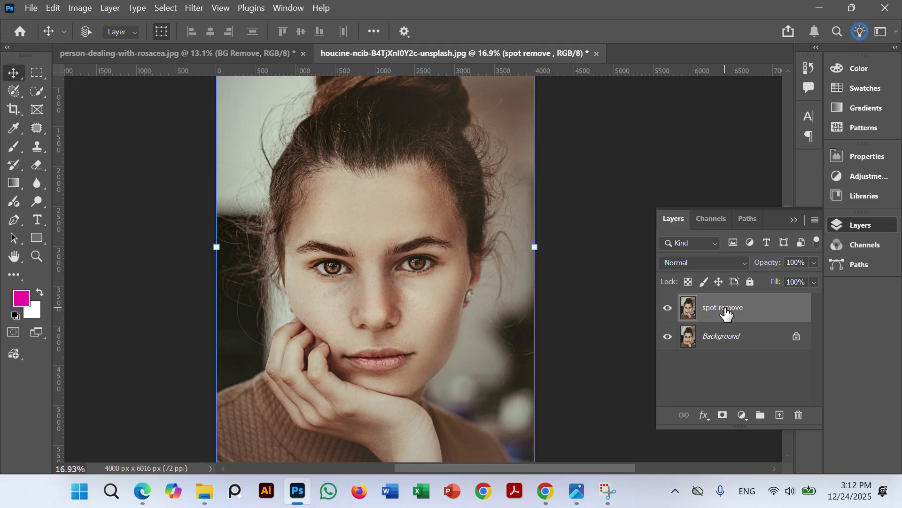
{"action": "key", "text": "ctrl+j"}
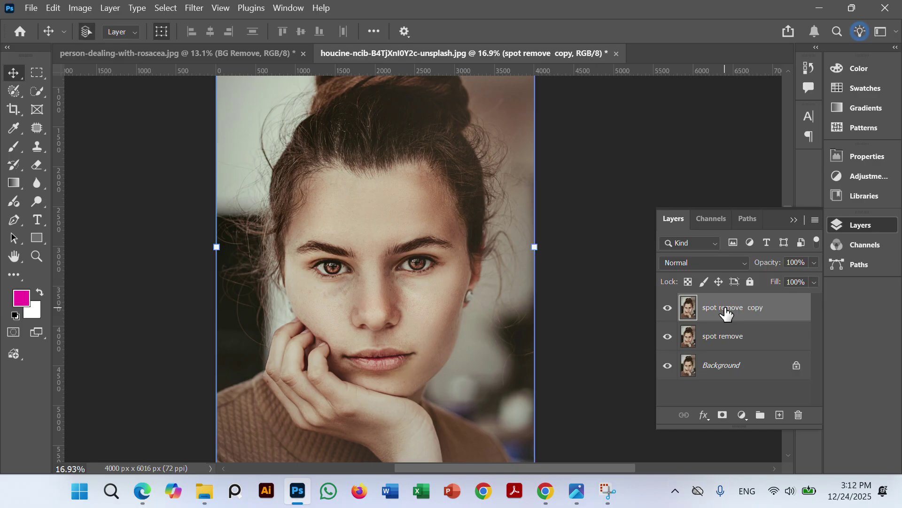
{"action": "double_click", "coordinate": [727, 307]}
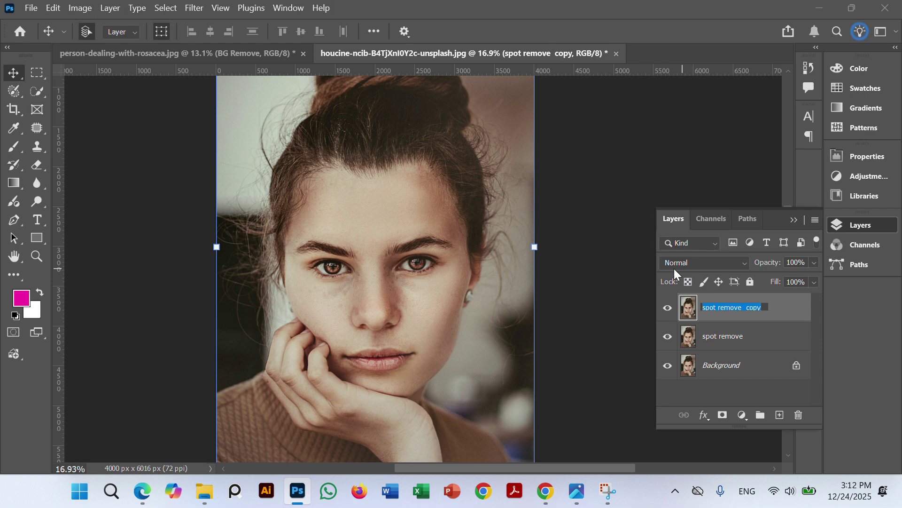
{"action": "type", "text": "bg re"}
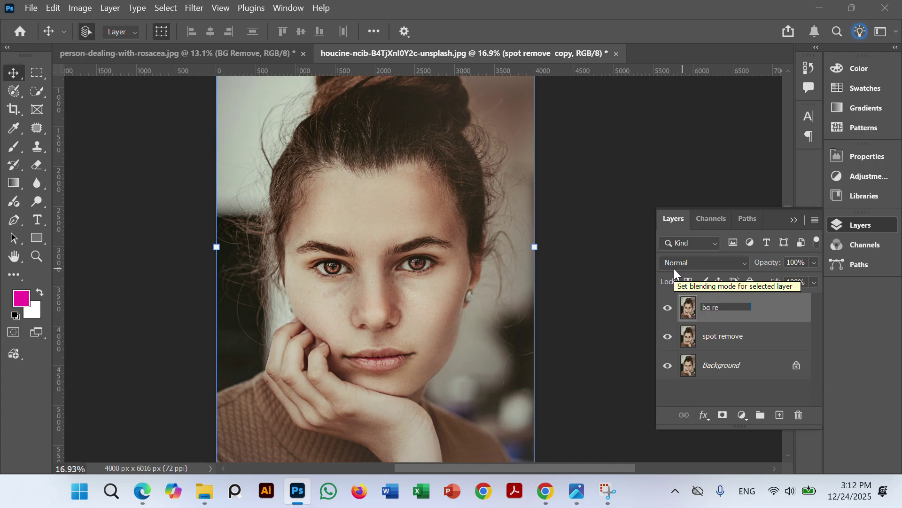
{"action": "type", "text": "move"}
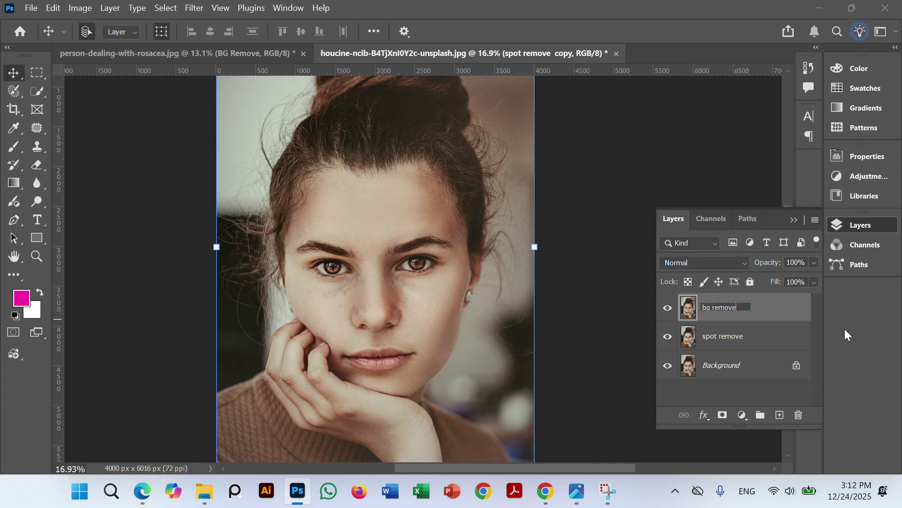
{"action": "key", "text": "Return"}
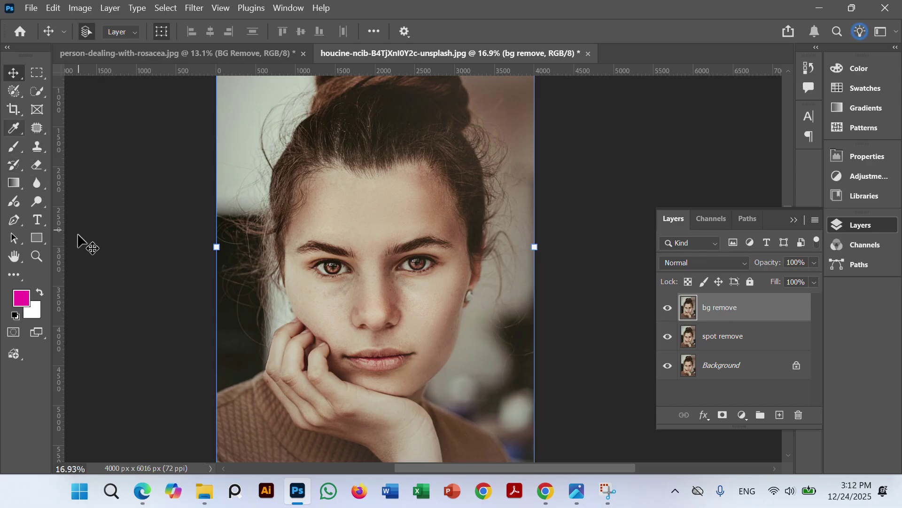
Start a Pen tool path at the image edge on the hand-side shoulder and trace the sweater's top edge up to the hand
{"action": "left_click", "coordinate": [743, 221]}
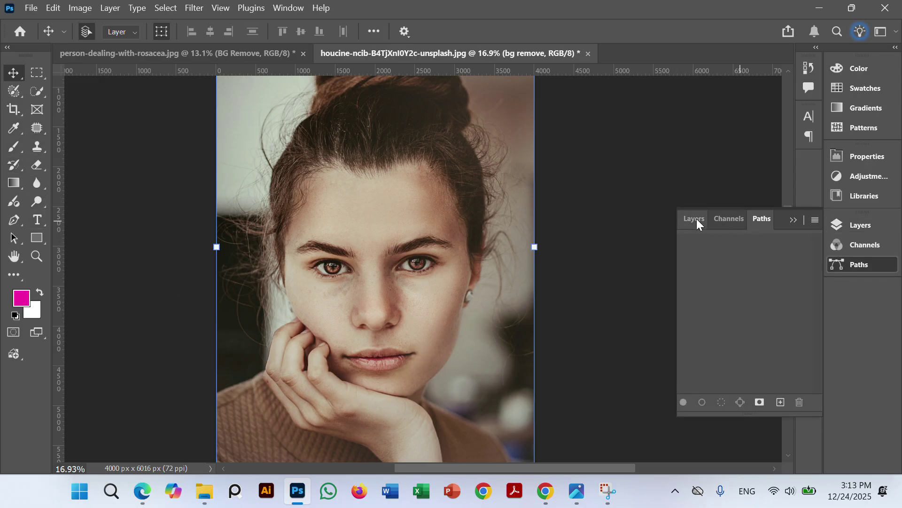
{"action": "left_click", "coordinate": [695, 219]}
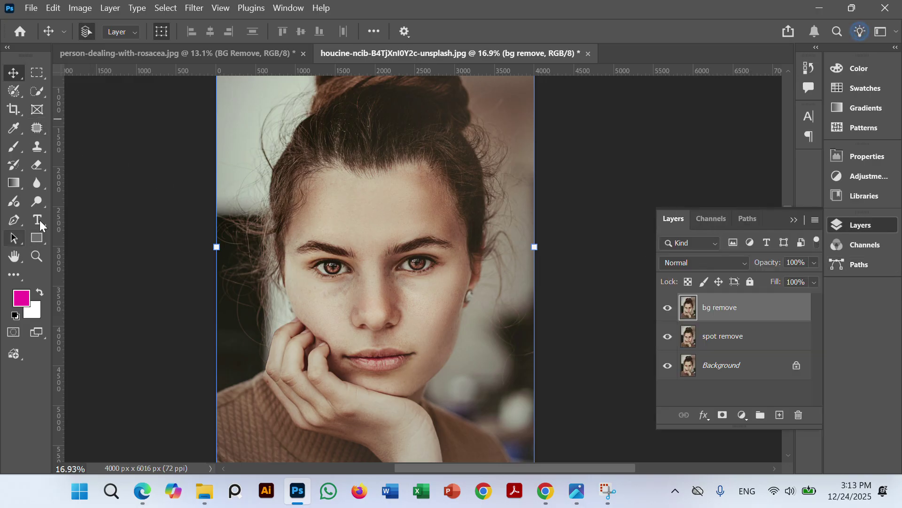
{"action": "left_click", "coordinate": [13, 219]}
{"action": "scroll", "coordinate": [222, 414], "scroll_direction": "up", "scroll_amount": 1}
{"action": "scroll", "coordinate": [221, 410], "scroll_direction": "up", "scroll_amount": 6}
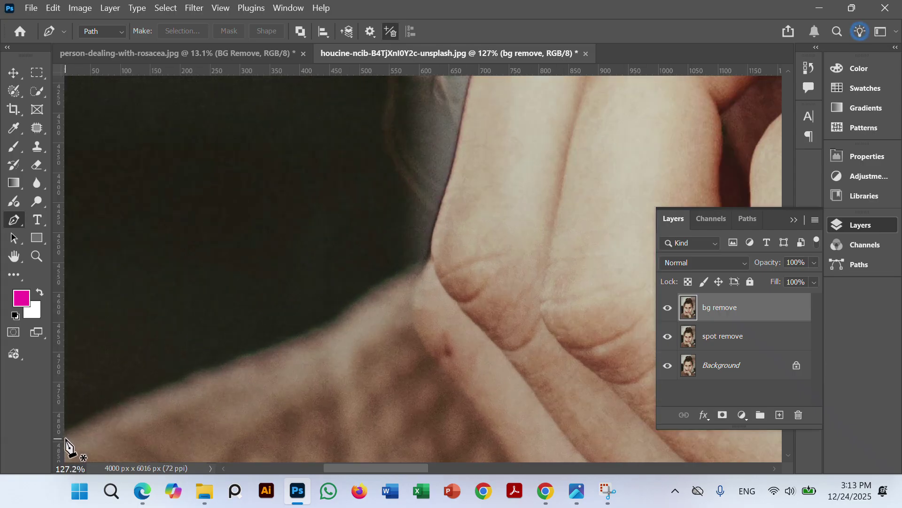
{"action": "left_click", "coordinate": [65, 437]}
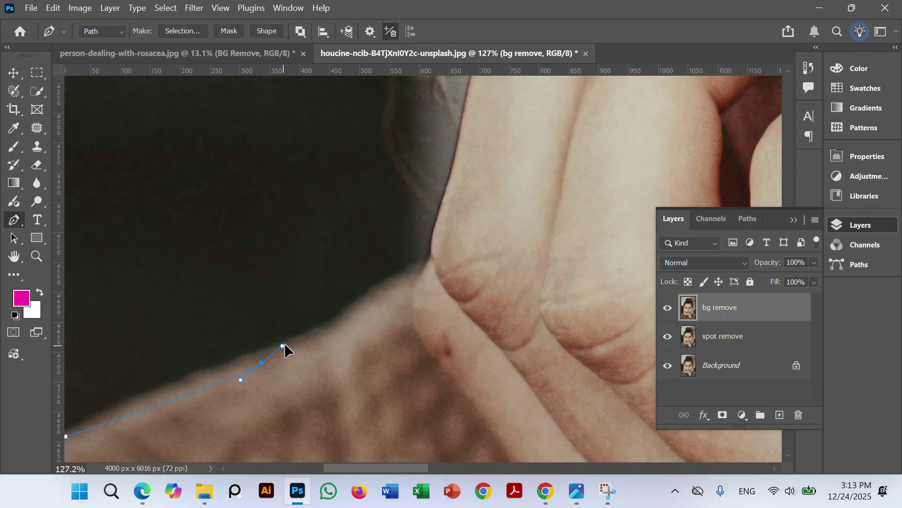
{"action": "key", "text": "ctrl+z"}
{"action": "left_click_drag", "start_coordinate": [251, 359], "coordinate": [365, 298]}
{"action": "left_click_drag", "start_coordinate": [422, 264], "coordinate": [433, 227]}
{"action": "left_click_drag", "start_coordinate": [421, 284], "coordinate": [419, 289]}
Continue the path from the base of the hand along the hand's outer edge towards the bent finger
{"action": "scroll", "coordinate": [413, 342], "scroll_direction": "up", "scroll_amount": 3}
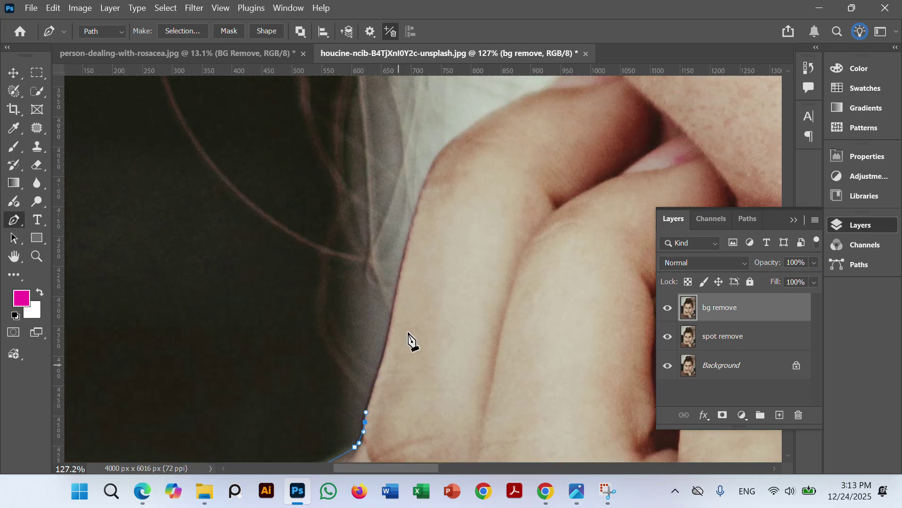
{"action": "scroll", "coordinate": [403, 245], "scroll_direction": "down", "scroll_amount": 6}
{"action": "scroll", "coordinate": [387, 239], "scroll_direction": "down", "scroll_amount": 3}
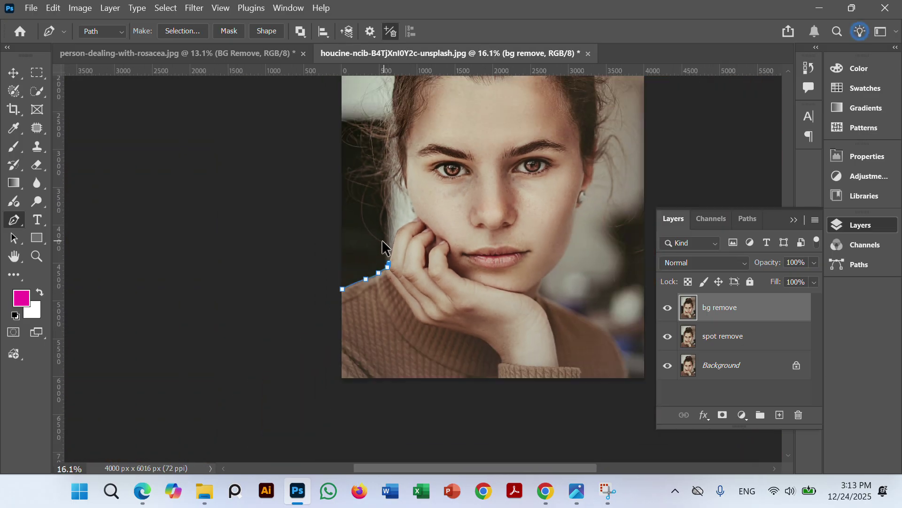
{"action": "scroll", "coordinate": [618, 182], "scroll_direction": "up", "scroll_amount": 3}
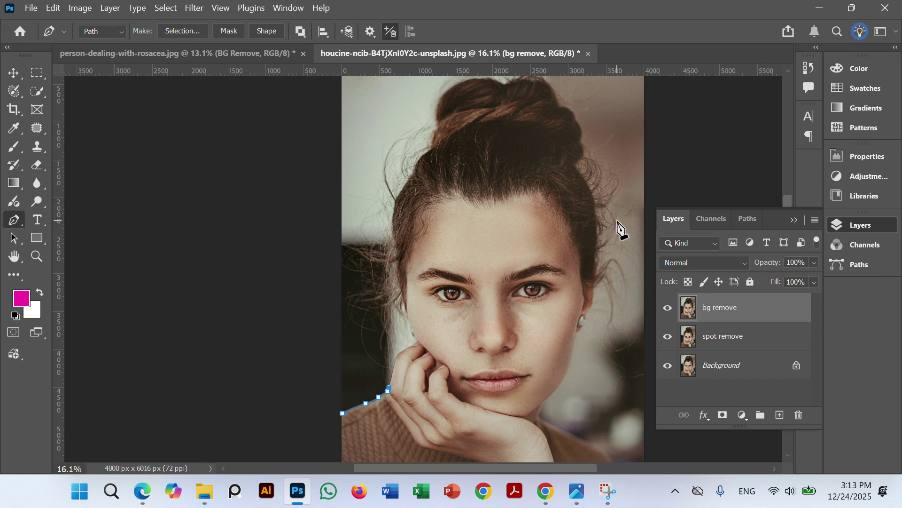
{"action": "scroll", "coordinate": [606, 249], "scroll_direction": "down", "scroll_amount": 2}
{"action": "scroll", "coordinate": [346, 240], "scroll_direction": "up", "scroll_amount": 2}
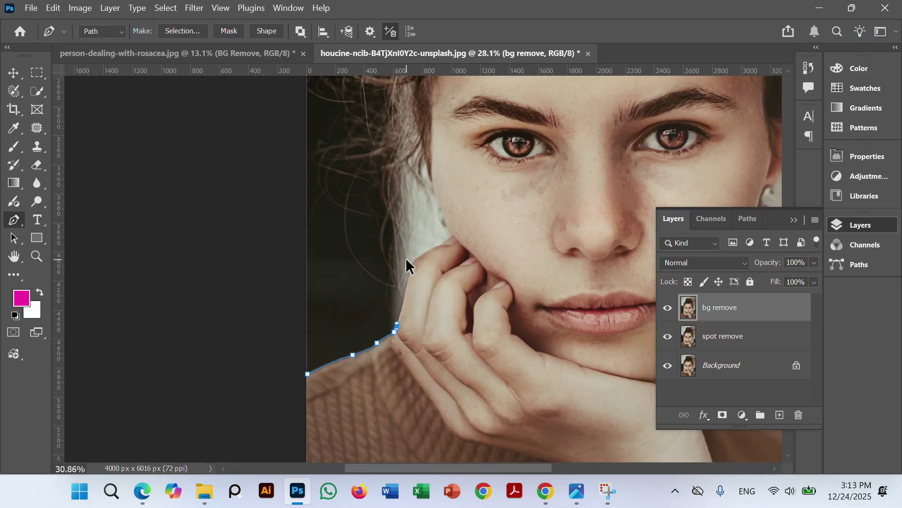
{"action": "scroll", "coordinate": [407, 263], "scroll_direction": "up", "scroll_amount": 4}
{"action": "left_click_drag", "start_coordinate": [427, 342], "coordinate": [428, 258]}
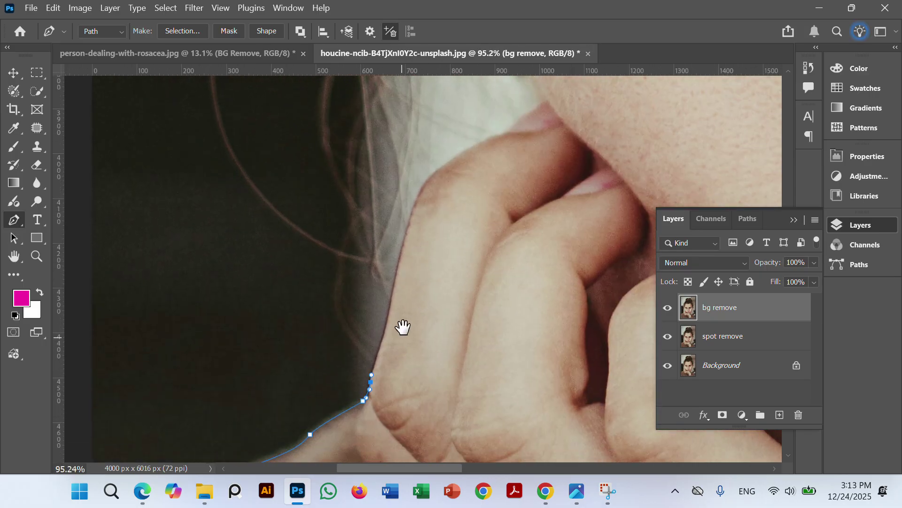
{"action": "left_click_drag", "start_coordinate": [403, 327], "coordinate": [407, 302]}
{"action": "scroll", "coordinate": [407, 306], "scroll_direction": "up", "scroll_amount": 3}
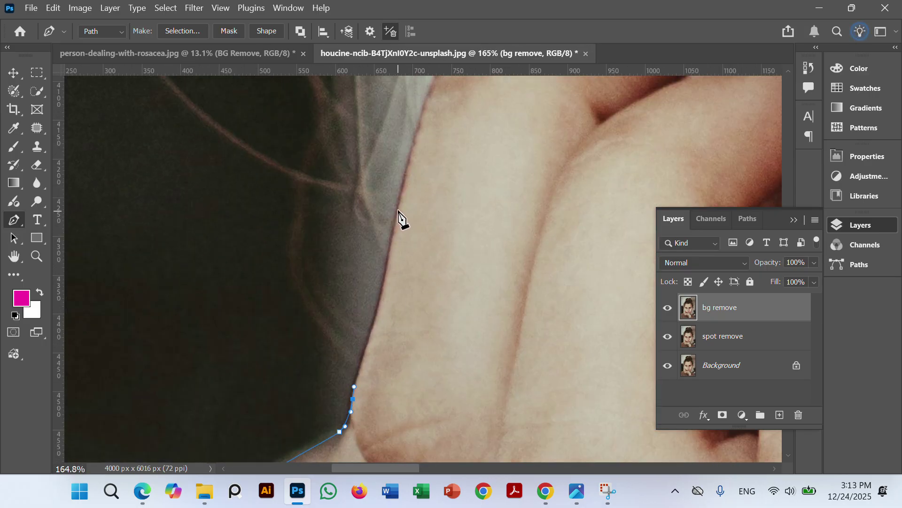
{"action": "left_click_drag", "start_coordinate": [398, 209], "coordinate": [412, 229]}
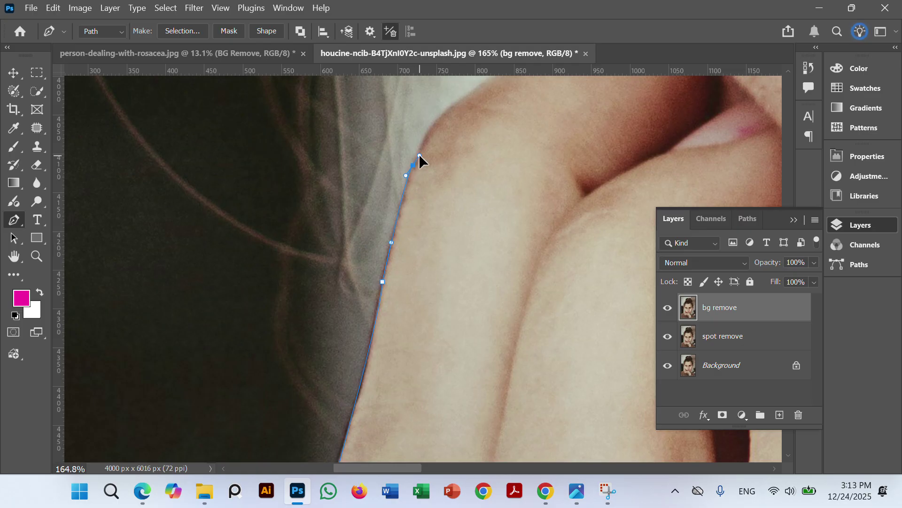
Trace the path over the bent finger to its fingernail, then along the edge of the cheek towards the temple
{"action": "left_click_drag", "start_coordinate": [425, 192], "coordinate": [345, 397]}
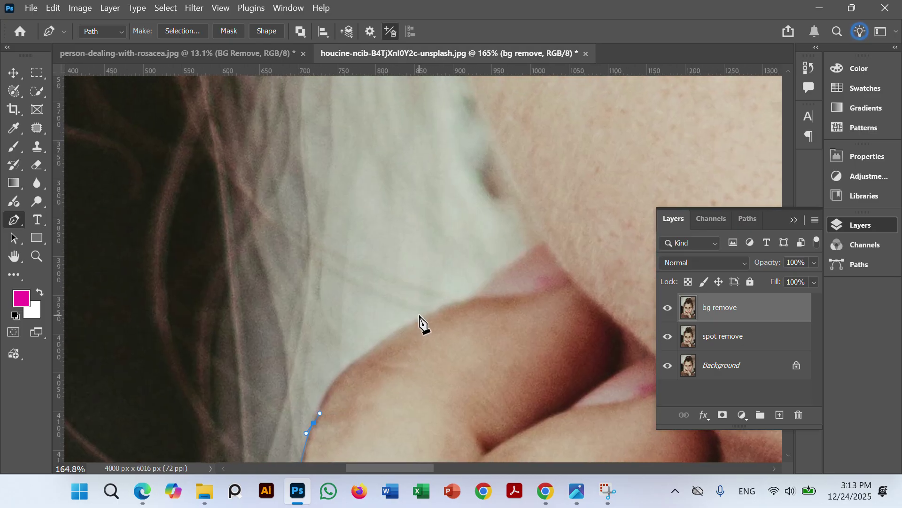
{"action": "left_click_drag", "start_coordinate": [419, 318], "coordinate": [529, 206]}
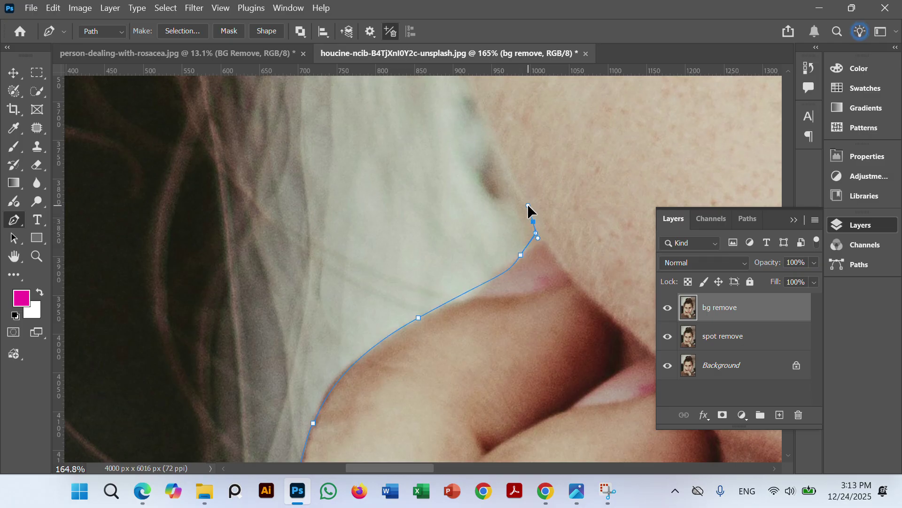
{"action": "scroll", "coordinate": [517, 210], "scroll_direction": "up", "scroll_amount": 3}
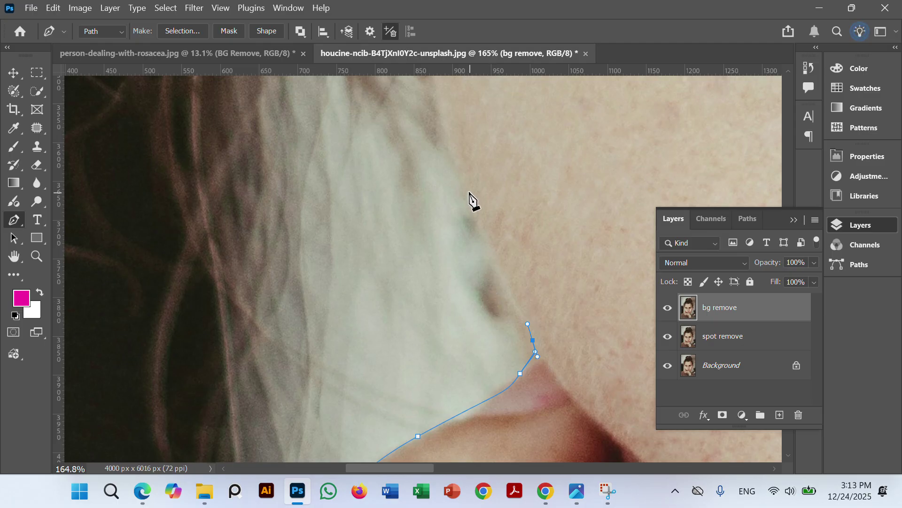
{"action": "left_click_drag", "start_coordinate": [470, 193], "coordinate": [459, 155]}
{"action": "left_click_drag", "start_coordinate": [441, 210], "coordinate": [453, 336]}
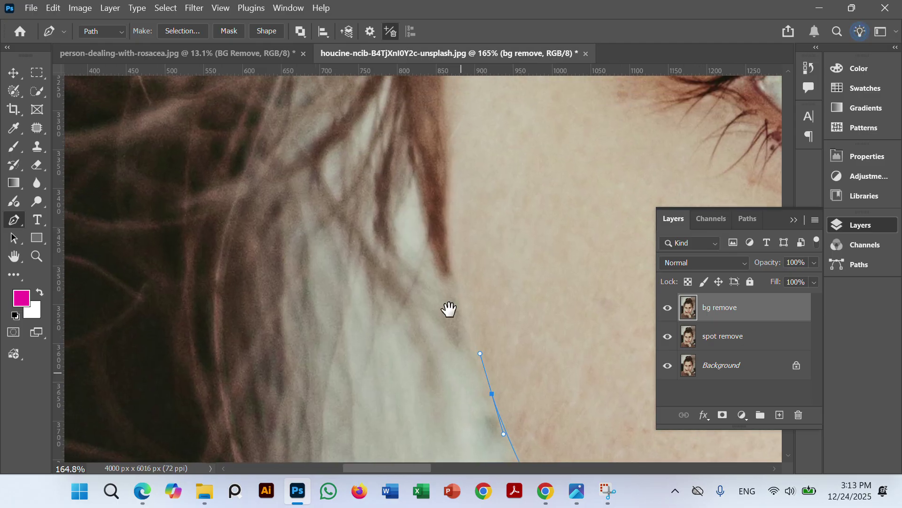
{"action": "scroll", "coordinate": [381, 182], "scroll_direction": "down", "scroll_amount": 5}
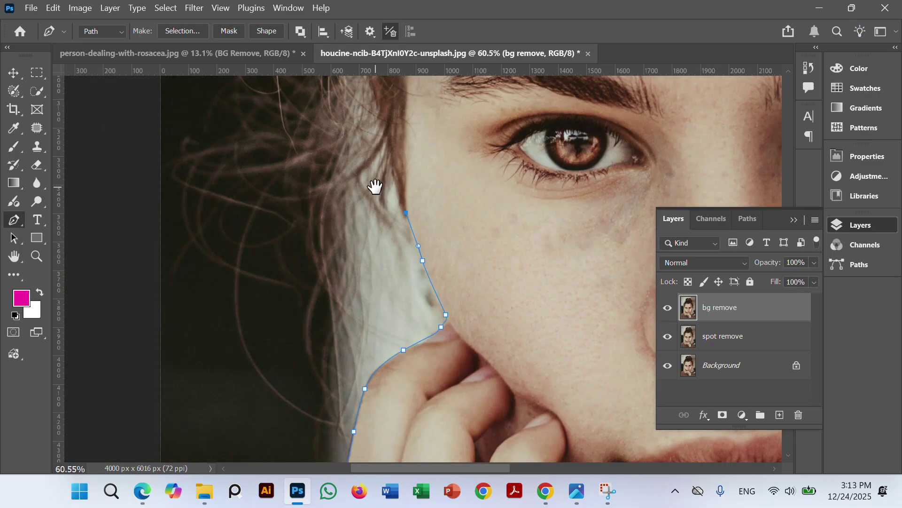
{"action": "scroll", "coordinate": [382, 183], "scroll_direction": "up", "scroll_amount": 2}
{"action": "left_click", "coordinate": [384, 217]}
{"action": "left_click", "coordinate": [359, 157]}
{"action": "left_click", "coordinate": [342, 120]}
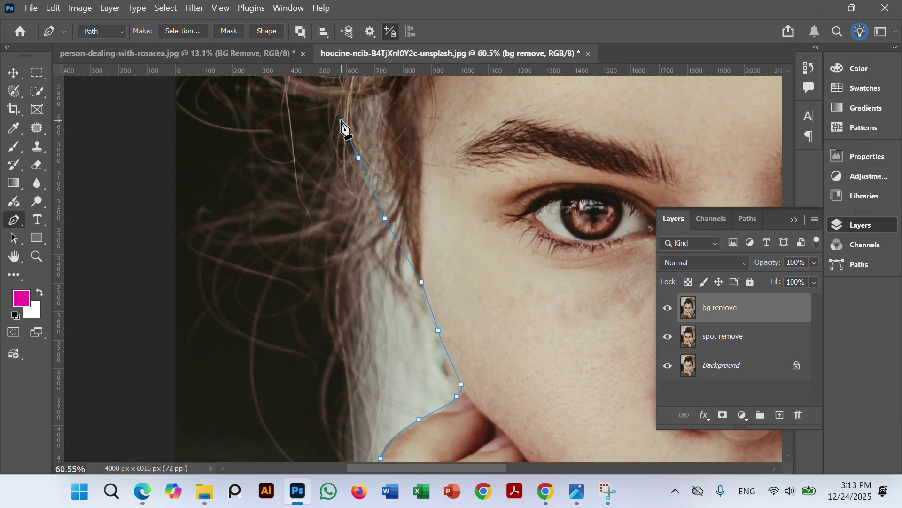
{"action": "scroll", "coordinate": [343, 123], "scroll_direction": "down", "scroll_amount": 1}
{"action": "left_click_drag", "start_coordinate": [347, 141], "coordinate": [357, 320]}
{"action": "key", "text": "ctrl+z"}
{"action": "key", "text": "ctrl+z"}
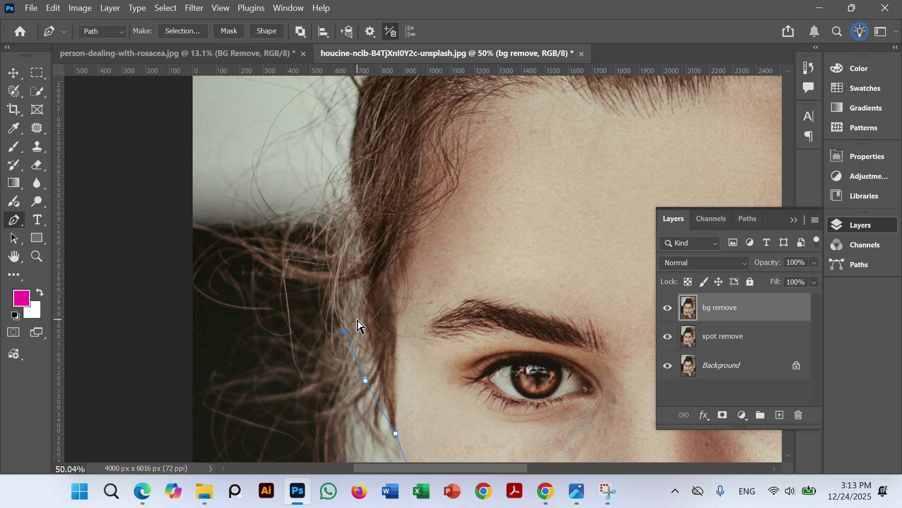
{"action": "key", "text": "ctrl+z"}
Trace the path up the hand-side edge of the hair from beside the eye to the base of the bun, excluding loose strands
{"action": "left_click", "coordinate": [372, 341]}
{"action": "left_click", "coordinate": [355, 219]}
{"action": "left_click_drag", "start_coordinate": [361, 166], "coordinate": [310, 338]}
{"action": "left_click", "coordinate": [307, 392]}
{"action": "left_click_drag", "start_coordinate": [319, 295], "coordinate": [331, 279]}
{"action": "left_click_drag", "start_coordinate": [362, 228], "coordinate": [373, 276]}
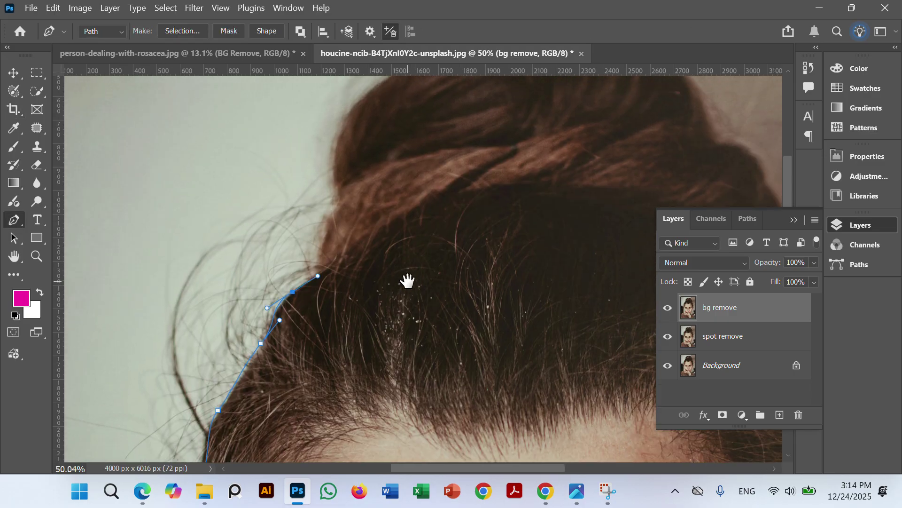
Trace the path around the hand-side edge of the hair bun and across its top, past the central dip
{"action": "left_click_drag", "start_coordinate": [325, 245], "coordinate": [328, 225]}
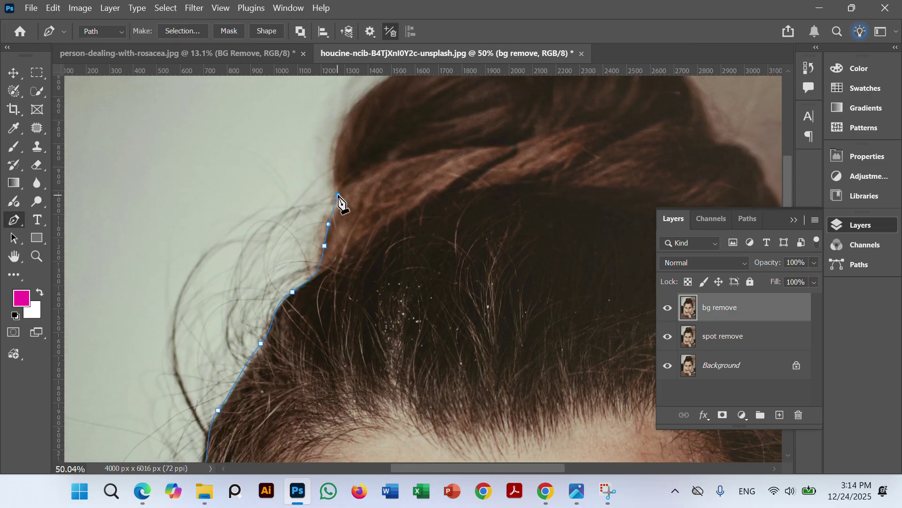
{"action": "left_click_drag", "start_coordinate": [338, 194], "coordinate": [397, 183]}
{"action": "left_click_drag", "start_coordinate": [429, 224], "coordinate": [359, 306]}
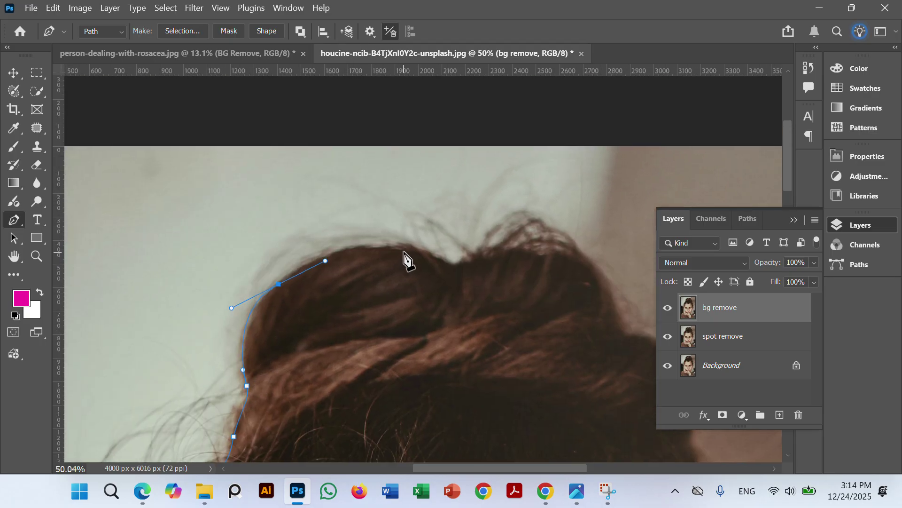
{"action": "left_click_drag", "start_coordinate": [405, 246], "coordinate": [447, 263]}
{"action": "left_click_drag", "start_coordinate": [499, 254], "coordinate": [286, 274]}
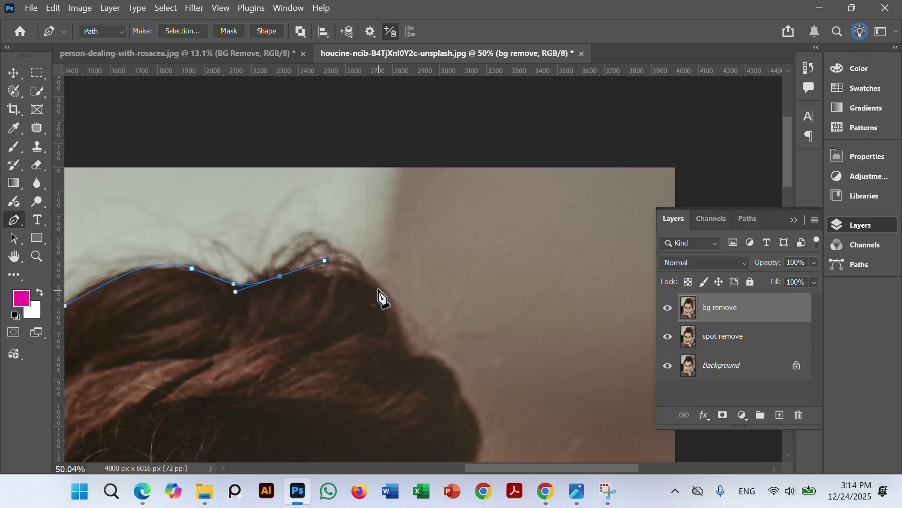
Continue the path down the far side of the bun to where it meets the hair on the earring side
{"action": "left_click_drag", "start_coordinate": [379, 288], "coordinate": [402, 312]}
{"action": "left_click_drag", "start_coordinate": [418, 345], "coordinate": [376, 318]}
{"action": "left_click_drag", "start_coordinate": [339, 363], "coordinate": [345, 291]}
{"action": "left_click_drag", "start_coordinate": [335, 336], "coordinate": [352, 274]}
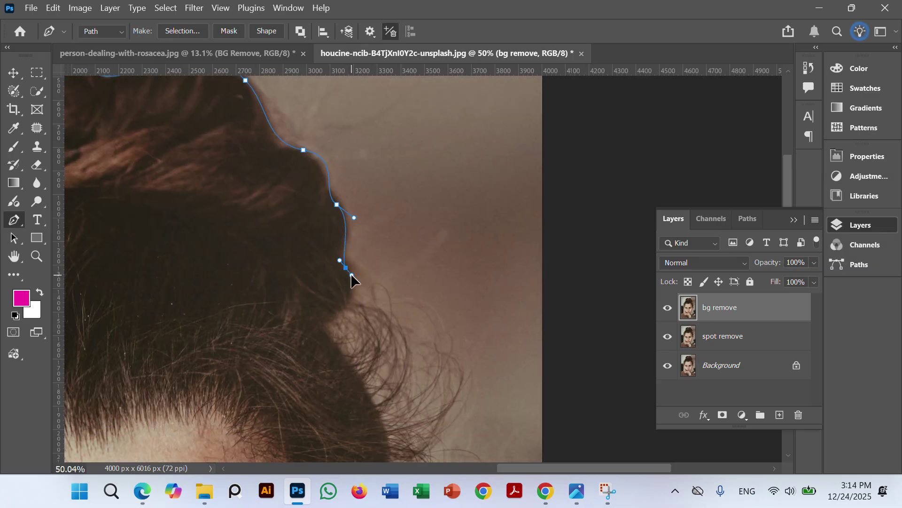
Trace the path down the earring-side edge of the hair from below the bun towards the ear, leaving out the curly flyaways
{"action": "left_click_drag", "start_coordinate": [347, 335], "coordinate": [330, 274]}
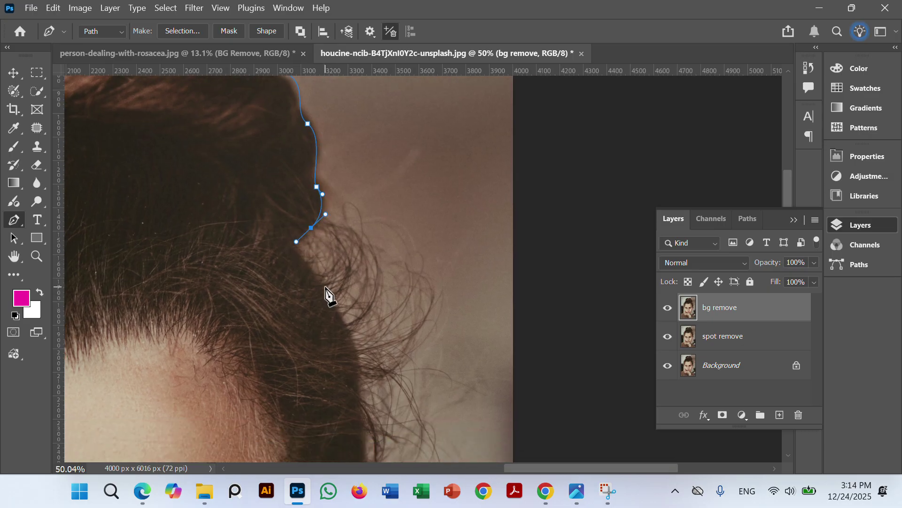
{"action": "left_click_drag", "start_coordinate": [340, 305], "coordinate": [357, 306]}
{"action": "left_click_drag", "start_coordinate": [338, 343], "coordinate": [329, 358]}
{"action": "scroll", "coordinate": [352, 316], "scroll_direction": "down", "scroll_amount": 3}
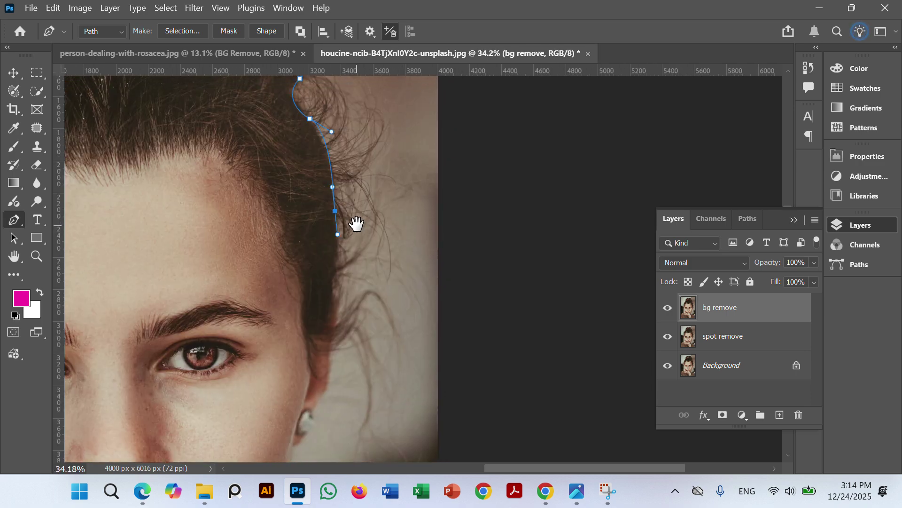
{"action": "scroll", "coordinate": [346, 233], "scroll_direction": "up", "scroll_amount": 3}
{"action": "left_click_drag", "start_coordinate": [323, 282], "coordinate": [346, 195]}
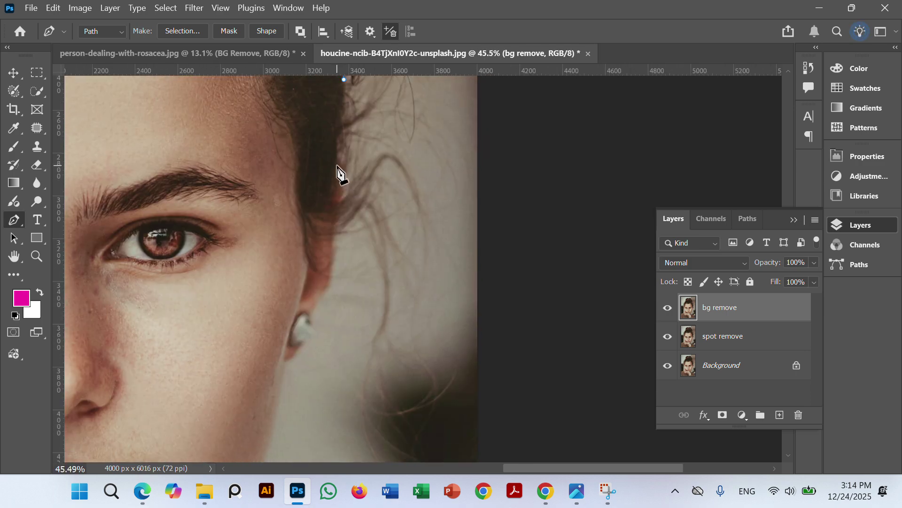
Continue the path from the hair above the ear down the ear's outer edge to just above the earring
{"action": "scroll", "coordinate": [337, 172], "scroll_direction": "up", "scroll_amount": 3}
{"action": "mouse_move", "coordinate": [352, 164]}
{"action": "left_mouse_down"}
{"action": "mouse_move", "coordinate": [357, 170]}
{"action": "mouse_move", "coordinate": [358, 154]}
{"action": "left_mouse_up"}
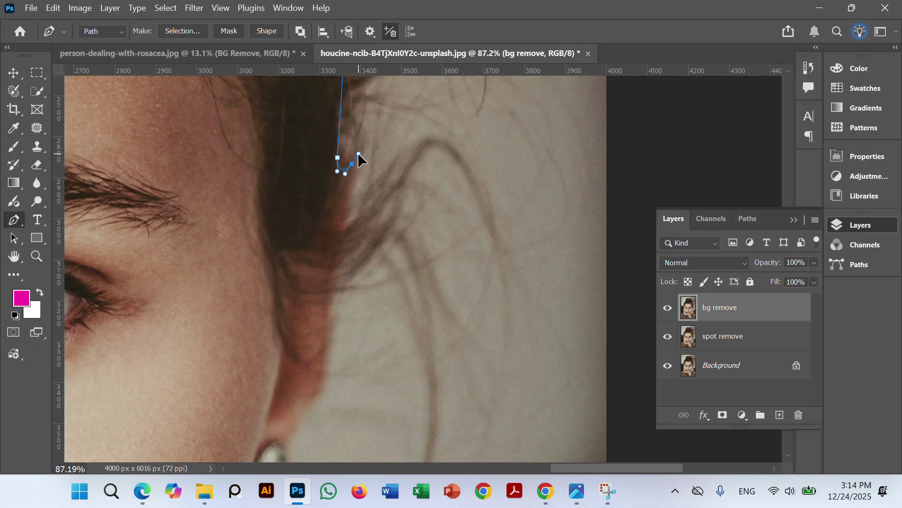
{"action": "left_click_drag", "start_coordinate": [353, 193], "coordinate": [346, 211]}
{"action": "left_click_drag", "start_coordinate": [331, 322], "coordinate": [411, 250]}
{"action": "left_click_drag", "start_coordinate": [360, 346], "coordinate": [346, 360]}
{"action": "left_click_drag", "start_coordinate": [402, 353], "coordinate": [397, 175]}
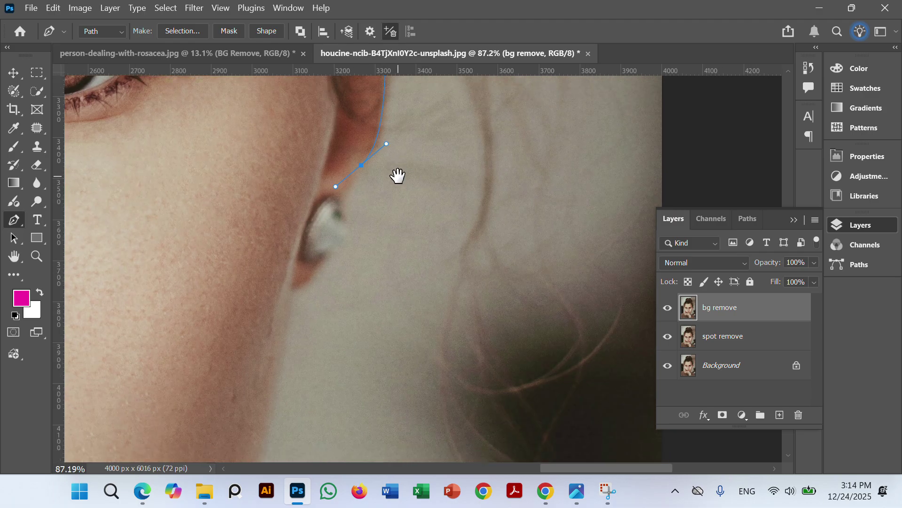
Trace the path around the earring and the earlobe, removing the forward handle from the anchor beneath the earring
{"action": "left_click", "coordinate": [345, 217]}
{"action": "left_click_drag", "start_coordinate": [345, 218], "coordinate": [347, 221]}
{"action": "left_click_drag", "start_coordinate": [296, 275], "coordinate": [298, 273]}
{"action": "key", "text": "ctrl+z"}
{"action": "left_click", "coordinate": [326, 259], "text": "alt"}
Trace the path from the earlobe down the cheek and along the jawline towards the neck
{"action": "left_click_drag", "start_coordinate": [285, 324], "coordinate": [384, 194]}
{"action": "scroll", "coordinate": [377, 224], "scroll_direction": "down", "scroll_amount": 1}
{"action": "left_click_drag", "start_coordinate": [386, 255], "coordinate": [403, 198]}
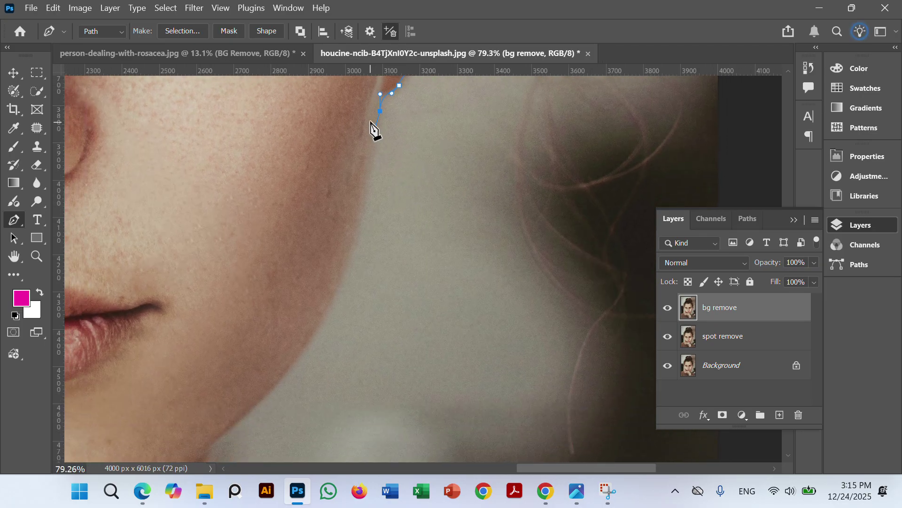
{"action": "left_click_drag", "start_coordinate": [374, 130], "coordinate": [376, 130], "text": "alt"}
{"action": "left_click_drag", "start_coordinate": [296, 361], "coordinate": [237, 430]}
{"action": "left_click_drag", "start_coordinate": [377, 402], "coordinate": [486, 163]}
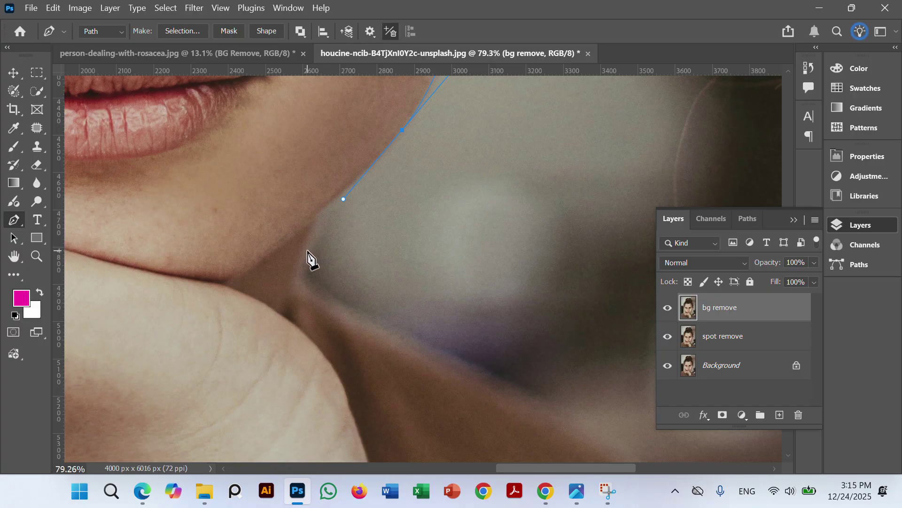
Rework the path at the end of the jaw and trace it down the neck onto the sweater's shoulder edge
{"action": "key", "text": "ctrl+z"}
{"action": "left_click", "coordinate": [329, 203]}
{"action": "left_click_drag", "start_coordinate": [313, 236], "coordinate": [307, 246]}
{"action": "left_click_drag", "start_coordinate": [348, 316], "coordinate": [247, 197]}
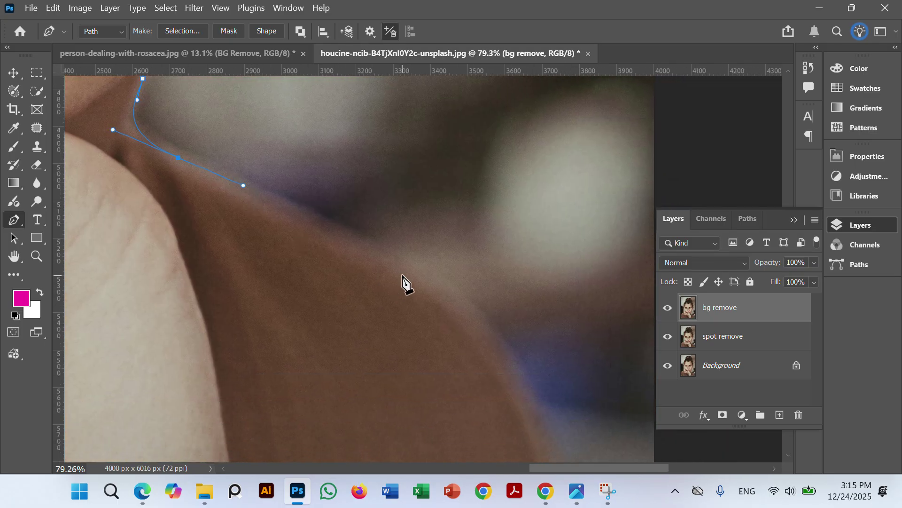
Trace the path along the earring-side shoulder and down the outer edge of the sweater to just above the image's lower edge
{"action": "scroll", "coordinate": [353, 253], "scroll_direction": "down", "scroll_amount": 1}
{"action": "scroll", "coordinate": [353, 252], "scroll_direction": "down", "scroll_amount": 11}
{"action": "scroll", "coordinate": [355, 252], "scroll_direction": "up", "scroll_amount": 12}
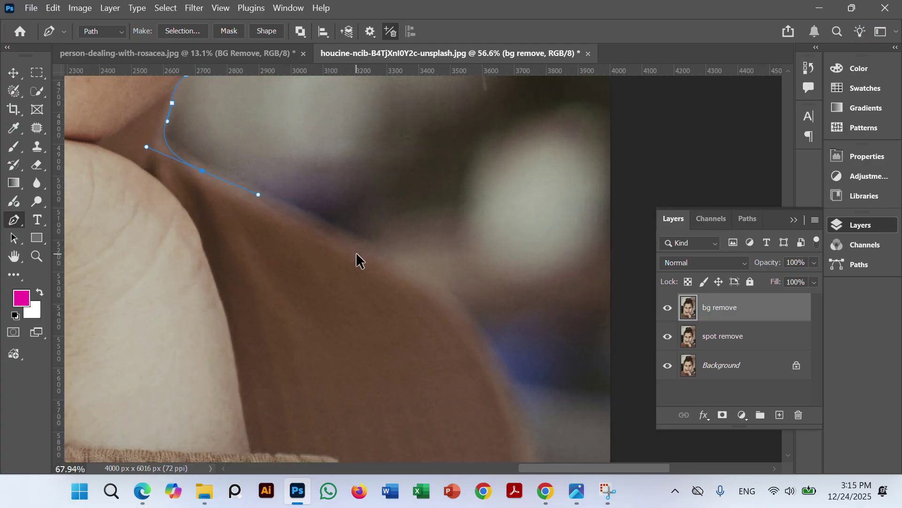
{"action": "left_click_drag", "start_coordinate": [384, 271], "coordinate": [340, 235]}
{"action": "left_click_drag", "start_coordinate": [407, 275], "coordinate": [341, 176]}
{"action": "left_click_drag", "start_coordinate": [411, 315], "coordinate": [423, 363]}
{"action": "left_click_drag", "start_coordinate": [352, 354], "coordinate": [470, 314]}
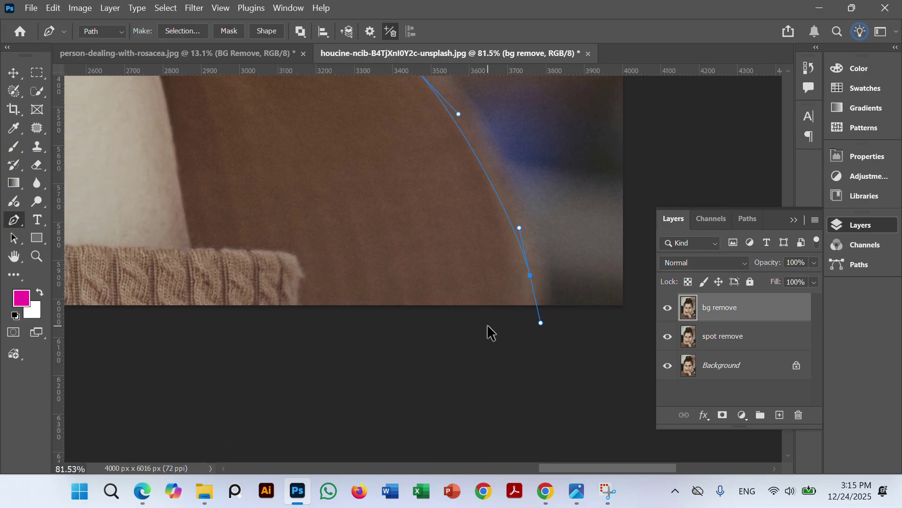
Remove the forward handle from the last sweater anchor and extend the path to the image's lower edge
{"action": "scroll", "coordinate": [488, 332], "scroll_direction": "up", "scroll_amount": 4}
{"action": "left_click_drag", "start_coordinate": [518, 329], "coordinate": [451, 318]}
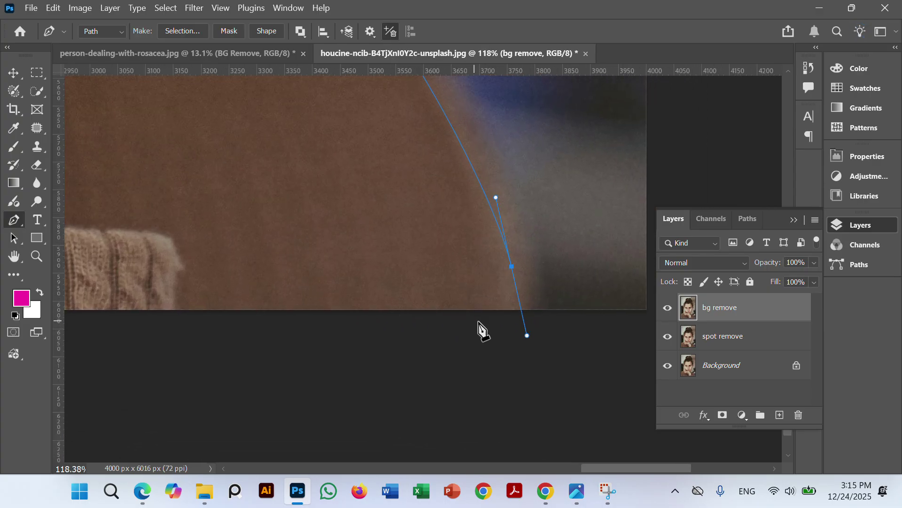
{"action": "left_click", "coordinate": [511, 266], "text": "alt"}
{"action": "left_click", "coordinate": [526, 318]}
{"action": "scroll", "coordinate": [528, 317], "scroll_direction": "down", "scroll_amount": 5}
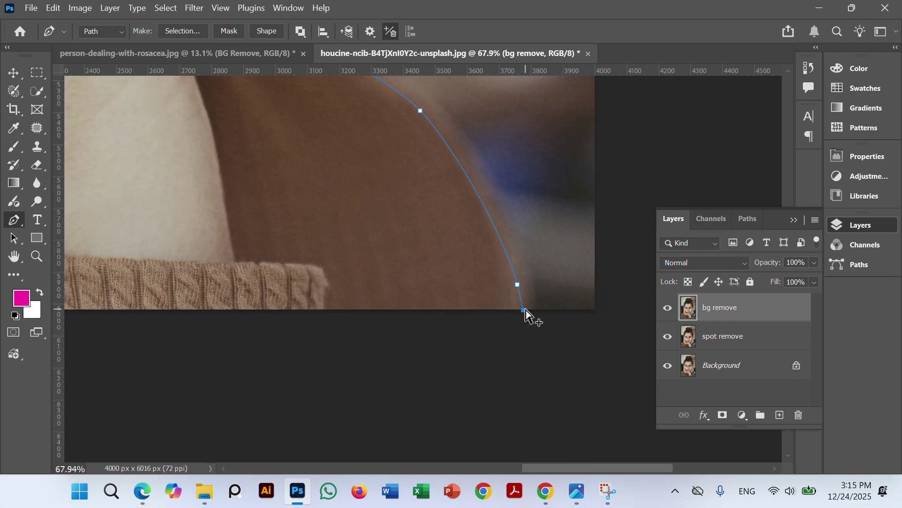
Extend the path along the image's lower edge to the corner on the hand side and close it at the starting anchor
{"action": "left_click_drag", "start_coordinate": [433, 323], "coordinate": [564, 312]}
{"action": "left_click_drag", "start_coordinate": [348, 320], "coordinate": [451, 320]}
{"action": "scroll", "coordinate": [376, 324], "scroll_direction": "down", "scroll_amount": 3}
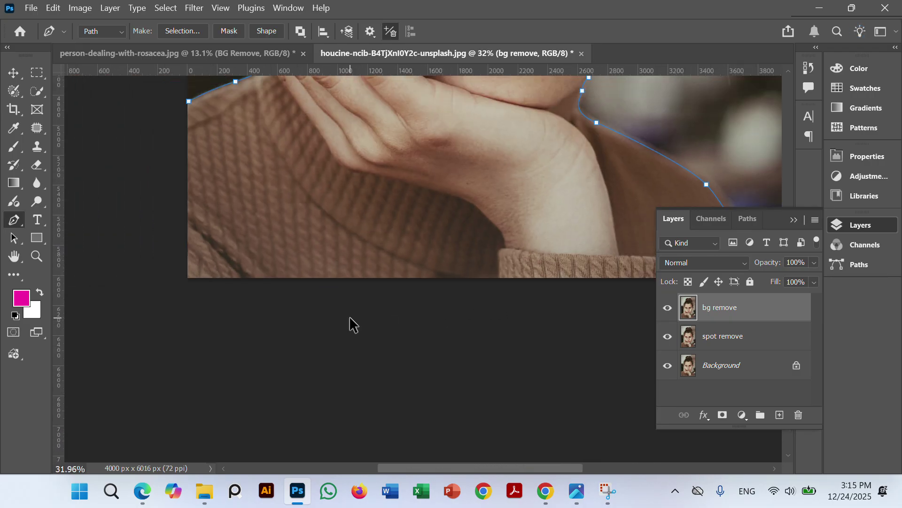
{"action": "left_click", "coordinate": [189, 279]}
{"action": "scroll", "coordinate": [183, 268], "scroll_direction": "up", "scroll_amount": 3}
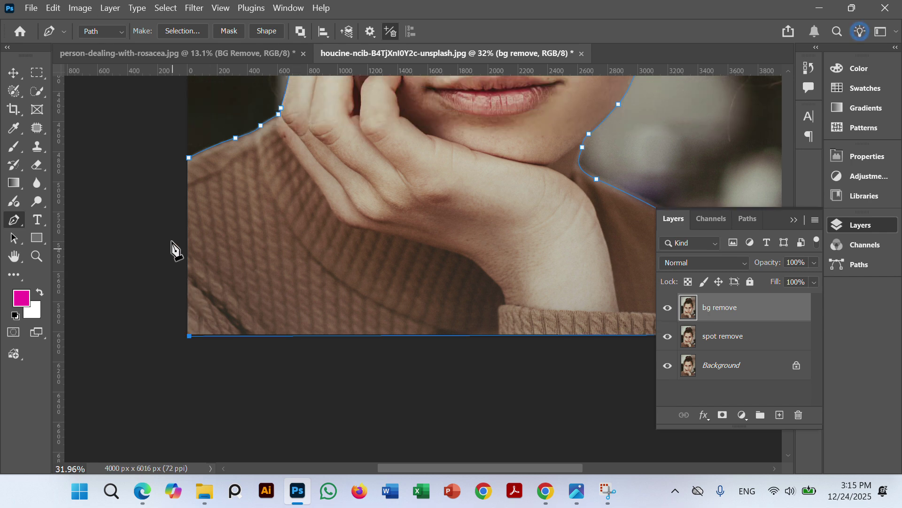
{"action": "left_click", "coordinate": [189, 158]}
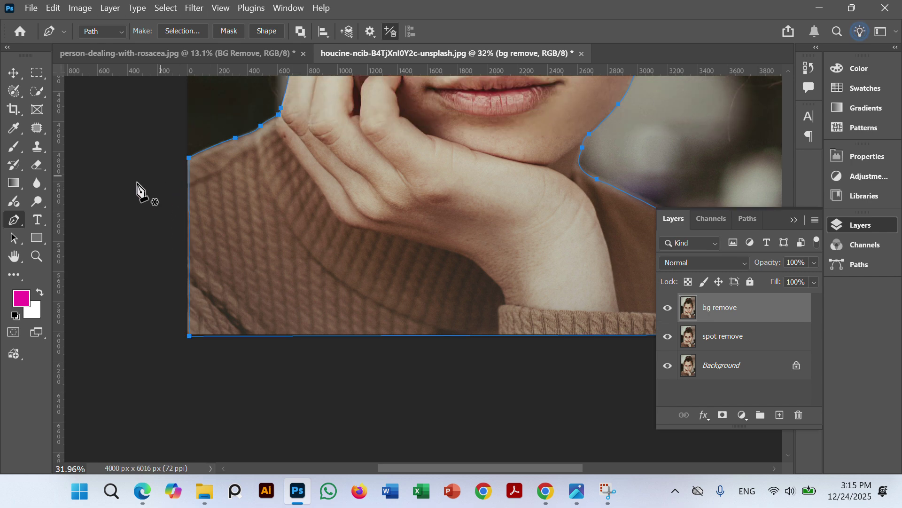
Convert the closed path around the woman into a selection
{"action": "scroll", "coordinate": [137, 190], "scroll_direction": "down", "scroll_amount": 5}
{"action": "scroll", "coordinate": [177, 226], "scroll_direction": "up", "scroll_amount": 1}
{"action": "scroll", "coordinate": [210, 250], "scroll_direction": "up", "scroll_amount": 5}
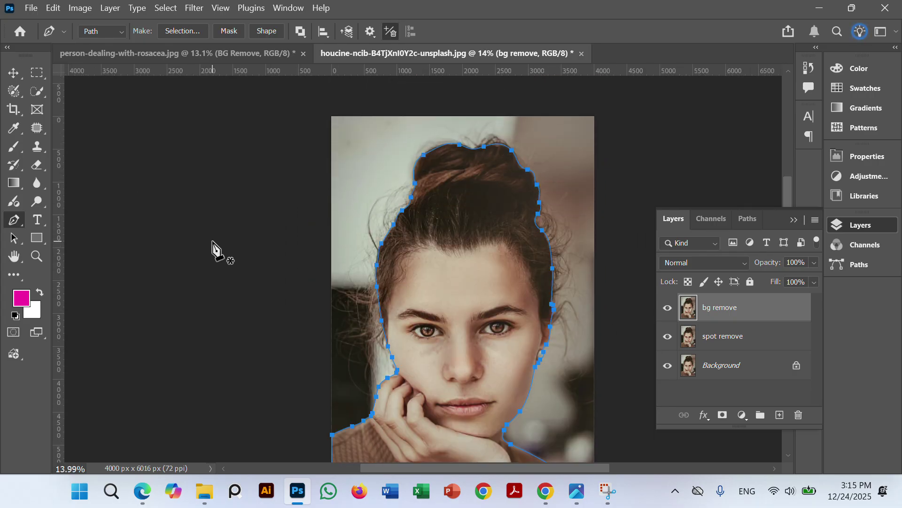
{"action": "key", "text": "ctrl+Return"}
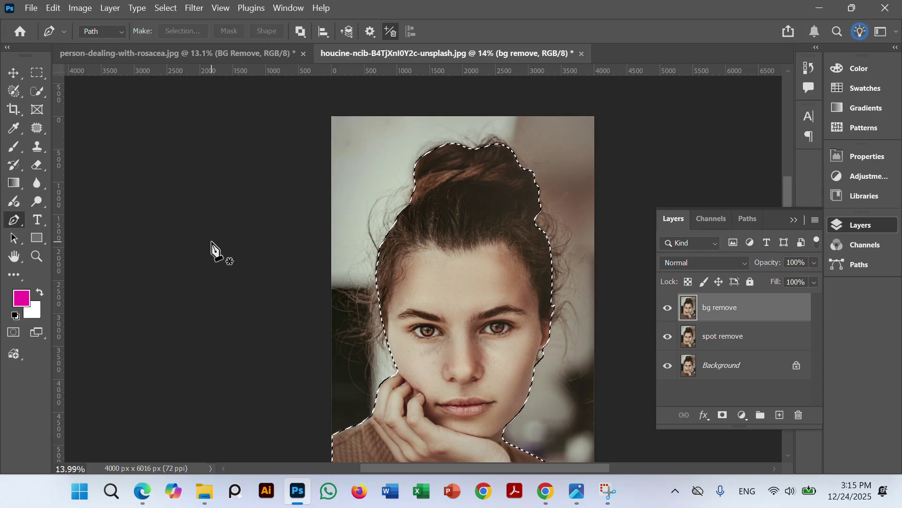
Open the selection in Select and Mask with 68% overlay opacity and a 60 px edge detection radius
{"action": "left_click", "coordinate": [166, 9]}
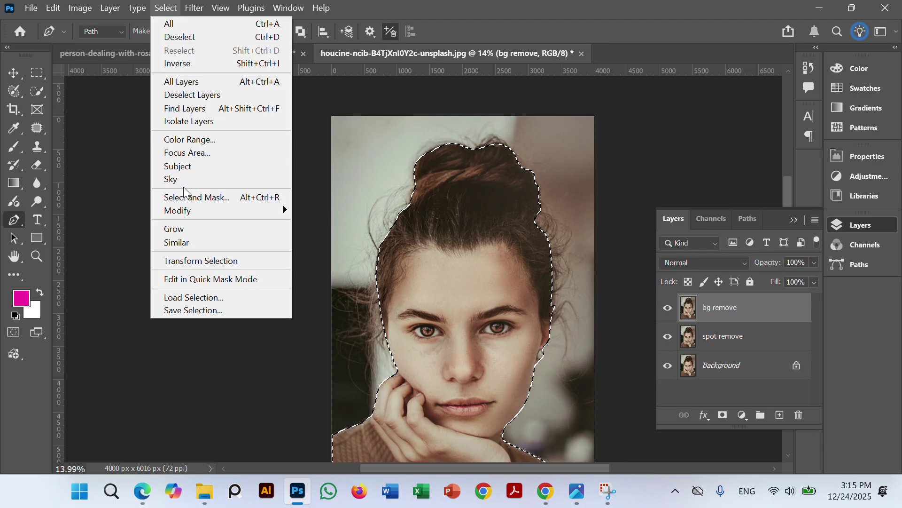
{"action": "left_click", "coordinate": [223, 201]}
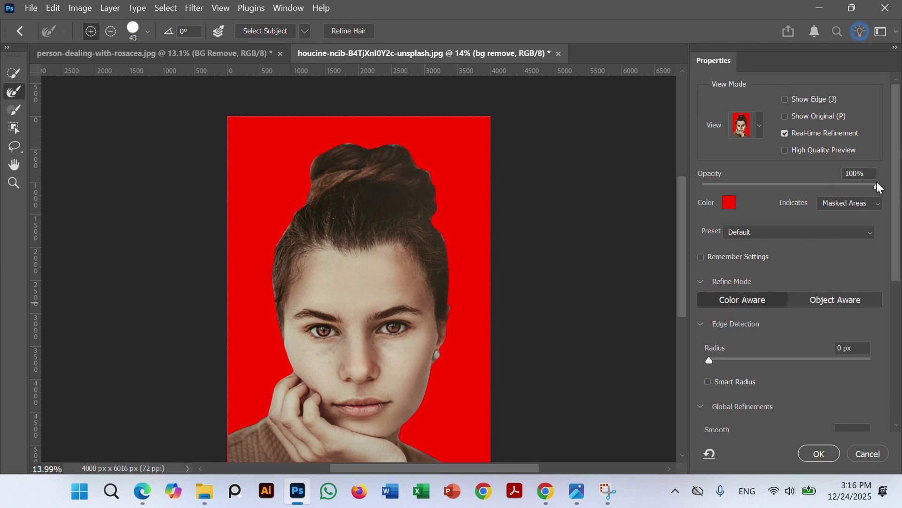
{"action": "left_click_drag", "start_coordinate": [849, 187], "coordinate": [822, 187]}
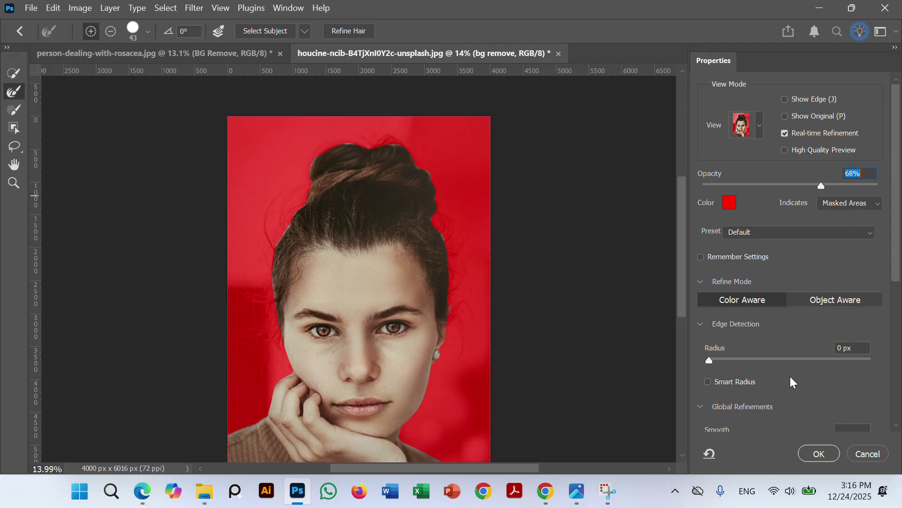
{"action": "left_click_drag", "start_coordinate": [709, 360], "coordinate": [819, 360]}
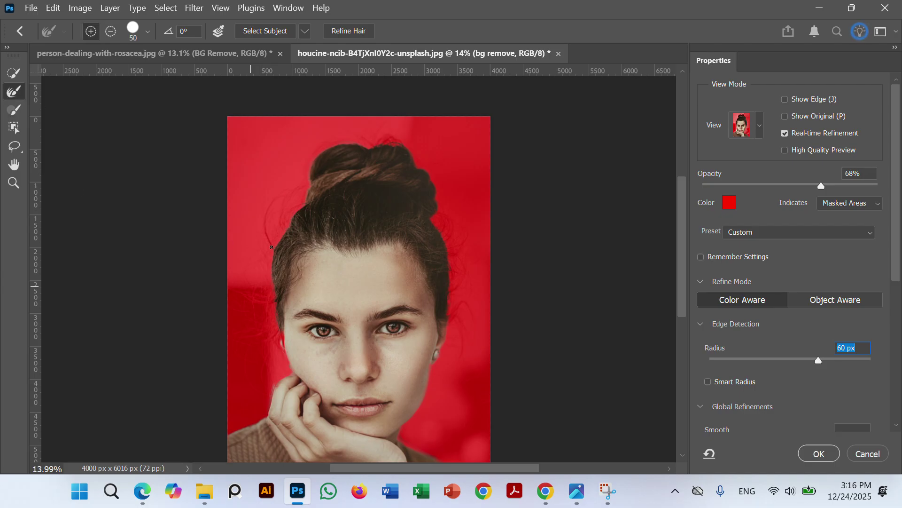
Recover the stray hairs around the head with the Refine Edge Brush at size 200
{"action": "key", "text": "bracketright"}
{"action": "key", "text": "bracketright"}
{"action": "key", "text": "bracketright"}
{"action": "left_click_drag", "start_coordinate": [241, 300], "coordinate": [238, 294]}
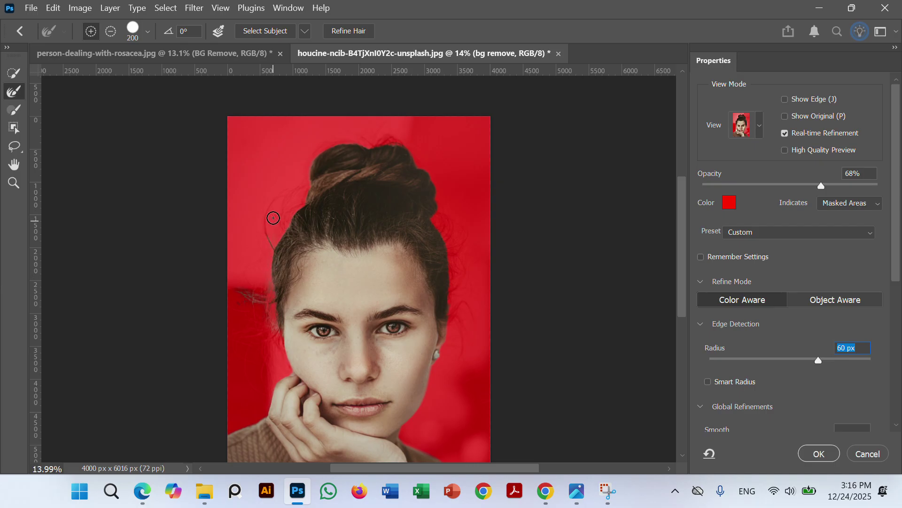
{"action": "mouse_move", "coordinate": [278, 196]}
{"action": "left_mouse_down"}
{"action": "mouse_move", "coordinate": [262, 237]}
{"action": "mouse_move", "coordinate": [266, 219]}
{"action": "mouse_move", "coordinate": [279, 244]}
{"action": "left_mouse_up"}
{"action": "mouse_move", "coordinate": [294, 202]}
{"action": "left_mouse_down"}
{"action": "mouse_move", "coordinate": [276, 226]}
{"action": "mouse_move", "coordinate": [307, 194]}
{"action": "mouse_move", "coordinate": [297, 201]}
{"action": "left_mouse_up"}
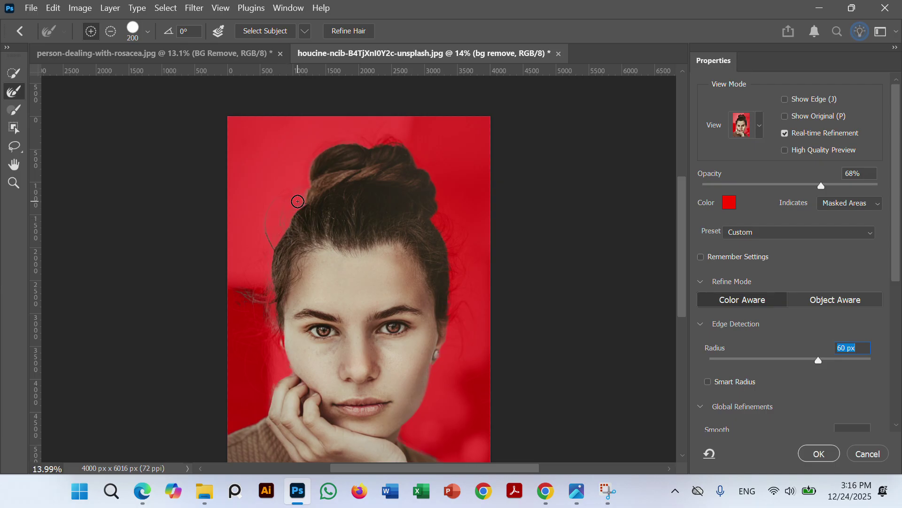
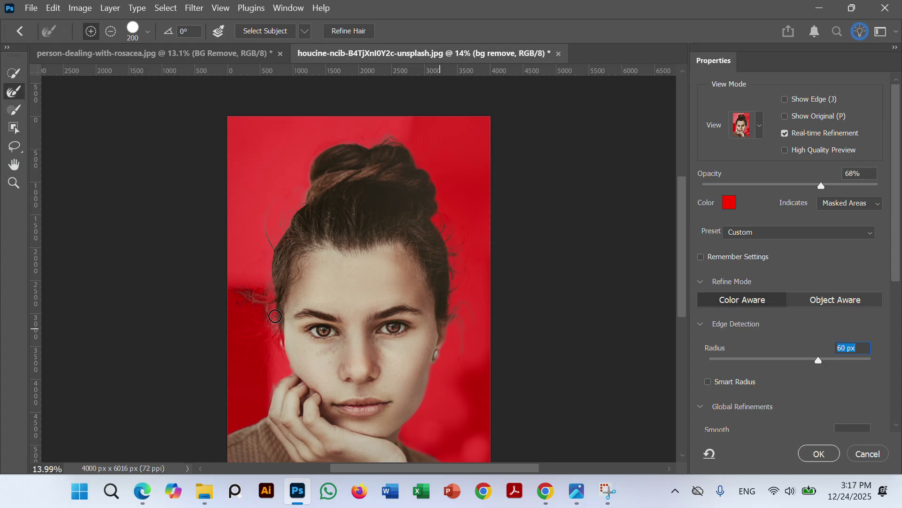
{"action": "left_click_drag", "start_coordinate": [277, 216], "coordinate": [277, 233]}
{"action": "mouse_move", "coordinate": [266, 343]}
{"action": "left_mouse_down"}
{"action": "mouse_move", "coordinate": [277, 373]}
{"action": "mouse_move", "coordinate": [274, 343]}
{"action": "left_mouse_up"}
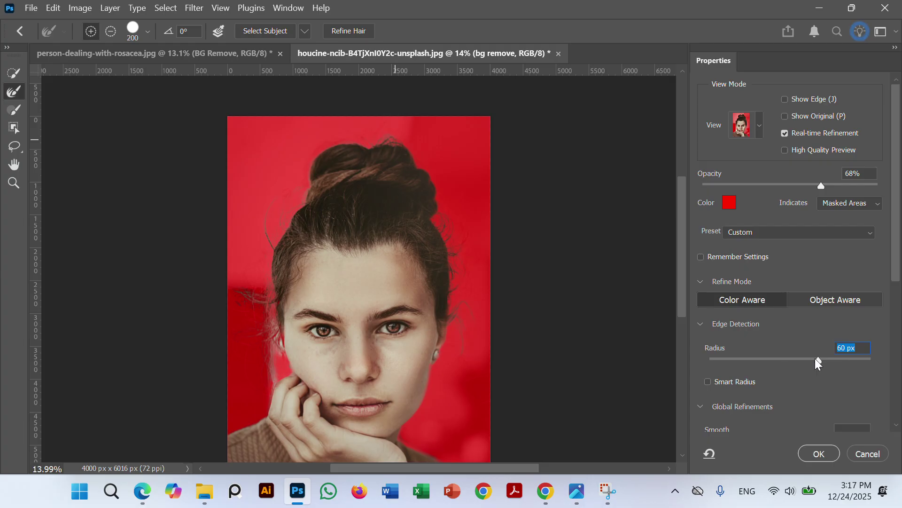
Try an edge detection radius of 250 px, and set the radius back to 0 px
{"action": "left_click_drag", "start_coordinate": [817, 358], "coordinate": [750, 360]}
{"action": "type", "text": "250"}
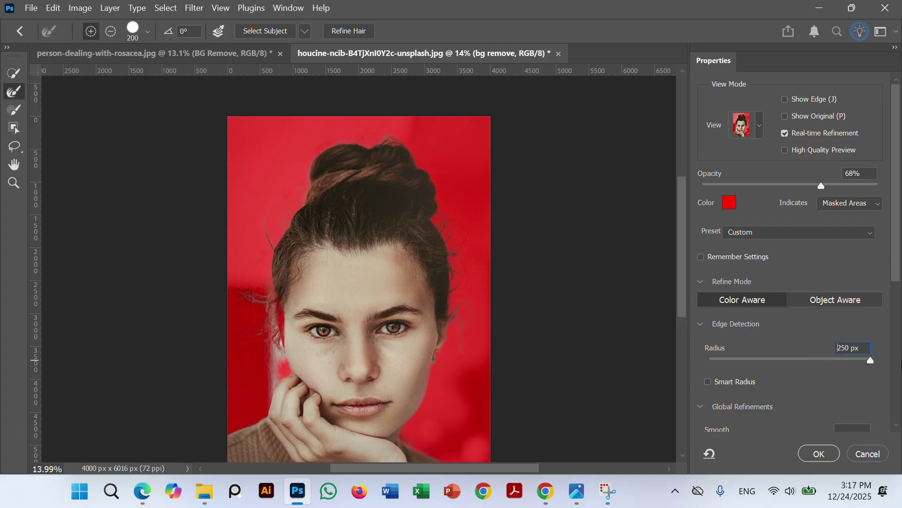
{"action": "key", "text": "Return"}
{"action": "left_click_drag", "start_coordinate": [867, 360], "coordinate": [702, 355]}
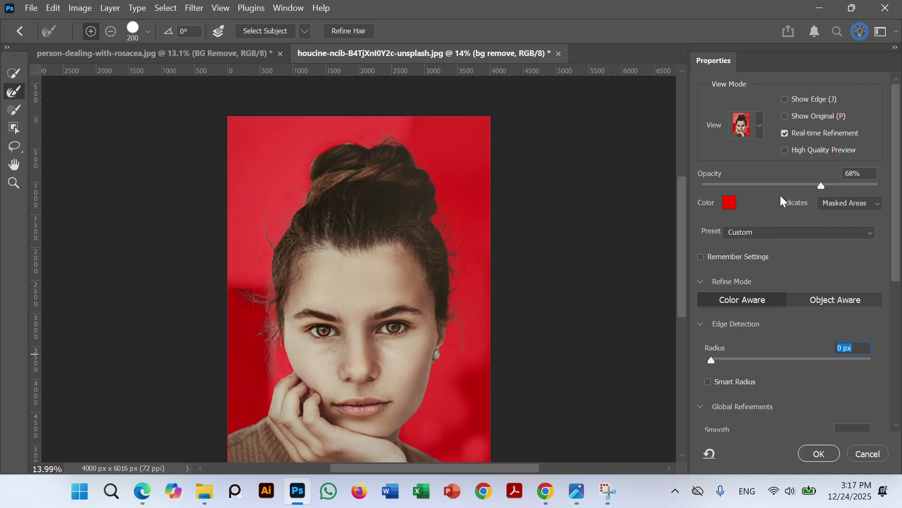
Raise the red overlay's opacity to 98%
{"action": "left_click_drag", "start_coordinate": [824, 185], "coordinate": [858, 185]}
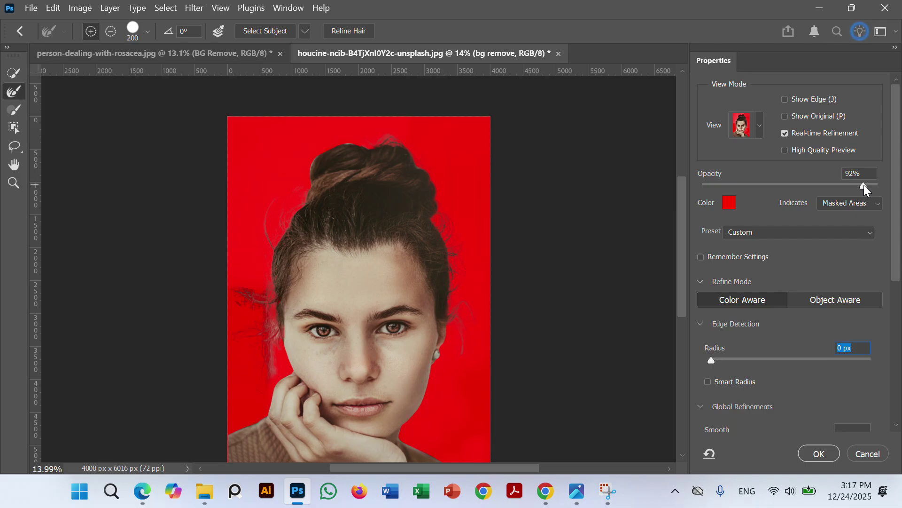
{"action": "left_click_drag", "start_coordinate": [866, 187], "coordinate": [874, 186]}
{"action": "left_click", "coordinate": [873, 184]}
{"action": "key", "text": "alt"}
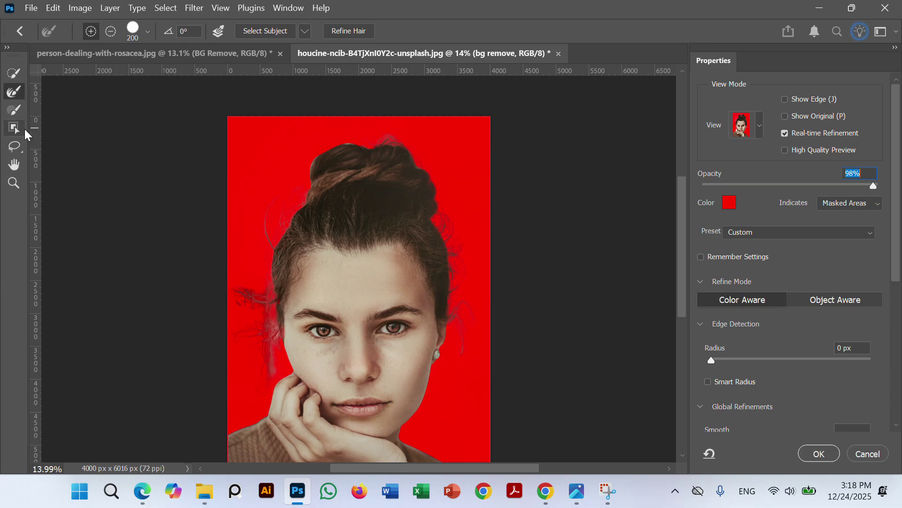
Remove the stray hair strands beside the temple and cheek above the hand from the selection, using the subtracting Brush at up to size 250
{"action": "left_click", "coordinate": [13, 112]}
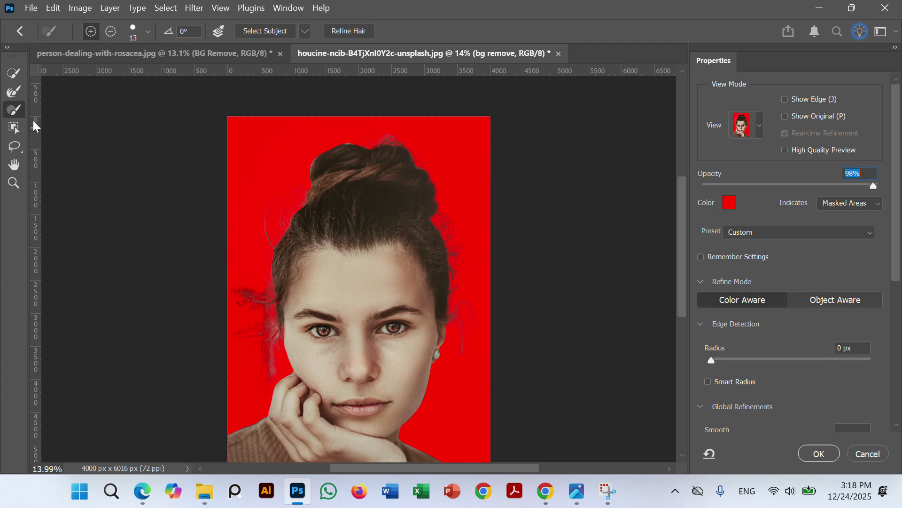
{"action": "left_click", "coordinate": [111, 32]}
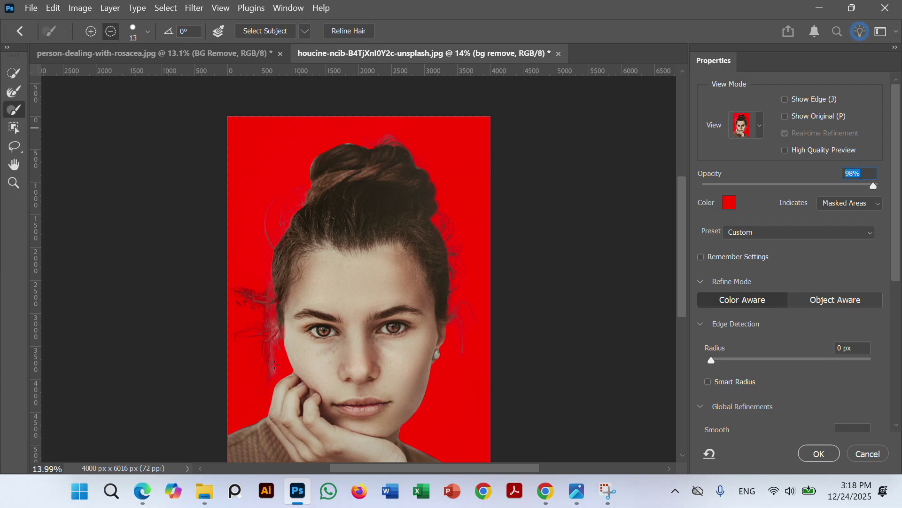
{"action": "left_click", "coordinate": [13, 92]}
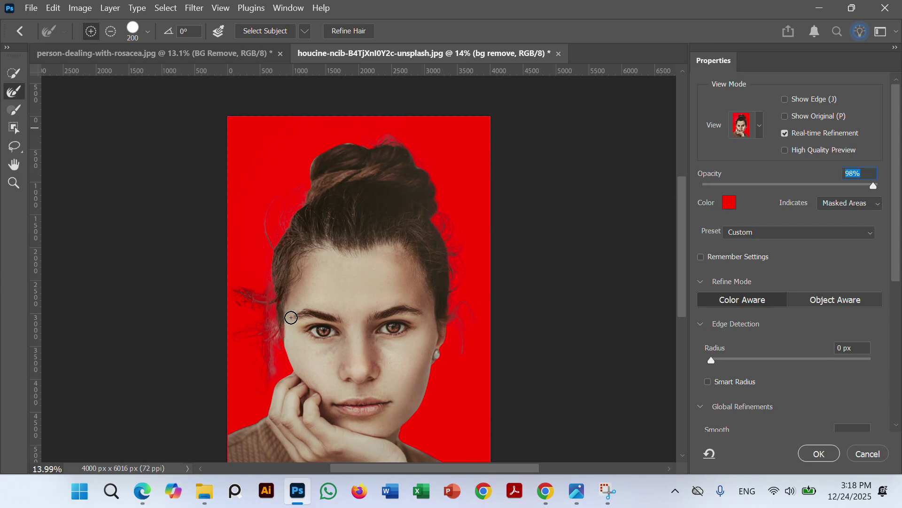
{"action": "key", "text": "bracketright"}
{"action": "key", "text": "bracketright"}
{"action": "left_click", "coordinate": [13, 109]}
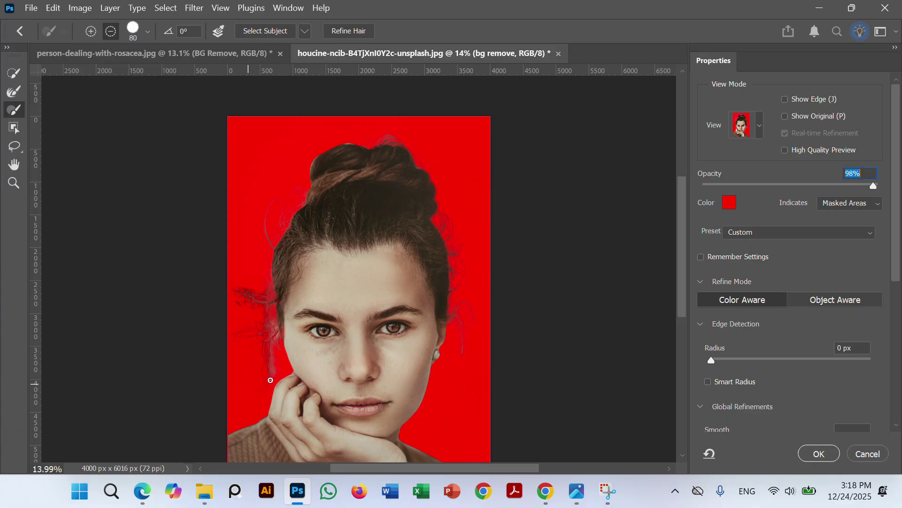
{"action": "left_click_drag", "start_coordinate": [271, 374], "coordinate": [267, 353]}
{"action": "left_click_drag", "start_coordinate": [247, 333], "coordinate": [255, 326]}
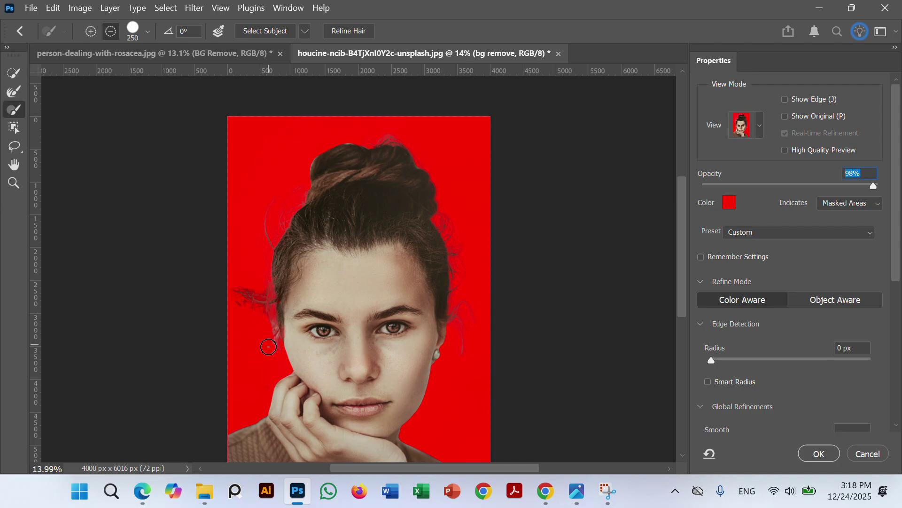
{"action": "mouse_move", "coordinate": [272, 348]}
{"action": "left_mouse_down"}
{"action": "mouse_move", "coordinate": [266, 320]}
{"action": "mouse_move", "coordinate": [246, 316]}
{"action": "mouse_move", "coordinate": [263, 308]}
{"action": "mouse_move", "coordinate": [264, 292]}
{"action": "mouse_move", "coordinate": [254, 308]}
{"action": "mouse_move", "coordinate": [236, 281]}
{"action": "left_mouse_up"}
{"action": "key", "text": "alt"}
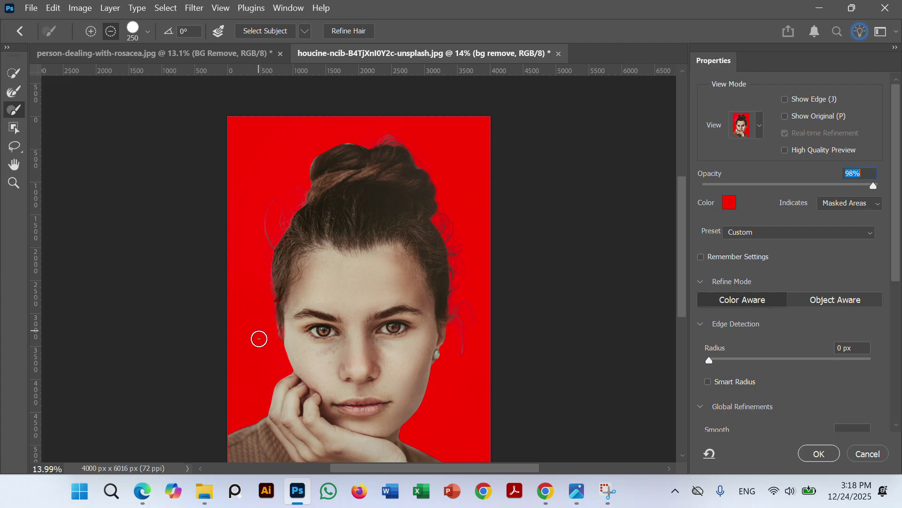
{"action": "key", "text": "alt"}
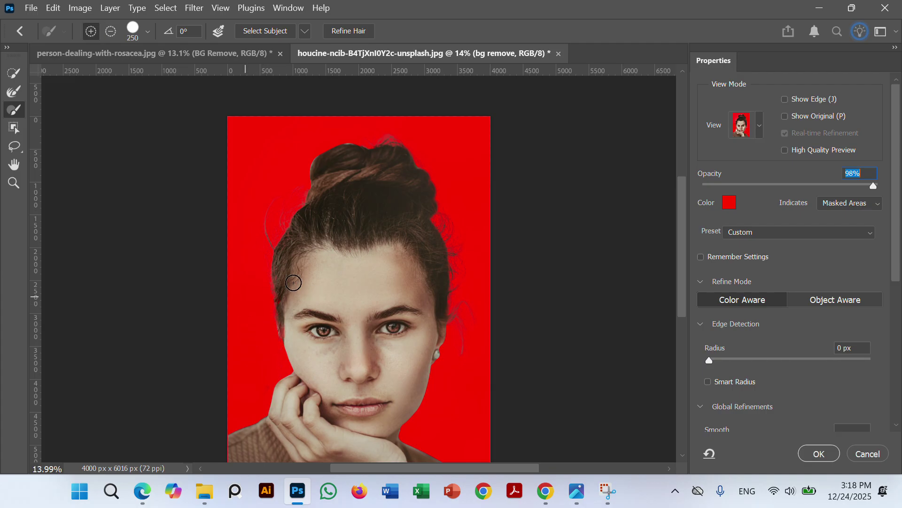
{"action": "key", "text": "alt"}
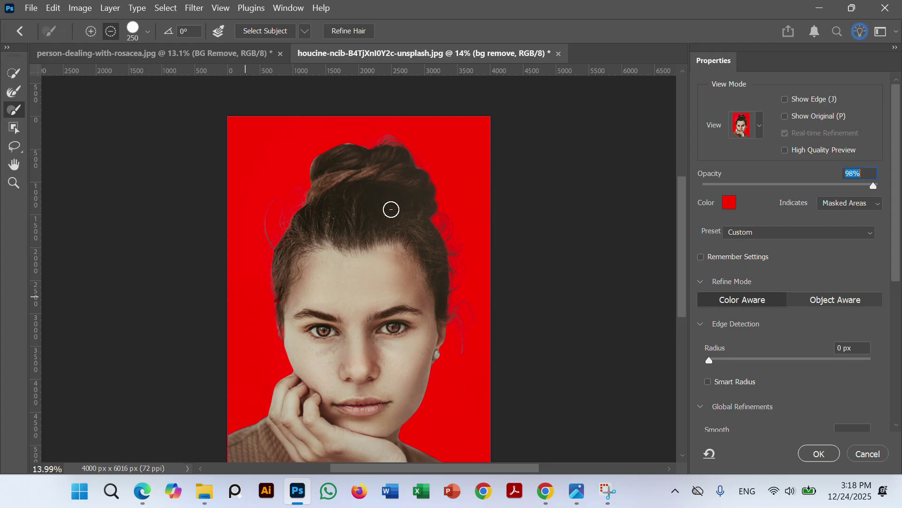
Output the refined selection as New Layer with Layer Mask
{"action": "scroll", "coordinate": [739, 349], "scroll_direction": "down", "scroll_amount": 6}
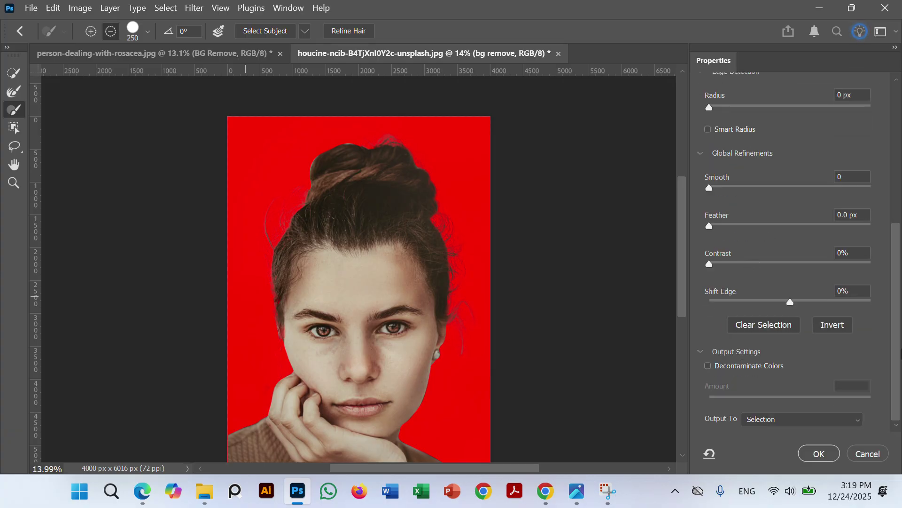
{"action": "scroll", "coordinate": [817, 328], "scroll_direction": "up", "scroll_amount": 5}
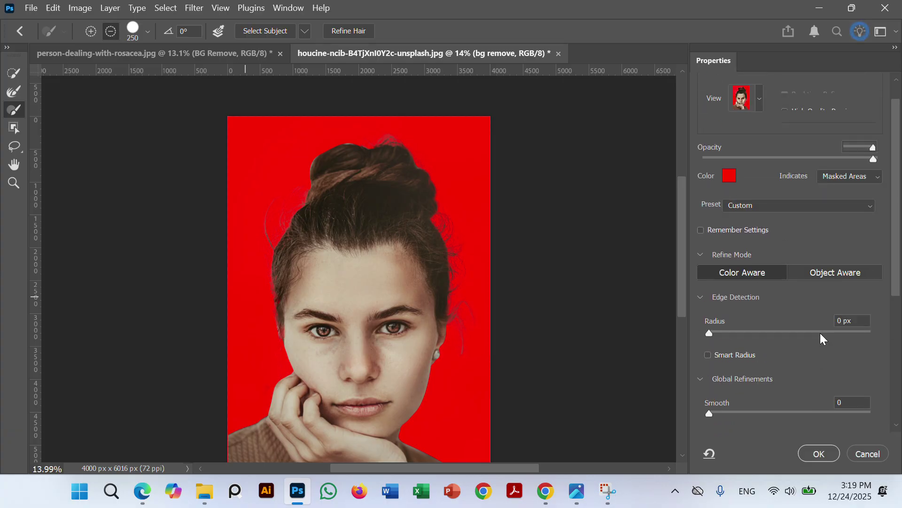
{"action": "scroll", "coordinate": [799, 329], "scroll_direction": "down", "scroll_amount": 3}
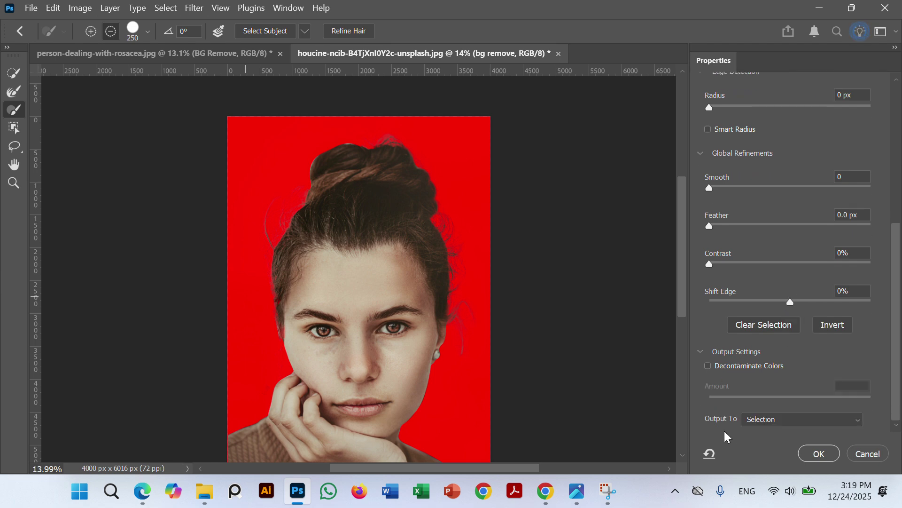
{"action": "left_click", "coordinate": [788, 419]}
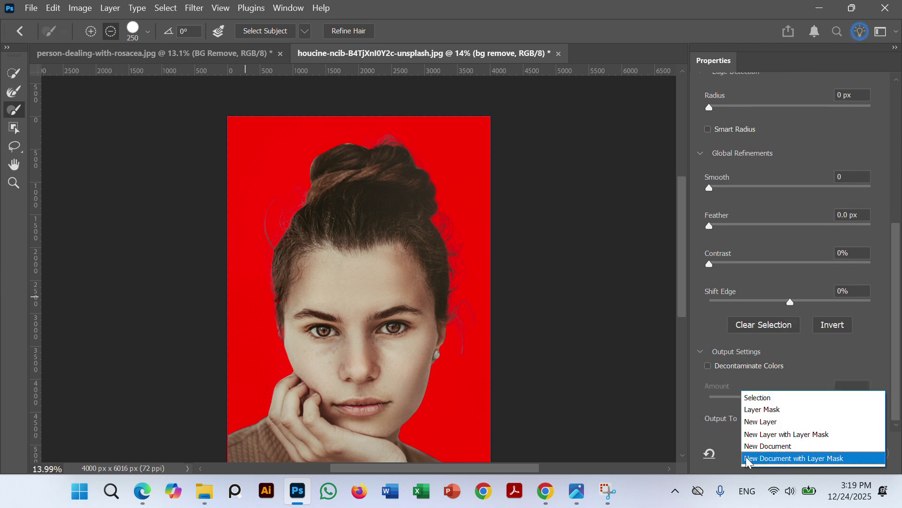
{"action": "left_click", "coordinate": [811, 434]}
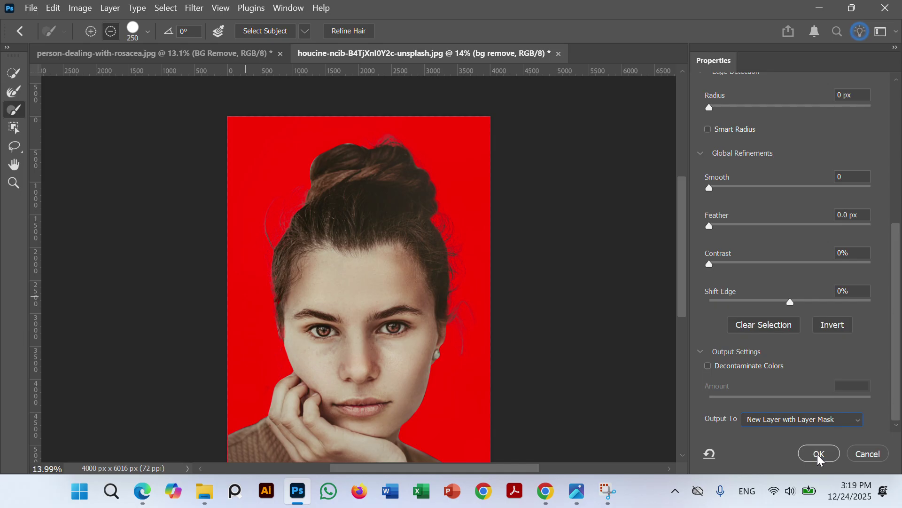
{"action": "left_click", "coordinate": [819, 454]}
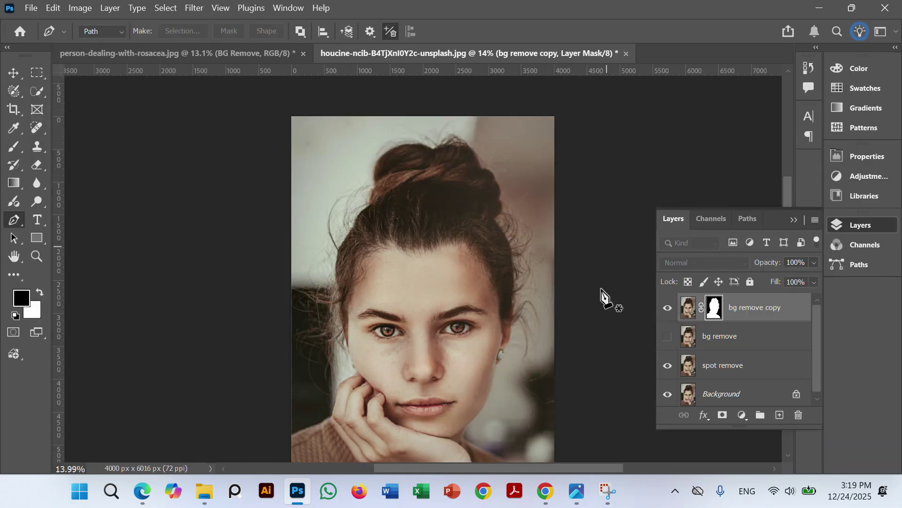
Hide the spot remove and Background layers, and add a white (ffffff) solid color fill layer
{"action": "left_click", "coordinate": [667, 365]}
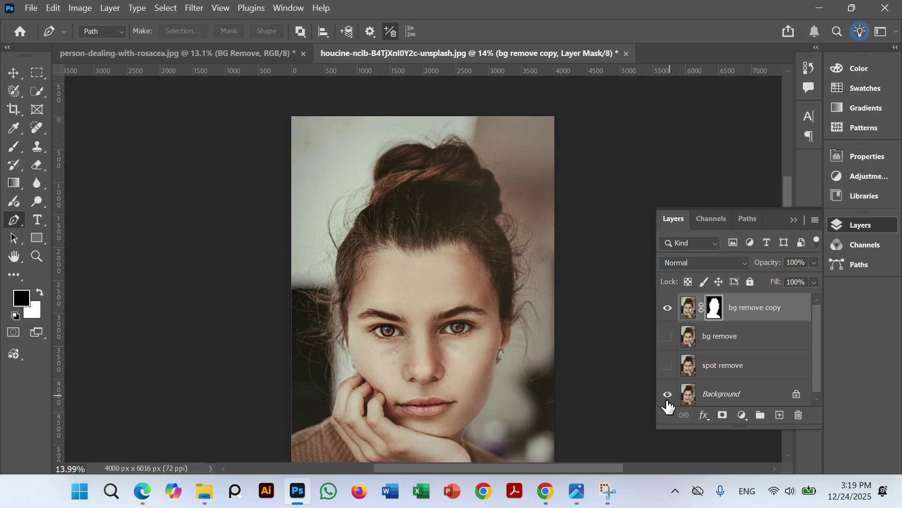
{"action": "left_click", "coordinate": [668, 395]}
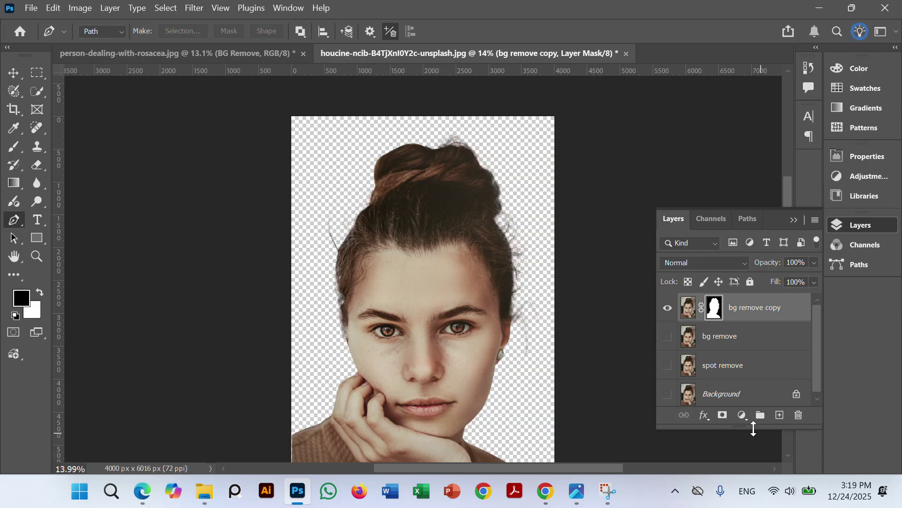
{"action": "left_click", "coordinate": [742, 415]}
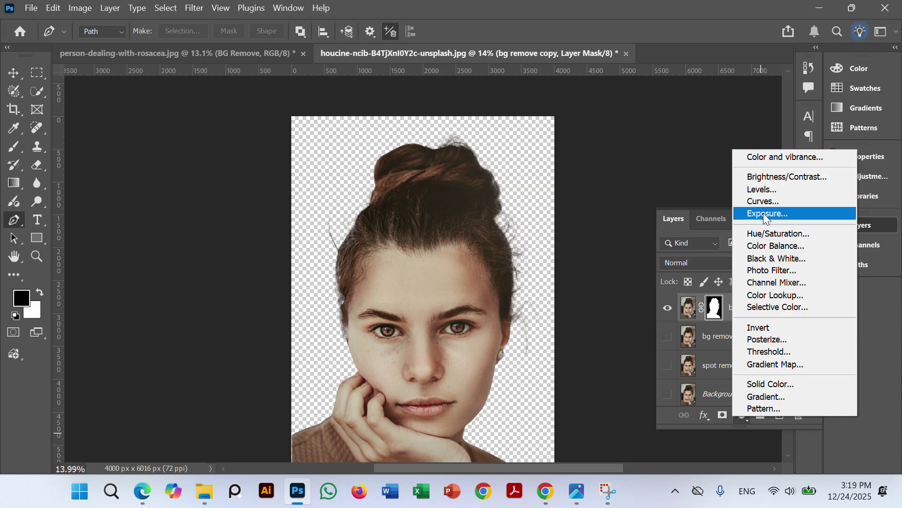
{"action": "left_click", "coordinate": [776, 384]}
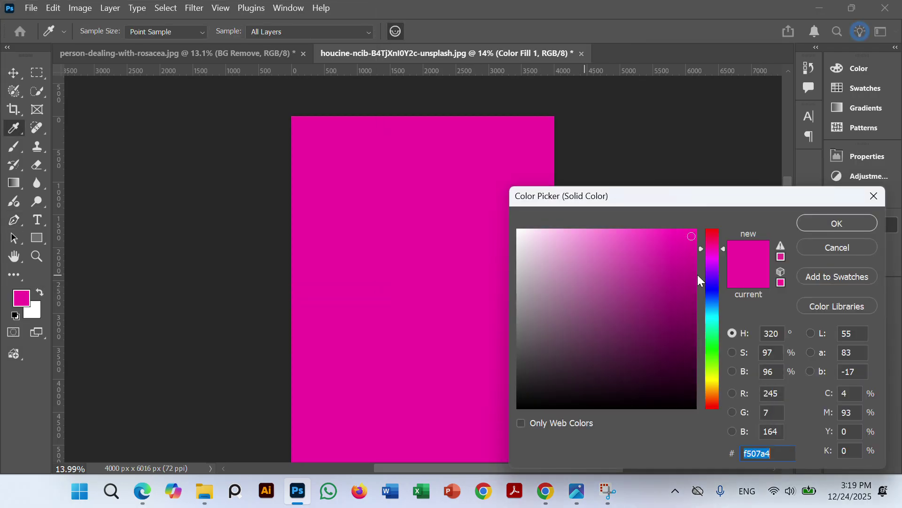
{"action": "mouse_move", "coordinate": [556, 249]}
{"action": "left_mouse_down"}
{"action": "mouse_move", "coordinate": [515, 237]}
{"action": "mouse_move", "coordinate": [493, 209]}
{"action": "left_mouse_up"}
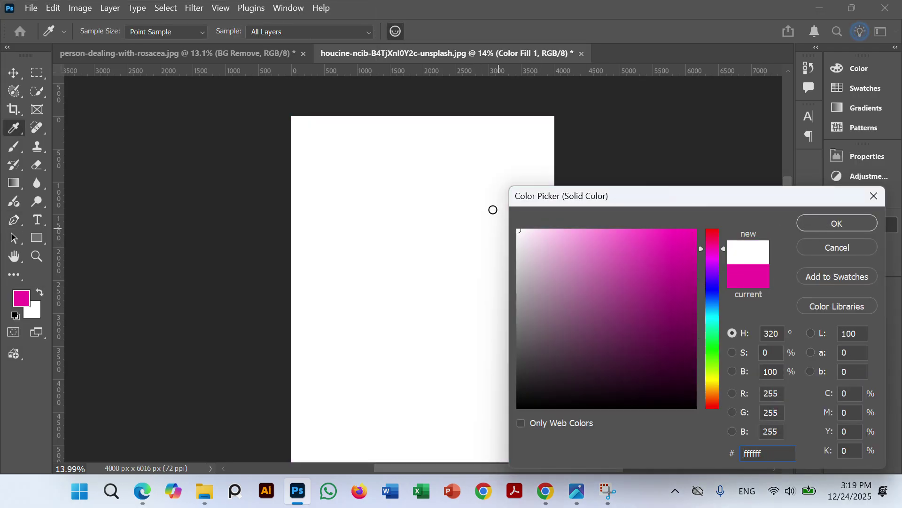
{"action": "left_click", "coordinate": [846, 224]}
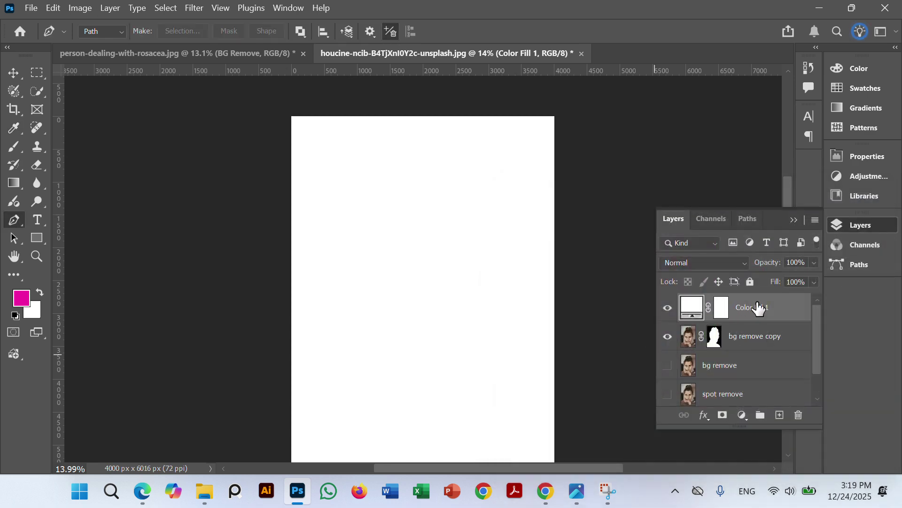
Try moving the white fill layer beneath the bg remove copy layer, and undo both the move and the fill
{"action": "left_click_drag", "start_coordinate": [758, 309], "coordinate": [748, 365]}
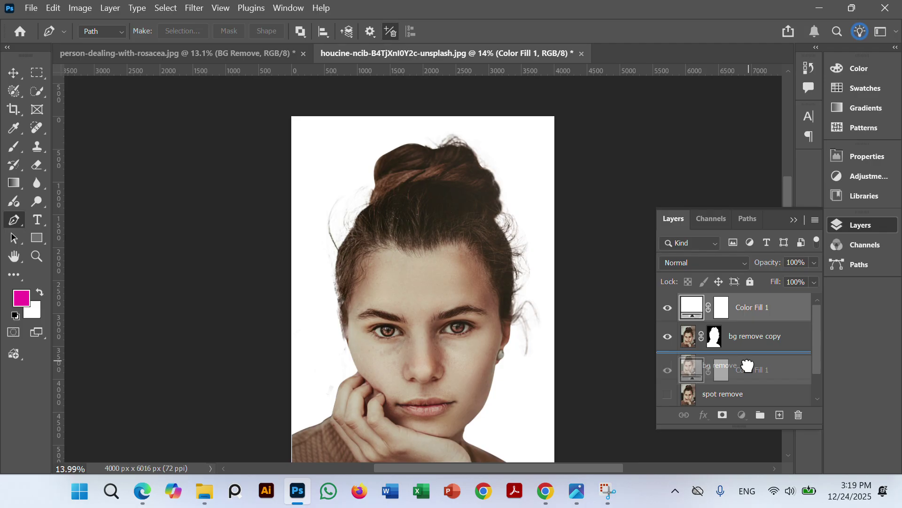
{"action": "left_click_drag", "start_coordinate": [748, 366], "coordinate": [750, 372]}
{"action": "key", "text": "ctrl+z"}
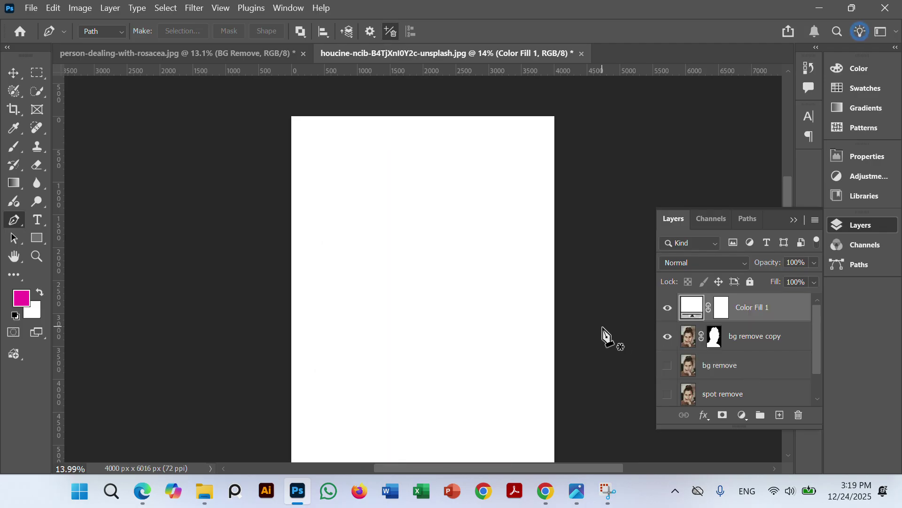
{"action": "key", "text": "ctrl+z"}
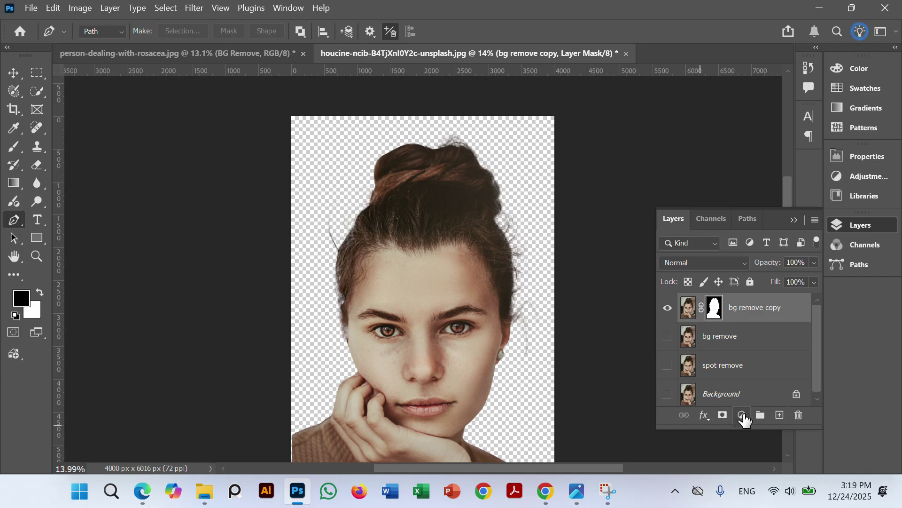
Add a white solid color fill layer again and place it directly beneath the bg remove copy layer
{"action": "left_click", "coordinate": [743, 416]}
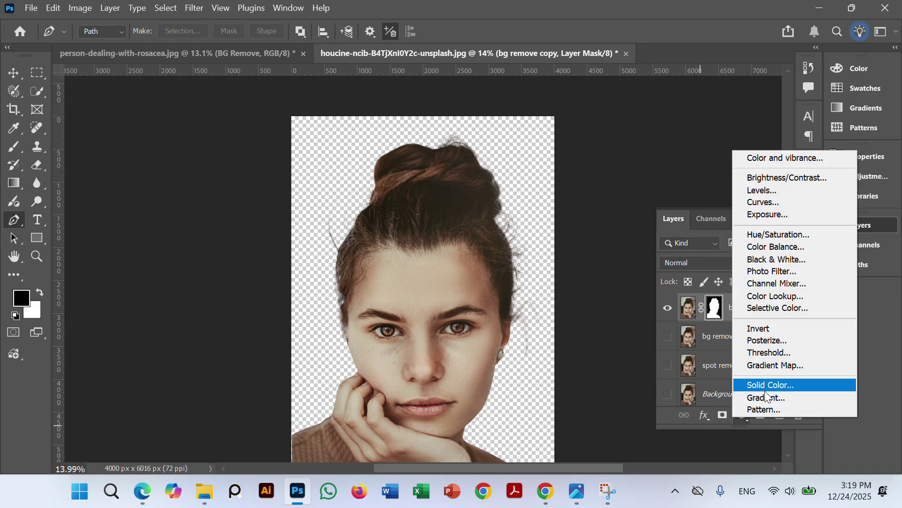
{"action": "left_click", "coordinate": [767, 386]}
{"action": "mouse_move", "coordinate": [658, 238]}
{"action": "left_mouse_down"}
{"action": "mouse_move", "coordinate": [528, 240]}
{"action": "mouse_move", "coordinate": [506, 227]}
{"action": "left_mouse_up"}
{"action": "left_click", "coordinate": [834, 225]}
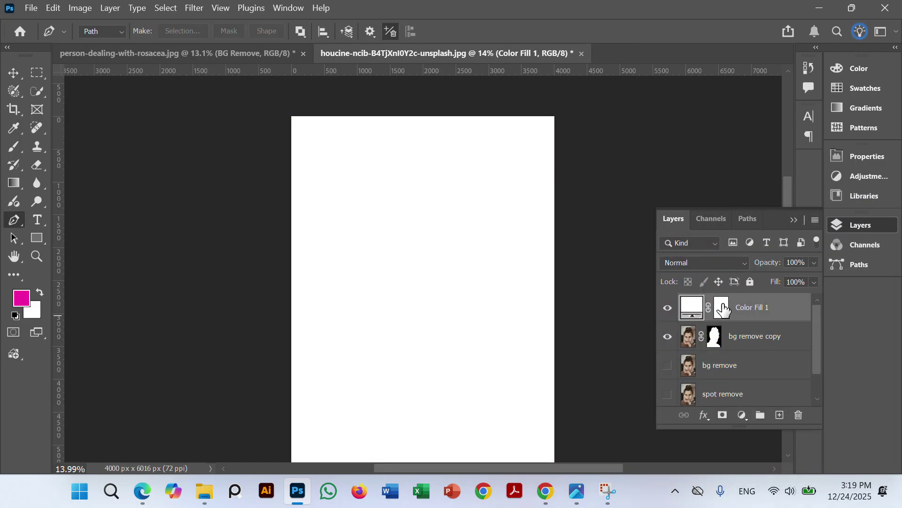
{"action": "left_click_drag", "start_coordinate": [734, 306], "coordinate": [738, 353]}
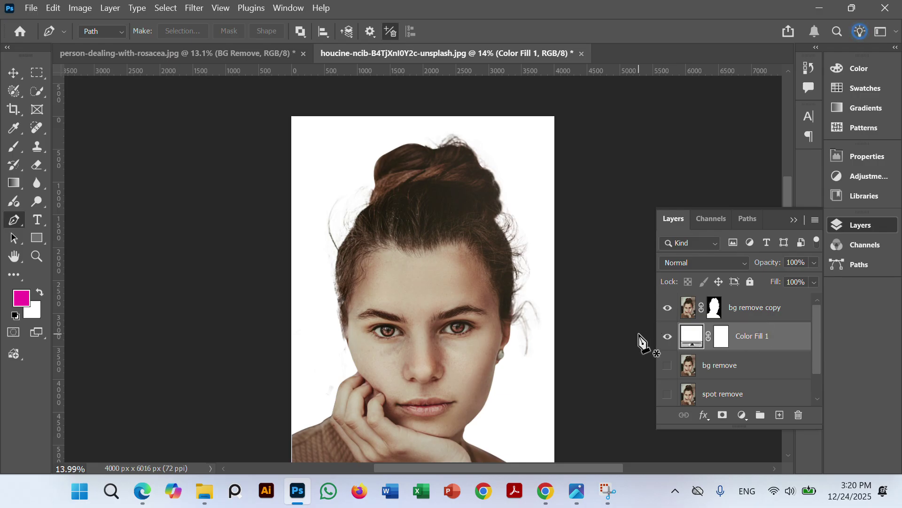
Hide the white fill layer and duplicate the bg remove copy layer
{"action": "left_click", "coordinate": [666, 337]}
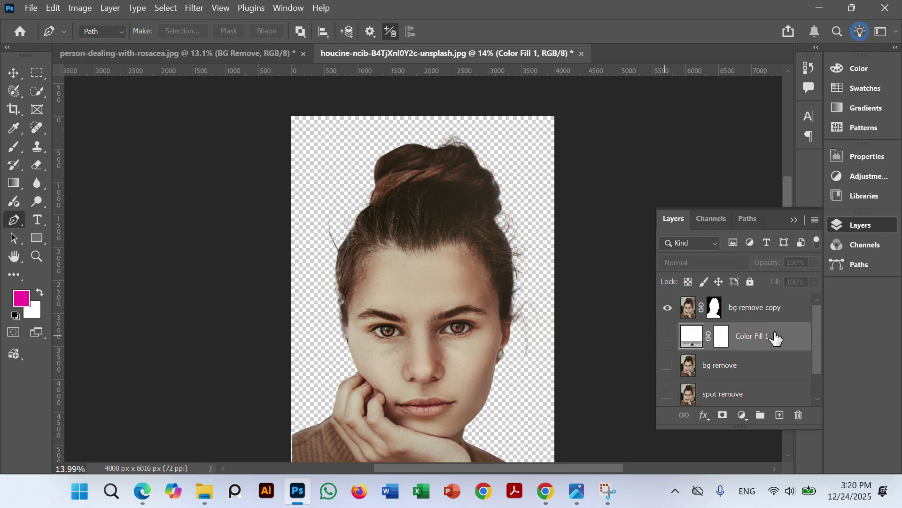
{"action": "left_click", "coordinate": [751, 311]}
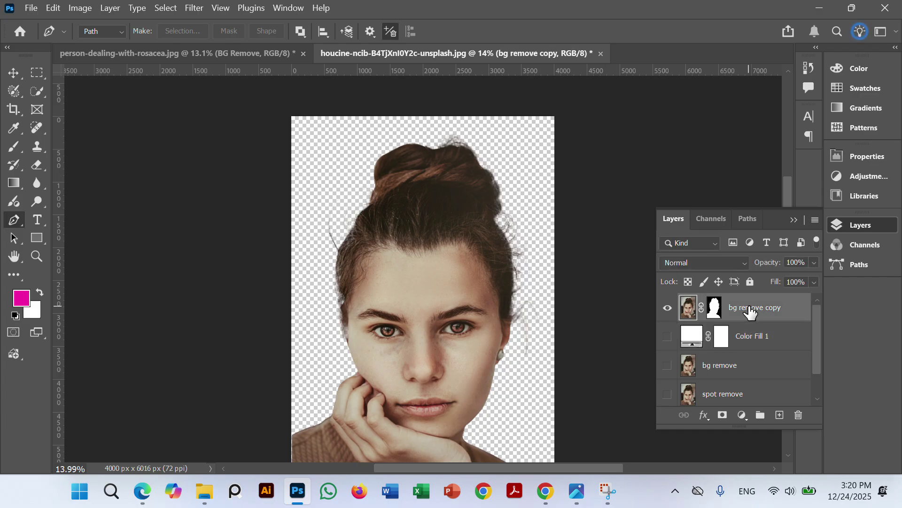
{"action": "key", "text": "ctrl+j"}
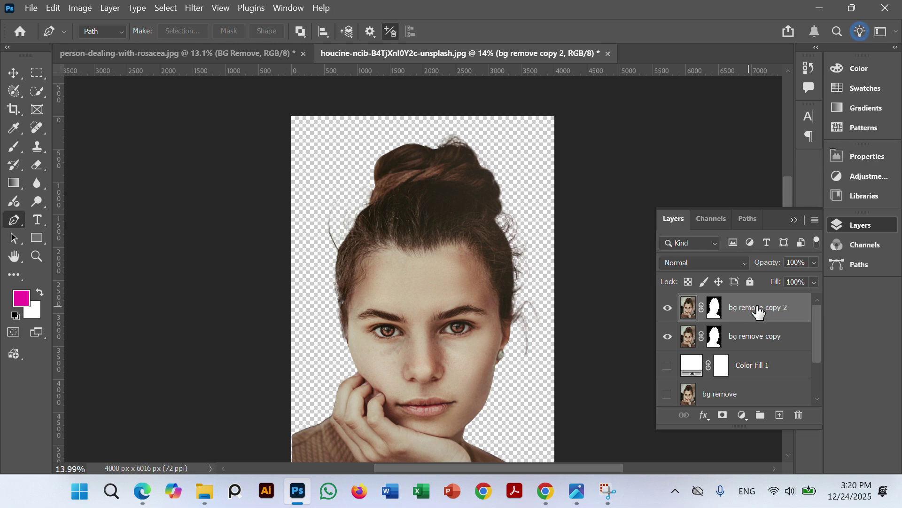
Try merging the visible layers into one, and undo the merge
{"action": "right_click", "coordinate": [741, 305]}
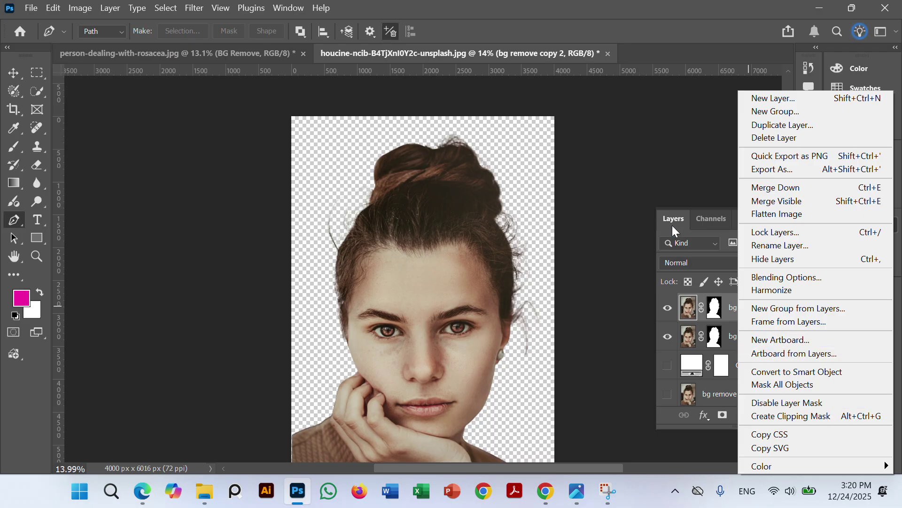
{"action": "left_click", "coordinate": [788, 202]}
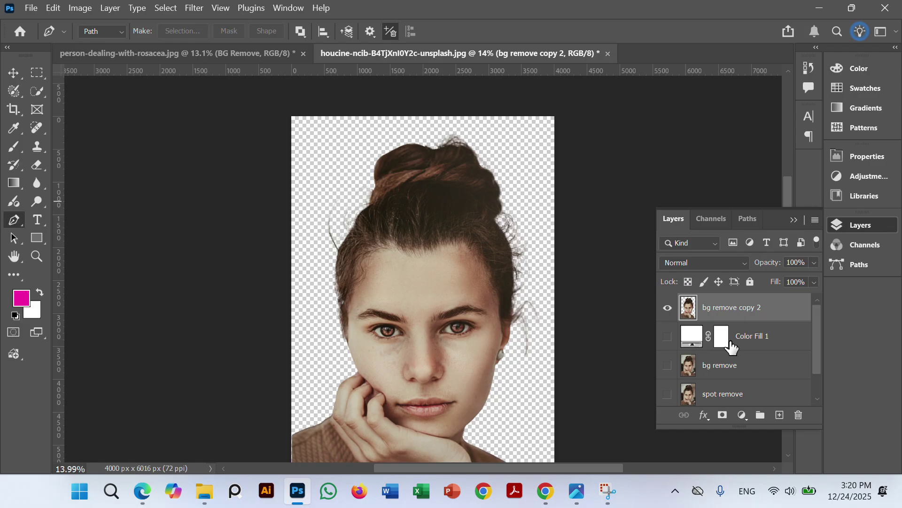
{"action": "key", "text": "ctrl+z"}
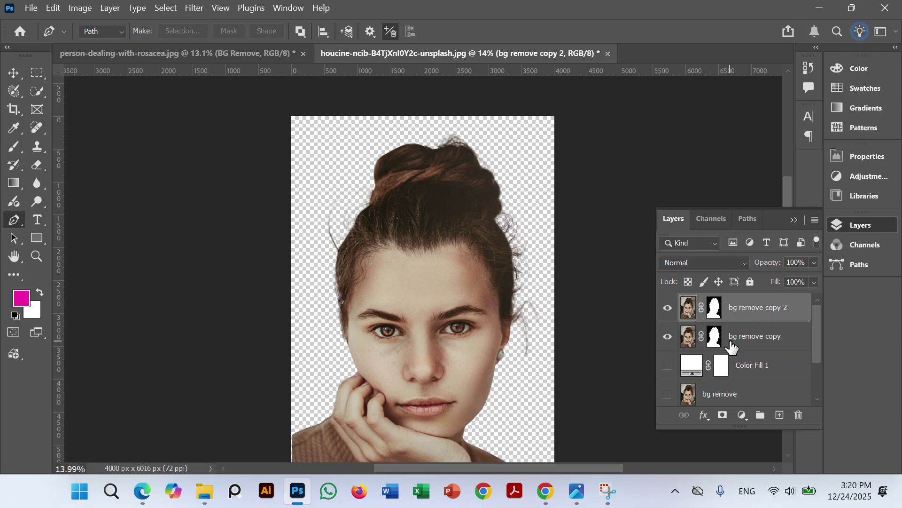
Delete the white fill layer and hide the bg remove copy layer
{"action": "left_click", "coordinate": [668, 365]}
{"action": "left_click", "coordinate": [757, 366]}
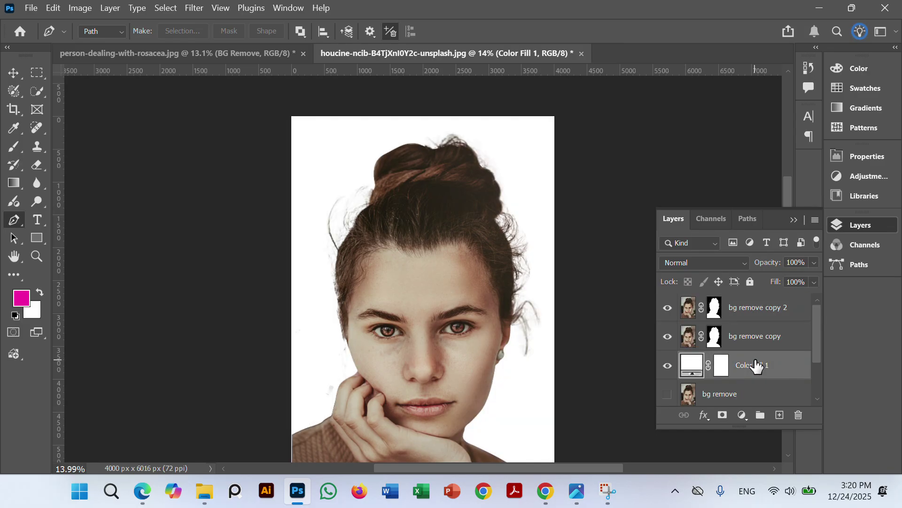
{"action": "key", "text": "Delete"}
{"action": "left_click", "coordinate": [669, 337]}
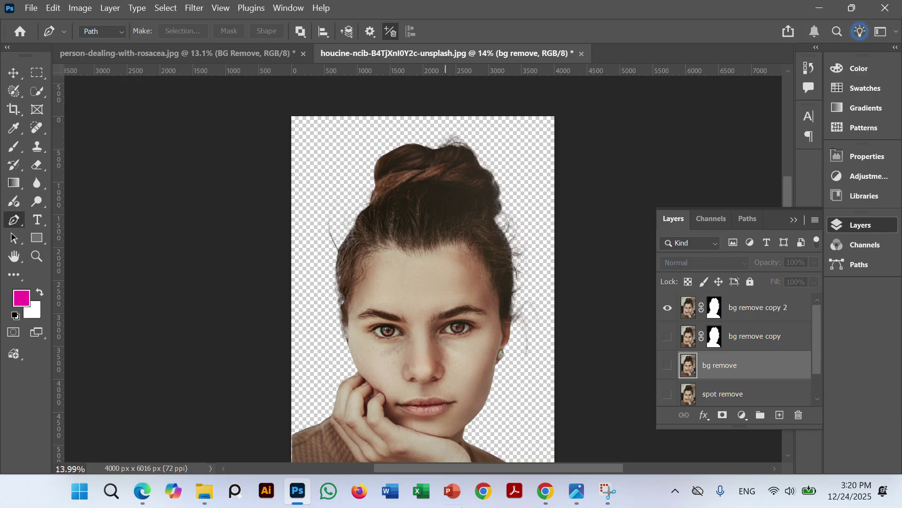
Check the image separation requirements in the PDF specification sheet in Edge and return to Photoshop
{"action": "left_click", "coordinate": [142, 492]}
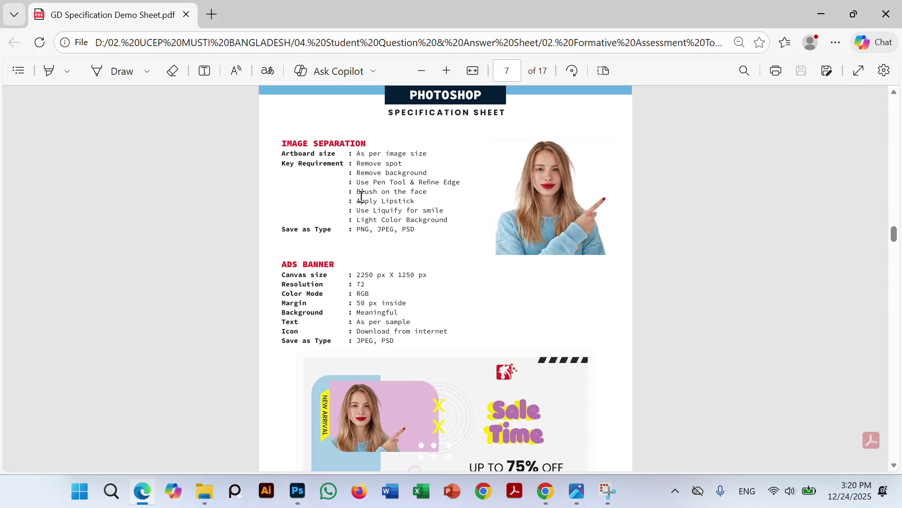
{"action": "left_click", "coordinate": [297, 491]}
Delete the bg remove copy 2 layer and show the bg remove copy layer
{"action": "left_click_drag", "start_coordinate": [709, 352], "coordinate": [733, 312]}
{"action": "left_click", "coordinate": [745, 311]}
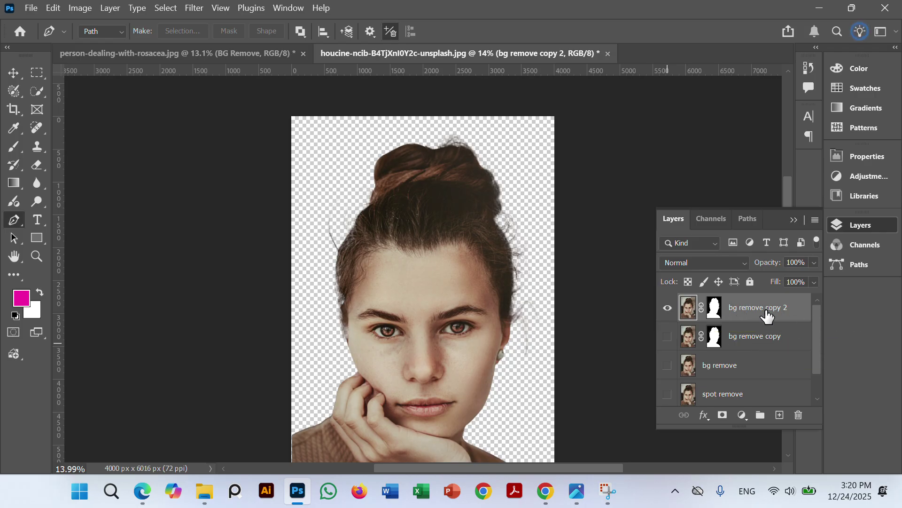
{"action": "key", "text": "Delete"}
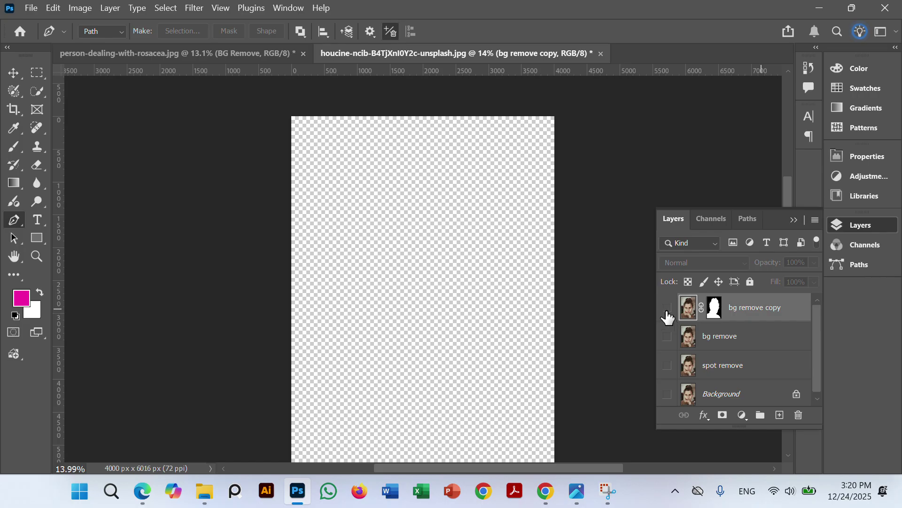
{"action": "left_click", "coordinate": [668, 308]}
Add a new empty layer above bg remove copy and inspect the cutout's hair edge beside the cheek
{"action": "scroll", "coordinate": [651, 399], "scroll_direction": "up", "scroll_amount": 5}
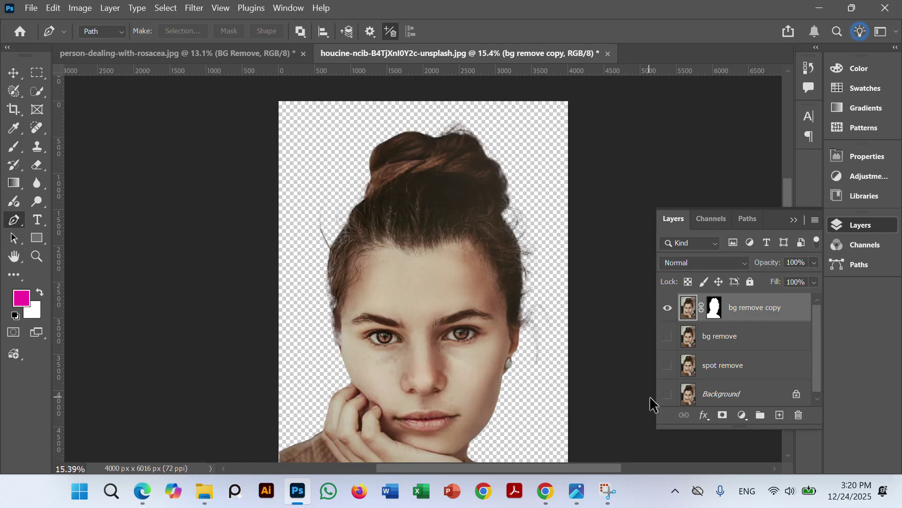
{"action": "left_click", "coordinate": [781, 415]}
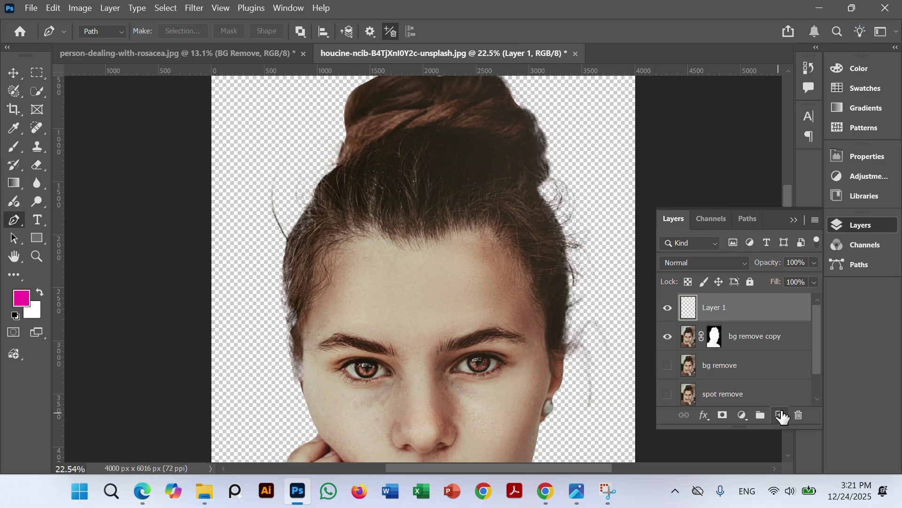
{"action": "scroll", "coordinate": [423, 313], "scroll_direction": "down", "scroll_amount": 5}
{"action": "scroll", "coordinate": [332, 249], "scroll_direction": "up", "scroll_amount": 2}
{"action": "scroll", "coordinate": [331, 249], "scroll_direction": "up", "scroll_amount": 6}
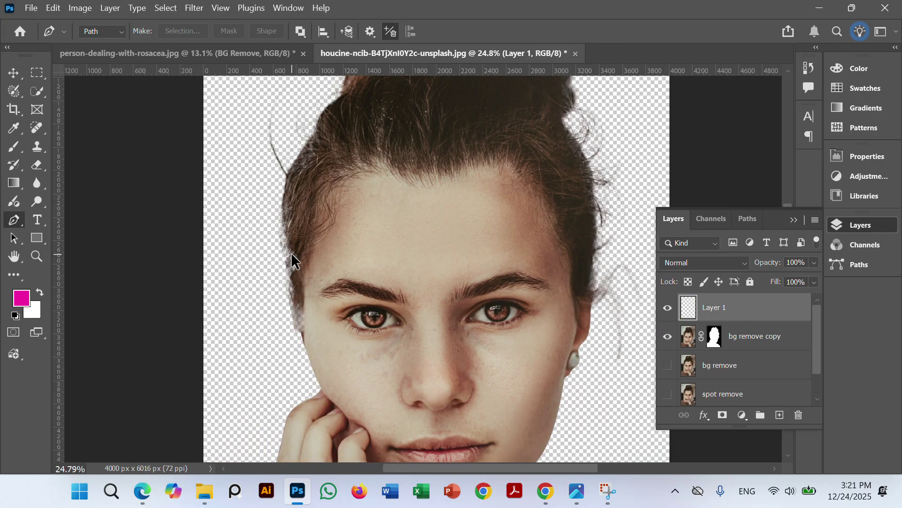
{"action": "scroll", "coordinate": [275, 264], "scroll_direction": "down", "scroll_amount": 5}
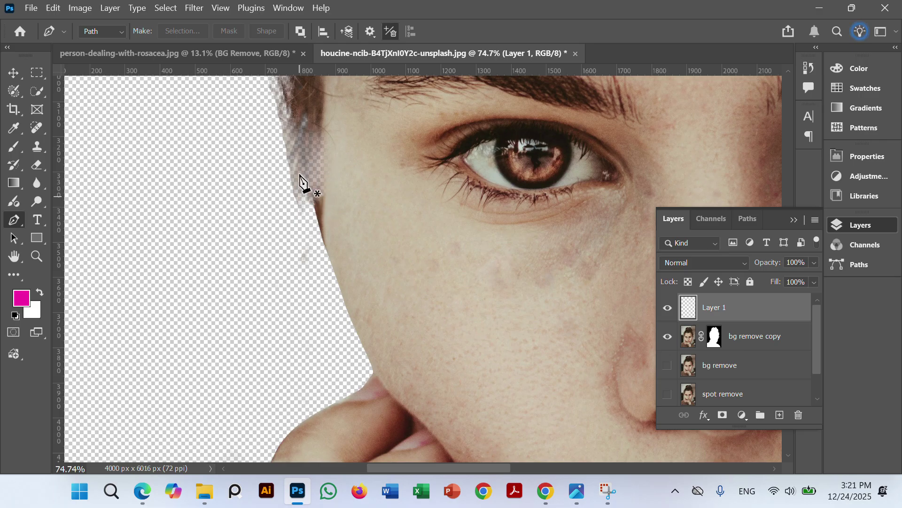
Undo the recent layer edits and the masked copy, back to the active selection around the woman on the bg remove layer
{"action": "key", "text": "ctrl+z"}
{"action": "key", "text": "ctrl+z"}
{"action": "key", "text": "ctrl+z"}
{"action": "key", "text": "ctrl+z"}
{"action": "key", "text": "ctrl+z"}
{"action": "key", "text": "ctrl+z"}
{"action": "key", "text": "ctrl+z"}
{"action": "key", "text": "ctrl+z"}
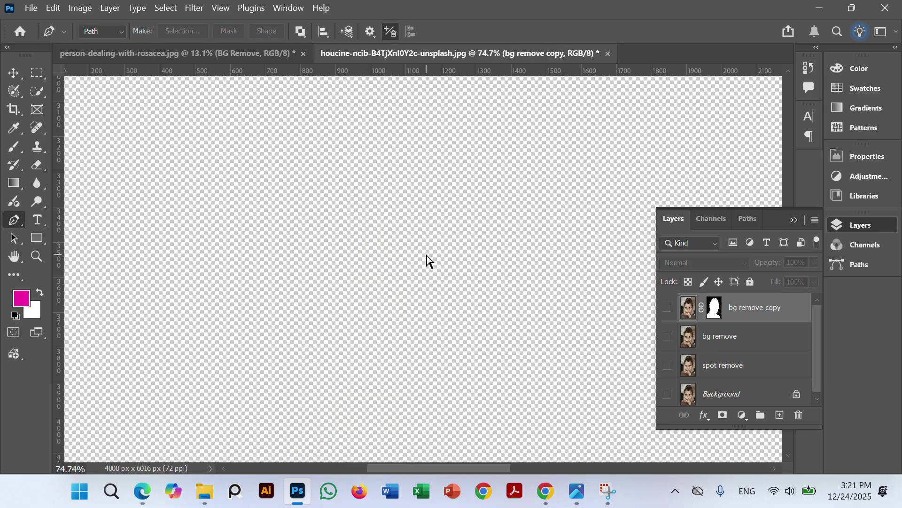
{"action": "key", "text": "ctrl+z"}
{"action": "key", "text": "ctrl+z"}
{"action": "key", "text": "ctrl+z"}
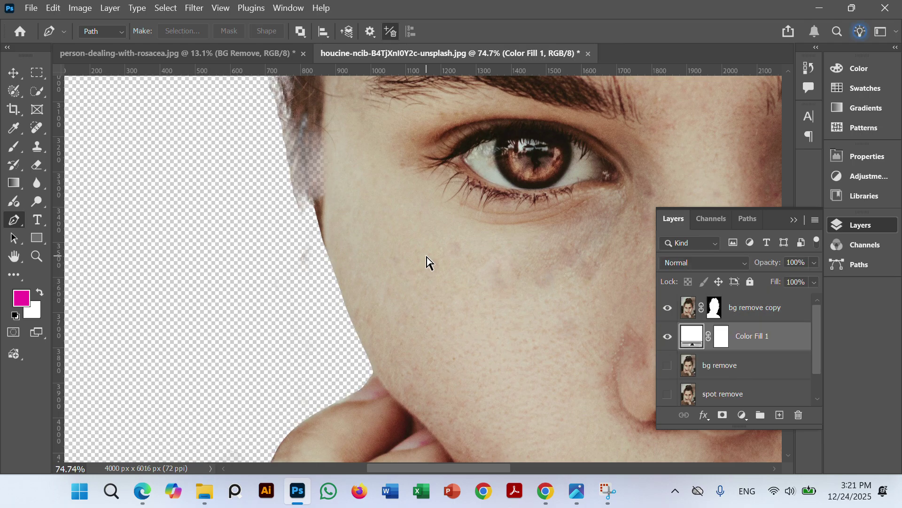
{"action": "scroll", "coordinate": [318, 167], "scroll_direction": "down", "scroll_amount": 10}
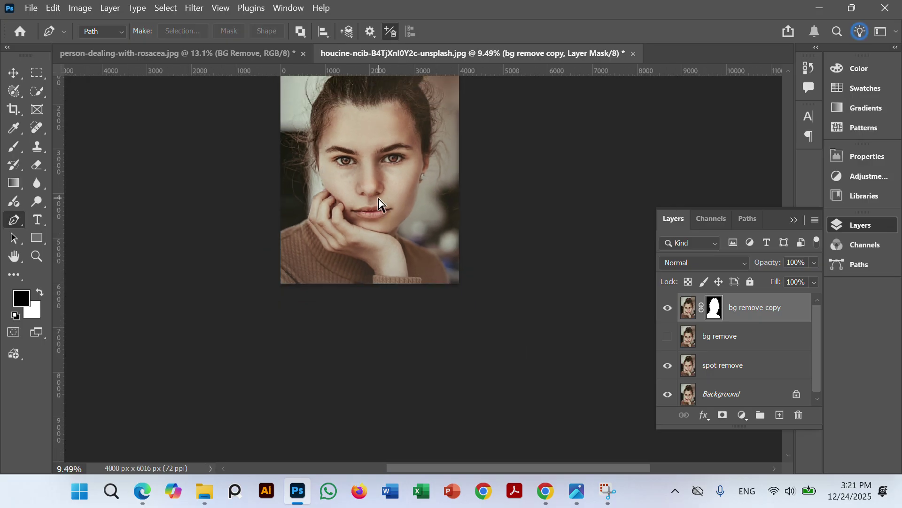
{"action": "key", "text": "ctrl+z"}
{"action": "key", "text": "ctrl+z"}
{"action": "key", "text": "ctrl+z"}
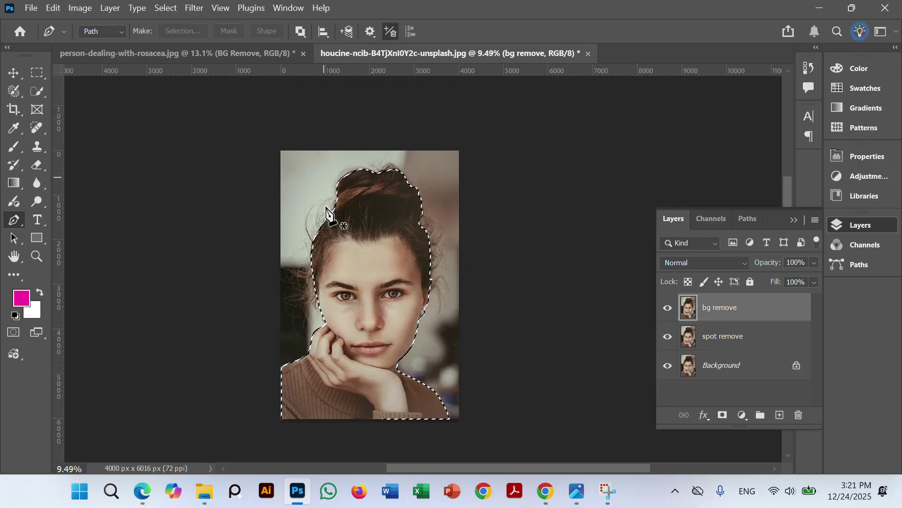
Open Select and Mask for the selection around the woman on the bg remove layer
{"action": "scroll", "coordinate": [332, 197], "scroll_direction": "up", "scroll_amount": 5}
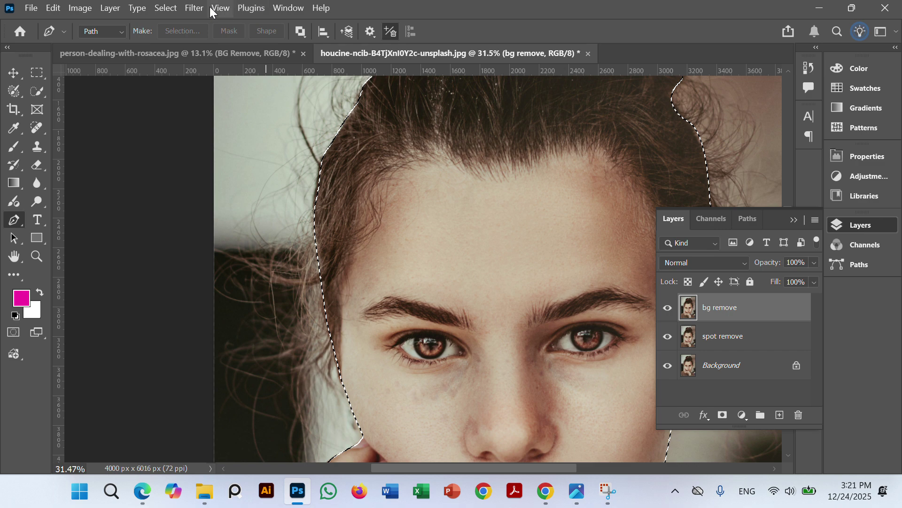
{"action": "left_click", "coordinate": [165, 9]}
{"action": "left_click", "coordinate": [193, 168]}
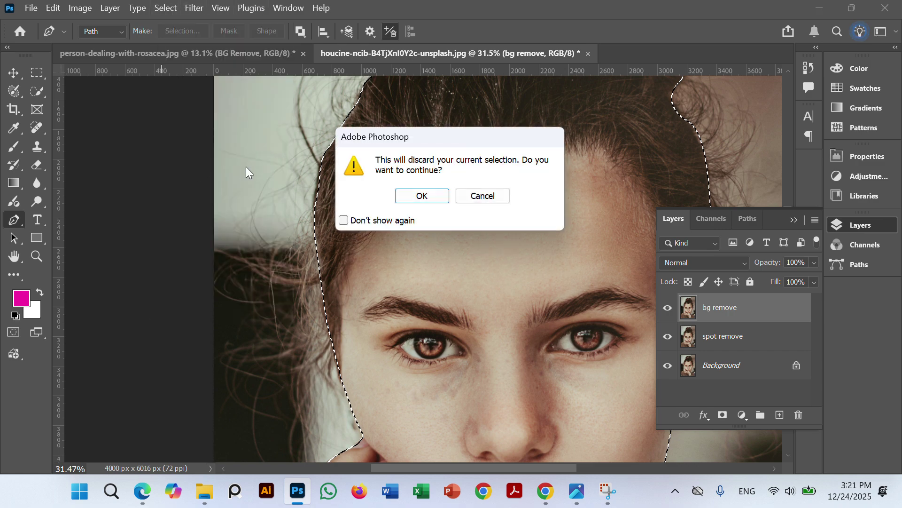
{"action": "left_click", "coordinate": [419, 194]}
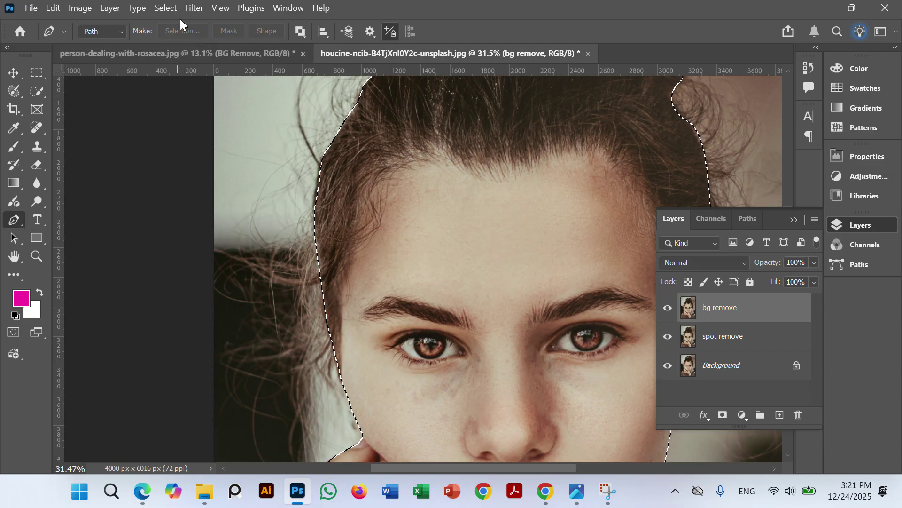
{"action": "left_click", "coordinate": [166, 8]}
{"action": "left_click", "coordinate": [230, 193]}
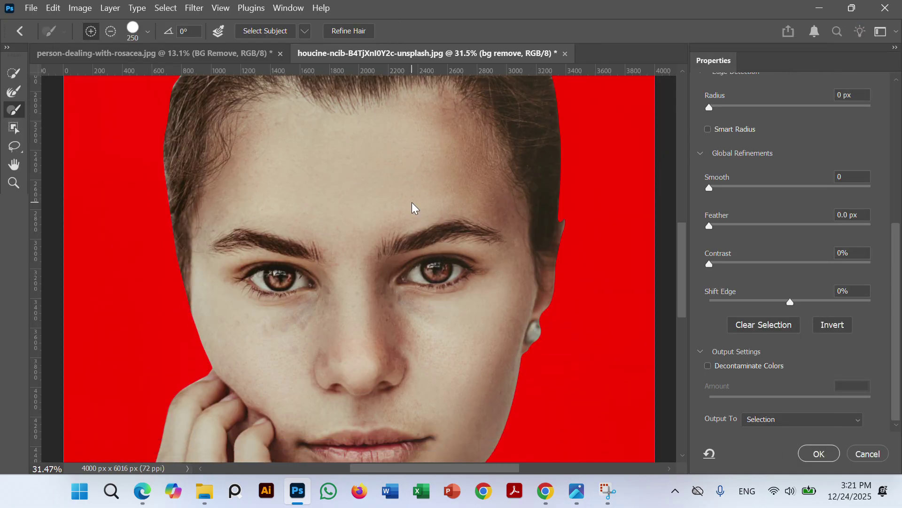
Refine the hair edge between the bun and the temple on the hand side with the Refine Edge Brush at size 100
{"action": "scroll", "coordinate": [244, 215], "scroll_direction": "down", "scroll_amount": 4}
{"action": "scroll", "coordinate": [460, 210], "scroll_direction": "up", "scroll_amount": 6}
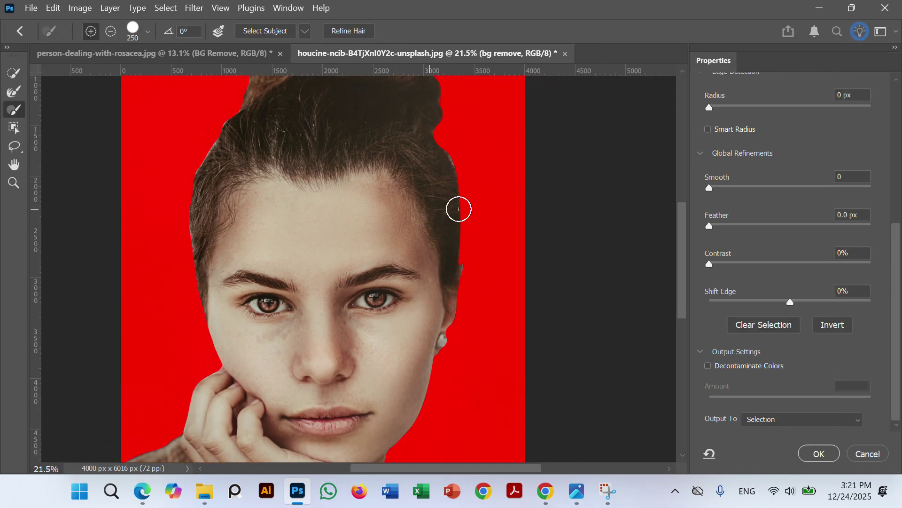
{"action": "scroll", "coordinate": [471, 205], "scroll_direction": "down", "scroll_amount": 1}
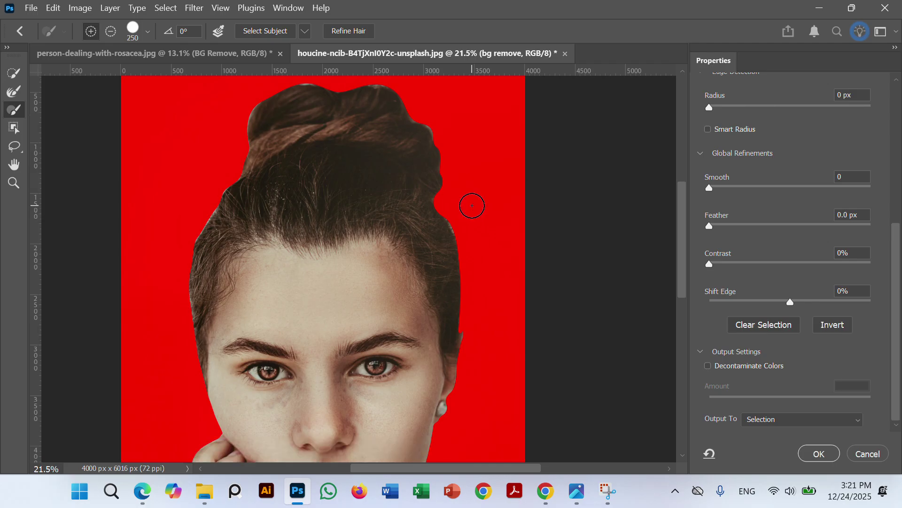
{"action": "left_click", "coordinate": [13, 92]}
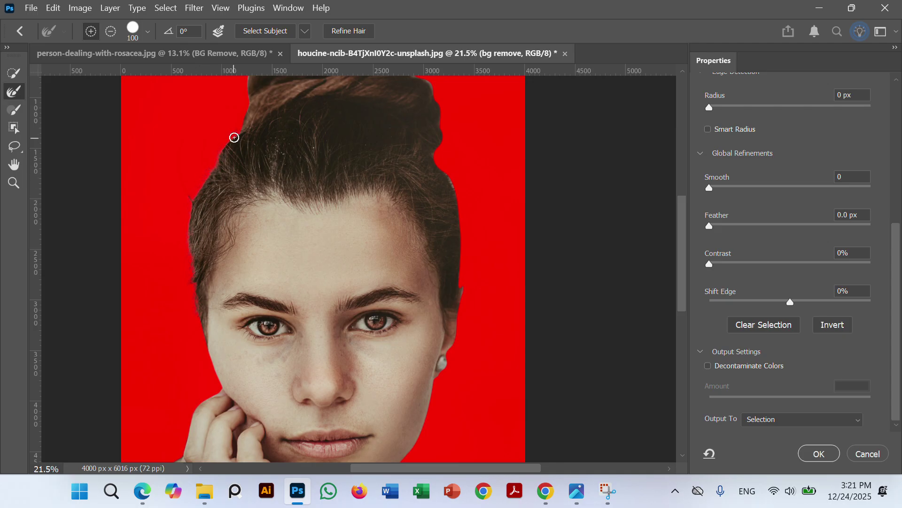
{"action": "left_click_drag", "start_coordinate": [249, 91], "coordinate": [230, 178]}
Set the edge detection radius to 19 px and the red overlay opacity to 47%
{"action": "left_click_drag", "start_coordinate": [737, 106], "coordinate": [738, 106]}
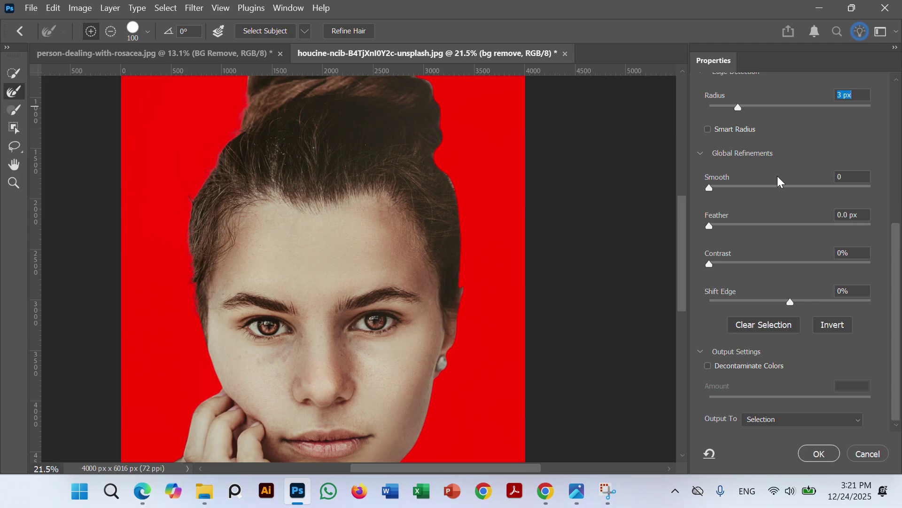
{"action": "scroll", "coordinate": [777, 176], "scroll_direction": "up", "scroll_amount": 2}
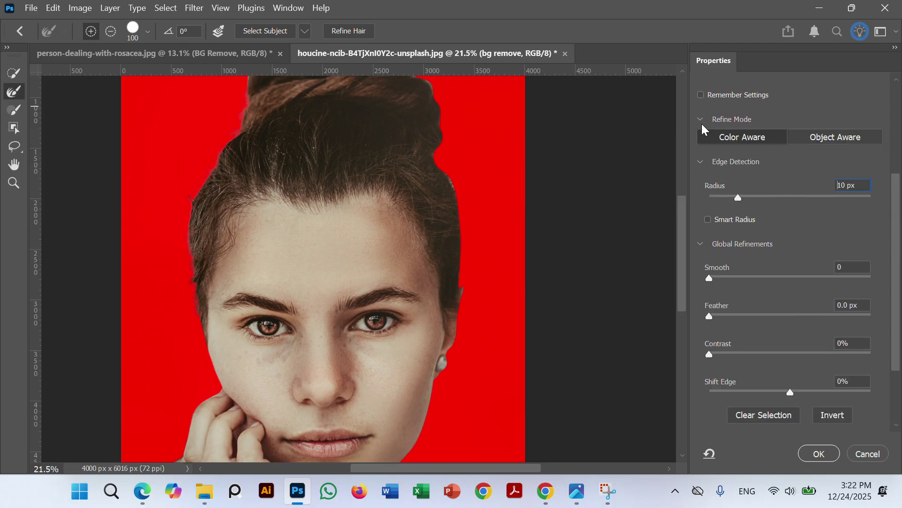
{"action": "scroll", "coordinate": [702, 121], "scroll_direction": "up", "scroll_amount": 3}
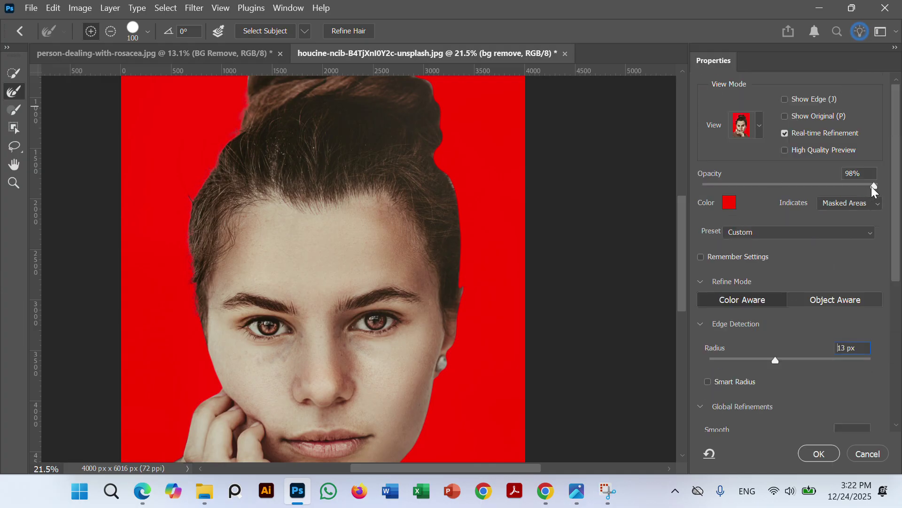
{"action": "left_click", "coordinate": [747, 185]}
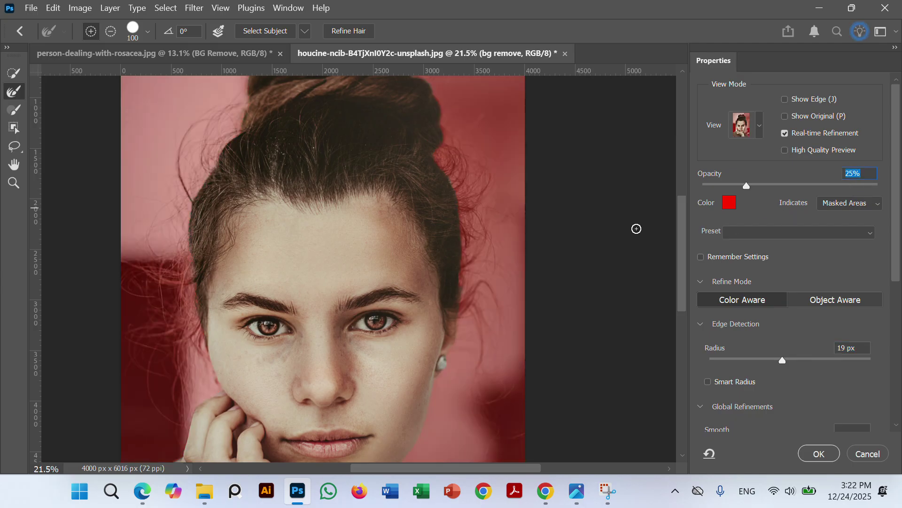
{"action": "left_click_drag", "start_coordinate": [748, 185], "coordinate": [785, 184]}
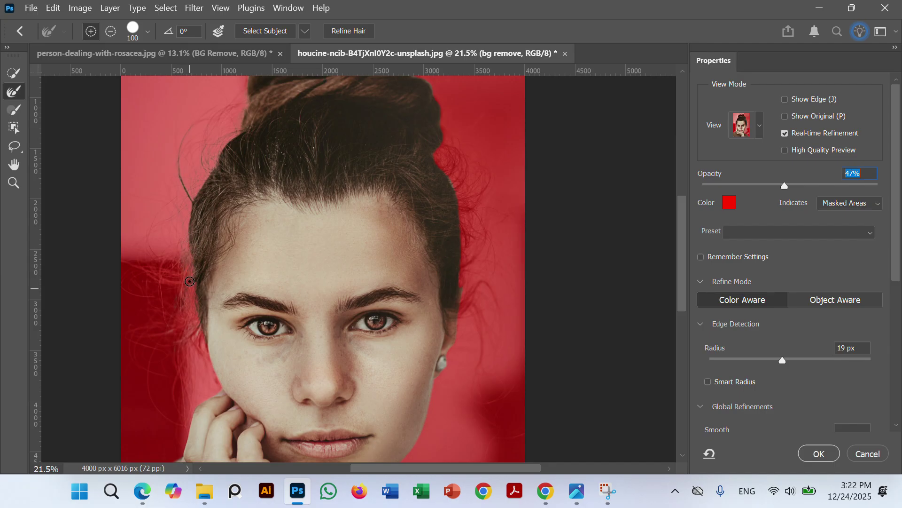
Refine the loose hair below the hand-side temple, and along the earring side of the head with the brush at size 150
{"action": "mouse_move", "coordinate": [191, 286]}
{"action": "left_mouse_down"}
{"action": "mouse_move", "coordinate": [195, 353]}
{"action": "mouse_move", "coordinate": [187, 322]}
{"action": "left_mouse_up"}
{"action": "left_click", "coordinate": [451, 175]}
{"action": "key", "text": "bracketright"}
{"action": "mouse_move", "coordinate": [447, 166]}
{"action": "left_mouse_down"}
{"action": "mouse_move", "coordinate": [456, 179]}
{"action": "mouse_move", "coordinate": [448, 158]}
{"action": "mouse_move", "coordinate": [466, 243]}
{"action": "mouse_move", "coordinate": [461, 313]}
{"action": "mouse_move", "coordinate": [459, 268]}
{"action": "mouse_move", "coordinate": [480, 256]}
{"action": "mouse_move", "coordinate": [465, 270]}
{"action": "left_mouse_up"}
{"action": "mouse_move", "coordinate": [446, 234]}
{"action": "left_mouse_down"}
{"action": "mouse_move", "coordinate": [437, 216]}
{"action": "mouse_move", "coordinate": [441, 151]}
{"action": "mouse_move", "coordinate": [467, 254]}
{"action": "left_mouse_up"}
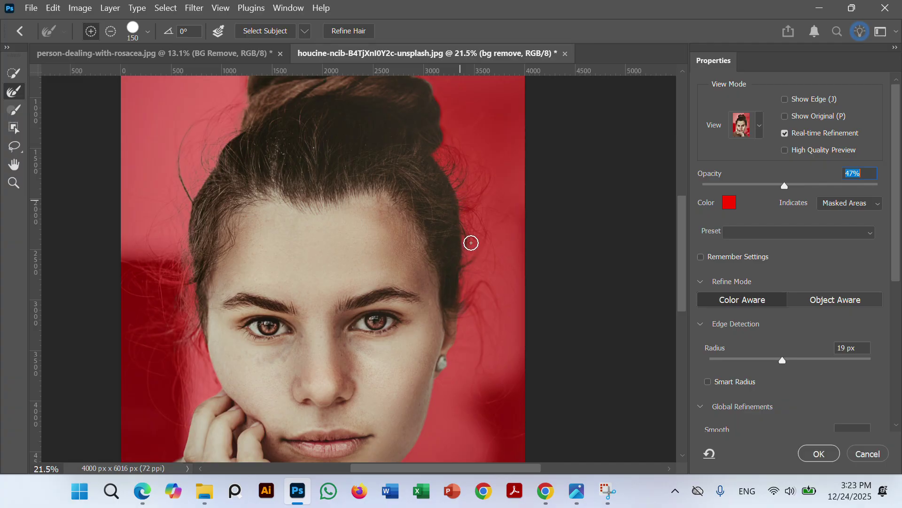
{"action": "left_click_drag", "start_coordinate": [464, 204], "coordinate": [479, 216]}
{"action": "left_click_drag", "start_coordinate": [469, 222], "coordinate": [468, 296]}
Brush over the flyaway hair along the top of the bun with the Refine Edge Brush at size 150
{"action": "scroll", "coordinate": [207, 138], "scroll_direction": "up", "scroll_amount": 2}
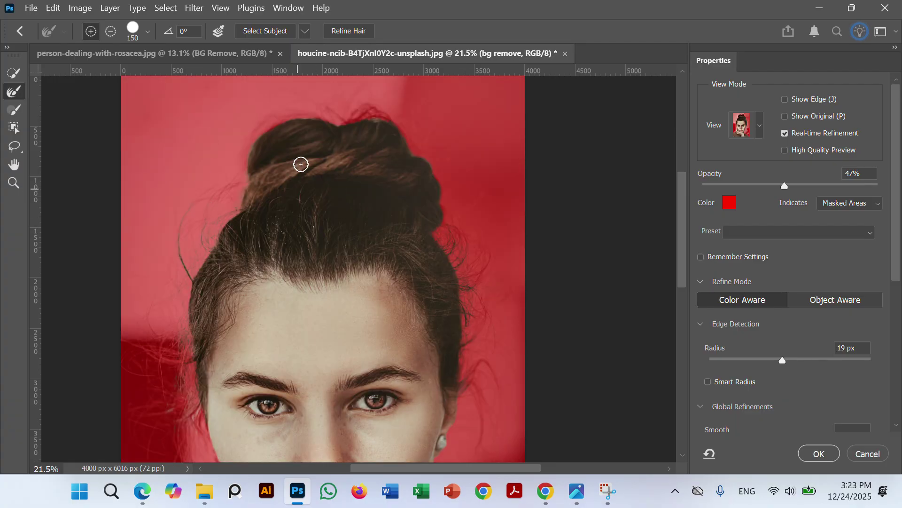
{"action": "mouse_move", "coordinate": [349, 126]}
{"action": "left_mouse_down"}
{"action": "mouse_move", "coordinate": [380, 111]}
{"action": "mouse_move", "coordinate": [396, 128]}
{"action": "left_mouse_up"}
{"action": "mouse_move", "coordinate": [264, 133]}
{"action": "left_mouse_down"}
{"action": "mouse_move", "coordinate": [286, 119]}
{"action": "mouse_move", "coordinate": [285, 130]}
{"action": "left_mouse_up"}
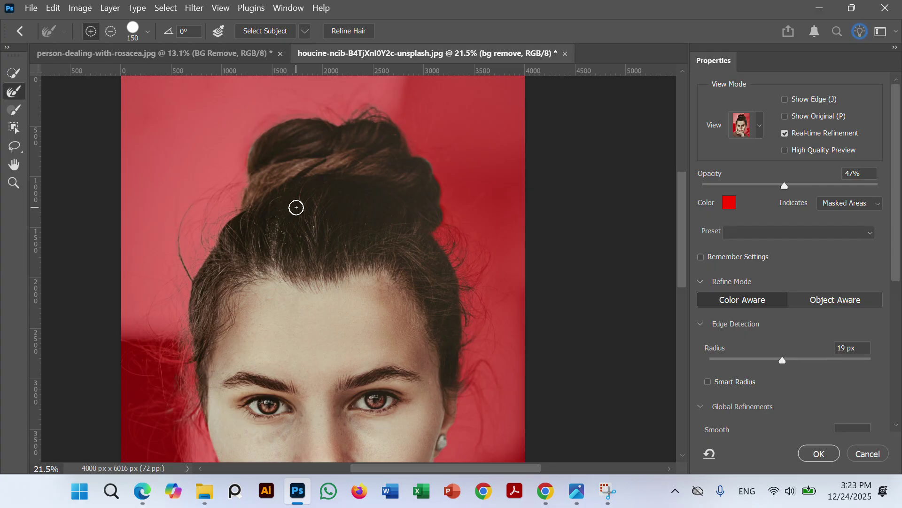
Refine the loose strands beside the temple and cheek on the hand side with the Refine Edge Brush at size 150
{"action": "scroll", "coordinate": [297, 205], "scroll_direction": "down", "scroll_amount": 5}
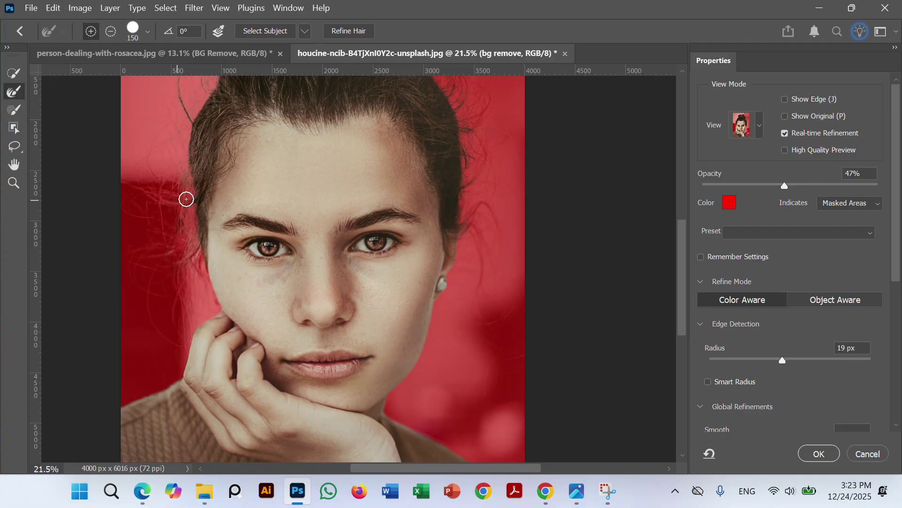
{"action": "left_click_drag", "start_coordinate": [197, 196], "coordinate": [170, 207]}
{"action": "mouse_move", "coordinate": [200, 203]}
{"action": "left_mouse_down"}
{"action": "mouse_move", "coordinate": [170, 205]}
{"action": "mouse_move", "coordinate": [205, 200]}
{"action": "mouse_move", "coordinate": [169, 202]}
{"action": "mouse_move", "coordinate": [193, 198]}
{"action": "left_mouse_up"}
{"action": "left_click", "coordinate": [174, 292]}
{"action": "left_click", "coordinate": [187, 230]}
{"action": "scroll", "coordinate": [168, 215], "scroll_direction": "up", "scroll_amount": 2}
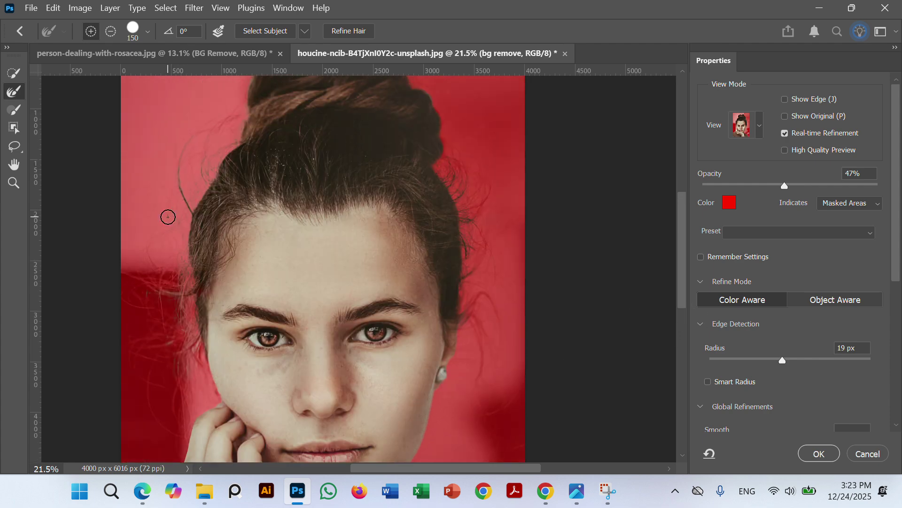
Output the refined selection as a new layer with layer mask
{"action": "scroll", "coordinate": [322, 181], "scroll_direction": "down", "scroll_amount": 4}
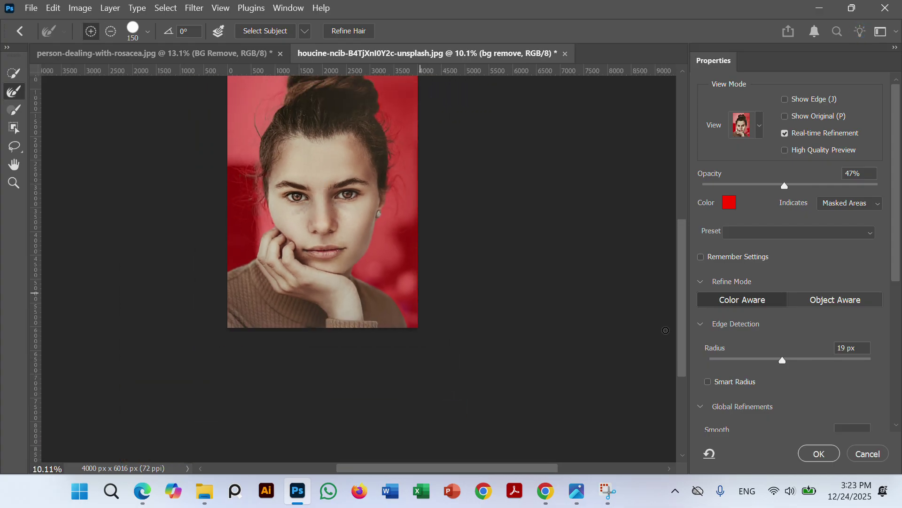
{"action": "scroll", "coordinate": [794, 345], "scroll_direction": "down", "scroll_amount": 3}
{"action": "scroll", "coordinate": [791, 339], "scroll_direction": "down", "scroll_amount": 4}
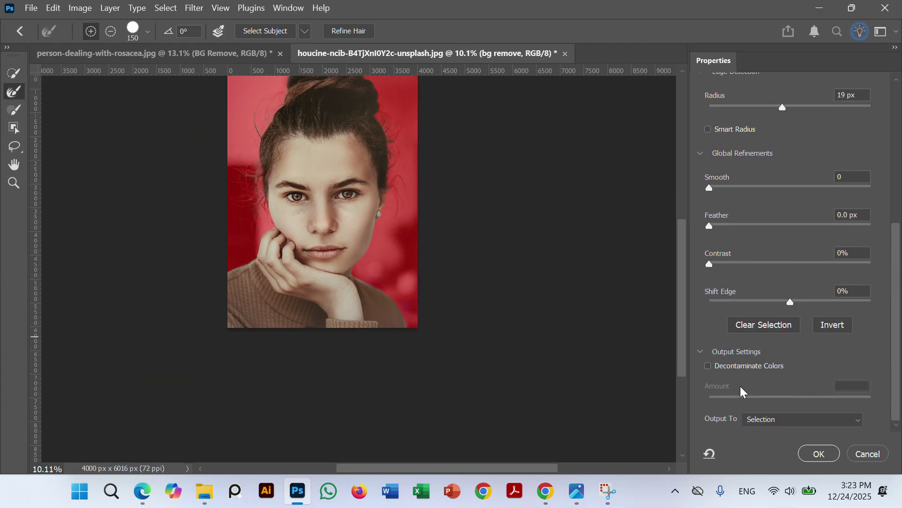
{"action": "left_click", "coordinate": [776, 421]}
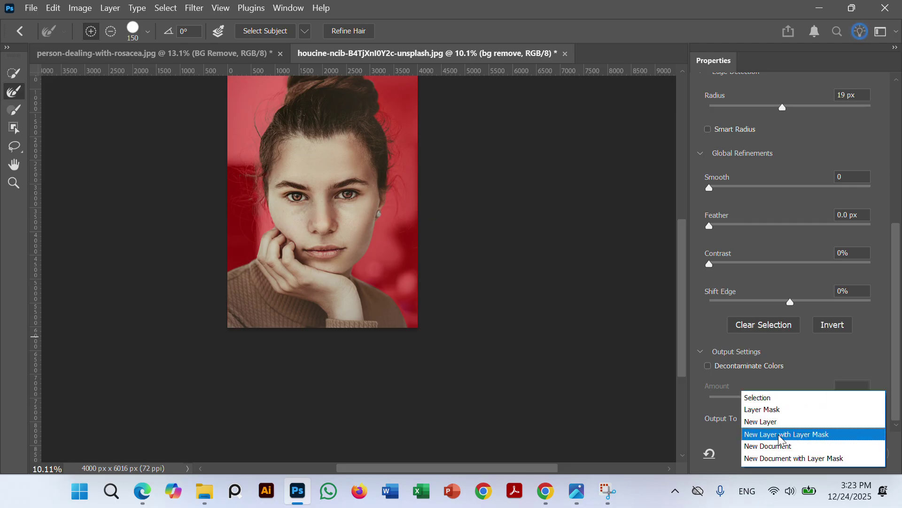
{"action": "left_click", "coordinate": [782, 431]}
{"action": "left_click", "coordinate": [819, 452]}
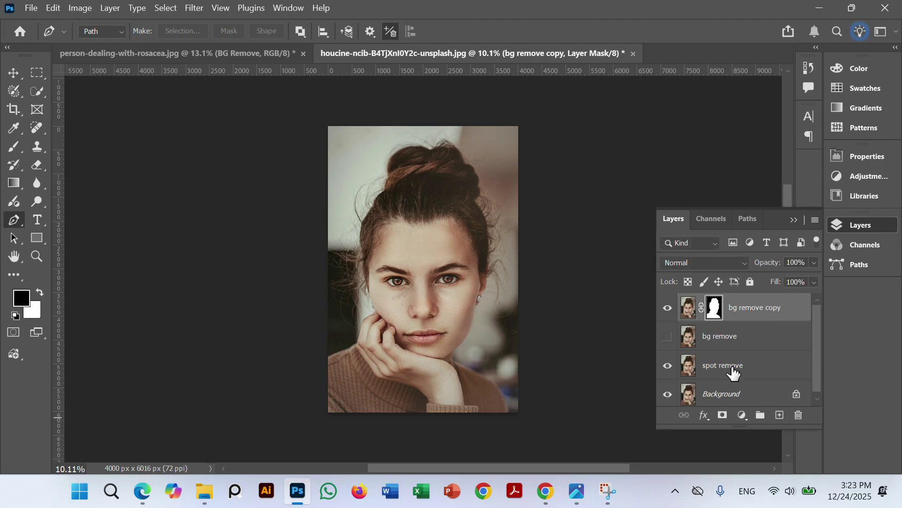
Hide the spot remove and Background layers and inspect the cutout's hair edges against transparency
{"action": "left_click", "coordinate": [667, 365]}
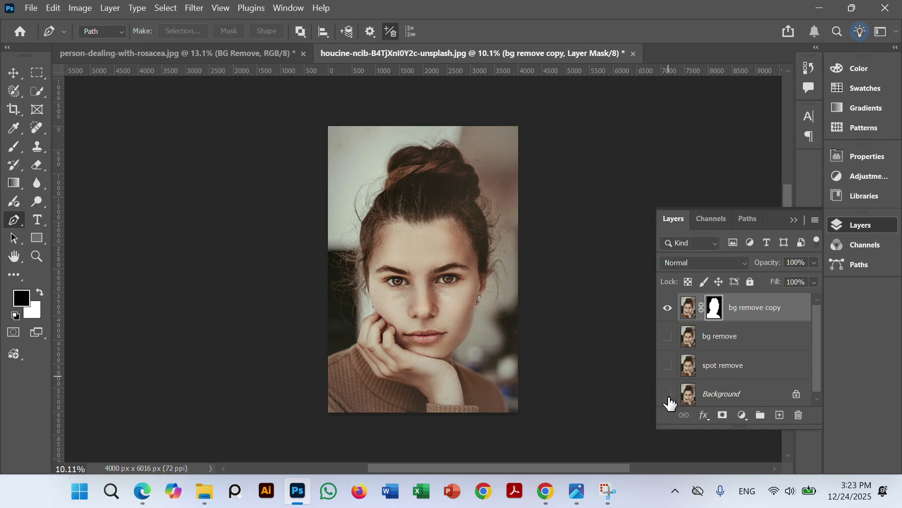
{"action": "left_click", "coordinate": [667, 394]}
{"action": "scroll", "coordinate": [423, 256], "scroll_direction": "up", "scroll_amount": 5}
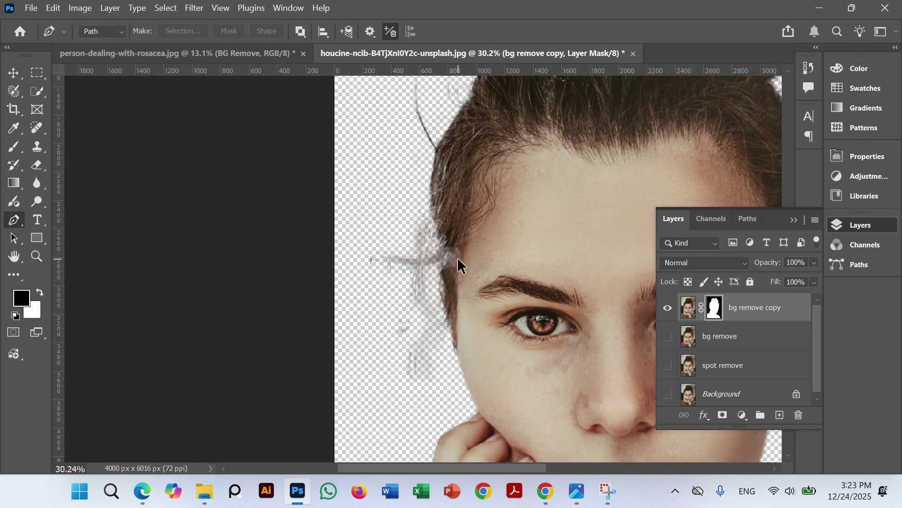
{"action": "scroll", "coordinate": [461, 264], "scroll_direction": "up", "scroll_amount": 2}
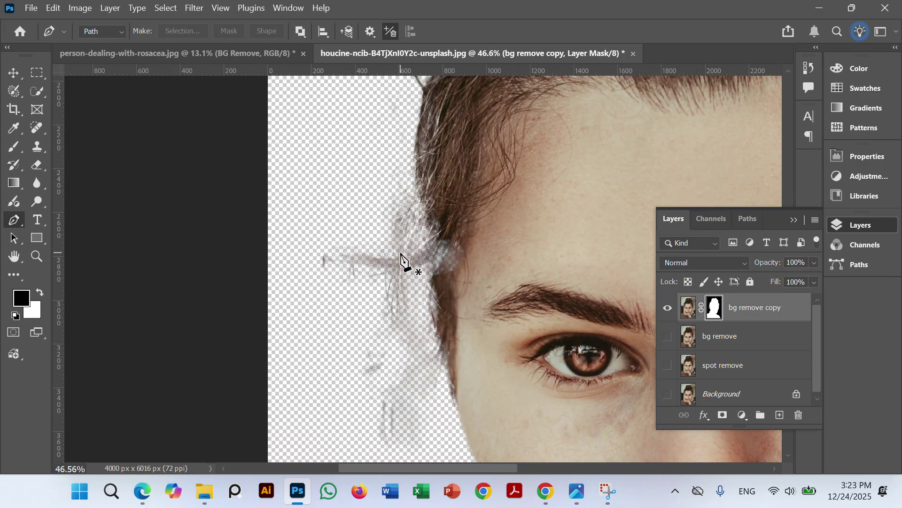
{"action": "scroll", "coordinate": [407, 258], "scroll_direction": "down", "scroll_amount": 3}
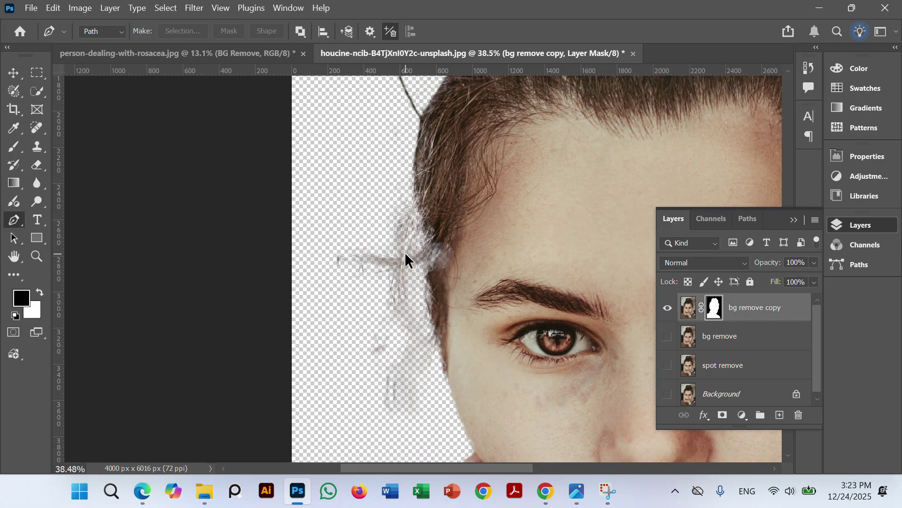
{"action": "left_click_drag", "start_coordinate": [429, 228], "coordinate": [435, 262]}
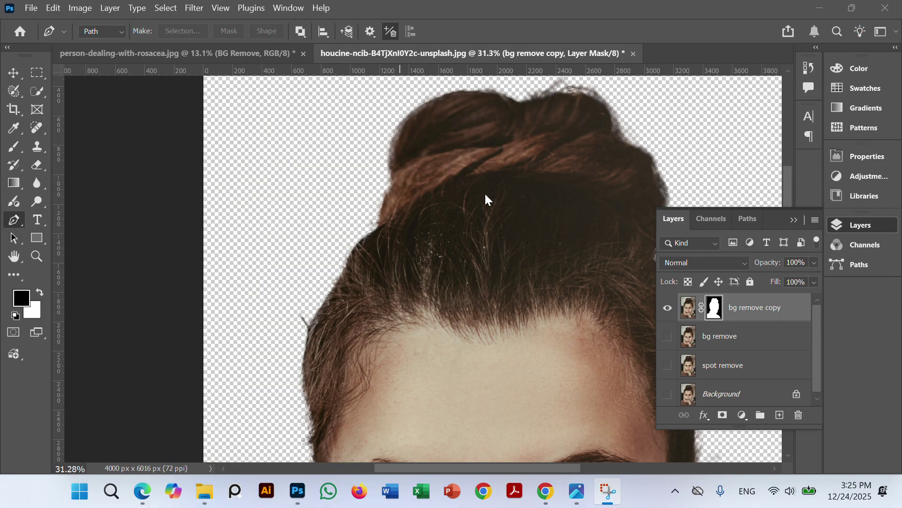
{"action": "scroll", "coordinate": [272, 272], "scroll_direction": "down", "scroll_amount": 5}
{"action": "scroll", "coordinate": [298, 283], "scroll_direction": "down", "scroll_amount": 5}
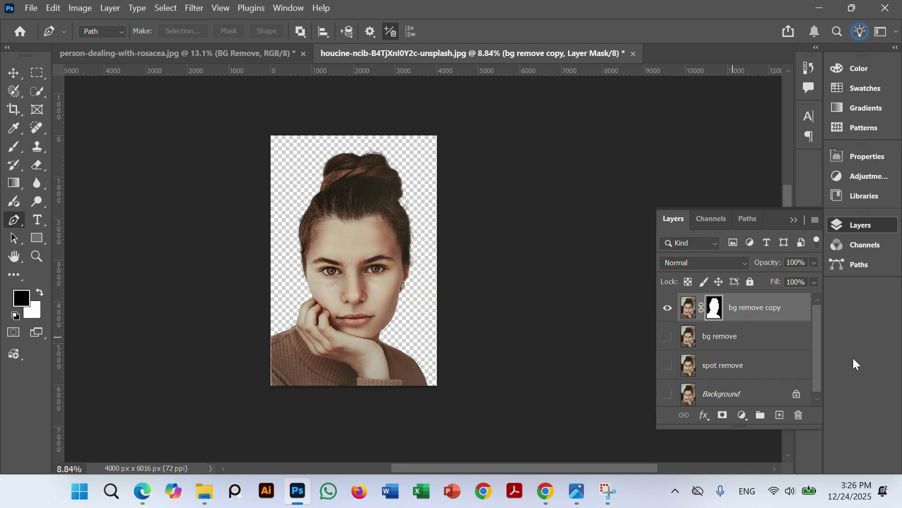
{"action": "scroll", "coordinate": [319, 337], "scroll_direction": "up", "scroll_amount": 2}
{"action": "scroll", "coordinate": [325, 334], "scroll_direction": "up", "scroll_amount": 3}
{"action": "scroll", "coordinate": [345, 305], "scroll_direction": "down", "scroll_amount": 6}
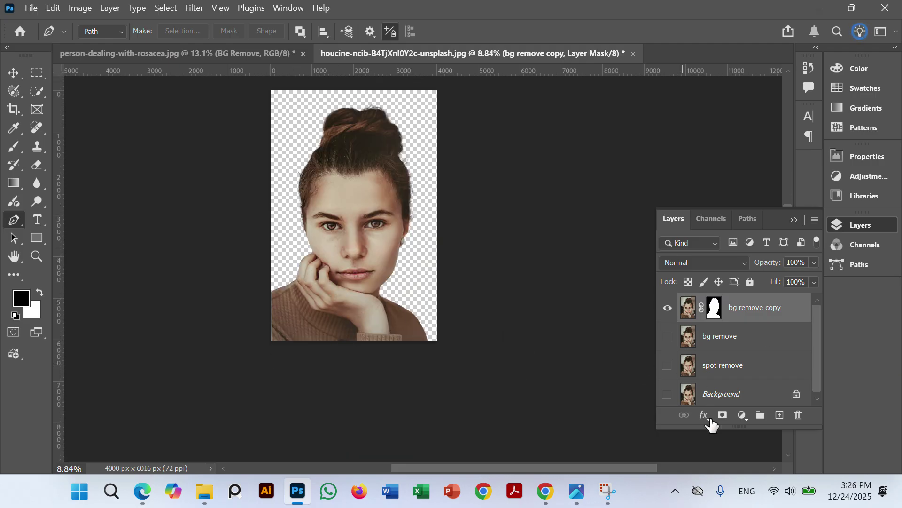
{"action": "left_click", "coordinate": [744, 416]}
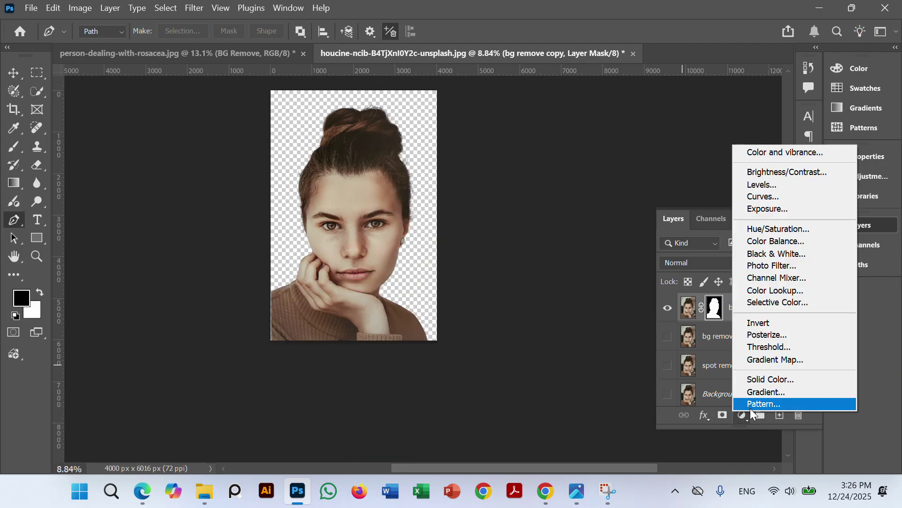
{"action": "left_click", "coordinate": [770, 377]}
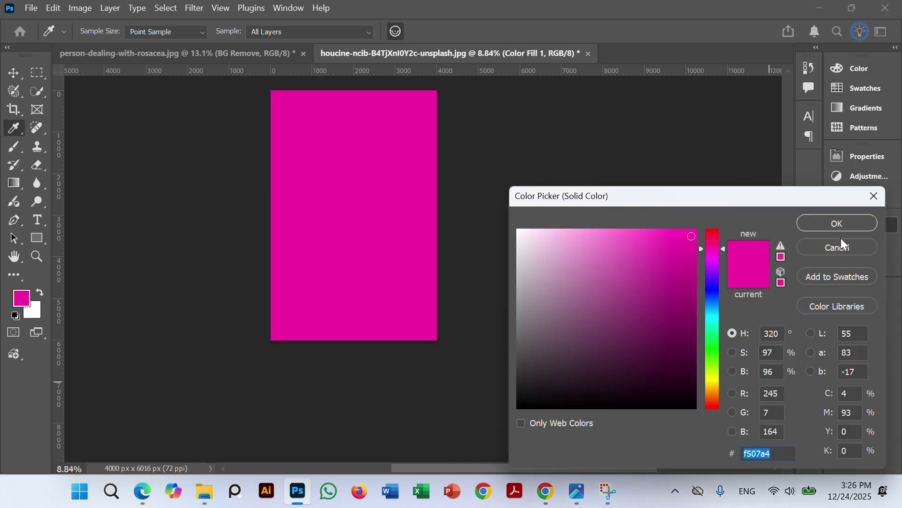
{"action": "left_click", "coordinate": [841, 246]}
Add a near-white (fcfcfc) solid color fill layer and place it directly below the bg remove copy layer
{"action": "left_click", "coordinate": [743, 416]}
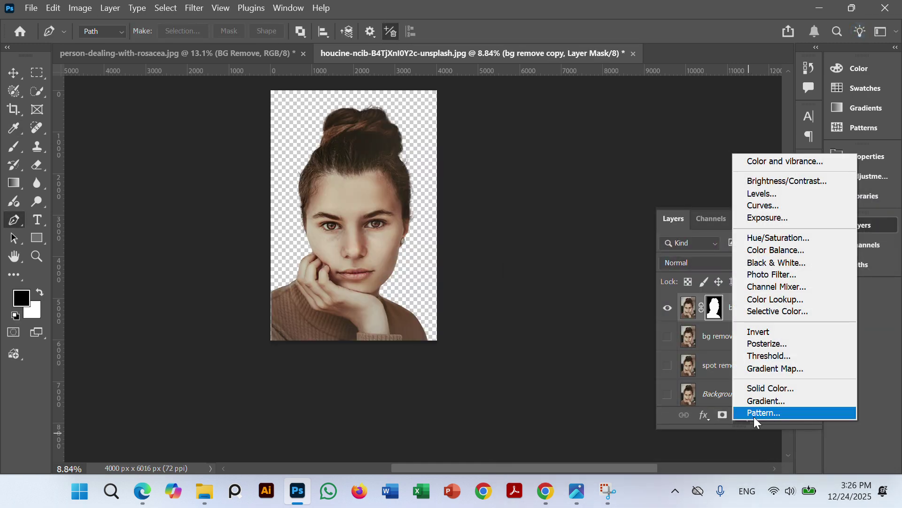
{"action": "left_click", "coordinate": [771, 389]}
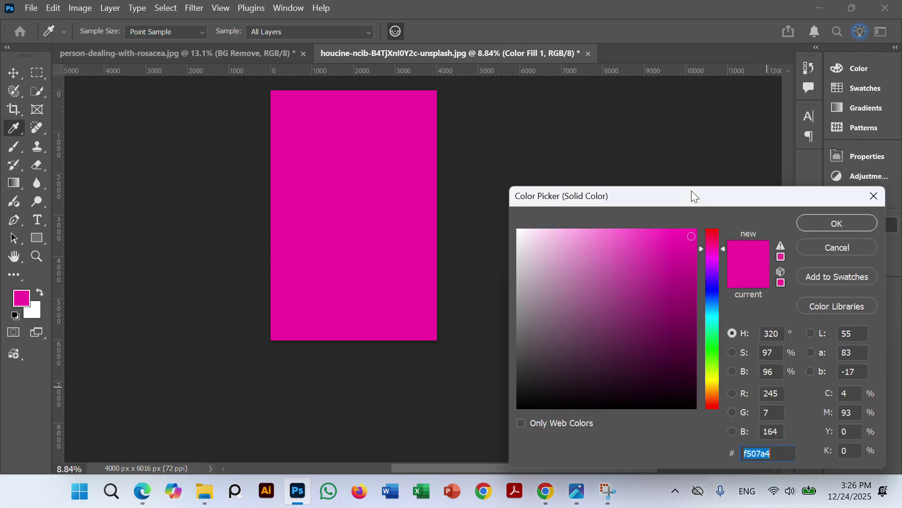
{"action": "left_click_drag", "start_coordinate": [530, 239], "coordinate": [519, 231]}
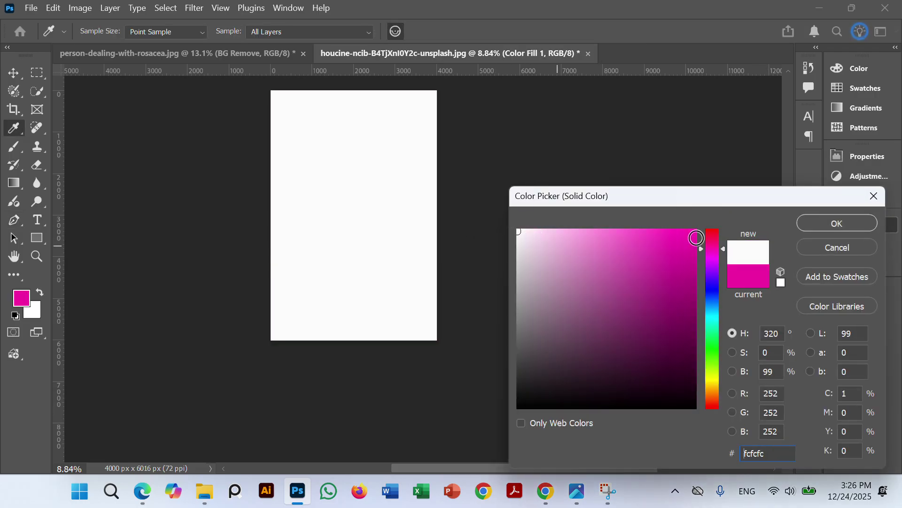
{"action": "left_click", "coordinate": [836, 224]}
{"action": "left_click_drag", "start_coordinate": [746, 310], "coordinate": [744, 350]}
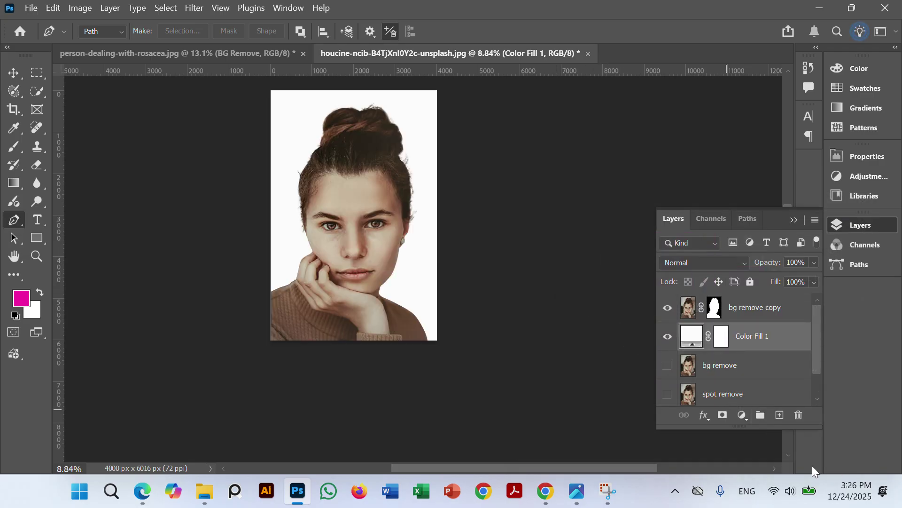
{"action": "left_click", "coordinate": [743, 416]}
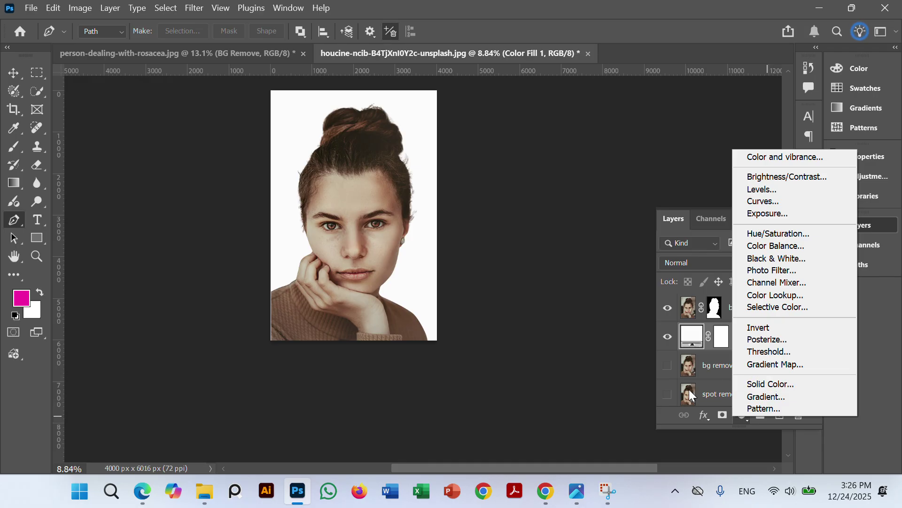
{"action": "left_click", "coordinate": [605, 393]}
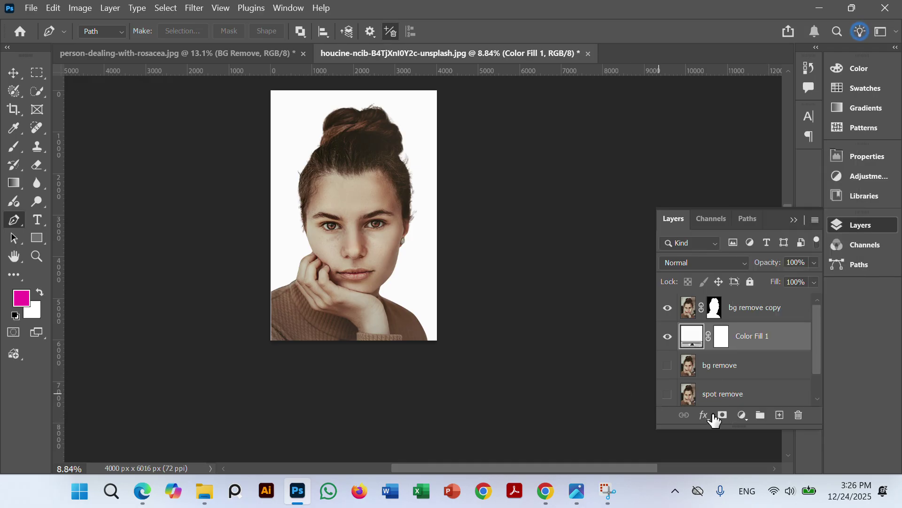
{"action": "left_click", "coordinate": [742, 415]}
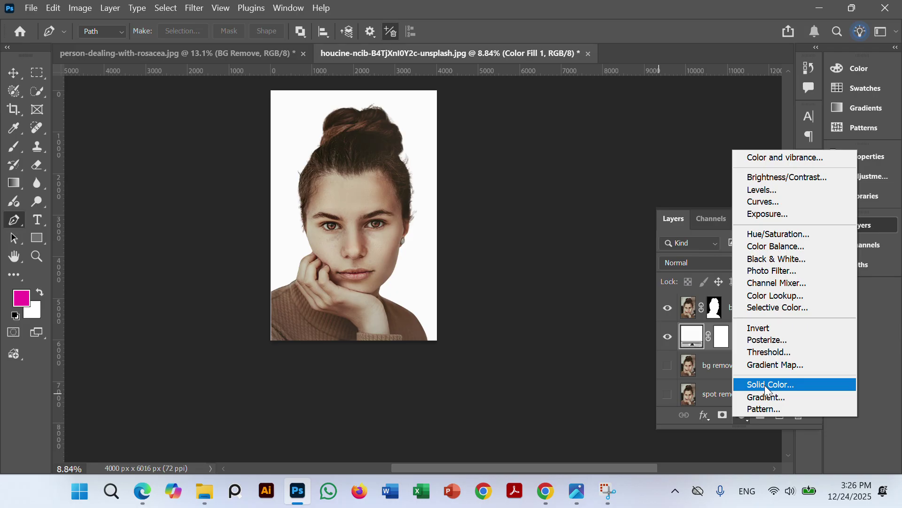
{"action": "left_click", "coordinate": [591, 318]}
{"action": "scroll", "coordinate": [524, 328], "scroll_direction": "up", "scroll_amount": 3}
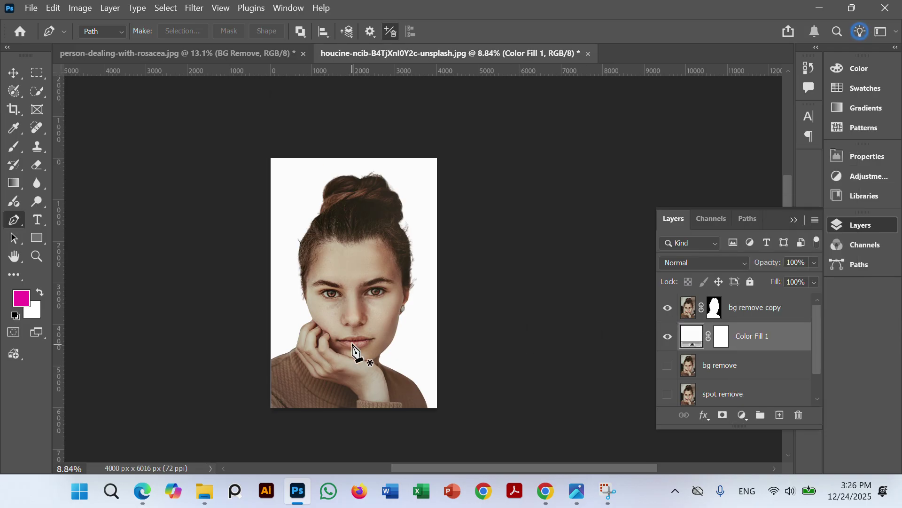
{"action": "scroll", "coordinate": [347, 368], "scroll_direction": "up", "scroll_amount": 8}
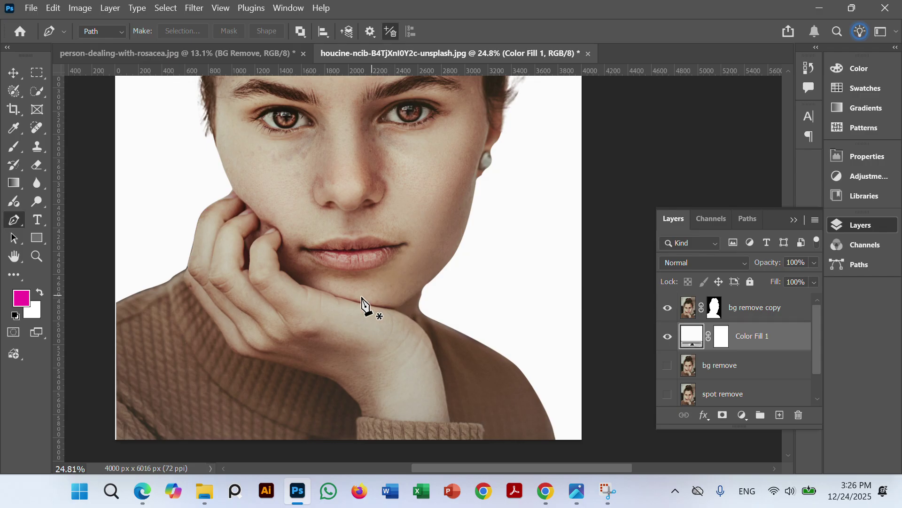
Add a new empty layer above the bg remove copy layer for recoloring the lips
{"action": "scroll", "coordinate": [332, 276], "scroll_direction": "up", "scroll_amount": 2}
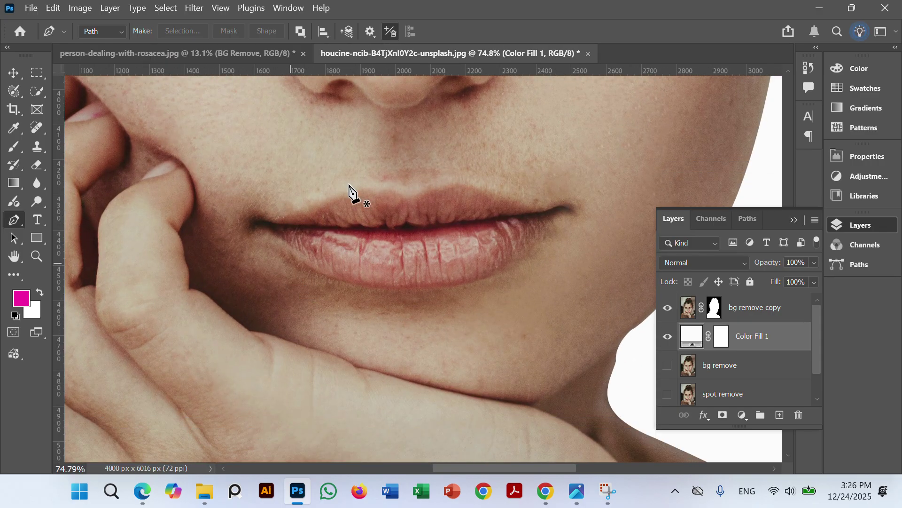
{"action": "scroll", "coordinate": [422, 228], "scroll_direction": "up", "scroll_amount": 2}
{"action": "left_click_drag", "start_coordinate": [422, 228], "coordinate": [379, 203]}
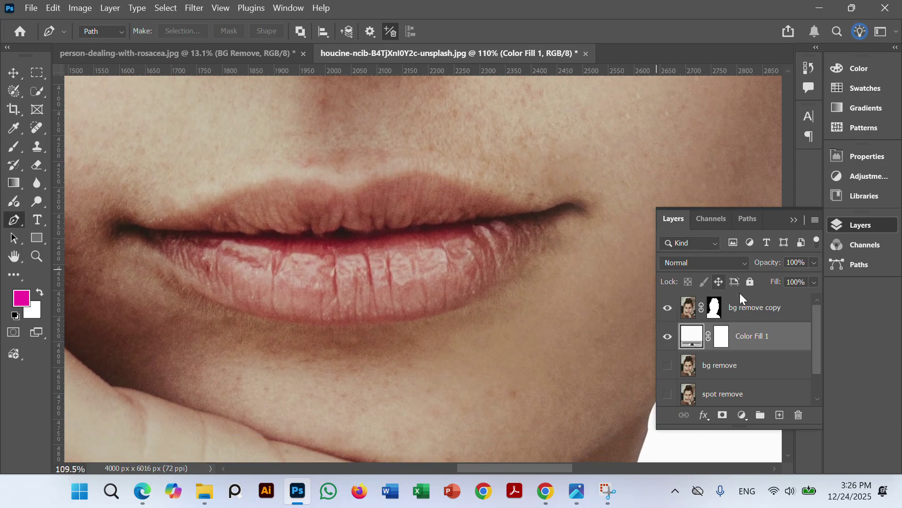
{"action": "left_click", "coordinate": [768, 320]}
{"action": "left_click", "coordinate": [780, 416]}
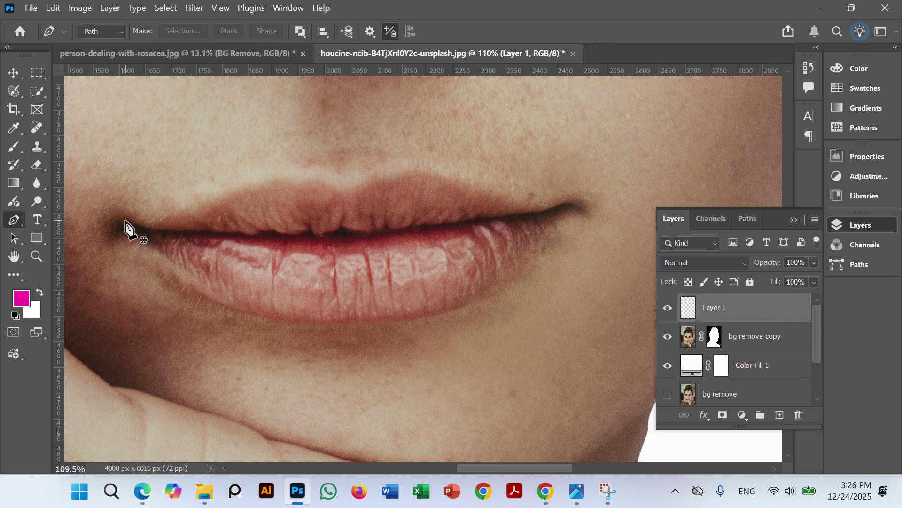
{"action": "left_click_drag", "start_coordinate": [115, 212], "coordinate": [120, 213]}
{"action": "left_click_drag", "start_coordinate": [188, 205], "coordinate": [219, 193]}
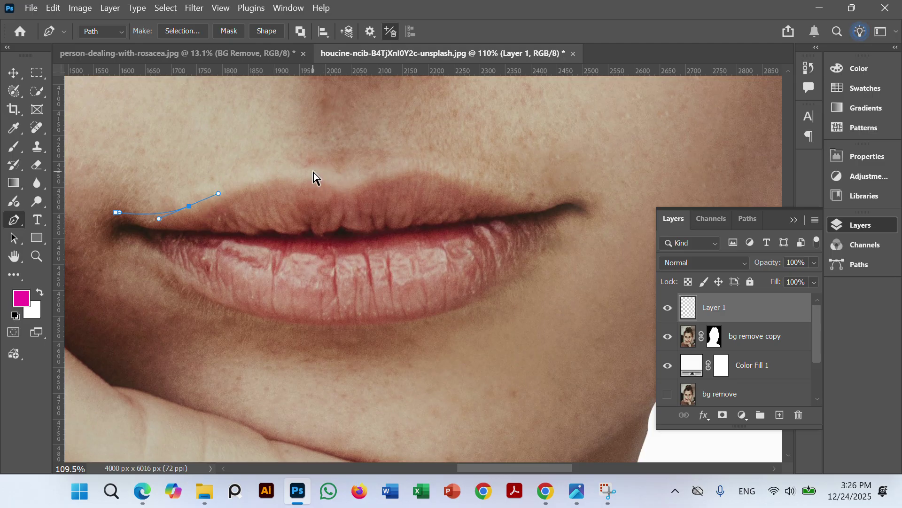
{"action": "key", "text": "ctrl+z"}
{"action": "key", "text": "ctrl+z"}
Trace the upper lip's outline with the Pen tool, from the mouth corner on the hand side to the opposite corner
{"action": "left_click", "coordinate": [116, 199]}
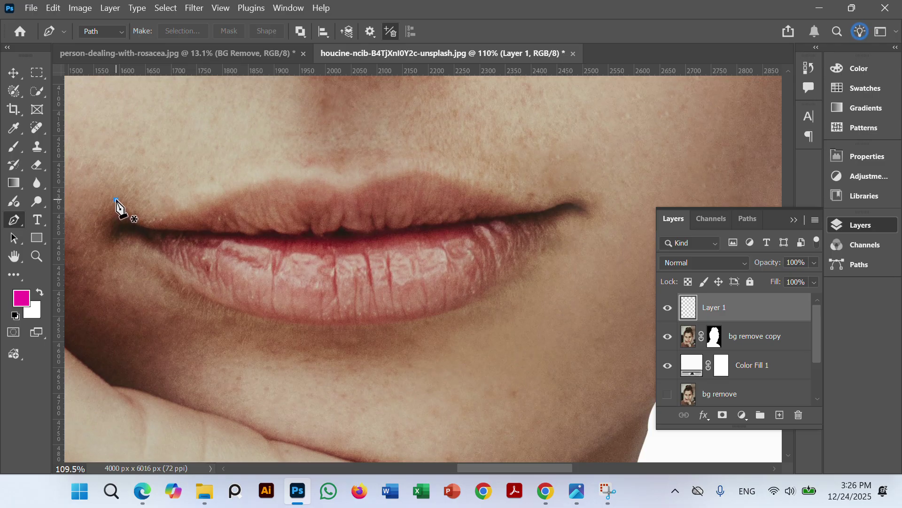
{"action": "left_click_drag", "start_coordinate": [210, 193], "coordinate": [243, 169]}
{"action": "left_click_drag", "start_coordinate": [305, 169], "coordinate": [337, 181]}
{"action": "left_click_drag", "start_coordinate": [385, 167], "coordinate": [478, 172]}
{"action": "left_click_drag", "start_coordinate": [549, 180], "coordinate": [607, 188]}
{"action": "key", "text": "ctrl+z"}
{"action": "left_click", "coordinate": [599, 205]}
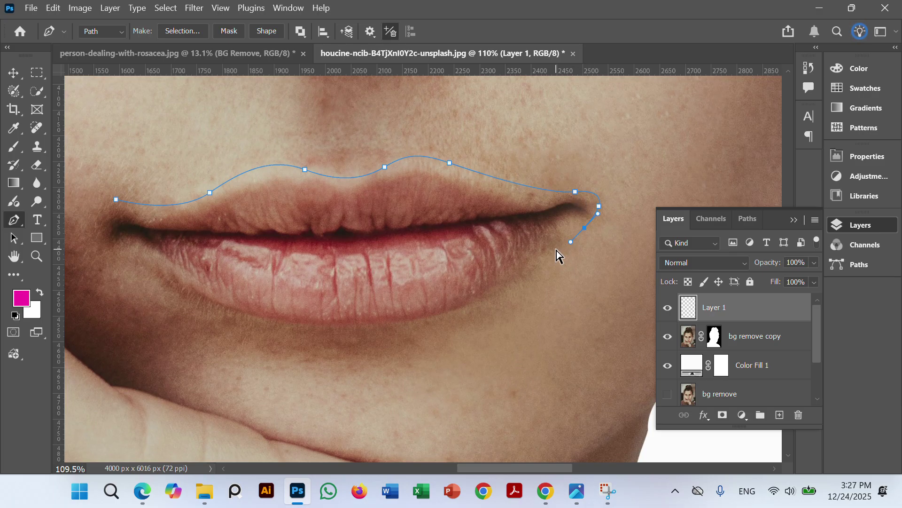
Continue the path around the lower lip back to its starting point and convert the closed path to a selection
{"action": "left_click_drag", "start_coordinate": [561, 241], "coordinate": [521, 280]}
{"action": "key", "text": "ctrl+z"}
{"action": "left_click", "coordinate": [520, 294]}
{"action": "left_click_drag", "start_coordinate": [520, 295], "coordinate": [495, 302]}
{"action": "left_click", "coordinate": [450, 318]}
{"action": "left_click_drag", "start_coordinate": [371, 333], "coordinate": [336, 340]}
{"action": "left_click_drag", "start_coordinate": [269, 326], "coordinate": [248, 323]}
{"action": "left_click", "coordinate": [204, 315]}
{"action": "left_click", "coordinate": [167, 285]}
{"action": "left_click_drag", "start_coordinate": [132, 258], "coordinate": [104, 204]}
{"action": "left_click", "coordinate": [116, 199]}
{"action": "key", "text": "ctrl+Return"}
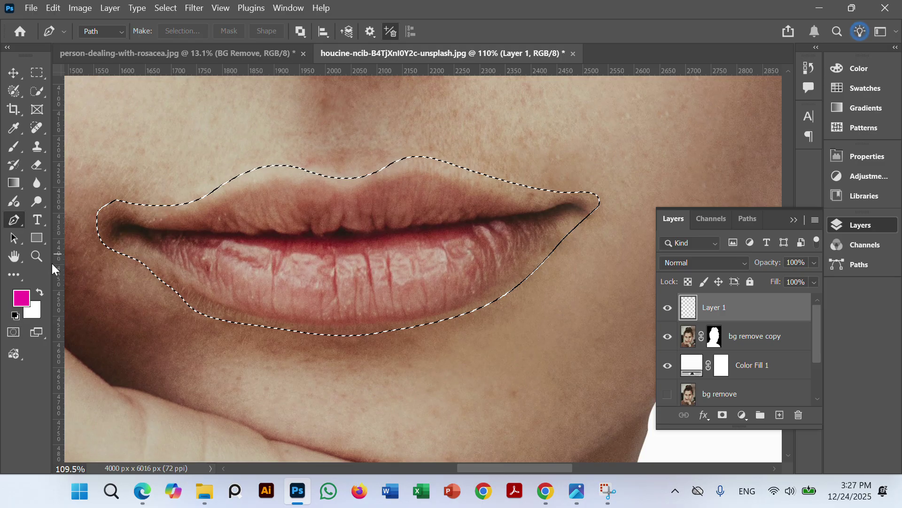
Fill the lip selection on Layer 1 with red (fc031a) as the foreground color and clear the selection
{"action": "left_click", "coordinate": [23, 297]}
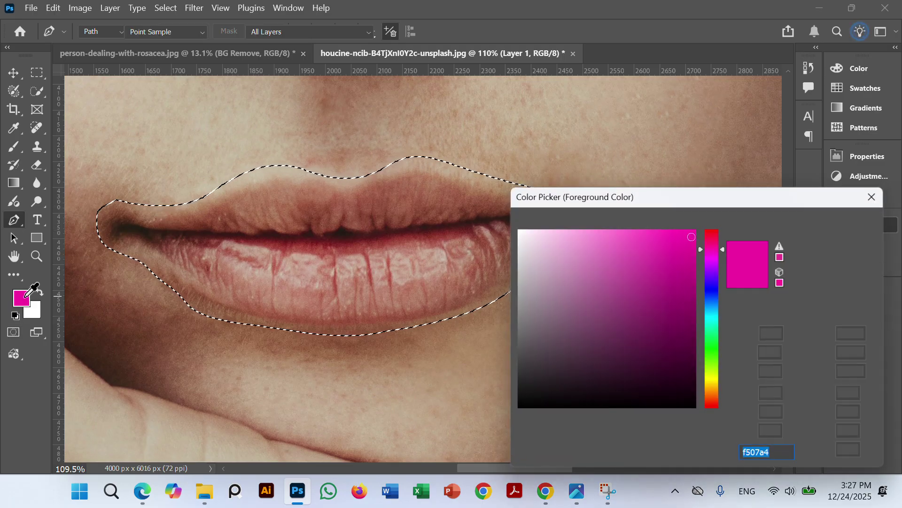
{"action": "left_click", "coordinate": [714, 231]}
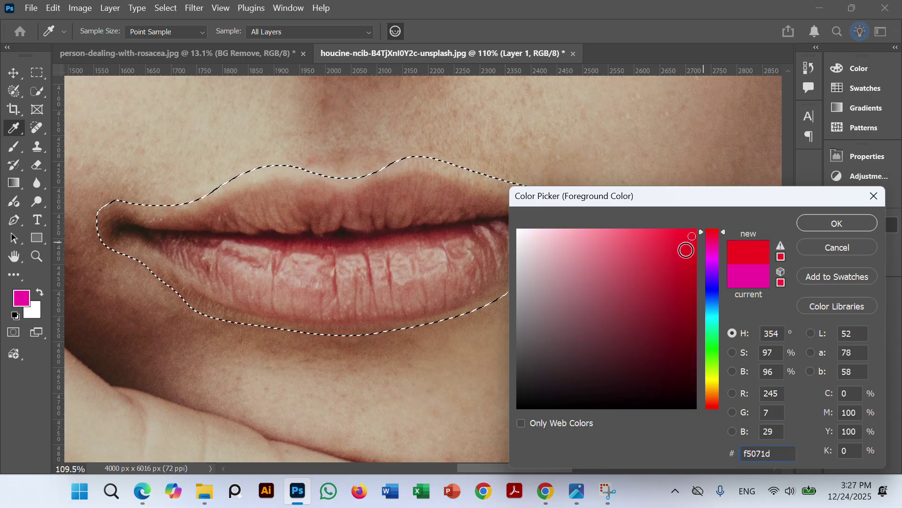
{"action": "left_click", "coordinate": [694, 241]}
{"action": "left_click_drag", "start_coordinate": [694, 241], "coordinate": [695, 231]}
{"action": "key", "text": "p"}
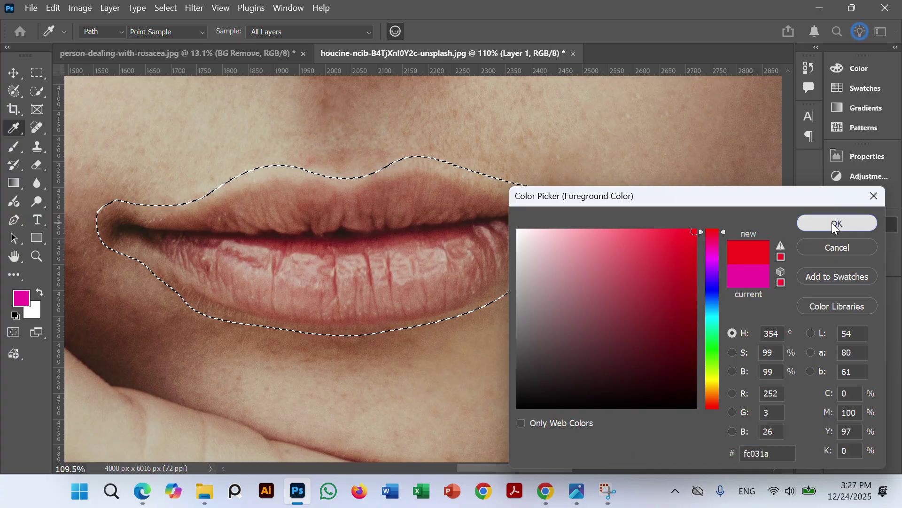
{"action": "left_click", "coordinate": [832, 223]}
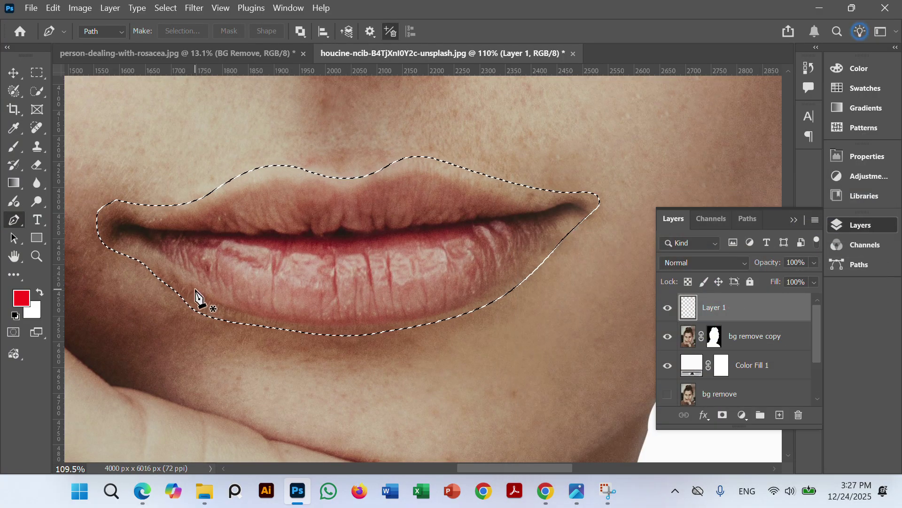
{"action": "key", "text": "alt+BackSpace"}
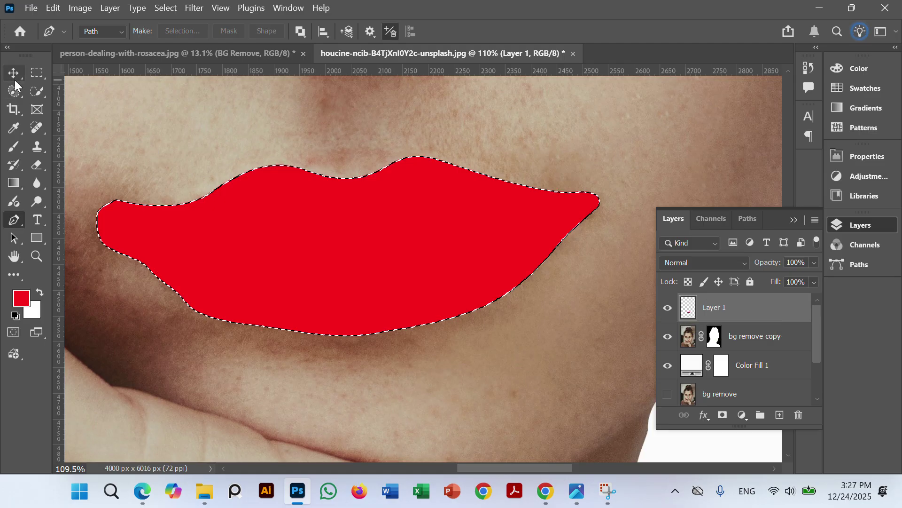
{"action": "key", "text": "v"}
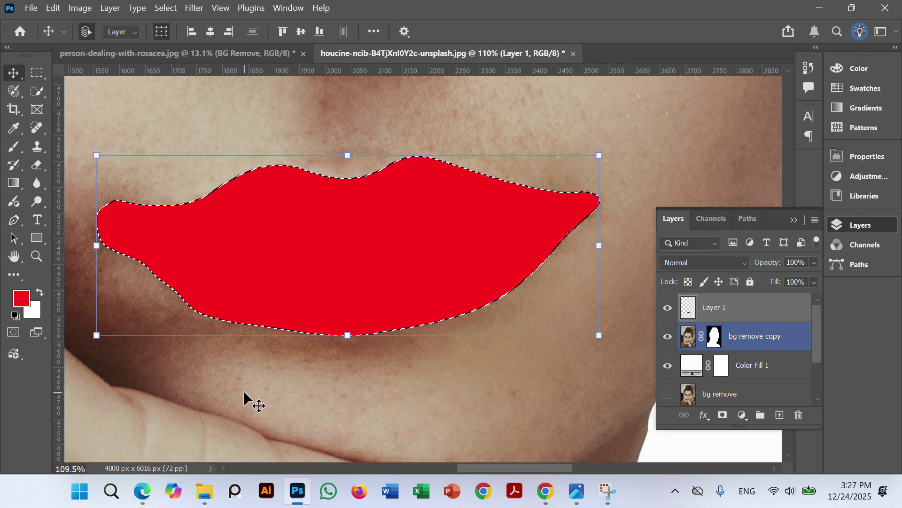
{"action": "left_click", "coordinate": [253, 386]}
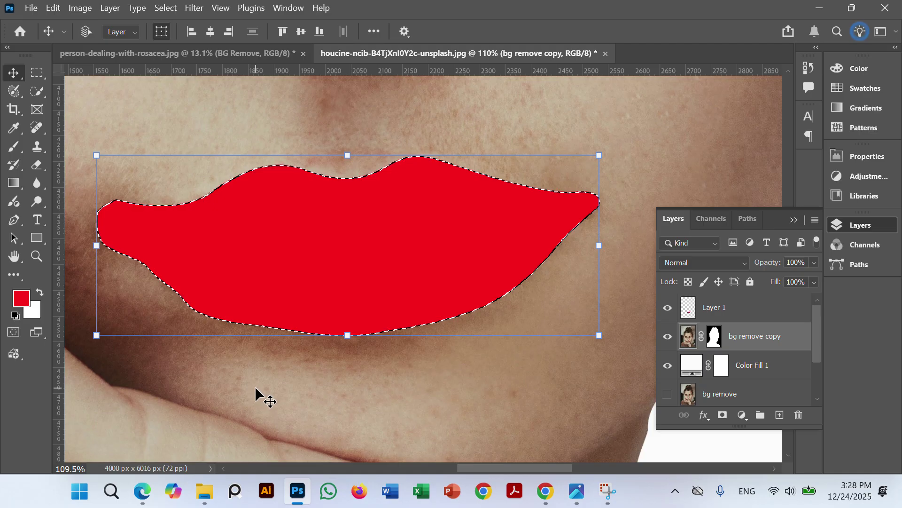
{"action": "key", "text": "ctrl+d"}
Set Layer 1's blend mode to Hue and compare the lips with the layer hidden and shown
{"action": "left_click", "coordinate": [301, 233]}
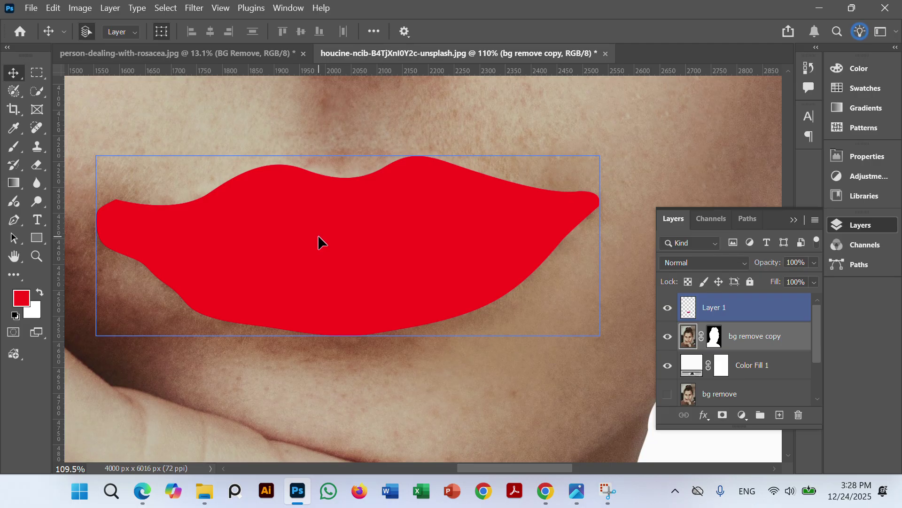
{"action": "scroll", "coordinate": [318, 235], "scroll_direction": "down", "scroll_amount": 3}
{"action": "scroll", "coordinate": [341, 231], "scroll_direction": "down", "scroll_amount": 2}
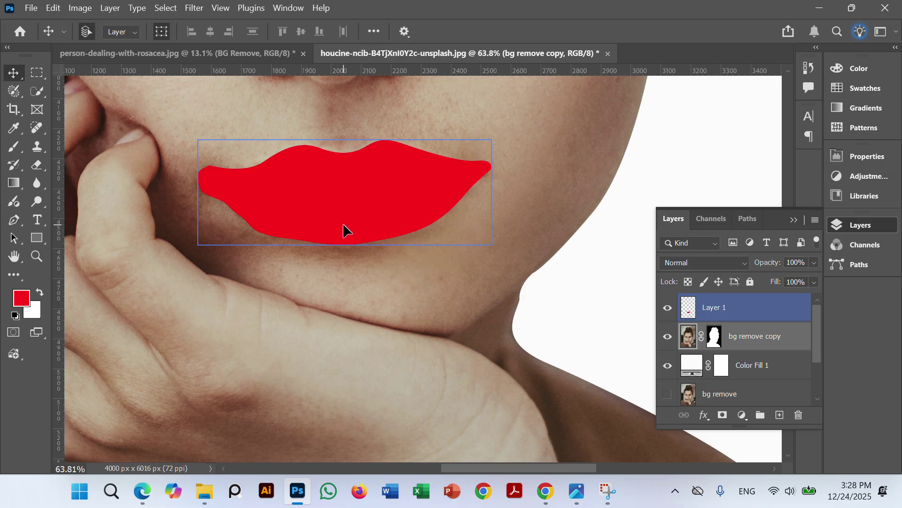
{"action": "left_click", "coordinate": [441, 282]}
{"action": "left_click", "coordinate": [725, 309]}
{"action": "left_click", "coordinate": [738, 266]}
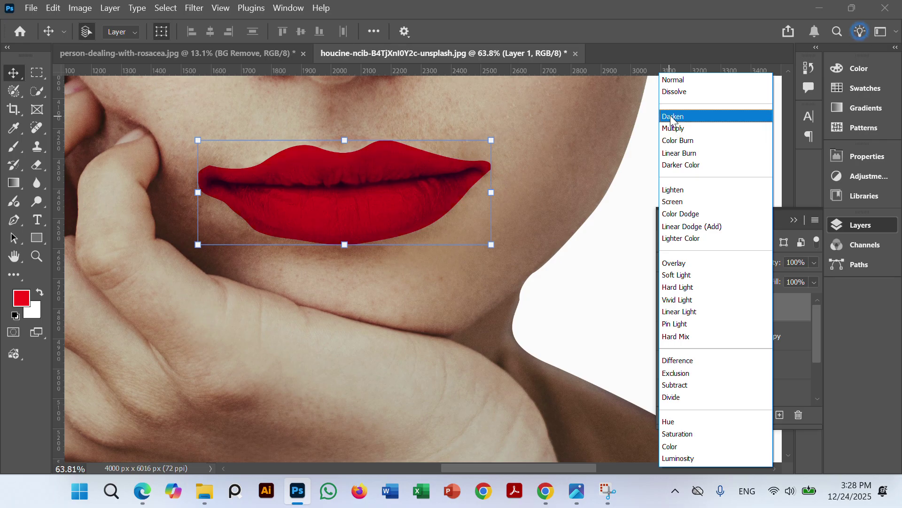
{"action": "left_click", "coordinate": [674, 423]}
{"action": "left_click", "coordinate": [667, 308]}
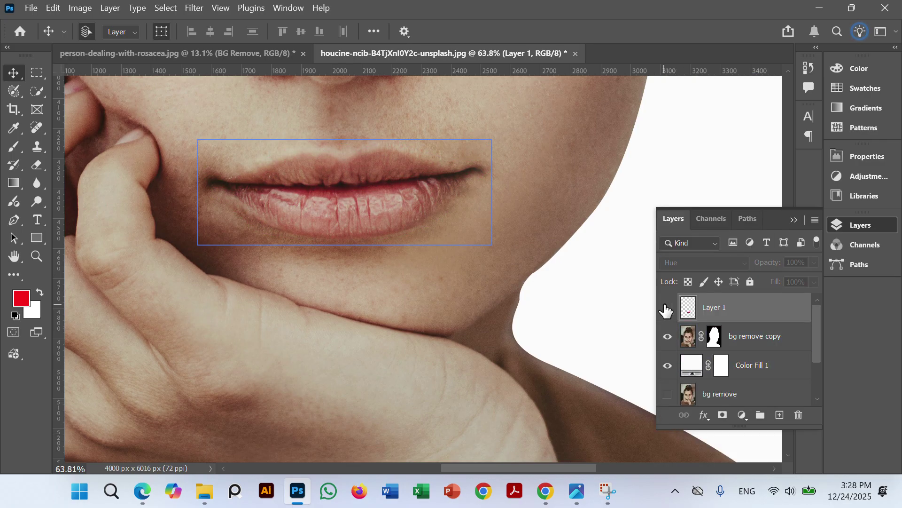
{"action": "left_click", "coordinate": [667, 309]}
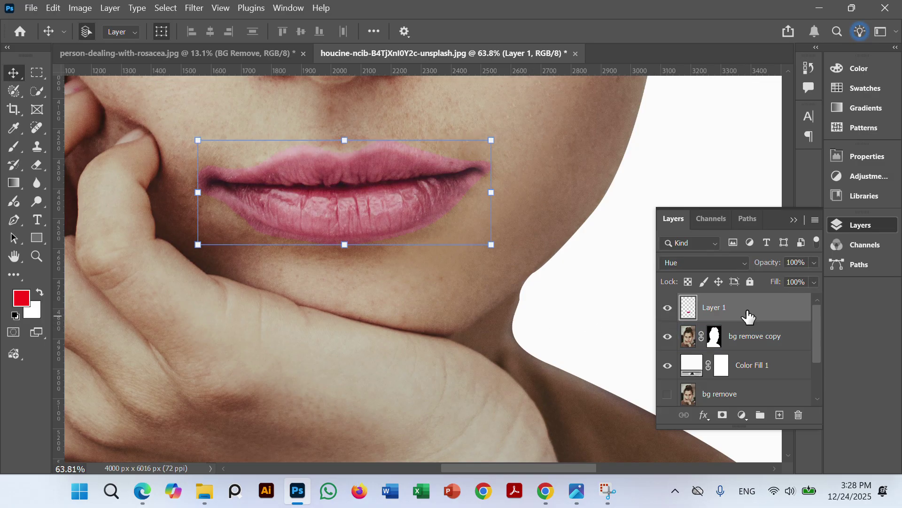
Add a layer mask to Layer 1 and choose the Soft Round brush for painting on it in black
{"action": "scroll", "coordinate": [325, 235], "scroll_direction": "up", "scroll_amount": 3}
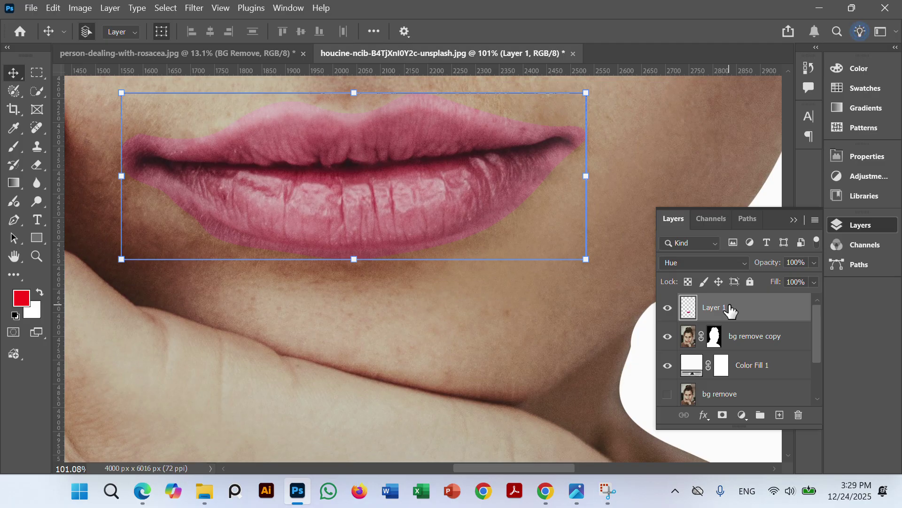
{"action": "left_click", "coordinate": [702, 338]}
{"action": "left_click", "coordinate": [722, 415]}
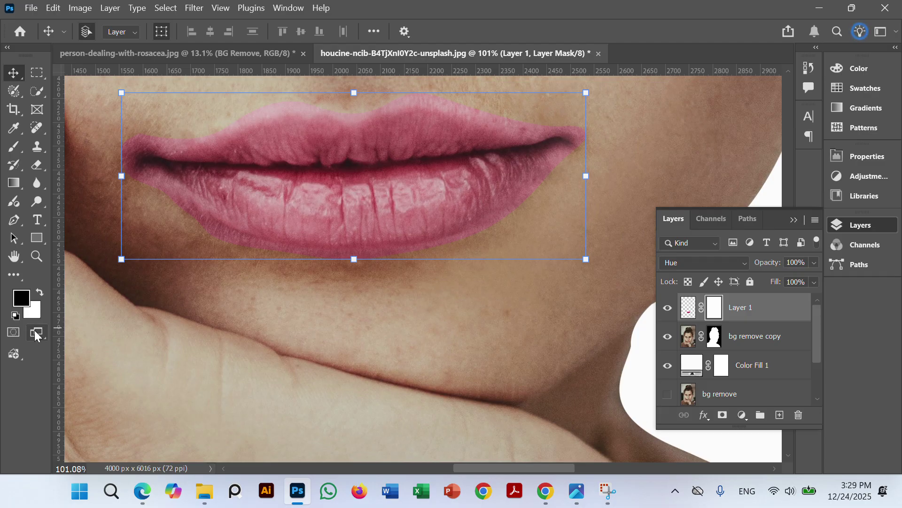
{"action": "left_click", "coordinate": [18, 147]}
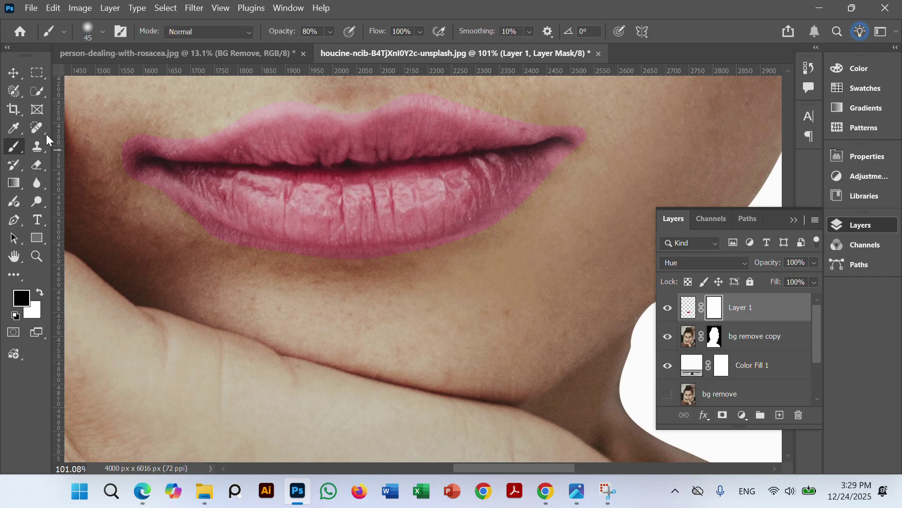
{"action": "left_click", "coordinate": [102, 32]}
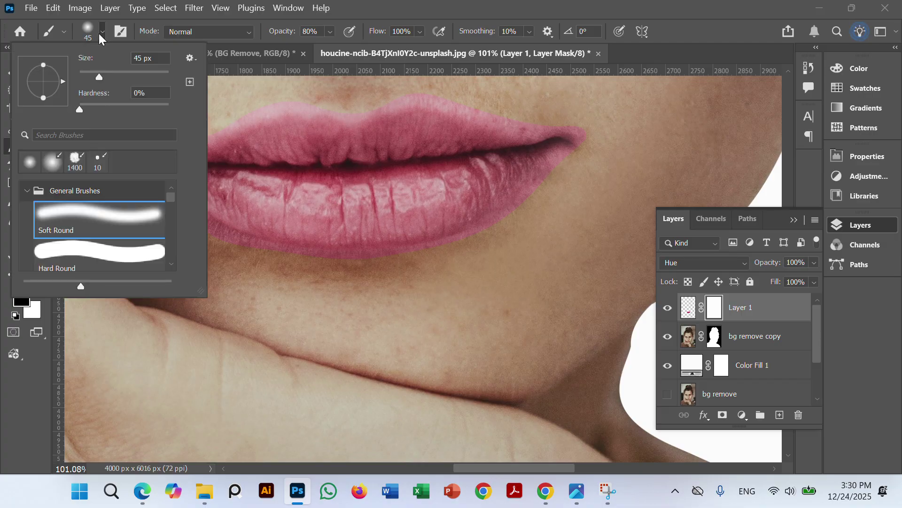
{"action": "left_click", "coordinate": [110, 219]}
{"action": "left_click", "coordinate": [688, 54]}
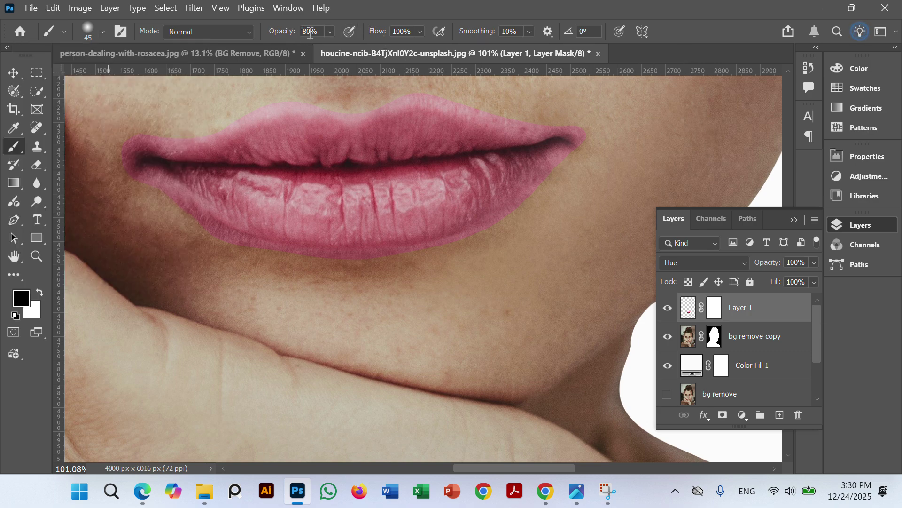
{"action": "left_click", "coordinate": [330, 32]}
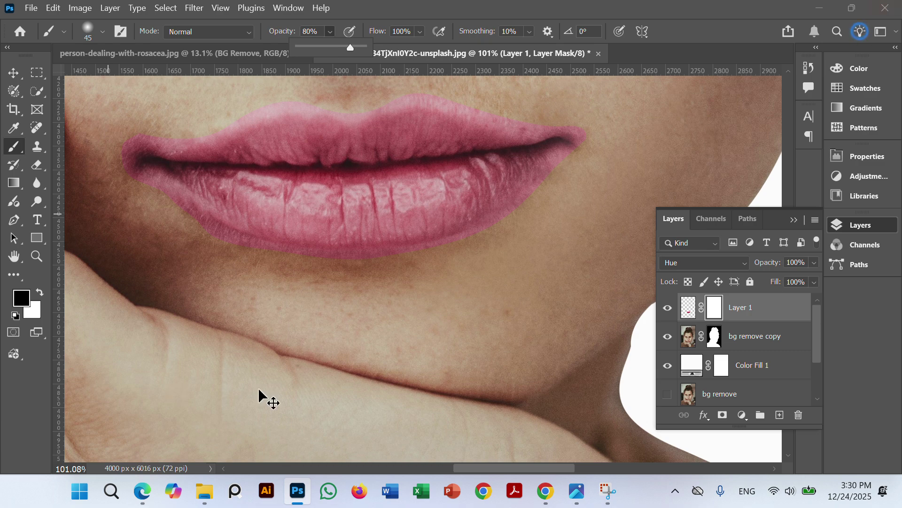
Paint black on Layer 1's mask along the lower lip's edge on the hand side to hide color spilling onto the skin
{"action": "scroll", "coordinate": [202, 210], "scroll_direction": "up", "scroll_amount": 5}
{"action": "scroll", "coordinate": [235, 202], "scroll_direction": "down", "scroll_amount": 1}
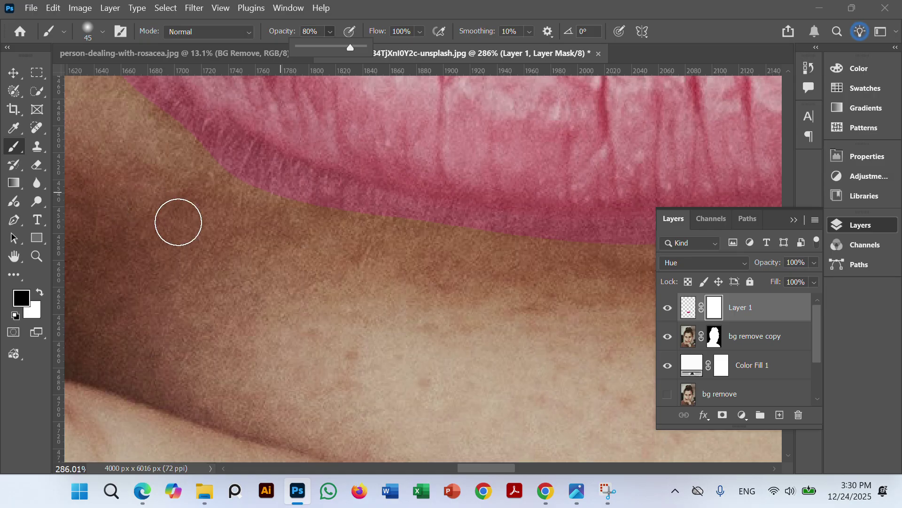
{"action": "mouse_move", "coordinate": [171, 145]}
{"action": "left_mouse_down"}
{"action": "mouse_move", "coordinate": [349, 225]}
{"action": "mouse_move", "coordinate": [270, 186]}
{"action": "mouse_move", "coordinate": [325, 214]}
{"action": "left_mouse_up"}
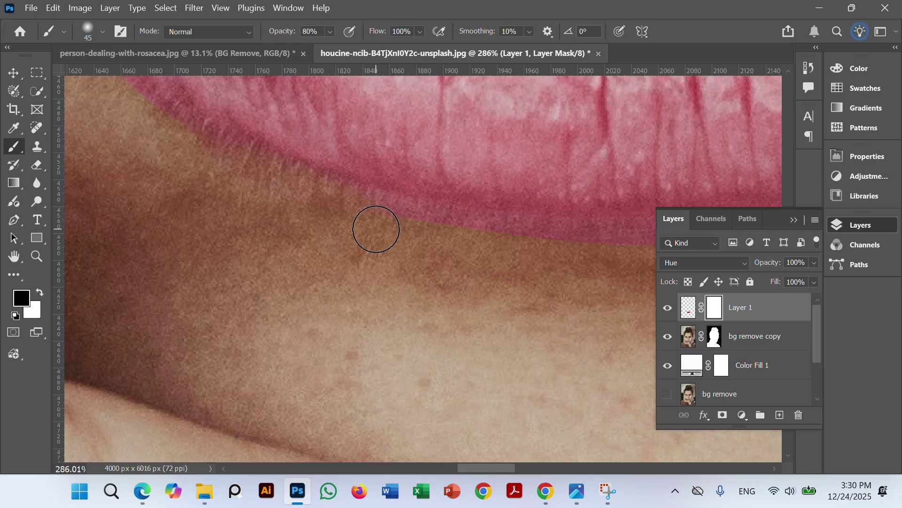
{"action": "scroll", "coordinate": [406, 217], "scroll_direction": "up", "scroll_amount": 3}
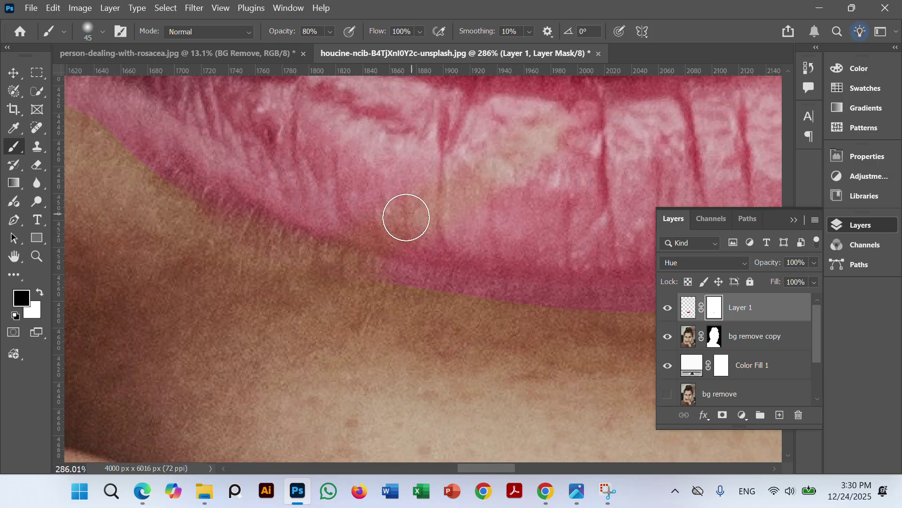
Brush black on the mask over a patch of the lower lip to hide the tint there
{"action": "mouse_move", "coordinate": [406, 217]}
{"action": "left_mouse_down"}
{"action": "mouse_move", "coordinate": [530, 142]}
{"action": "mouse_move", "coordinate": [362, 253]}
{"action": "mouse_move", "coordinate": [350, 232]}
{"action": "left_mouse_up"}
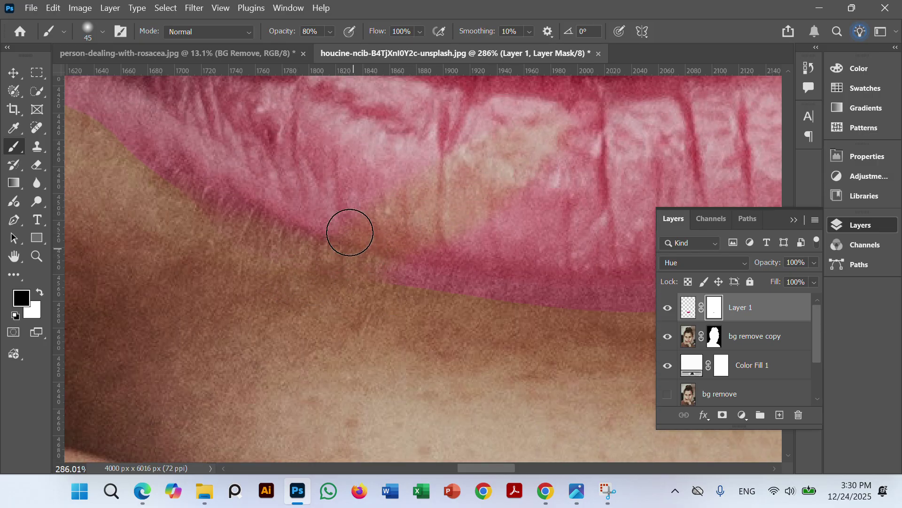
{"action": "scroll", "coordinate": [392, 143], "scroll_direction": "down", "scroll_amount": 6}
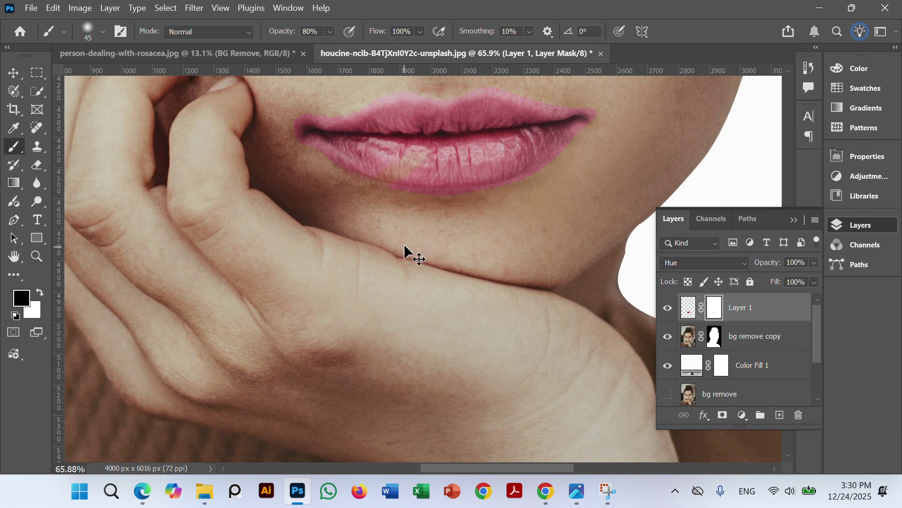
{"action": "scroll", "coordinate": [404, 244], "scroll_direction": "up", "scroll_amount": 3}
{"action": "scroll", "coordinate": [387, 149], "scroll_direction": "up", "scroll_amount": 2}
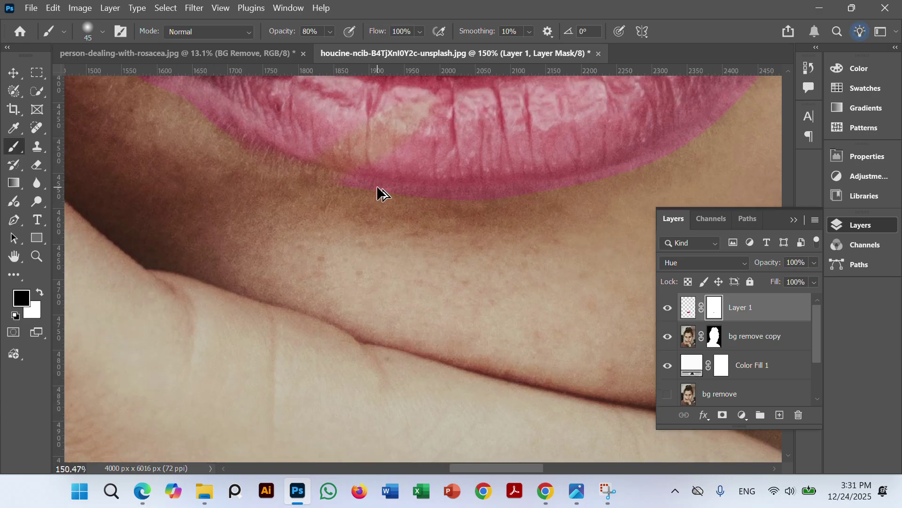
{"action": "scroll", "coordinate": [377, 187], "scroll_direction": "up", "scroll_amount": 1}
Paint white on the mask over the lower lip's patch to bring back its tint, and return the foreground color to black
{"action": "left_click", "coordinate": [40, 291]}
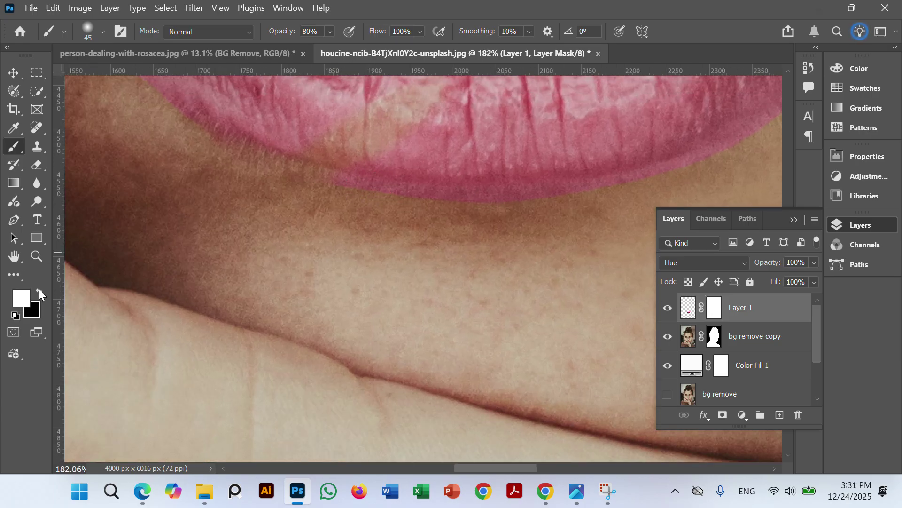
{"action": "scroll", "coordinate": [429, 193], "scroll_direction": "up", "scroll_amount": 2}
{"action": "mouse_move", "coordinate": [429, 193]}
{"action": "left_mouse_down"}
{"action": "mouse_move", "coordinate": [334, 185]}
{"action": "mouse_move", "coordinate": [460, 177]}
{"action": "mouse_move", "coordinate": [320, 171]}
{"action": "left_mouse_up"}
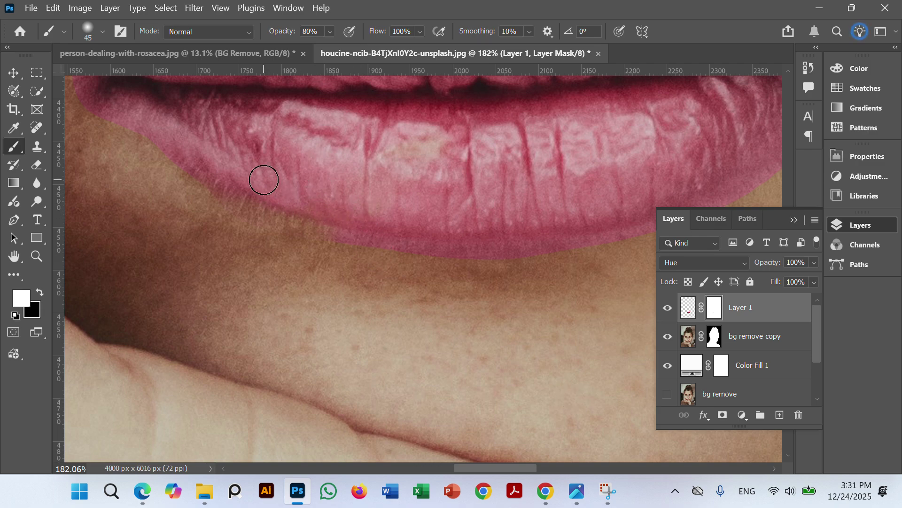
{"action": "scroll", "coordinate": [190, 181], "scroll_direction": "up", "scroll_amount": 3}
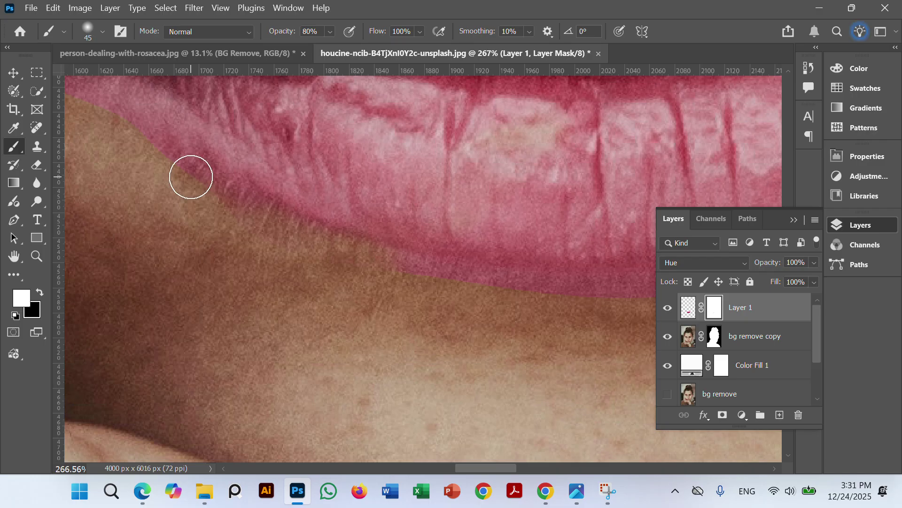
{"action": "left_click", "coordinate": [40, 291]}
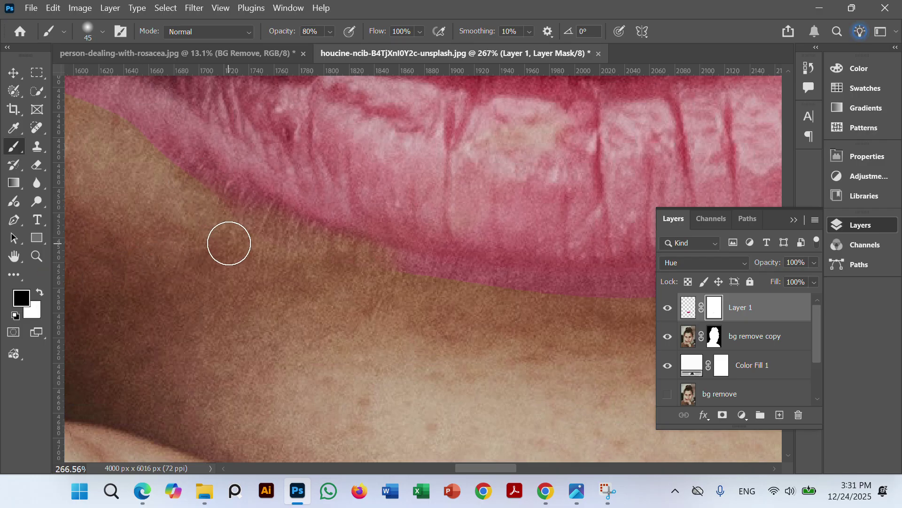
Paint black on Layer 1's mask below the lower lip, from the hand side toward the middle, to remove spilled tint
{"action": "mouse_move", "coordinate": [191, 192]}
{"action": "left_mouse_down"}
{"action": "mouse_move", "coordinate": [239, 212]}
{"action": "mouse_move", "coordinate": [115, 119]}
{"action": "mouse_move", "coordinate": [261, 228]}
{"action": "mouse_move", "coordinate": [448, 283]}
{"action": "mouse_move", "coordinate": [305, 261]}
{"action": "mouse_move", "coordinate": [471, 291]}
{"action": "mouse_move", "coordinate": [451, 283]}
{"action": "mouse_move", "coordinate": [520, 287]}
{"action": "mouse_move", "coordinate": [383, 279]}
{"action": "mouse_move", "coordinate": [406, 285]}
{"action": "mouse_move", "coordinate": [267, 237]}
{"action": "mouse_move", "coordinate": [218, 207]}
{"action": "mouse_move", "coordinate": [202, 211]}
{"action": "mouse_move", "coordinate": [205, 240]}
{"action": "mouse_move", "coordinate": [190, 217]}
{"action": "mouse_move", "coordinate": [177, 220]}
{"action": "mouse_move", "coordinate": [243, 279]}
{"action": "mouse_move", "coordinate": [289, 289]}
{"action": "mouse_move", "coordinate": [234, 239]}
{"action": "mouse_move", "coordinate": [225, 201]}
{"action": "mouse_move", "coordinate": [245, 156]}
{"action": "mouse_move", "coordinate": [278, 159]}
{"action": "mouse_move", "coordinate": [212, 198]}
{"action": "mouse_move", "coordinate": [235, 244]}
{"action": "left_mouse_up"}
{"action": "scroll", "coordinate": [216, 221], "scroll_direction": "down", "scroll_amount": 5}
{"action": "scroll", "coordinate": [177, 233], "scroll_direction": "up", "scroll_amount": 5}
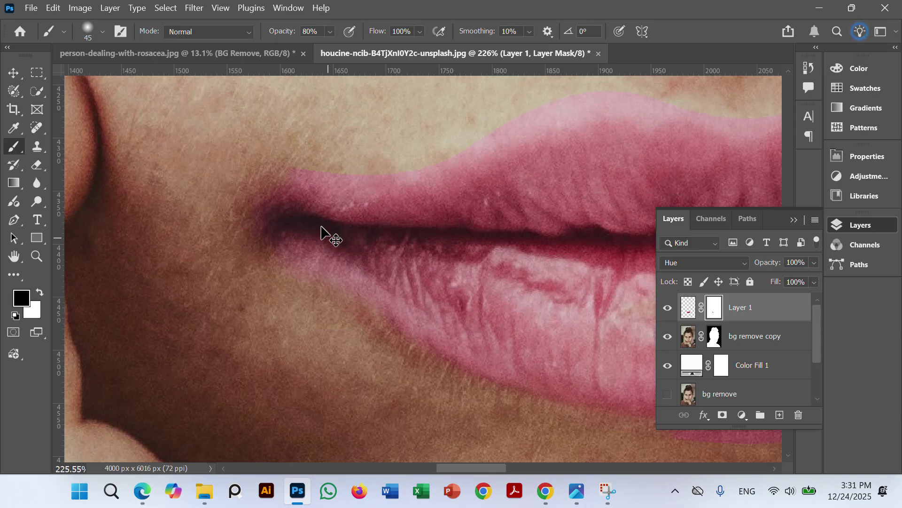
Paint black on the mask along the upper lip's edge from the hand-side mouth corner over the first peak to clear tint from the skin
{"action": "scroll", "coordinate": [262, 202], "scroll_direction": "up", "scroll_amount": 5}
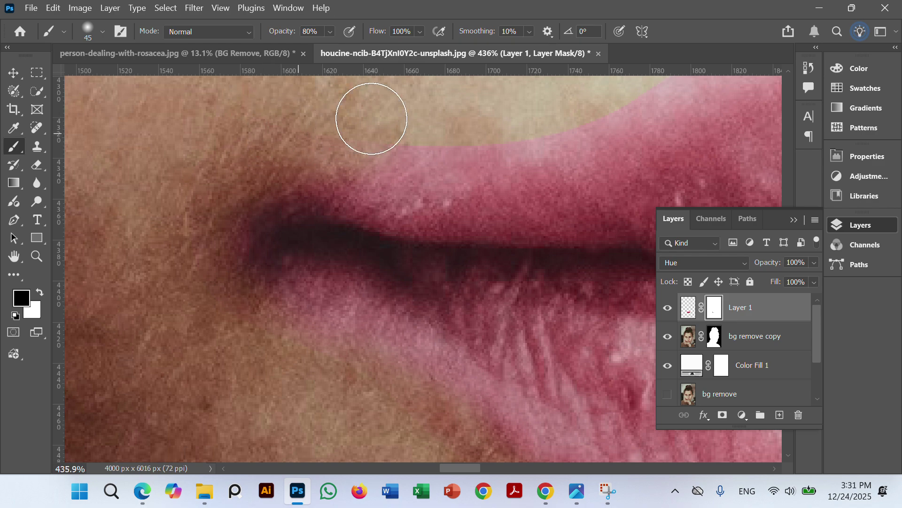
{"action": "mouse_move", "coordinate": [371, 117]}
{"action": "left_mouse_down"}
{"action": "mouse_move", "coordinate": [312, 155]}
{"action": "mouse_move", "coordinate": [195, 152]}
{"action": "mouse_move", "coordinate": [329, 134]}
{"action": "mouse_move", "coordinate": [137, 172]}
{"action": "mouse_move", "coordinate": [171, 172]}
{"action": "left_mouse_up"}
{"action": "left_click_drag", "start_coordinate": [296, 167], "coordinate": [221, 192]}
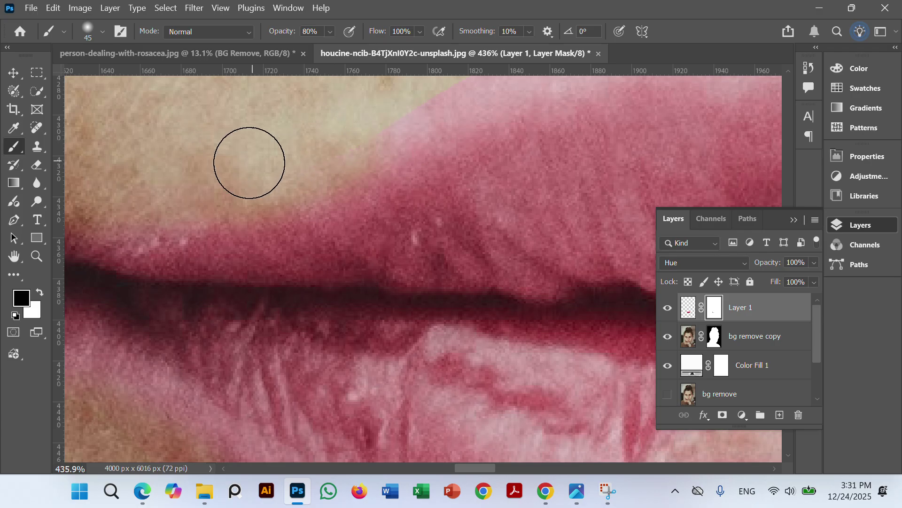
{"action": "left_click_drag", "start_coordinate": [336, 136], "coordinate": [258, 188]}
{"action": "left_click_drag", "start_coordinate": [297, 152], "coordinate": [223, 216]}
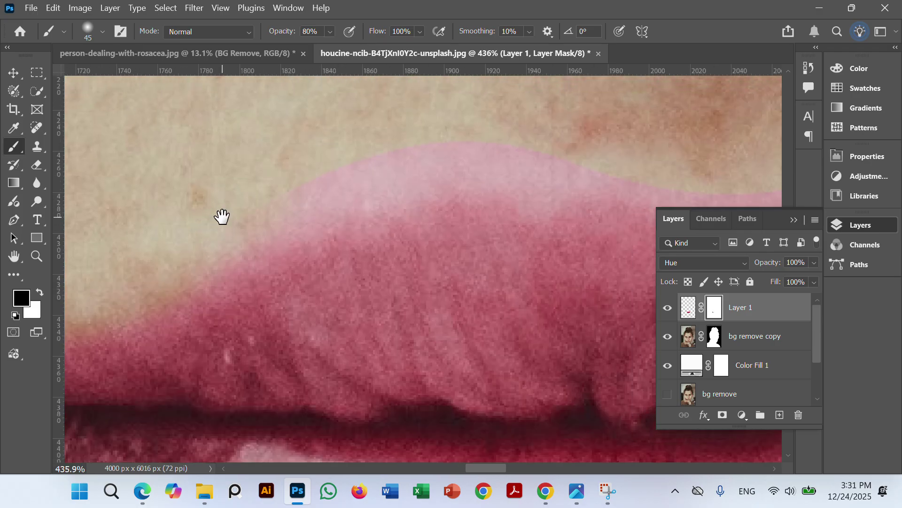
{"action": "mouse_move", "coordinate": [351, 154]}
{"action": "left_mouse_down"}
{"action": "mouse_move", "coordinate": [251, 164]}
{"action": "mouse_move", "coordinate": [447, 146]}
{"action": "mouse_move", "coordinate": [464, 157]}
{"action": "mouse_move", "coordinate": [522, 162]}
{"action": "mouse_move", "coordinate": [363, 164]}
{"action": "left_mouse_up"}
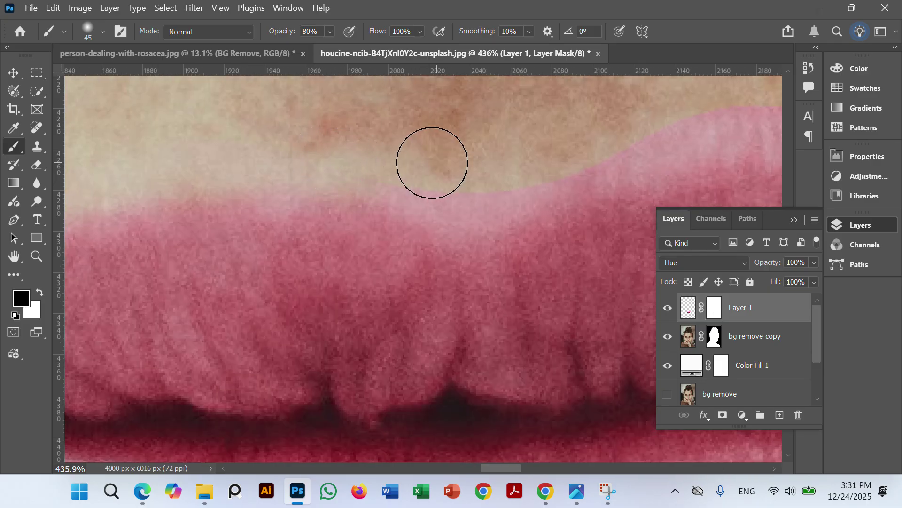
Paint black on the mask along the upper lip's edge from the cupid's bow to the mouth corner away from the hand
{"action": "mouse_move", "coordinate": [487, 170]}
{"action": "left_mouse_down"}
{"action": "mouse_move", "coordinate": [405, 169]}
{"action": "mouse_move", "coordinate": [340, 188]}
{"action": "left_mouse_up"}
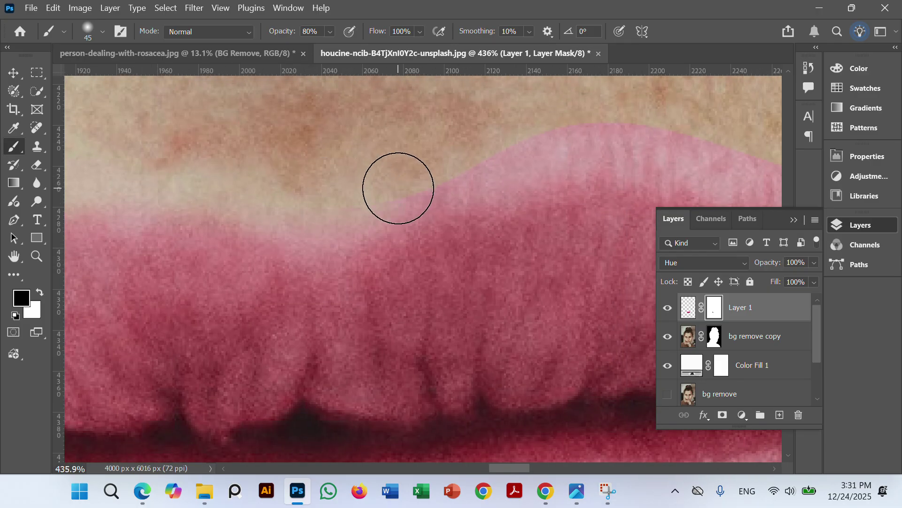
{"action": "left_click_drag", "start_coordinate": [514, 149], "coordinate": [366, 164]}
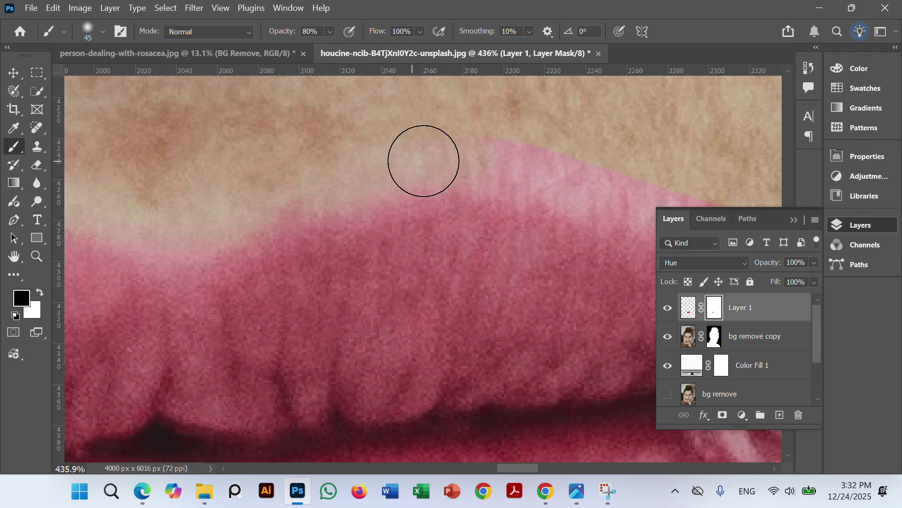
{"action": "left_click_drag", "start_coordinate": [455, 141], "coordinate": [315, 158]}
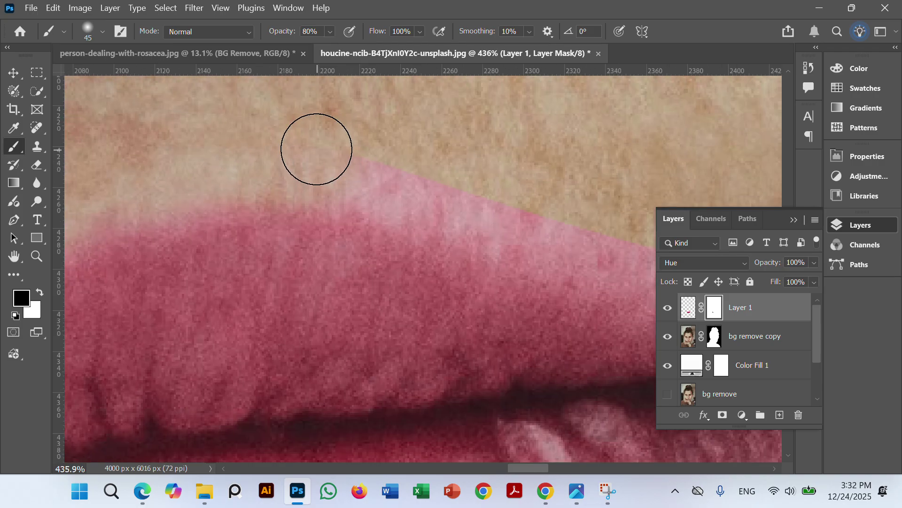
{"action": "left_click_drag", "start_coordinate": [480, 176], "coordinate": [365, 168]}
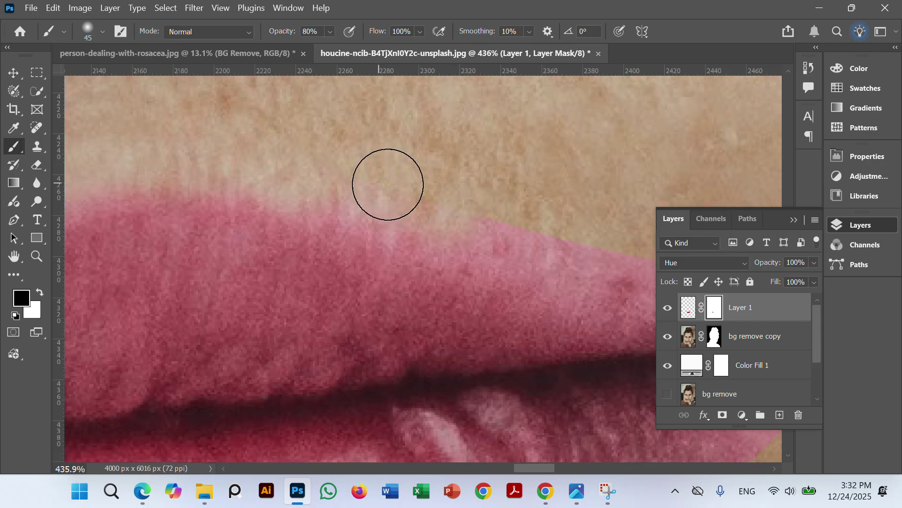
{"action": "left_click_drag", "start_coordinate": [539, 197], "coordinate": [374, 196]}
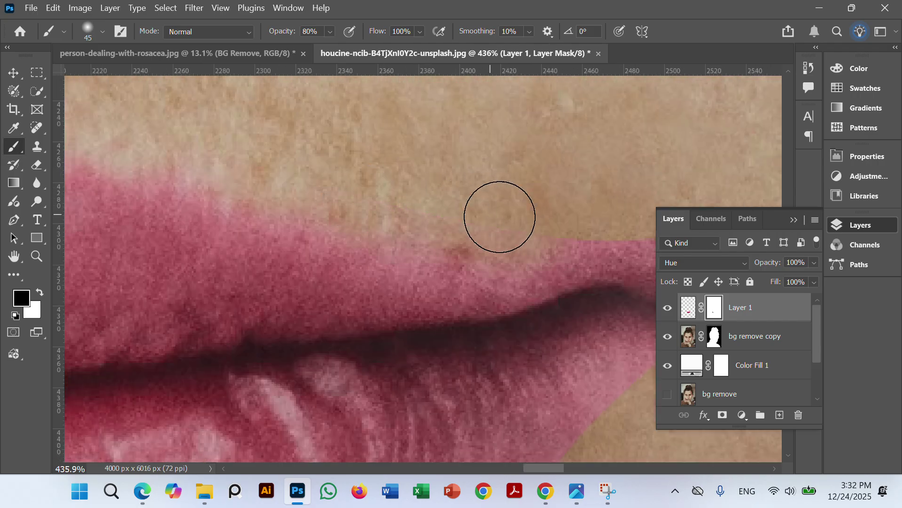
{"action": "left_click_drag", "start_coordinate": [476, 203], "coordinate": [351, 195]}
Mask the tint spill around the mouth corner away from the hand and down that side of the lower lip's edge
{"action": "mouse_move", "coordinate": [488, 224]}
{"action": "left_mouse_down"}
{"action": "mouse_move", "coordinate": [580, 259]}
{"action": "mouse_move", "coordinate": [585, 253]}
{"action": "mouse_move", "coordinate": [600, 289]}
{"action": "mouse_move", "coordinate": [553, 370]}
{"action": "mouse_move", "coordinate": [633, 270]}
{"action": "left_mouse_up"}
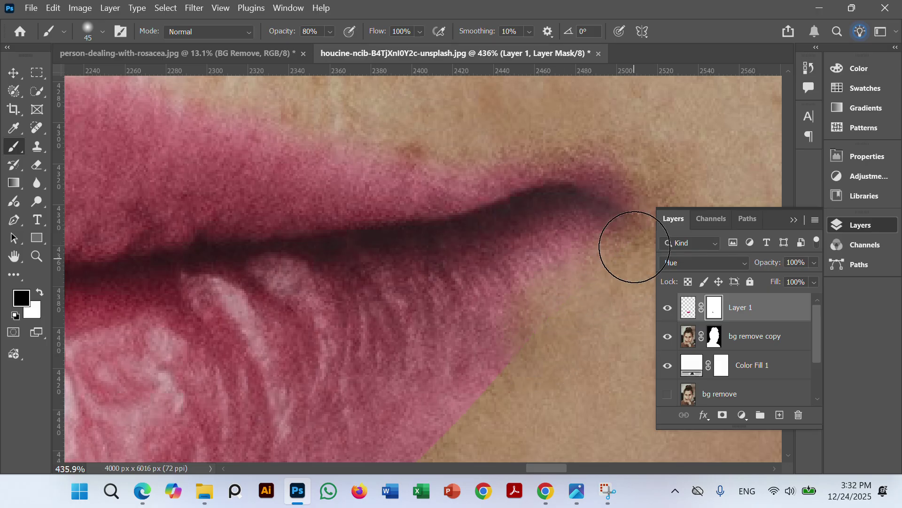
{"action": "left_click_drag", "start_coordinate": [572, 338], "coordinate": [602, 243]}
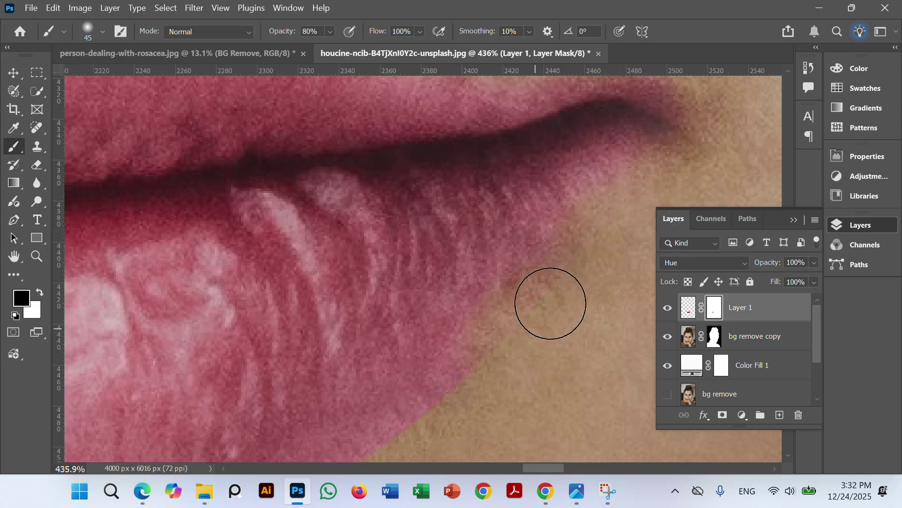
{"action": "mouse_move", "coordinate": [550, 302]}
{"action": "left_mouse_down"}
{"action": "mouse_move", "coordinate": [574, 261]}
{"action": "mouse_move", "coordinate": [653, 195]}
{"action": "left_mouse_up"}
{"action": "mouse_move", "coordinate": [418, 365]}
{"action": "left_mouse_down"}
{"action": "mouse_move", "coordinate": [510, 316]}
{"action": "mouse_move", "coordinate": [548, 277]}
{"action": "left_mouse_up"}
{"action": "left_click_drag", "start_coordinate": [344, 374], "coordinate": [437, 343]}
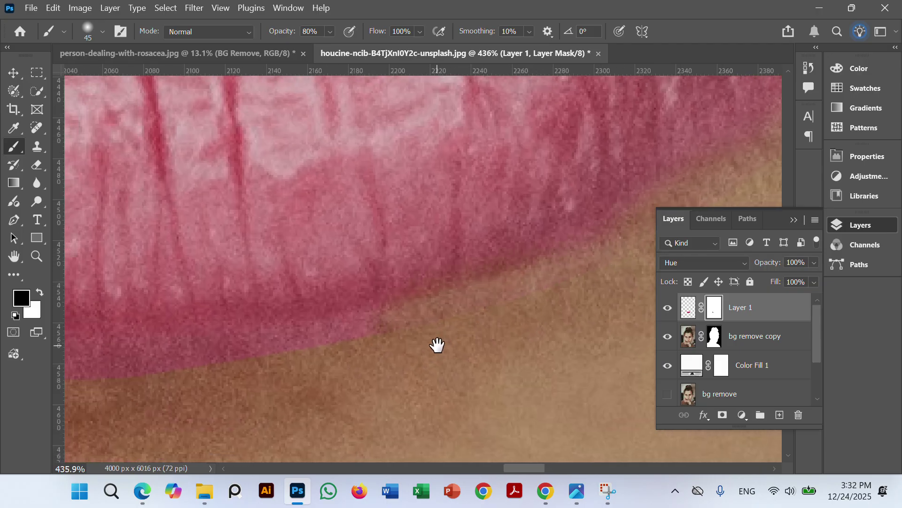
Mask out the remaining tint spill on the skin directly below the middle of the lower lip
{"action": "left_click_drag", "start_coordinate": [298, 365], "coordinate": [457, 343]}
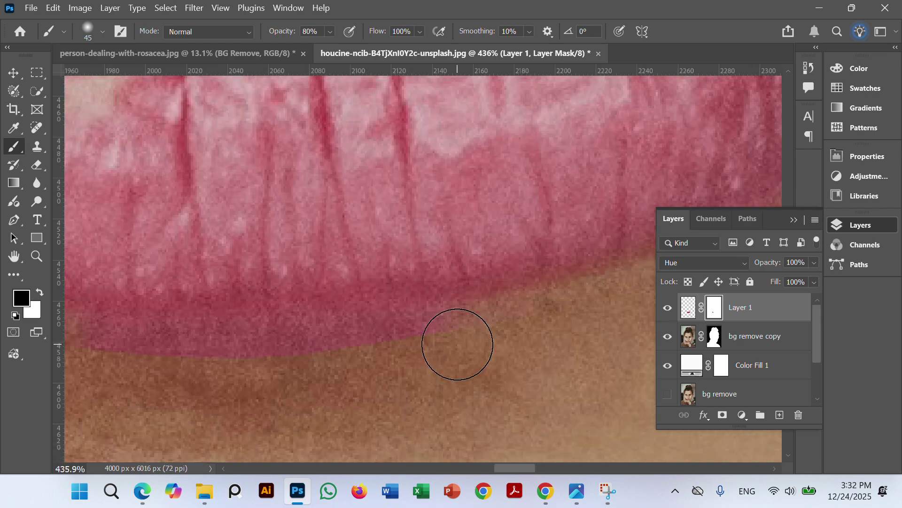
{"action": "scroll", "coordinate": [310, 325], "scroll_direction": "down", "scroll_amount": 5}
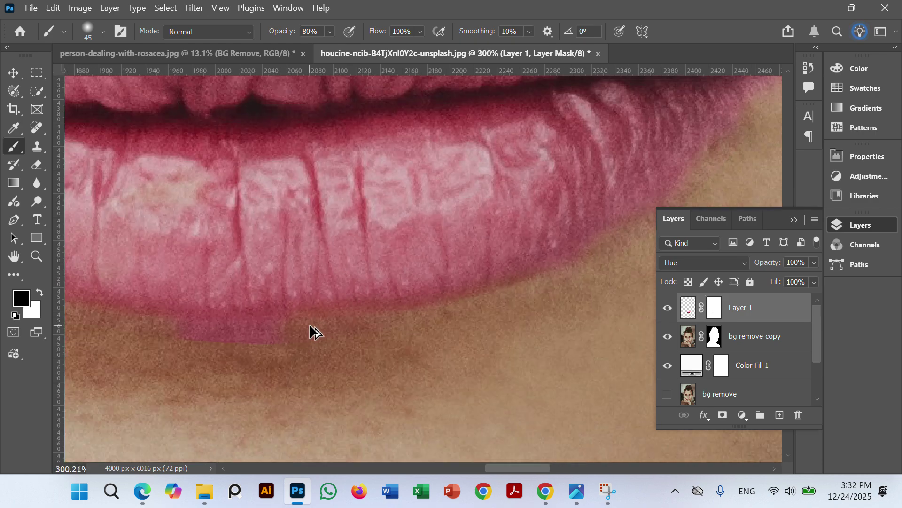
{"action": "scroll", "coordinate": [541, 264], "scroll_direction": "down", "scroll_amount": 2}
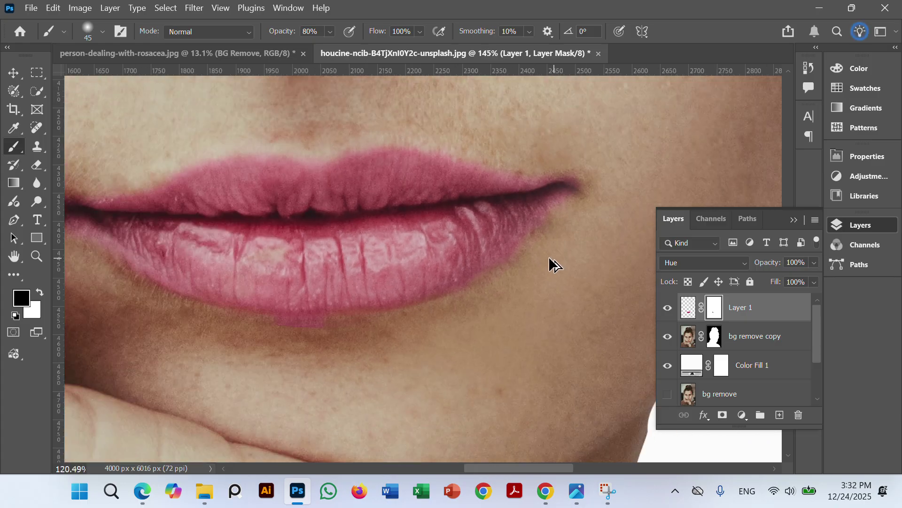
{"action": "scroll", "coordinate": [298, 312], "scroll_direction": "up", "scroll_amount": 3}
{"action": "left_click_drag", "start_coordinate": [238, 353], "coordinate": [266, 351]}
{"action": "scroll", "coordinate": [357, 358], "scroll_direction": "up", "scroll_amount": 2}
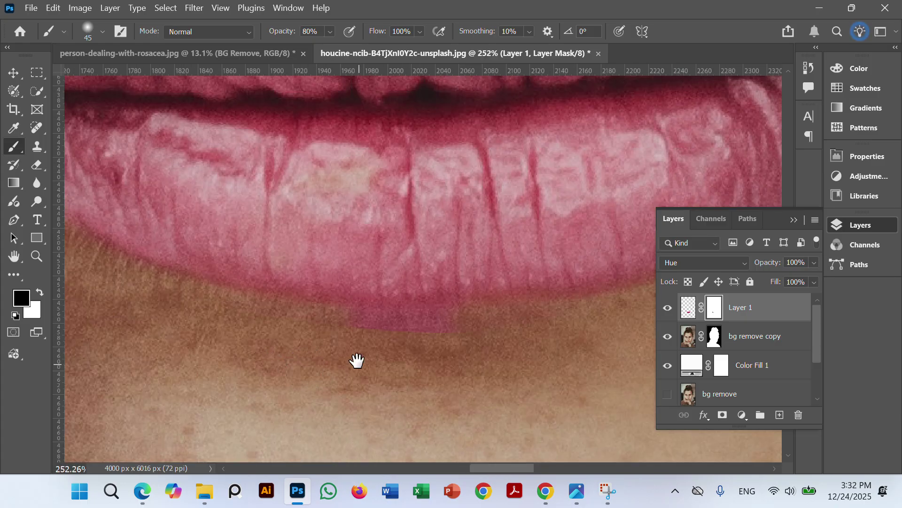
{"action": "scroll", "coordinate": [371, 332], "scroll_direction": "up", "scroll_amount": 2}
{"action": "mouse_move", "coordinate": [457, 297]}
{"action": "left_mouse_down"}
{"action": "mouse_move", "coordinate": [346, 284]}
{"action": "mouse_move", "coordinate": [413, 282]}
{"action": "mouse_move", "coordinate": [252, 292]}
{"action": "left_mouse_up"}
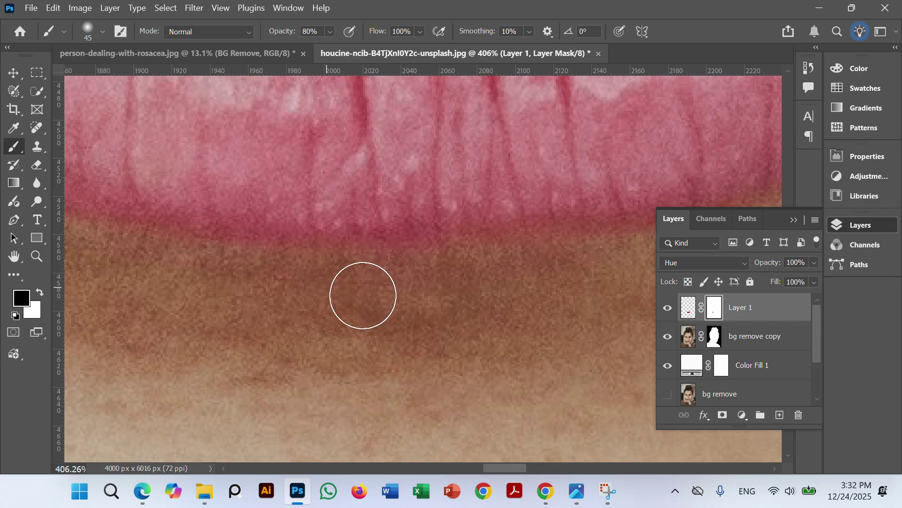
{"action": "scroll", "coordinate": [409, 298], "scroll_direction": "down", "scroll_amount": 7}
{"action": "scroll", "coordinate": [409, 298], "scroll_direction": "down", "scroll_amount": 2}
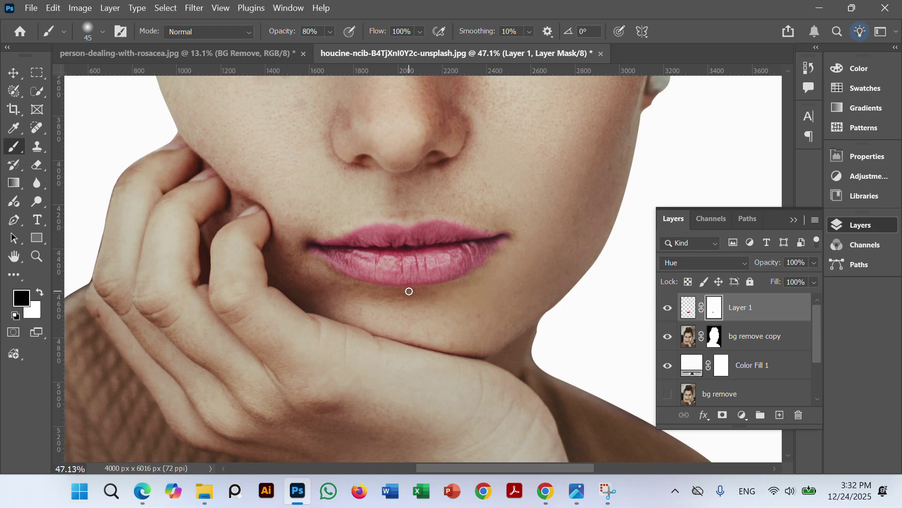
Set the brush to 25% opacity and size 20, and softly fade the tint at the mouth corner away from the hand
{"action": "scroll", "coordinate": [470, 285], "scroll_direction": "up", "scroll_amount": 3}
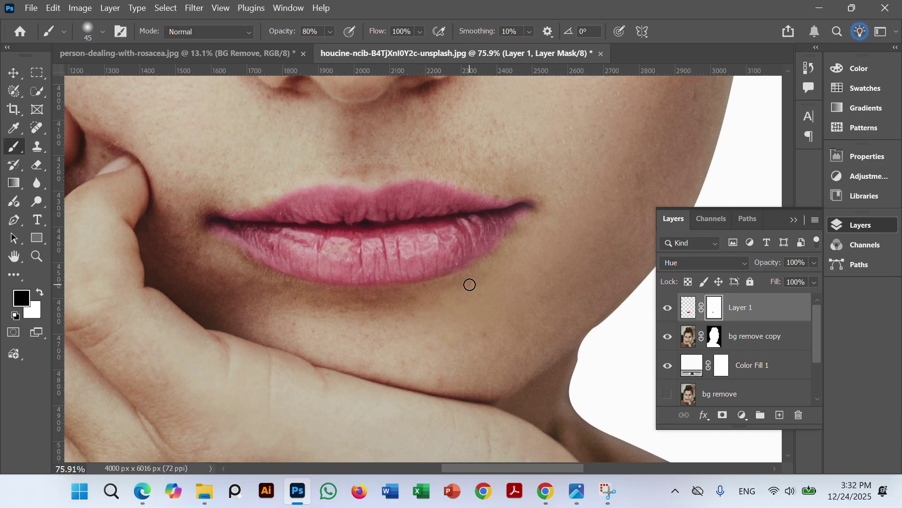
{"action": "scroll", "coordinate": [481, 258], "scroll_direction": "up", "scroll_amount": 3}
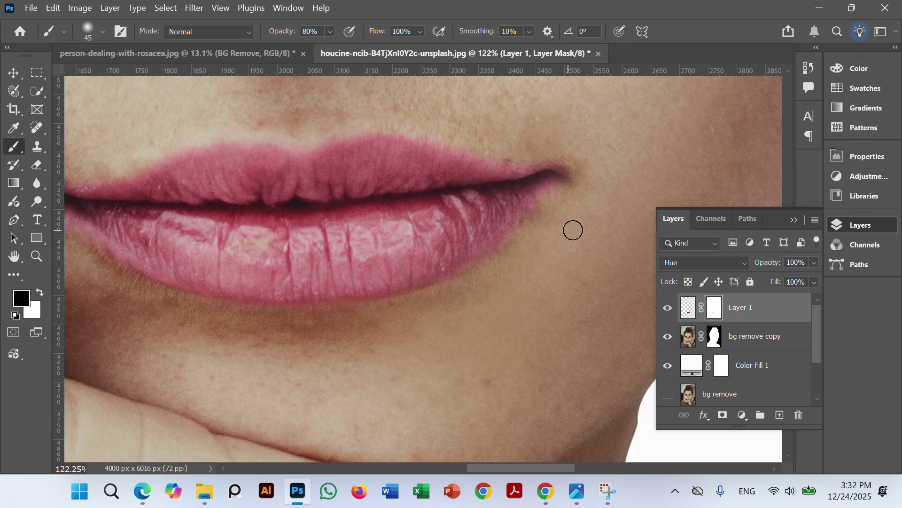
{"action": "scroll", "coordinate": [568, 175], "scroll_direction": "up", "scroll_amount": 8}
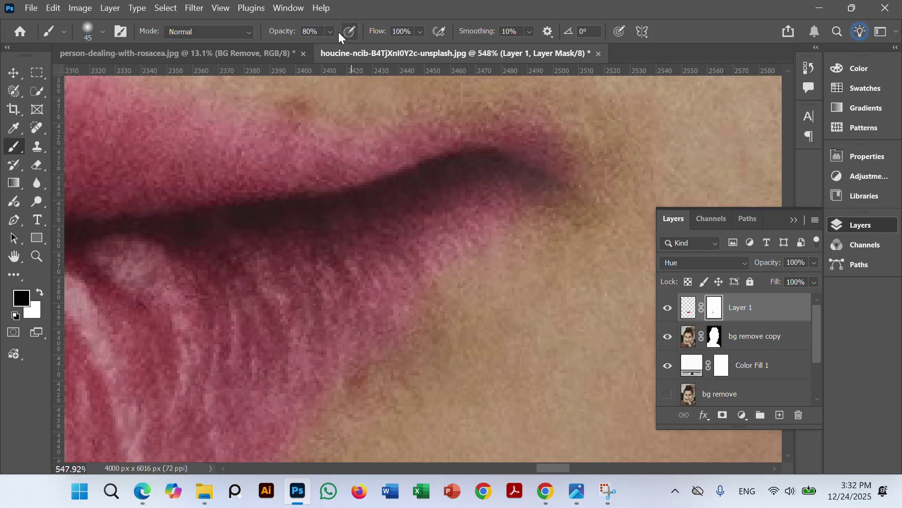
{"action": "left_click", "coordinate": [330, 32]}
{"action": "left_click", "coordinate": [315, 46]}
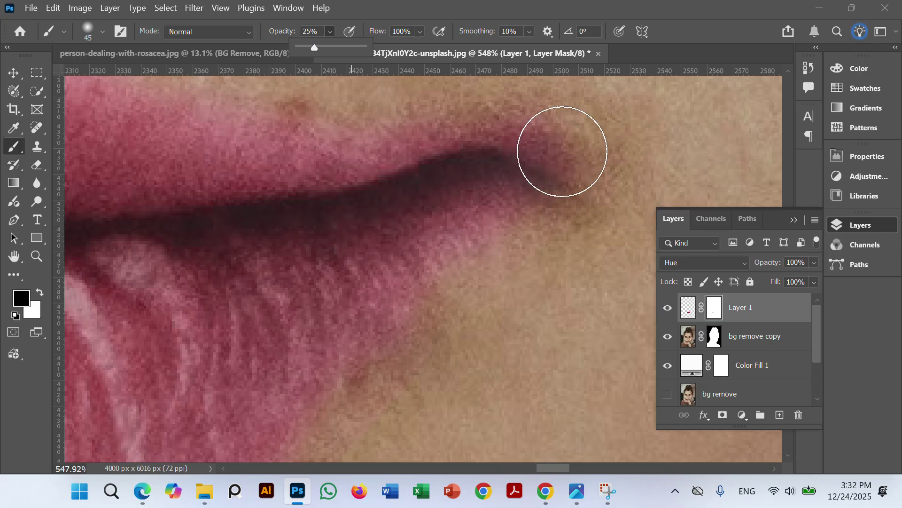
{"action": "key", "text": "bracketleft"}
{"action": "key", "text": "bracketleft"}
{"action": "key", "text": "bracketleft"}
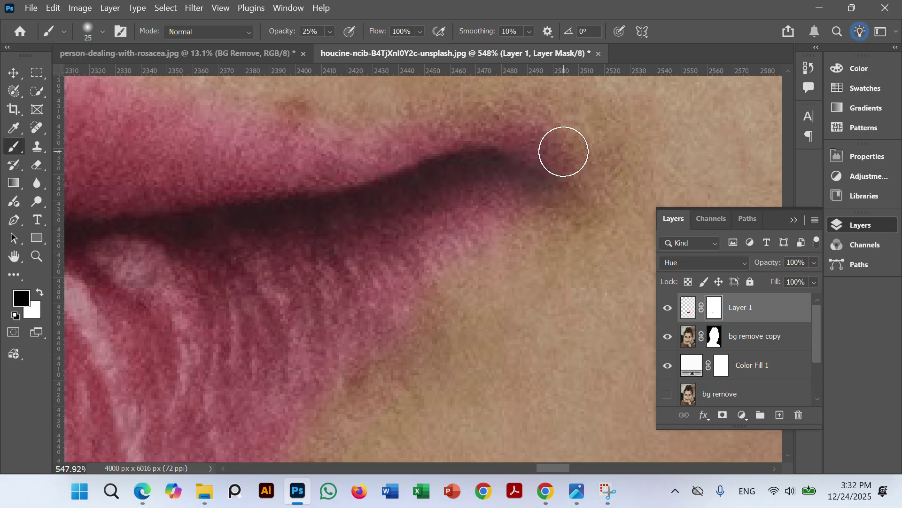
{"action": "mouse_move", "coordinate": [536, 133]}
{"action": "left_mouse_down"}
{"action": "mouse_move", "coordinate": [567, 163]}
{"action": "mouse_move", "coordinate": [572, 183]}
{"action": "mouse_move", "coordinate": [585, 180]}
{"action": "mouse_move", "coordinate": [596, 208]}
{"action": "left_mouse_up"}
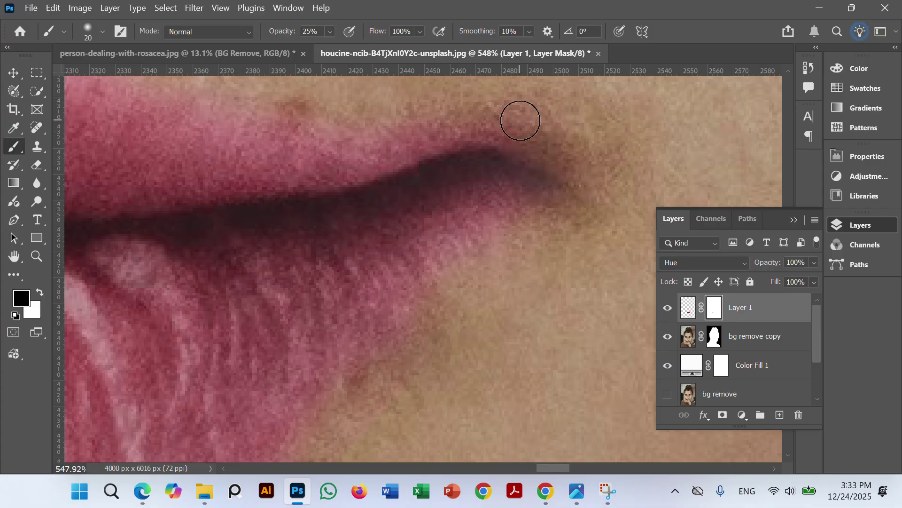
{"action": "mouse_move", "coordinate": [520, 121]}
{"action": "left_mouse_down"}
{"action": "mouse_move", "coordinate": [564, 139]}
{"action": "mouse_move", "coordinate": [594, 167]}
{"action": "mouse_move", "coordinate": [589, 195]}
{"action": "mouse_move", "coordinate": [550, 234]}
{"action": "left_mouse_up"}
{"action": "scroll", "coordinate": [565, 206], "scroll_direction": "down", "scroll_amount": 10}
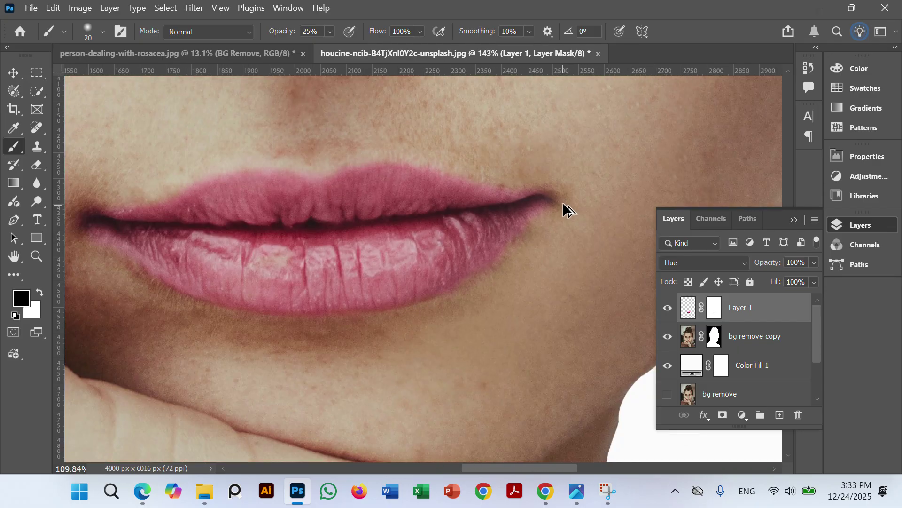
{"action": "left_click", "coordinate": [566, 205], "text": "ctrl"}
{"action": "scroll", "coordinate": [535, 208], "scroll_direction": "down", "scroll_amount": 2}
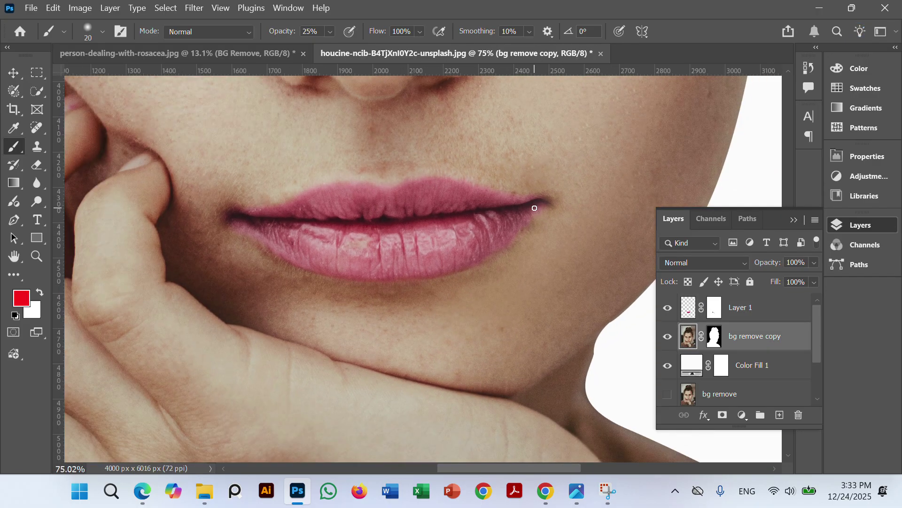
{"action": "scroll", "coordinate": [234, 224], "scroll_direction": "up", "scroll_amount": 5}
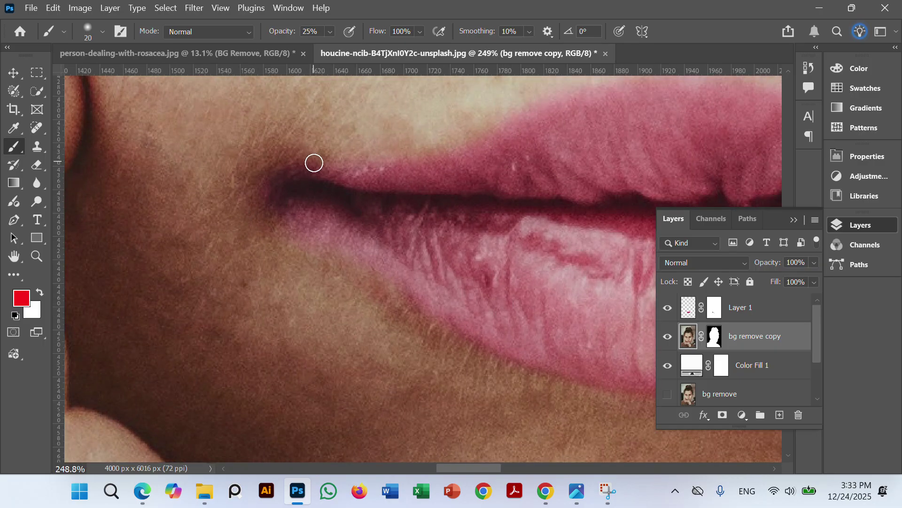
{"action": "key", "text": "alt+bracketright"}
{"action": "scroll", "coordinate": [315, 172], "scroll_direction": "up", "scroll_amount": 1}
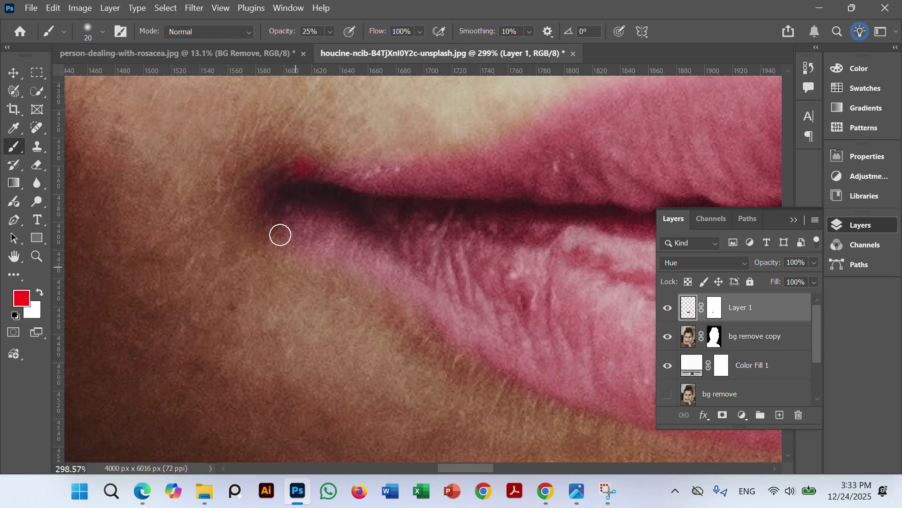
{"action": "key", "text": "alt+bracketleft"}
{"action": "scroll", "coordinate": [235, 242], "scroll_direction": "down", "scroll_amount": 7}
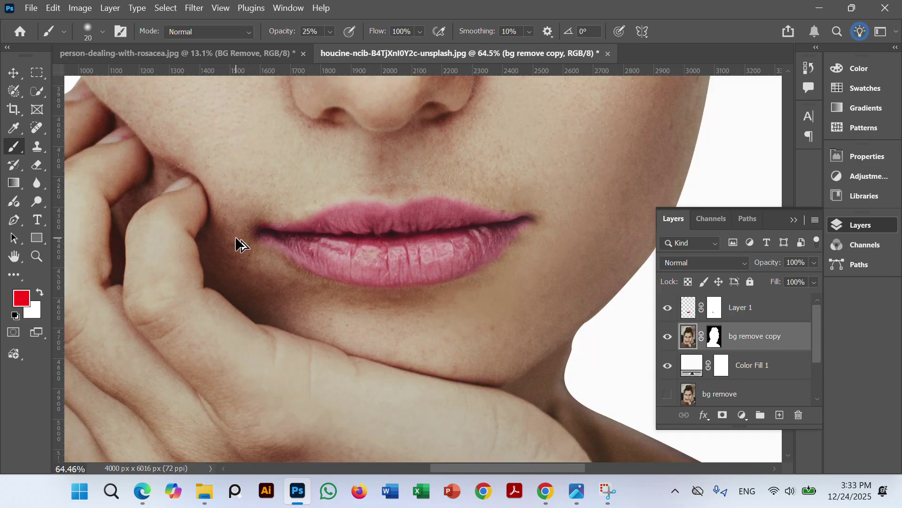
Check the masked lip edges, choose the Move tool and leave no layer selected
{"action": "scroll", "coordinate": [429, 277], "scroll_direction": "up", "scroll_amount": 6}
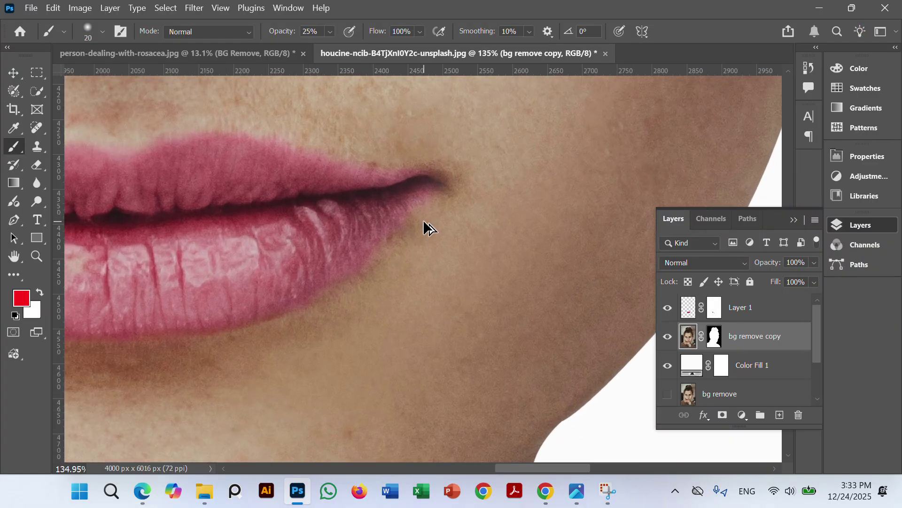
{"action": "scroll", "coordinate": [421, 184], "scroll_direction": "down", "scroll_amount": 4}
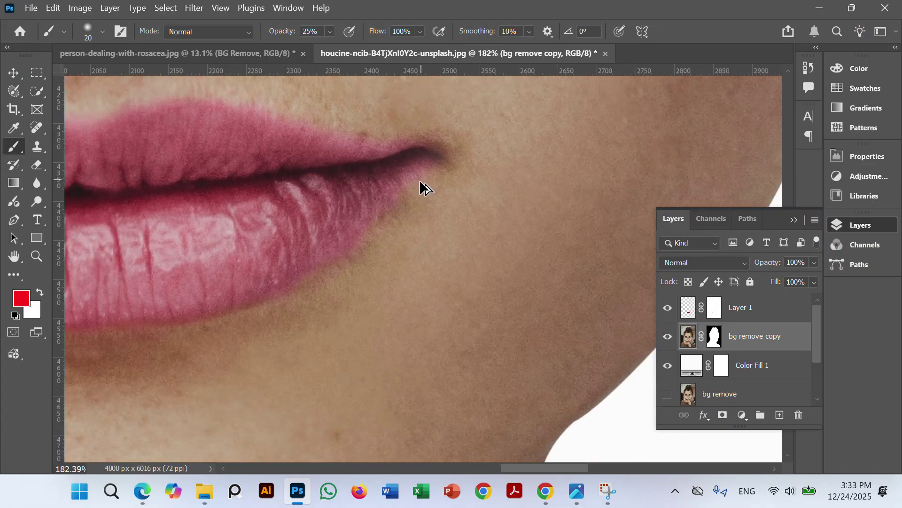
{"action": "scroll", "coordinate": [420, 180], "scroll_direction": "down", "scroll_amount": 3}
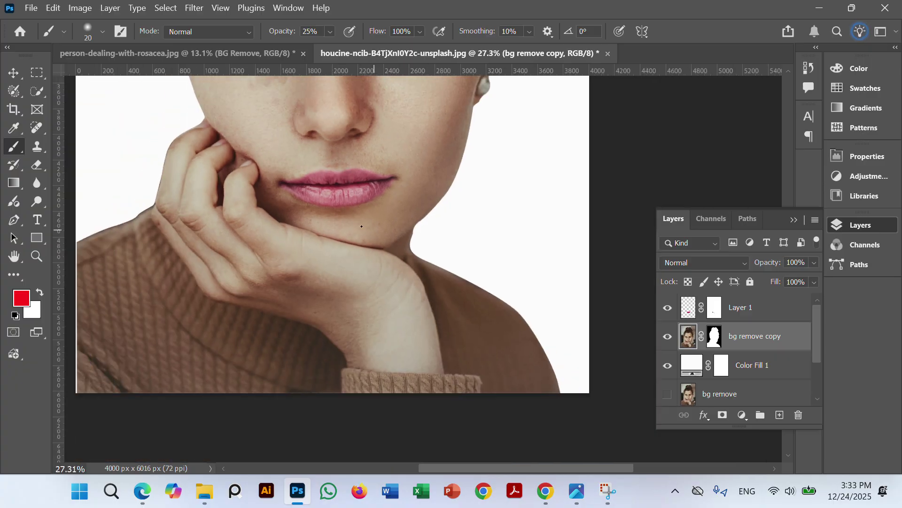
{"action": "left_click", "coordinate": [14, 71]}
{"action": "key", "text": "ctrl+alt+a"}
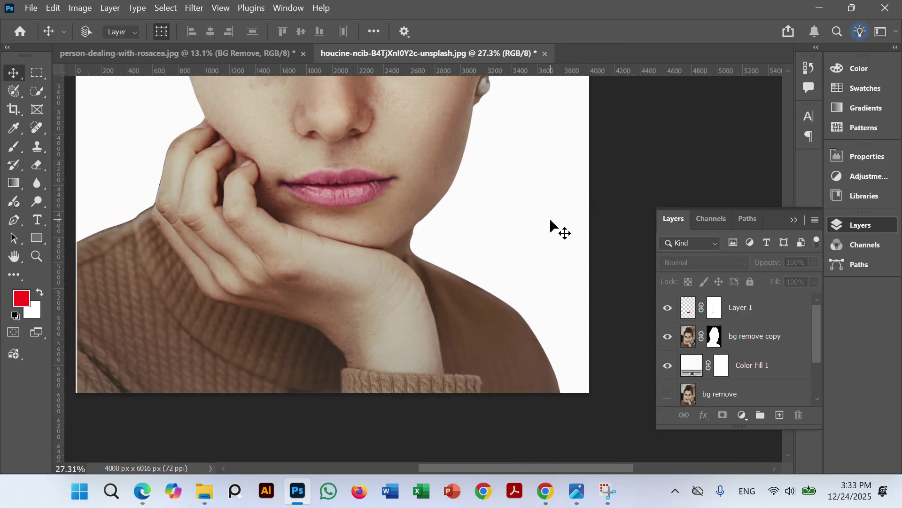
Open Adobe's help page on grouping and ungrouping layers in the Edge browser
{"action": "left_click", "coordinate": [550, 218]}
{"action": "key", "text": "Return"}
{"action": "scroll", "coordinate": [447, 254], "scroll_direction": "down", "scroll_amount": 3}
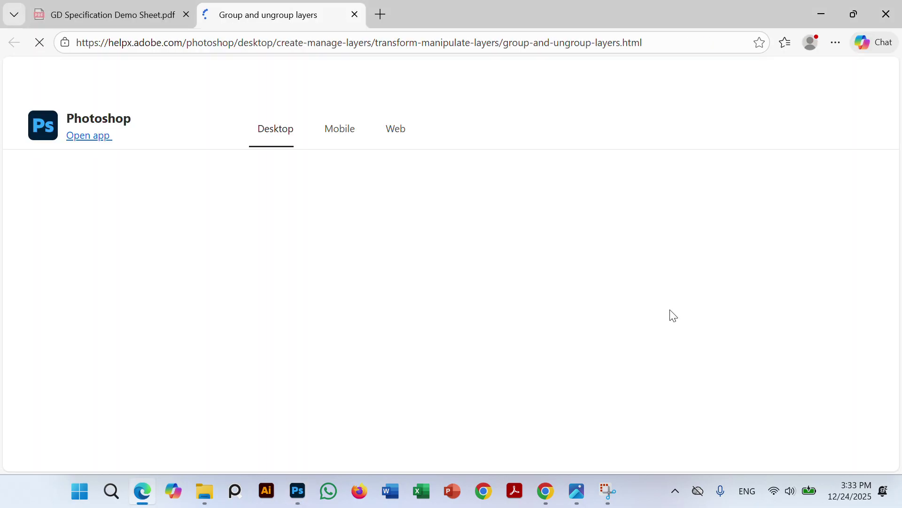
Switch back to Photoshop and compare the lips with the tint layer hidden and shown
{"action": "left_click", "coordinate": [296, 491]}
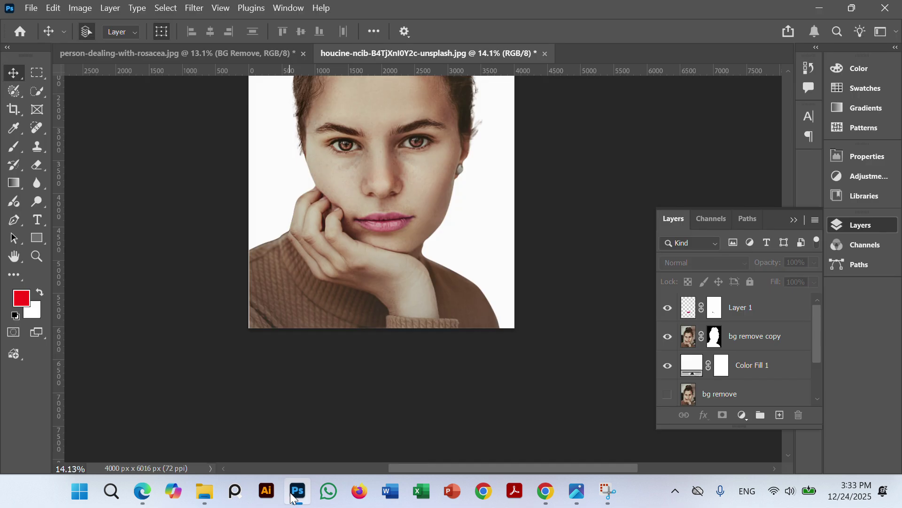
{"action": "left_click", "coordinate": [399, 176]}
{"action": "scroll", "coordinate": [407, 214], "scroll_direction": "up", "scroll_amount": 2}
{"action": "scroll", "coordinate": [384, 258], "scroll_direction": "up", "scroll_amount": 3}
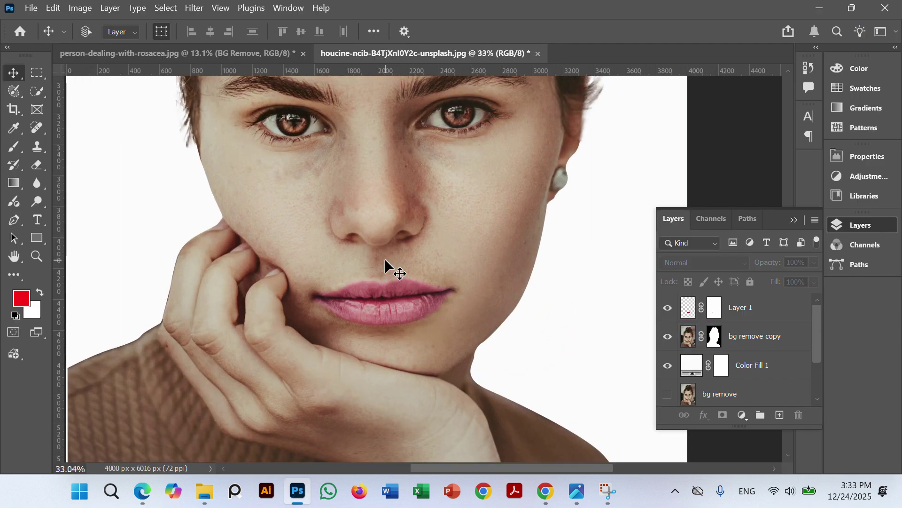
{"action": "left_click", "coordinate": [660, 310]}
{"action": "left_click", "coordinate": [668, 310]}
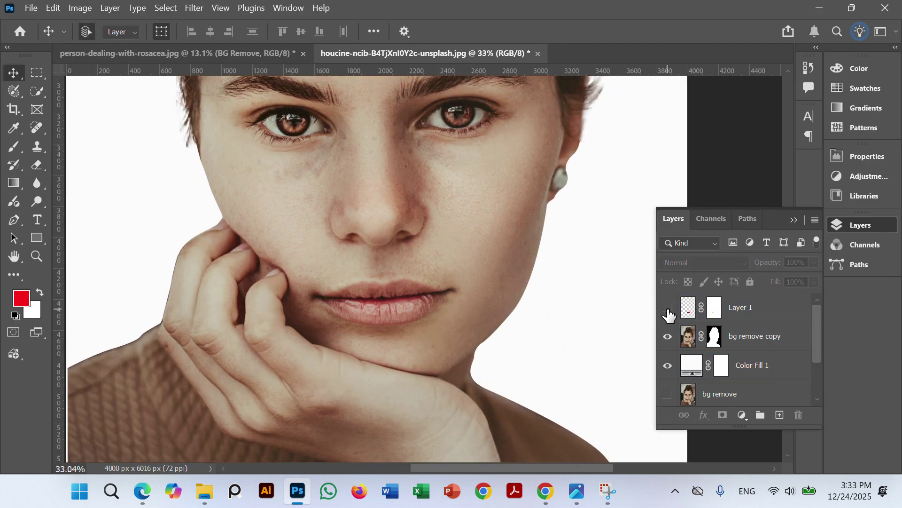
{"action": "left_click", "coordinate": [668, 310]}
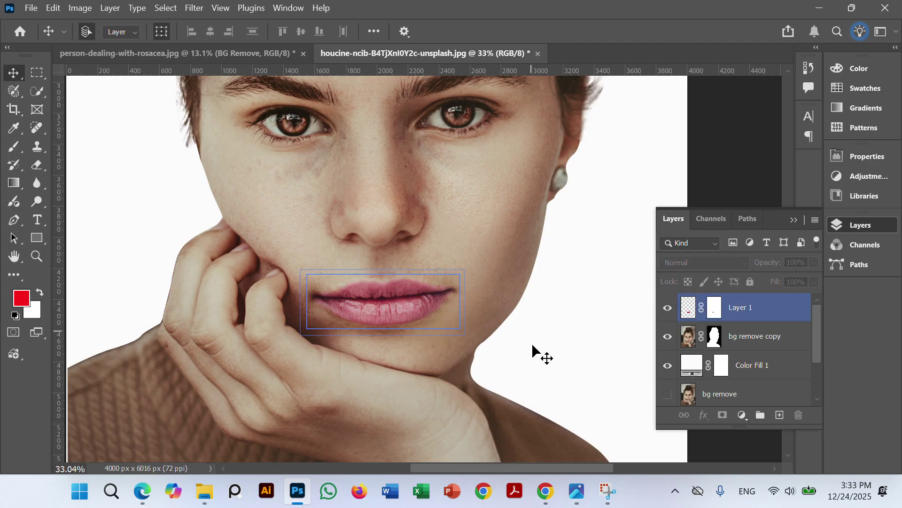
{"action": "left_click", "coordinate": [472, 295]}
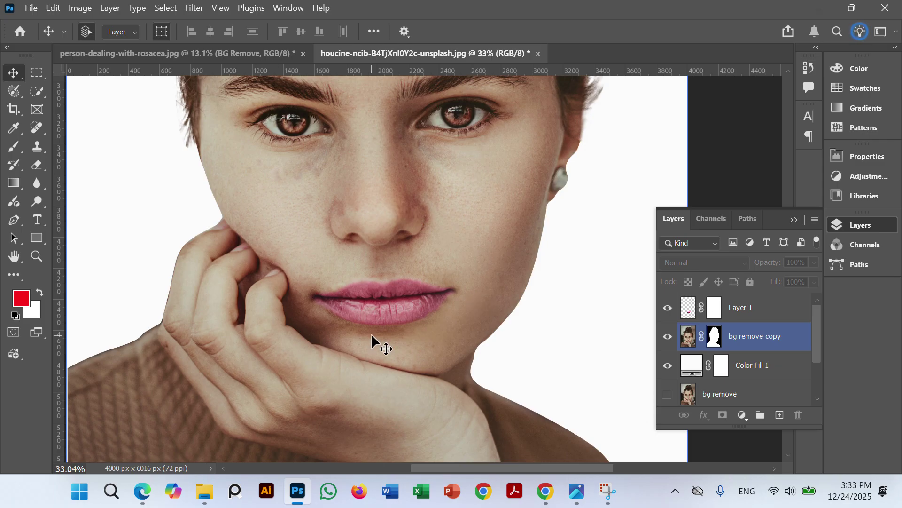
{"action": "left_click", "coordinate": [396, 329]}
{"action": "left_click", "coordinate": [724, 337]}
{"action": "left_click", "coordinate": [689, 308]}
{"action": "left_click", "coordinate": [471, 317]}
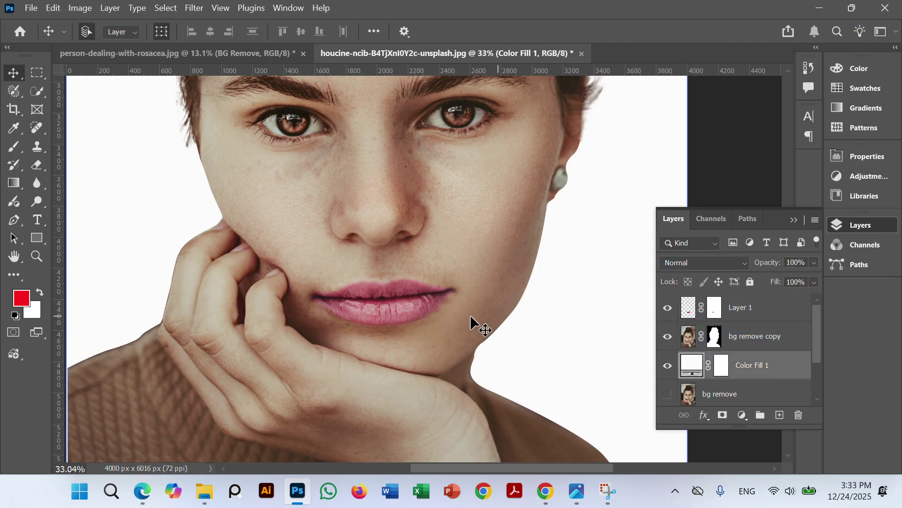
Open the Blending Options of the lip tint layer and move the dialog aside to uncover the lips
{"action": "left_click", "coordinate": [386, 298]}
{"action": "scroll", "coordinate": [390, 301], "scroll_direction": "up", "scroll_amount": 5}
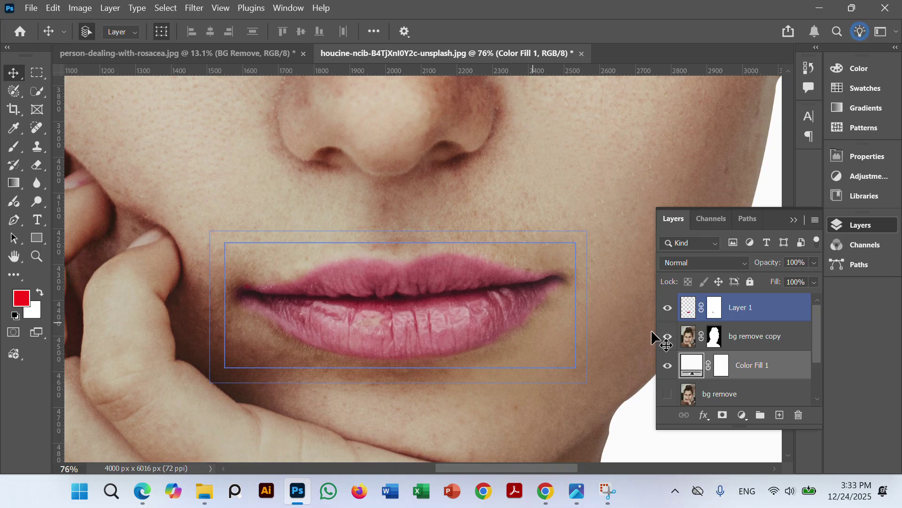
{"action": "key", "text": "alt+shift+u"}
{"action": "right_click", "coordinate": [691, 308]}
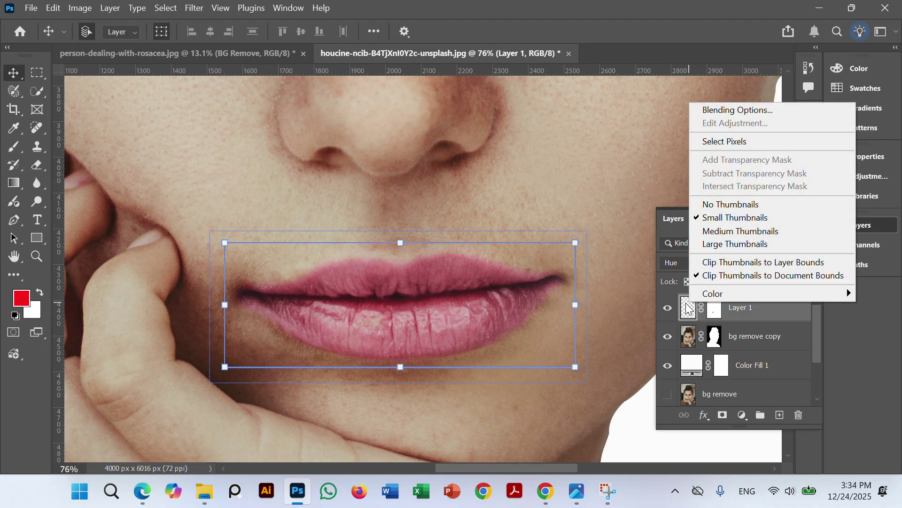
{"action": "left_click", "coordinate": [732, 113]}
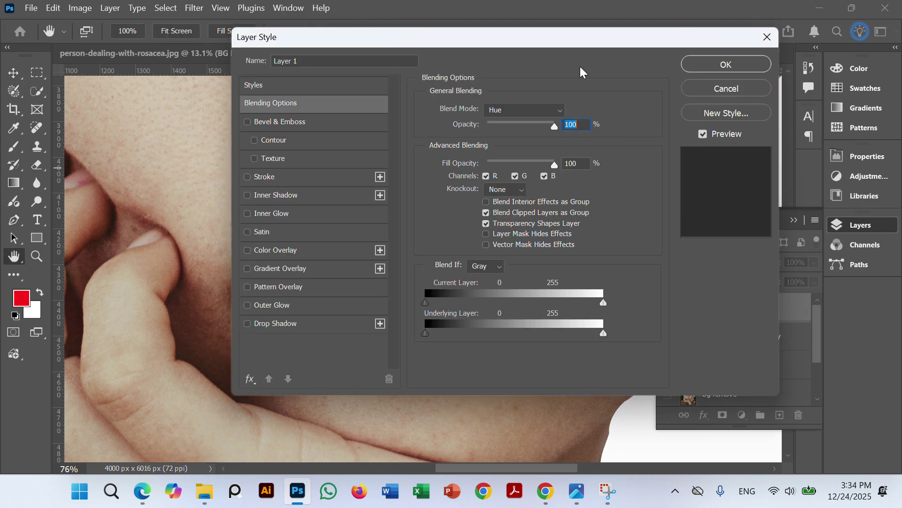
{"action": "left_click_drag", "start_coordinate": [566, 46], "coordinate": [800, 2]}
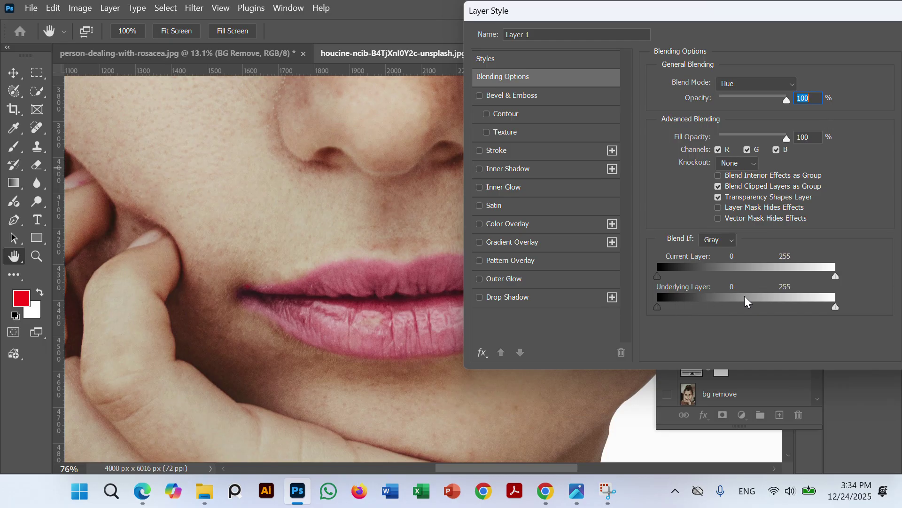
Try shifting the unsplit Underlying Layer Blend If sliders and return them to their full range
{"action": "left_click_drag", "start_coordinate": [834, 306], "coordinate": [804, 308]}
{"action": "mouse_move", "coordinate": [659, 306]}
{"action": "left_mouse_down"}
{"action": "mouse_move", "coordinate": [794, 308]}
{"action": "mouse_move", "coordinate": [659, 311]}
{"action": "left_mouse_up"}
{"action": "left_click_drag", "start_coordinate": [808, 307], "coordinate": [827, 309]}
{"action": "left_click_drag", "start_coordinate": [707, 304], "coordinate": [837, 313]}
Split the Underlying Layer Blend If sliders to 0/80 for shadows and 107/255 for highlights, and apply the layer style
{"action": "key", "text": "alt"}
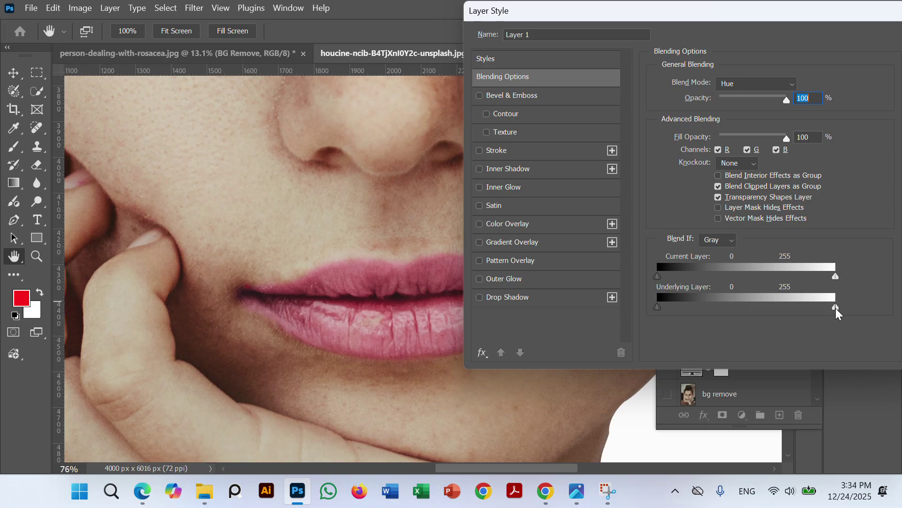
{"action": "left_click_drag", "start_coordinate": [835, 308], "coordinate": [808, 309]}
{"action": "left_click_drag", "start_coordinate": [659, 307], "coordinate": [713, 306]}
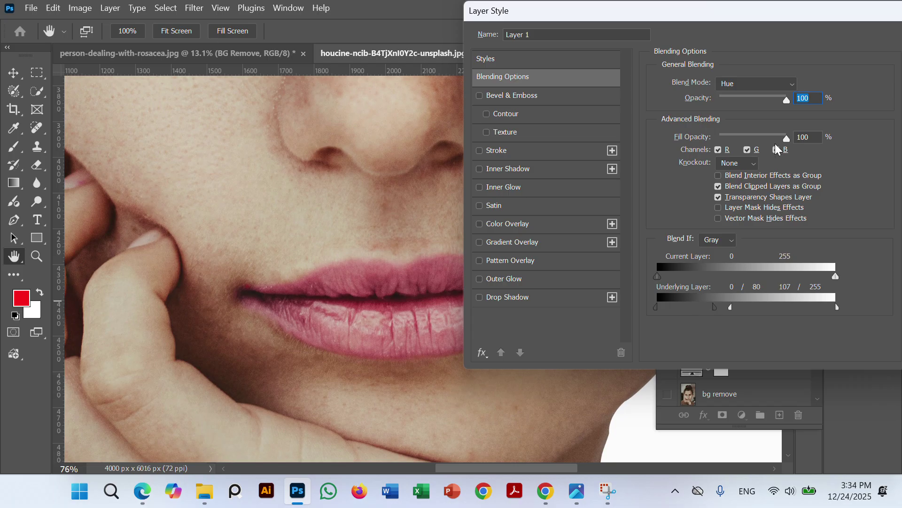
{"action": "left_click_drag", "start_coordinate": [772, 16], "coordinate": [557, 17]}
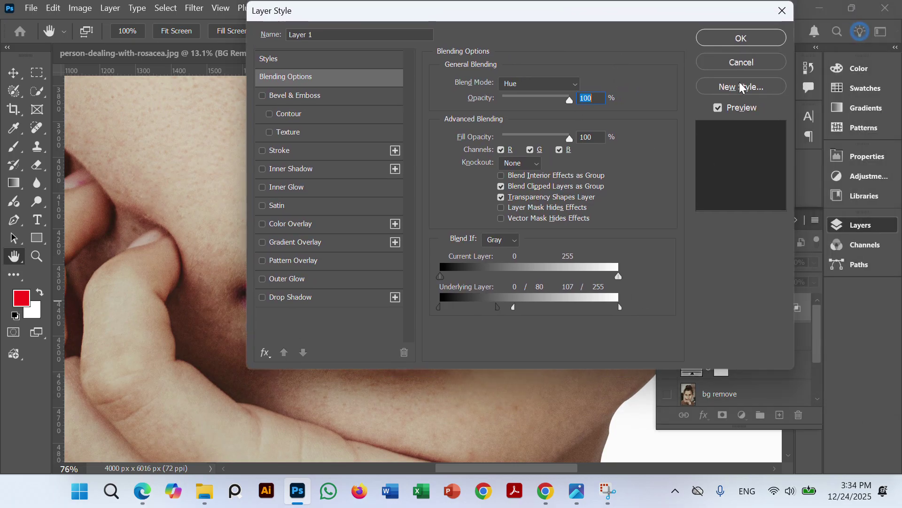
{"action": "left_click", "coordinate": [747, 37]}
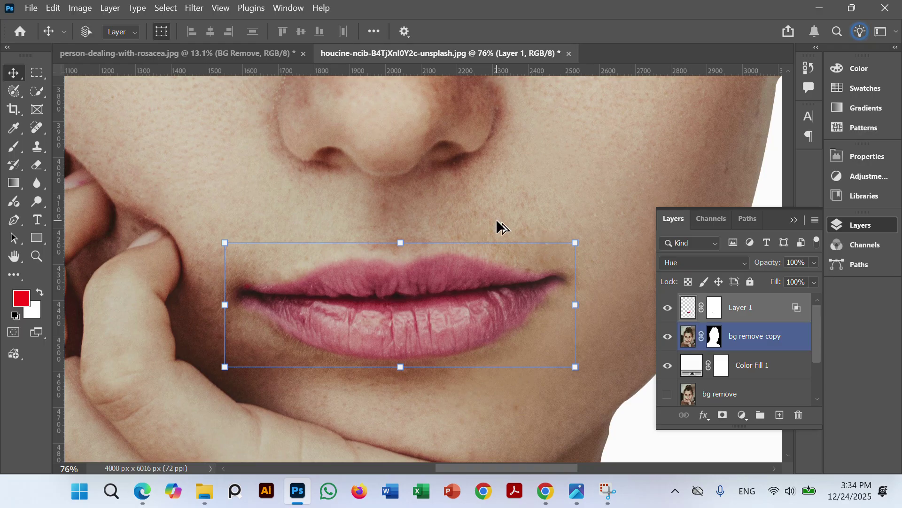
Examine the blended lip tint against the whole face and inspect the cheek skin up close
{"action": "scroll", "coordinate": [495, 224], "scroll_direction": "down", "scroll_amount": 5}
{"action": "left_click", "coordinate": [195, 254]}
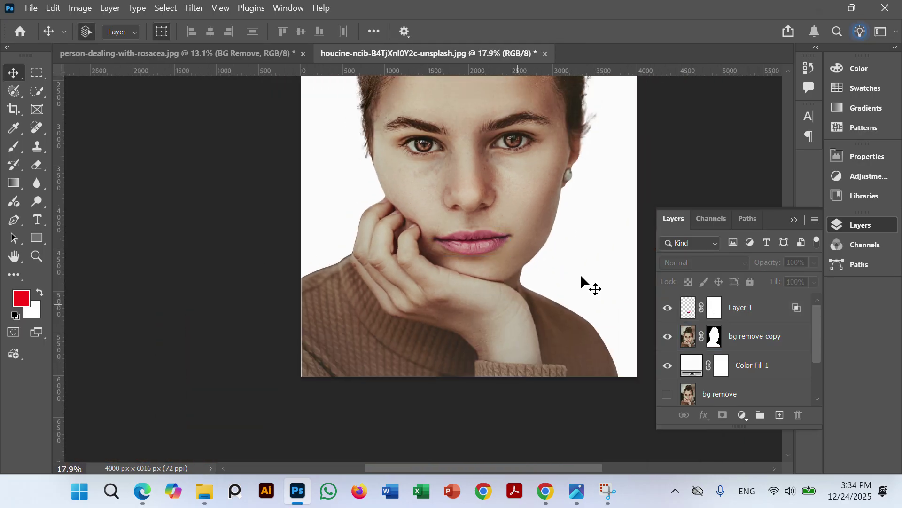
{"action": "left_click", "coordinate": [526, 268]}
{"action": "scroll", "coordinate": [522, 263], "scroll_direction": "up", "scroll_amount": 3}
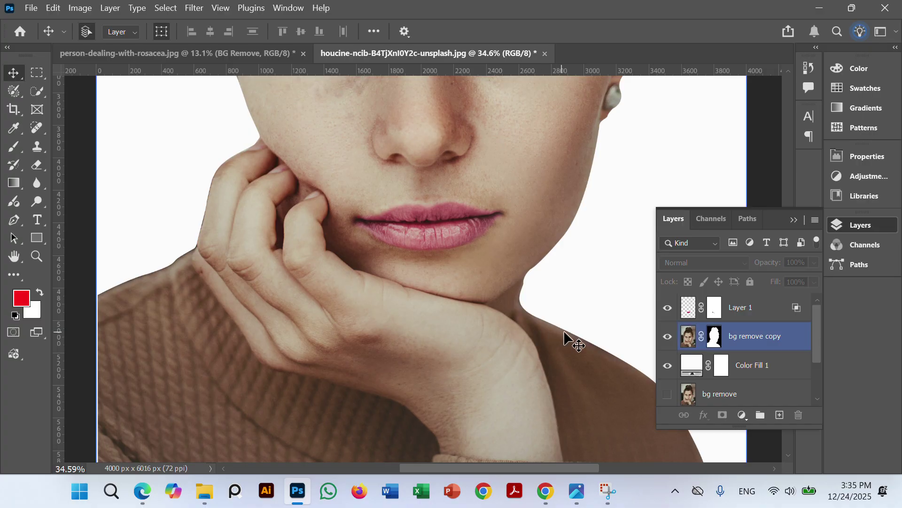
{"action": "scroll", "coordinate": [470, 249], "scroll_direction": "up", "scroll_amount": 3}
{"action": "scroll", "coordinate": [459, 244], "scroll_direction": "down", "scroll_amount": 2}
{"action": "scroll", "coordinate": [475, 260], "scroll_direction": "up", "scroll_amount": 3}
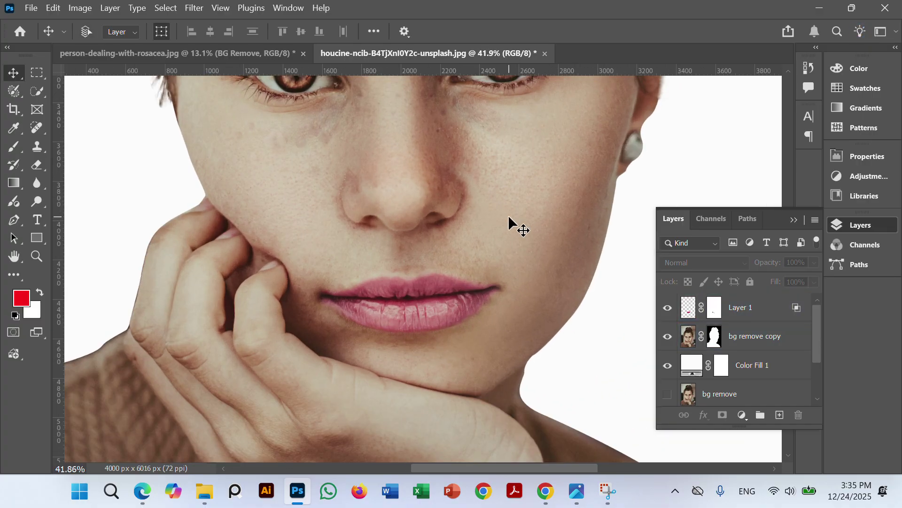
{"action": "scroll", "coordinate": [517, 235], "scroll_direction": "up", "scroll_amount": 4}
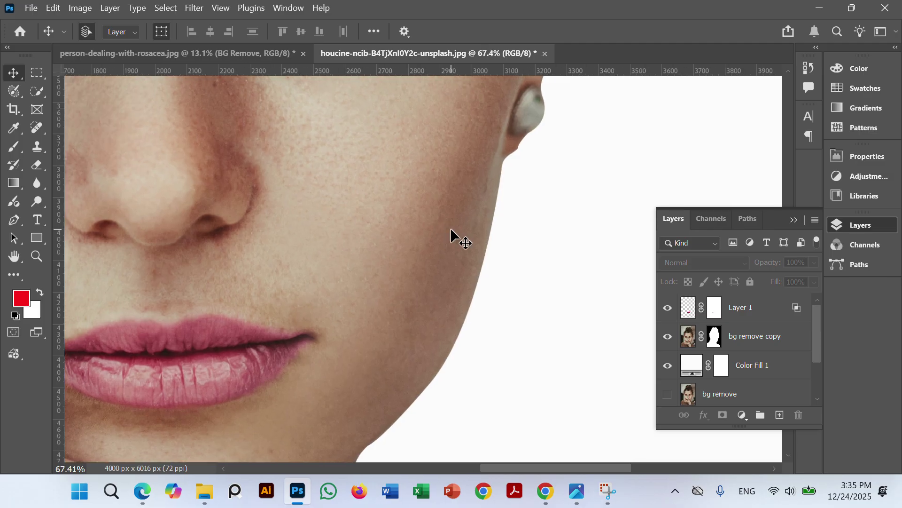
{"action": "left_click", "coordinate": [418, 178]}
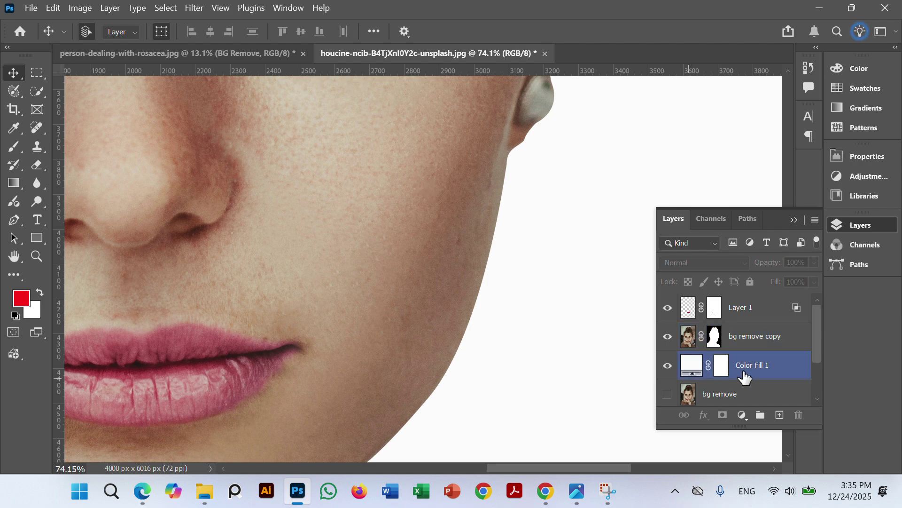
Add an empty layer above the lip tint layer and set the foreground color to a saturated magenta of hue 318°
{"action": "left_click", "coordinate": [754, 305]}
{"action": "left_click", "coordinate": [784, 415]}
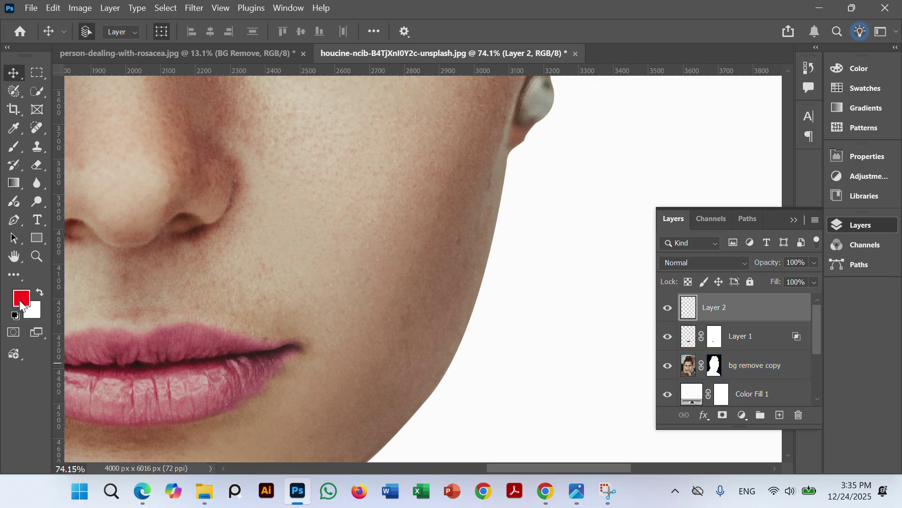
{"action": "left_click", "coordinate": [21, 301]}
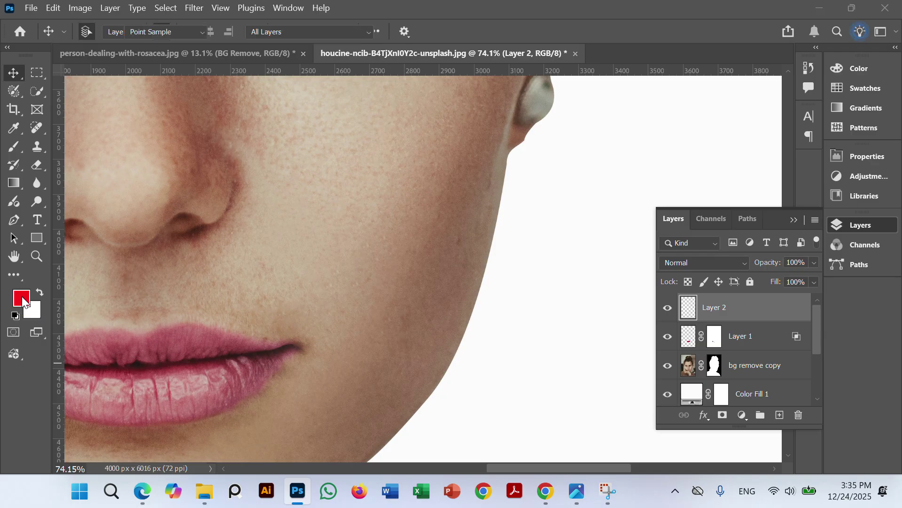
{"action": "left_click", "coordinate": [607, 247]}
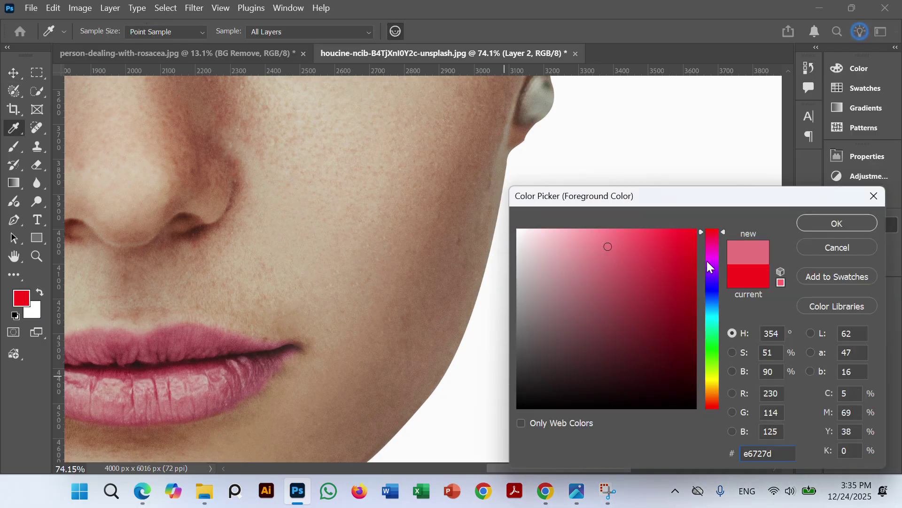
{"action": "left_click", "coordinate": [712, 249]}
{"action": "left_click", "coordinate": [648, 241]}
{"action": "left_click", "coordinate": [632, 238]}
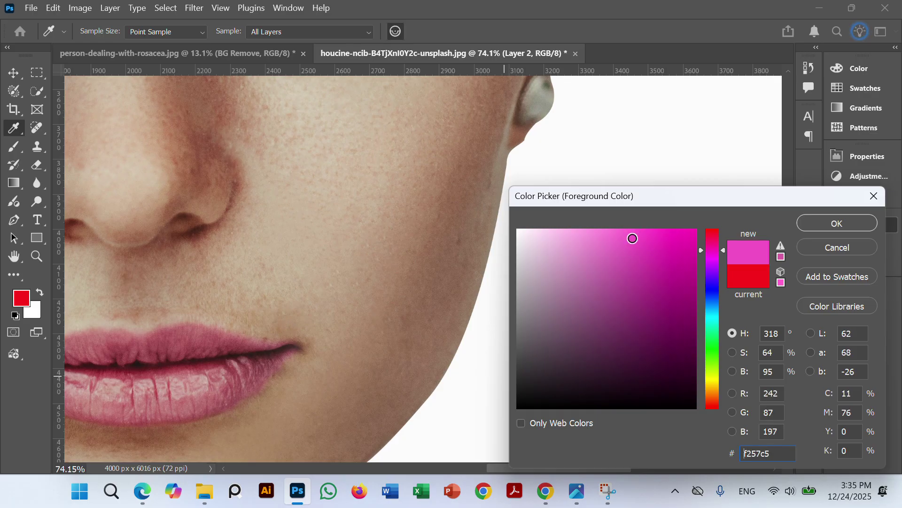
{"action": "left_click", "coordinate": [622, 239]}
{"action": "left_click", "coordinate": [651, 239]}
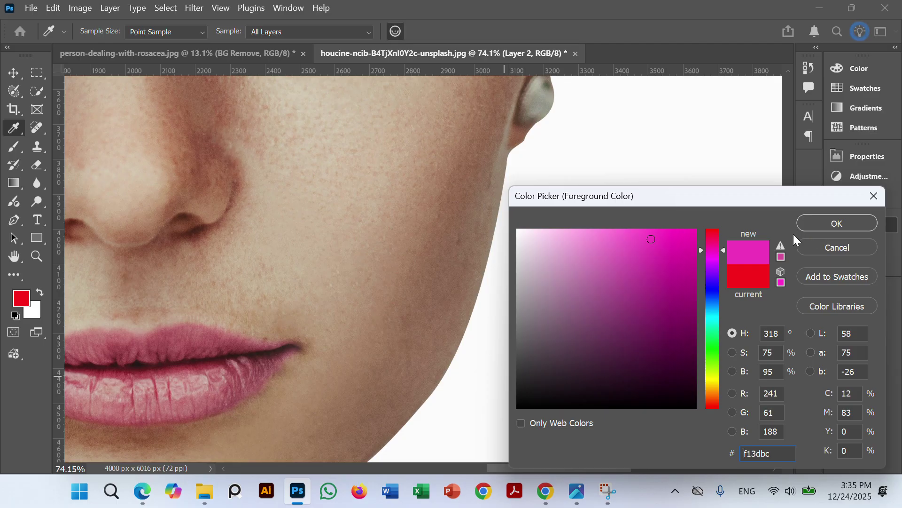
{"action": "left_click", "coordinate": [683, 260]}
{"action": "left_click", "coordinate": [688, 241]}
{"action": "left_click", "coordinate": [825, 227]}
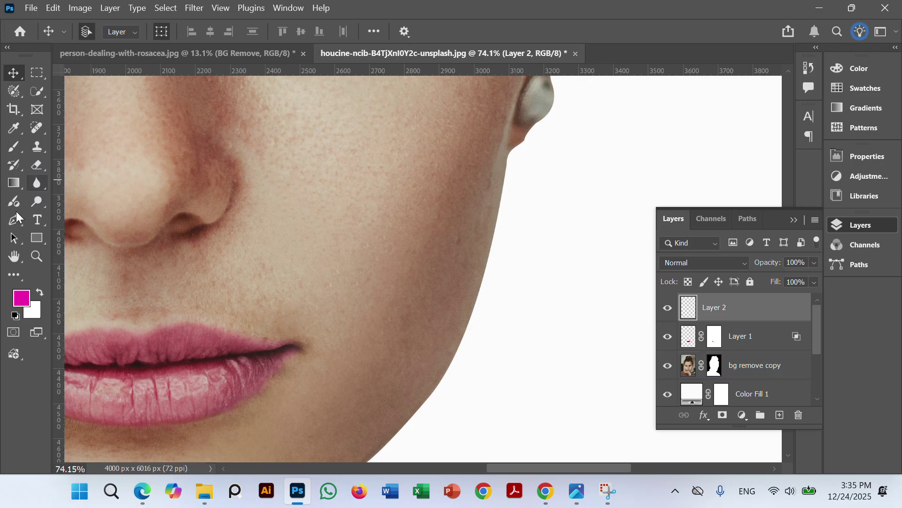
Set up the Brush tool with the Soft Round tip at 0% hardness and a size of 600 px
{"action": "left_click", "coordinate": [13, 147]}
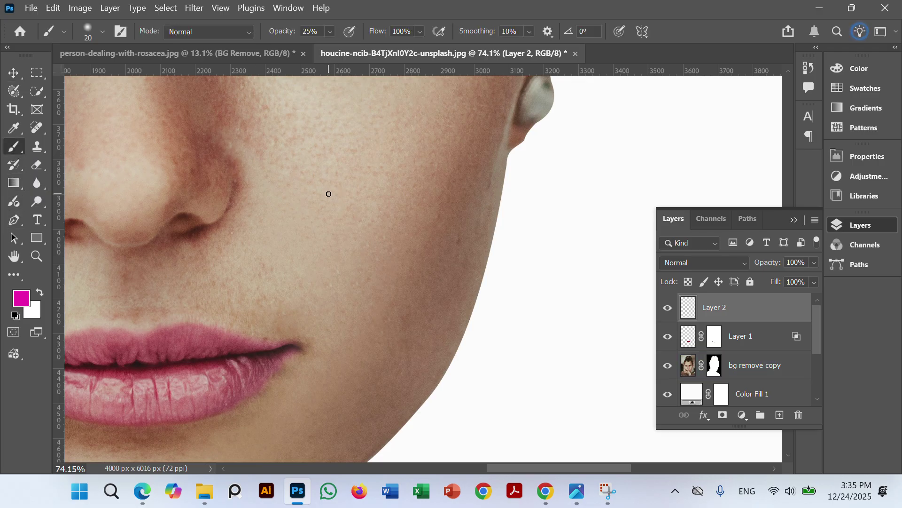
{"action": "key", "text": "bracketright"}
{"action": "key", "text": "bracketright"}
{"action": "key", "text": "bracketright"}
{"action": "key", "text": "bracketright"}
{"action": "key", "text": "bracketright"}
{"action": "key", "text": "bracketright"}
{"action": "key", "text": "bracketright"}
{"action": "key", "text": "bracketright"}
{"action": "key", "text": "bracketright"}
{"action": "key", "text": "bracketright"}
{"action": "key", "text": "bracketright"}
{"action": "key", "text": "bracketright"}
{"action": "key", "text": "bracketright"}
{"action": "key", "text": "bracketright"}
{"action": "key", "text": "bracketright"}
{"action": "key", "text": "bracketright"}
{"action": "key", "text": "bracketright"}
{"action": "key", "text": "bracketright"}
{"action": "key", "text": "bracketright"}
{"action": "left_click", "coordinate": [103, 34]}
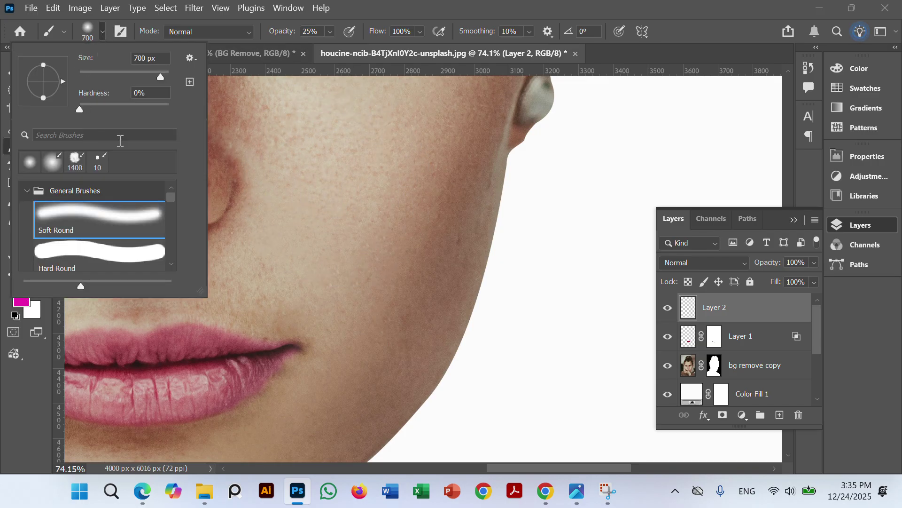
{"action": "left_click", "coordinate": [105, 230]}
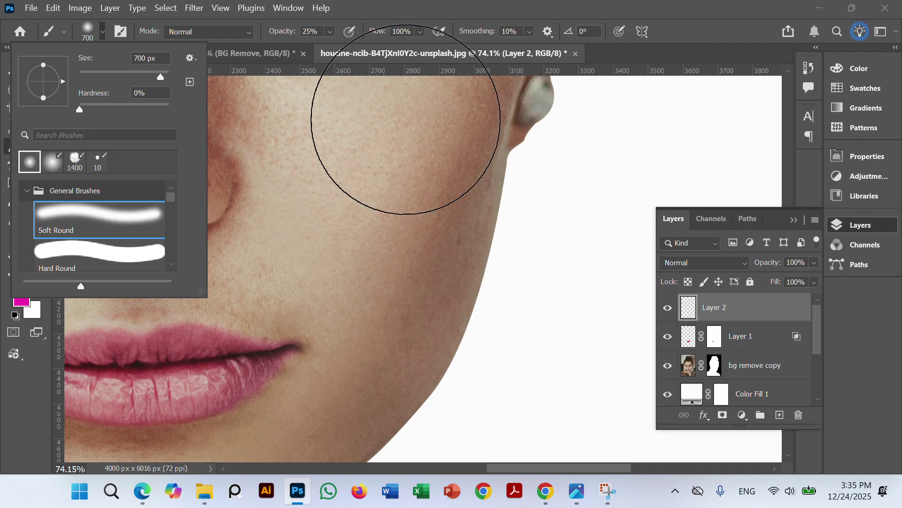
{"action": "key", "text": "Escape"}
{"action": "key", "text": "bracketleft"}
{"action": "key", "text": "bracketleft"}
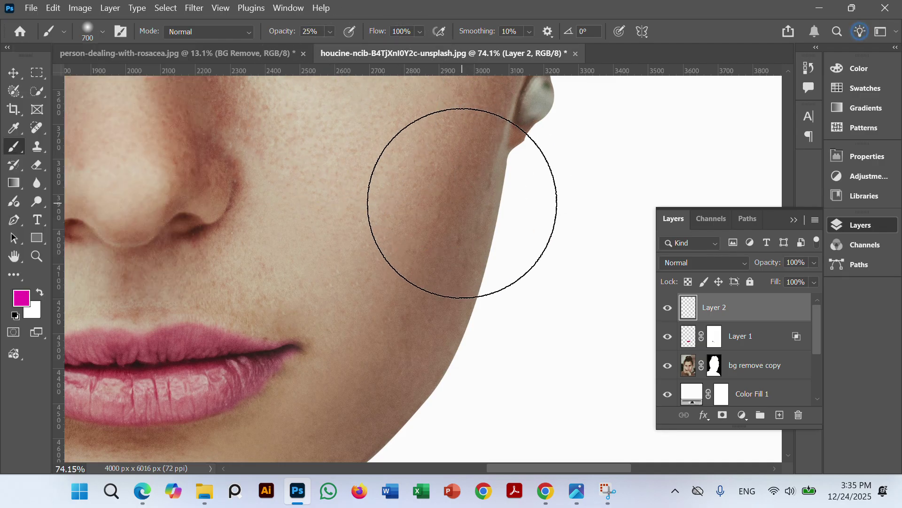
{"action": "key", "text": "bracketleft"}
{"action": "key", "text": "bracketright"}
{"action": "key", "text": "bracketright"}
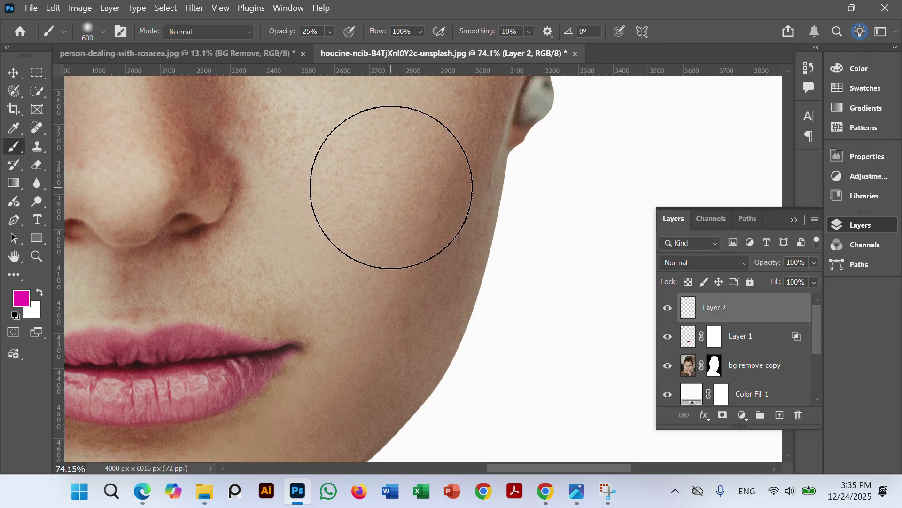
Paint a soft magenta blush spot on each cheek at 25% opacity, and return to the Move tool
{"action": "left_click", "coordinate": [392, 186]}
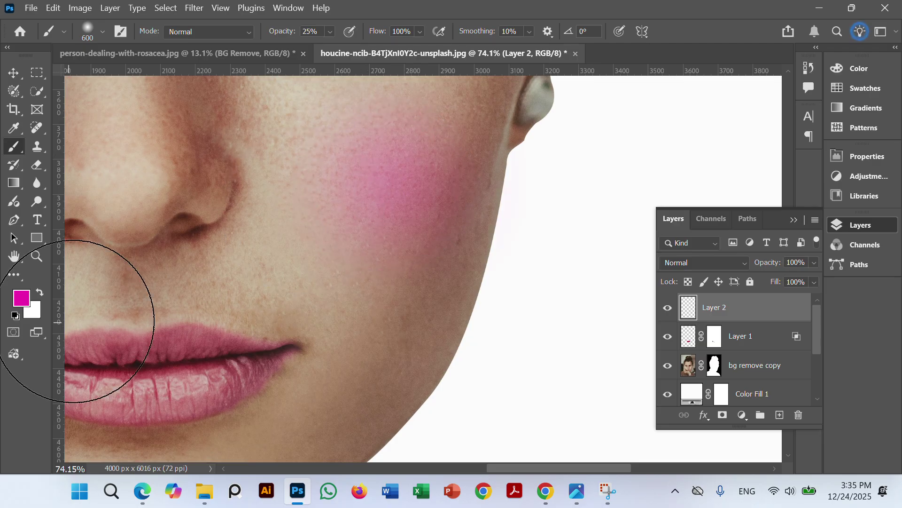
{"action": "scroll", "coordinate": [302, 247], "scroll_direction": "down", "scroll_amount": 10}
{"action": "scroll", "coordinate": [317, 250], "scroll_direction": "up", "scroll_amount": 3}
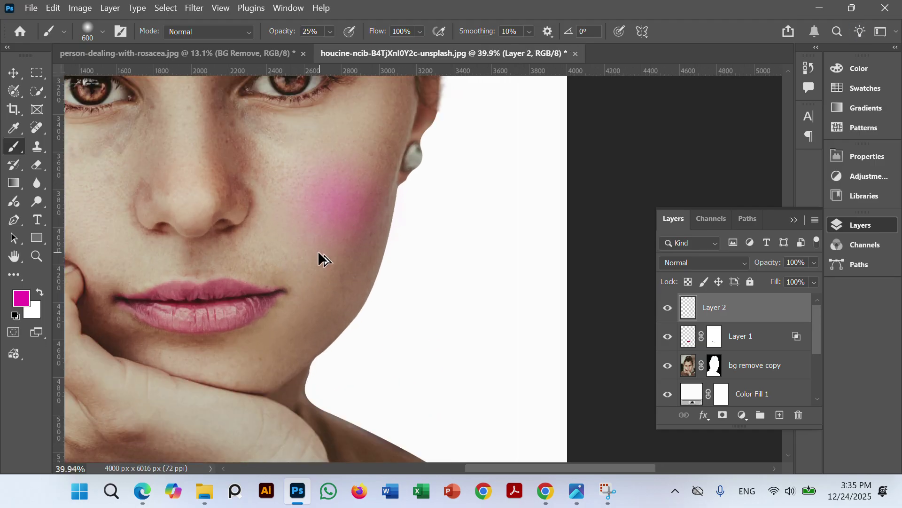
{"action": "scroll", "coordinate": [346, 238], "scroll_direction": "down", "scroll_amount": 2}
{"action": "scroll", "coordinate": [135, 238], "scroll_direction": "up", "scroll_amount": 4}
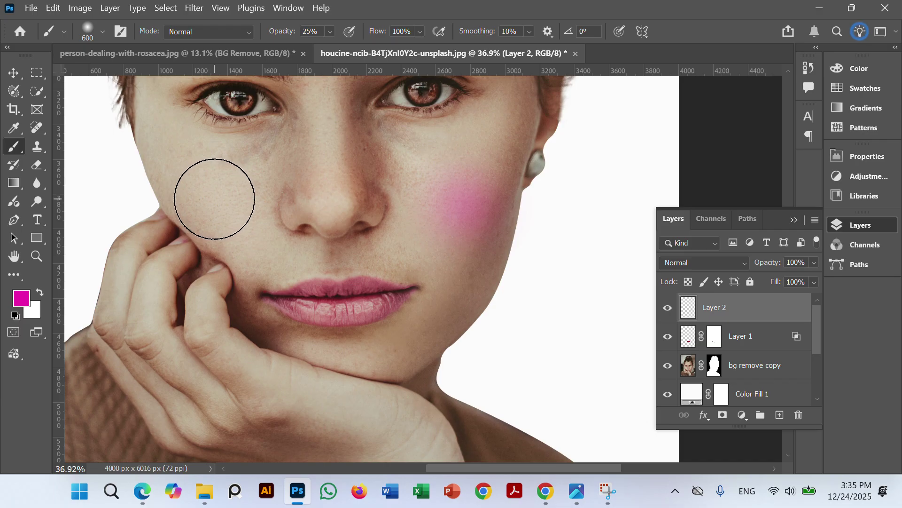
{"action": "left_click_drag", "start_coordinate": [214, 197], "coordinate": [191, 202]}
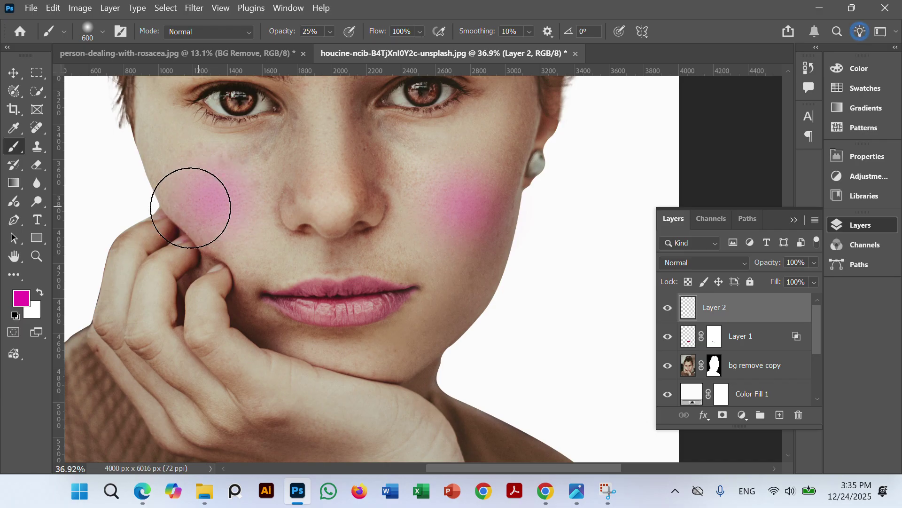
{"action": "left_click", "coordinate": [16, 74]}
{"action": "left_click", "coordinate": [602, 290]}
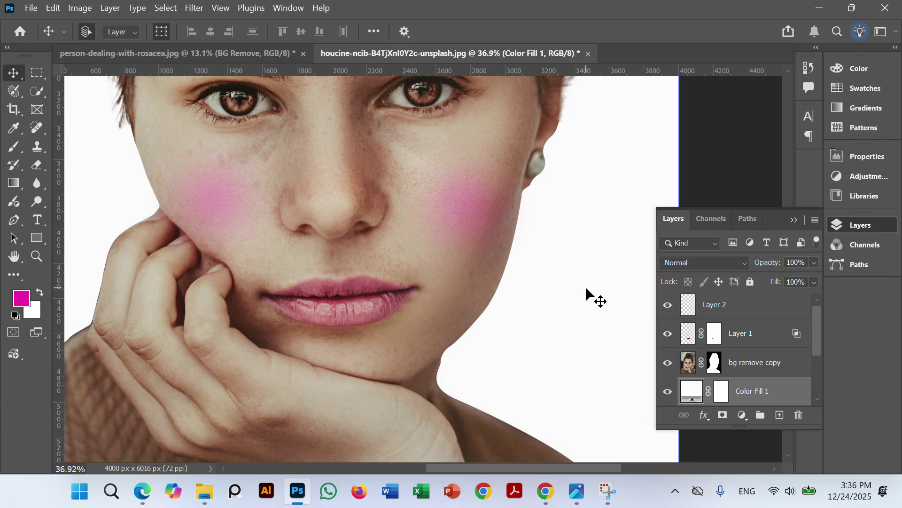
Undo the magenta blush spots painted together on both cheeks
{"action": "left_click", "coordinate": [202, 210]}
{"action": "left_click", "coordinate": [199, 205]}
{"action": "left_click", "coordinate": [751, 331]}
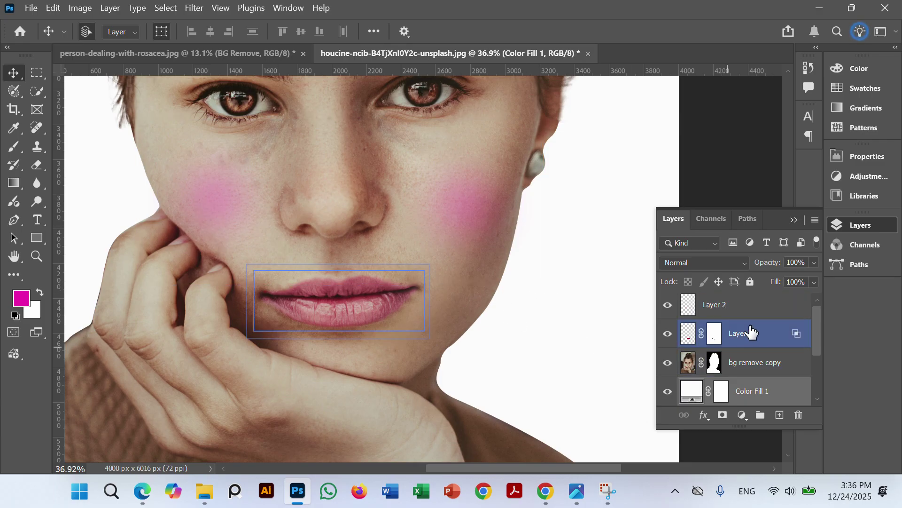
{"action": "left_click", "coordinate": [298, 231]}
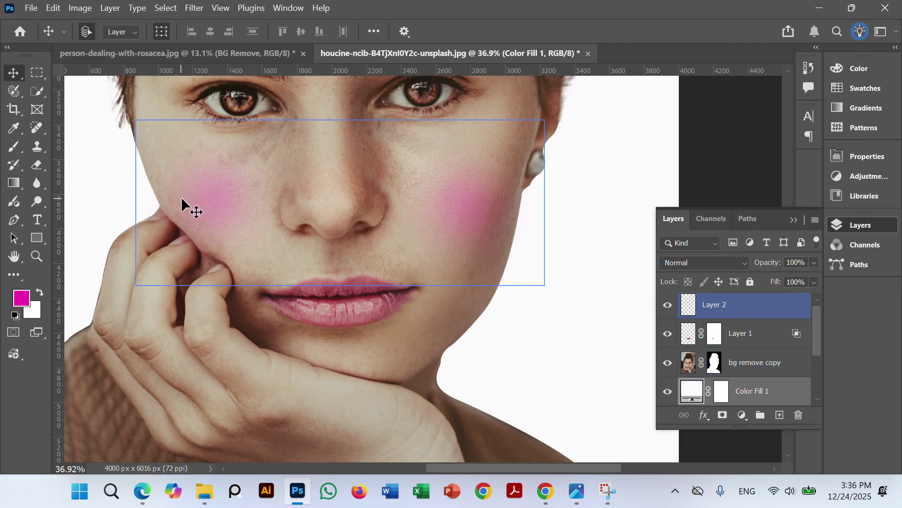
{"action": "left_click", "coordinate": [232, 207]}
{"action": "key", "text": "ctrl+z"}
{"action": "key", "text": "ctrl+z"}
{"action": "key", "text": "ctrl+z"}
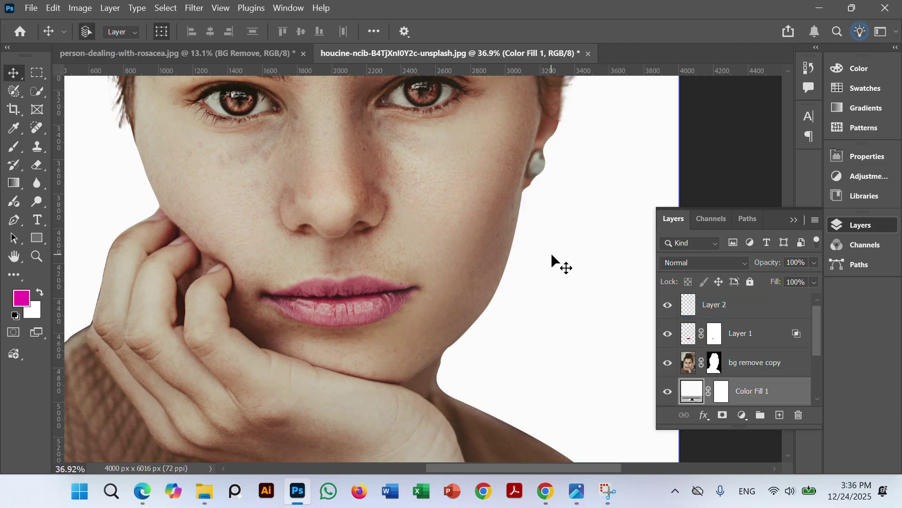
Repaint the blush at 25% brush opacity, with the earring-side cheek on Layer 2 and the other cheek on a new layer
{"action": "left_click", "coordinate": [690, 305]}
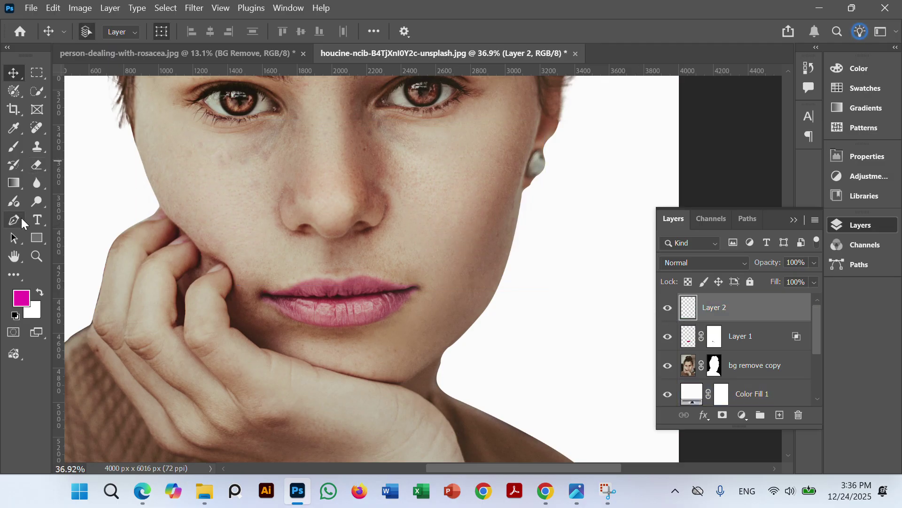
{"action": "left_click", "coordinate": [17, 153]}
{"action": "left_click_drag", "start_coordinate": [465, 208], "coordinate": [454, 210]}
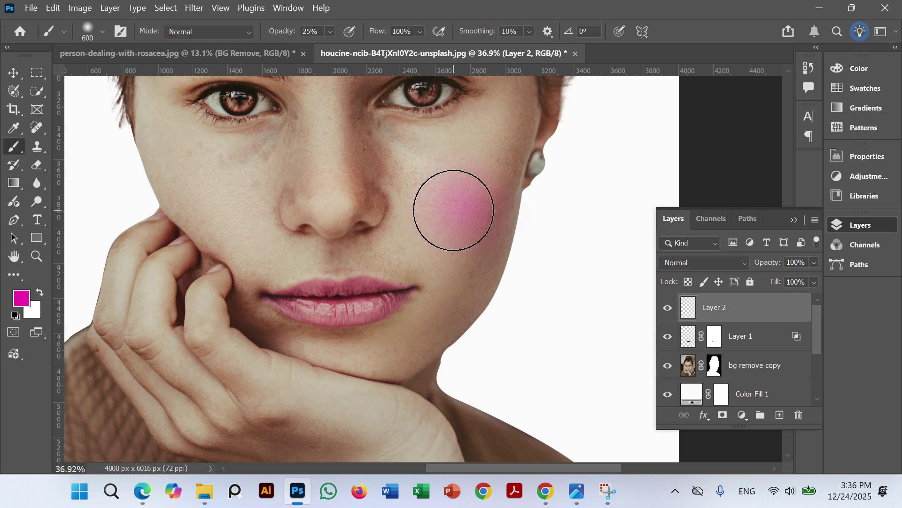
{"action": "left_click", "coordinate": [780, 414]}
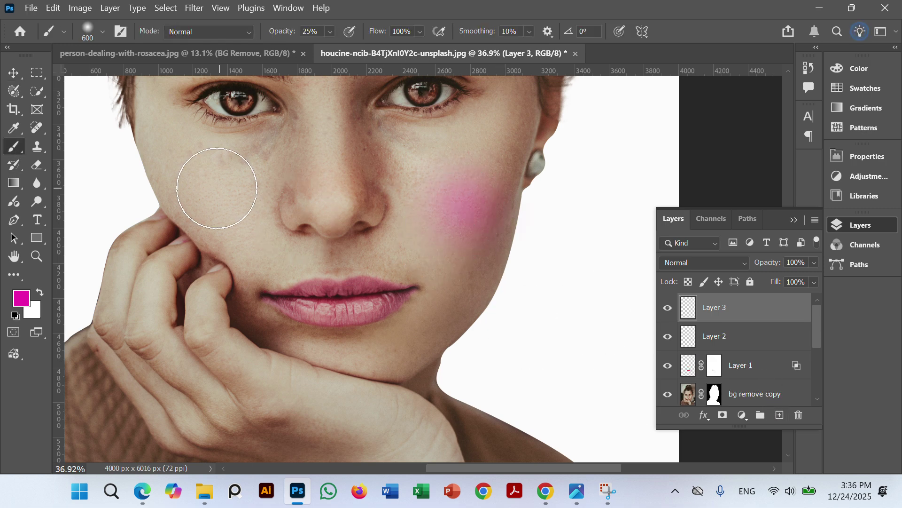
{"action": "left_click_drag", "start_coordinate": [207, 193], "coordinate": [213, 191]}
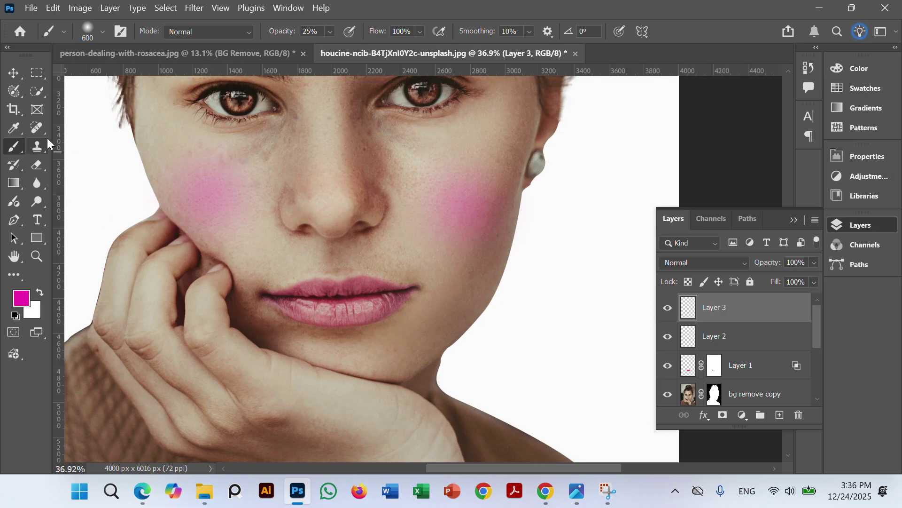
{"action": "left_click", "coordinate": [13, 73]}
Set the earring-side blush layer to 49% opacity and shift its spot slightly toward the nose
{"action": "left_click", "coordinate": [540, 282]}
{"action": "left_click", "coordinate": [462, 206]}
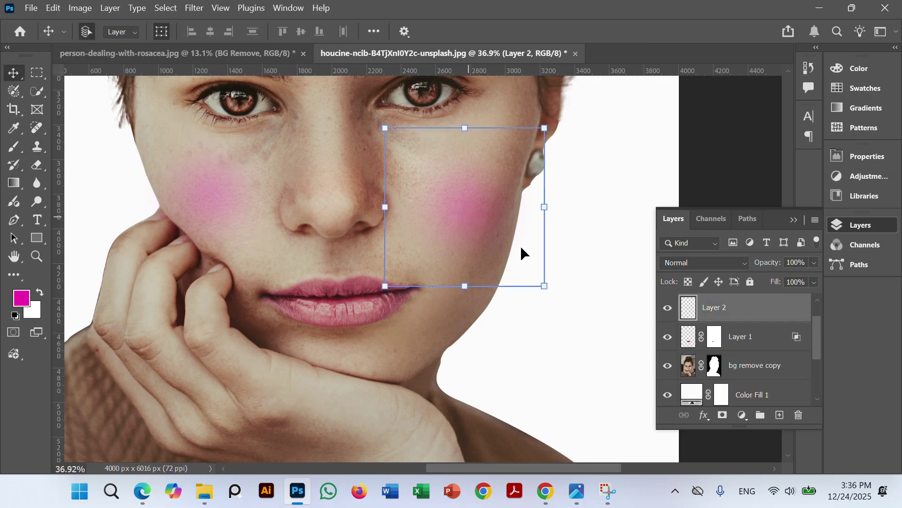
{"action": "scroll", "coordinate": [737, 335], "scroll_direction": "up", "scroll_amount": 1}
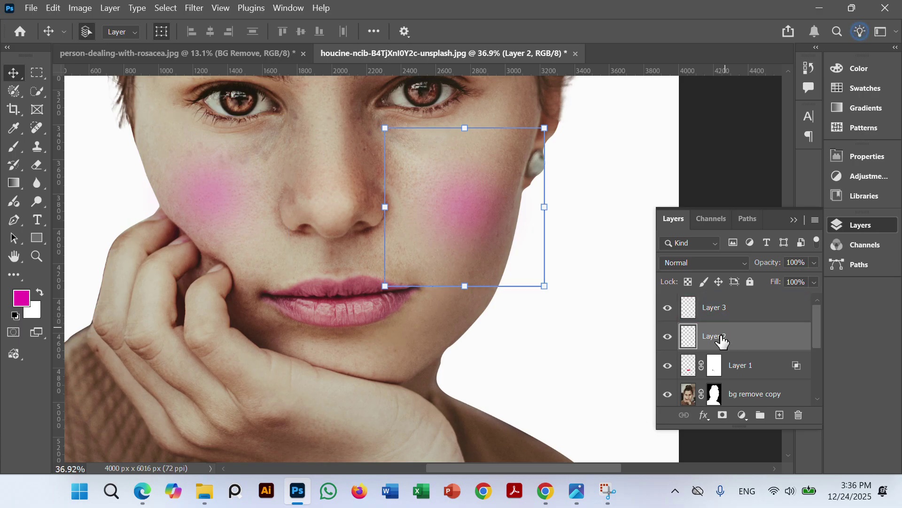
{"action": "left_click", "coordinate": [811, 266]}
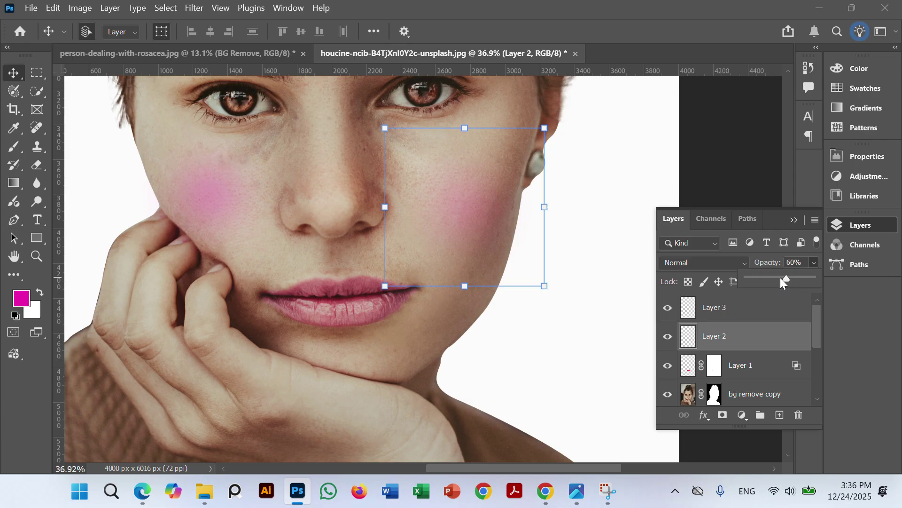
{"action": "left_click", "coordinate": [568, 314]}
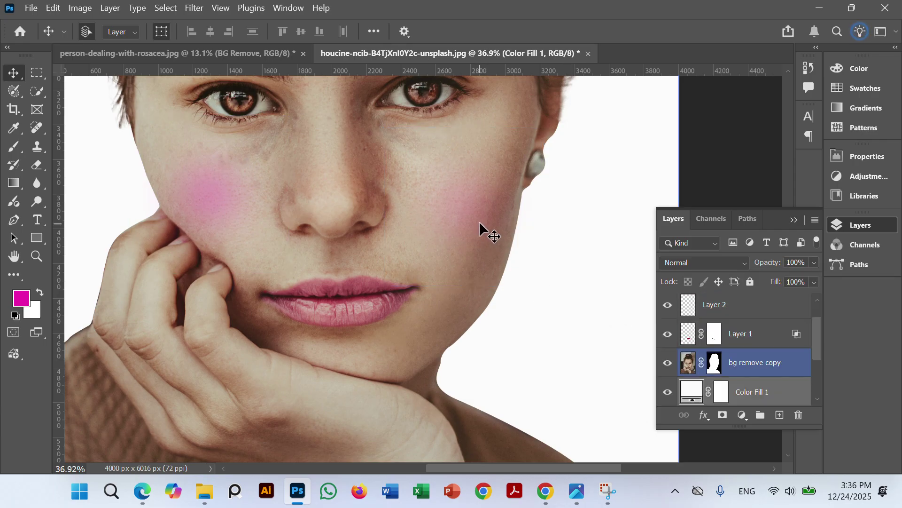
{"action": "left_click_drag", "start_coordinate": [479, 222], "coordinate": [469, 206]}
{"action": "left_click", "coordinate": [579, 320]}
Shift the hand-side blush spot slightly down the cheek and set its layer to 52% opacity
{"action": "left_click", "coordinate": [223, 198]}
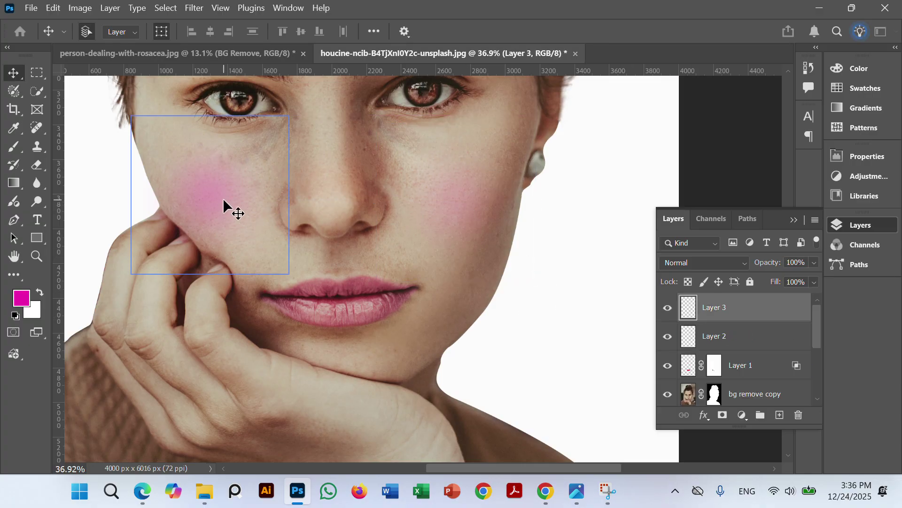
{"action": "mouse_move", "coordinate": [193, 197]}
{"action": "left_mouse_down"}
{"action": "mouse_move", "coordinate": [202, 199]}
{"action": "mouse_move", "coordinate": [188, 202]}
{"action": "left_mouse_up"}
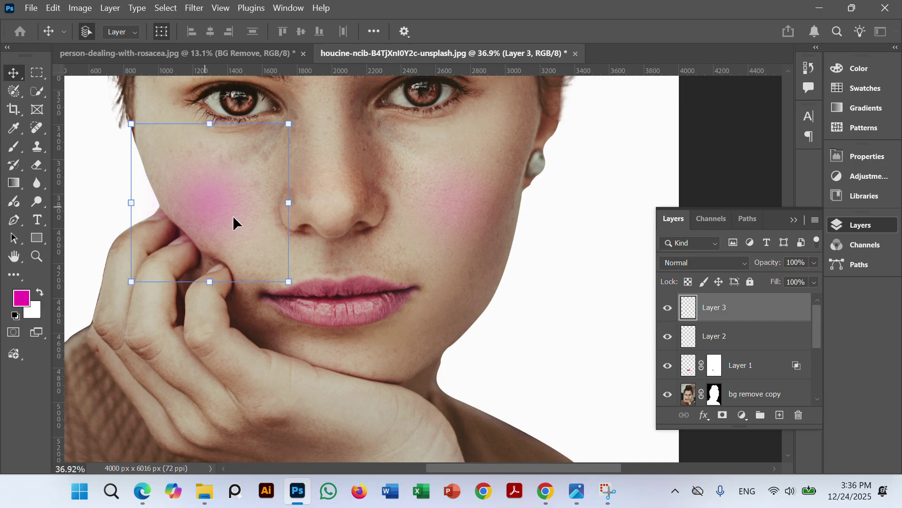
{"action": "left_click", "coordinate": [815, 263]}
{"action": "left_click_drag", "start_coordinate": [783, 275], "coordinate": [779, 277]}
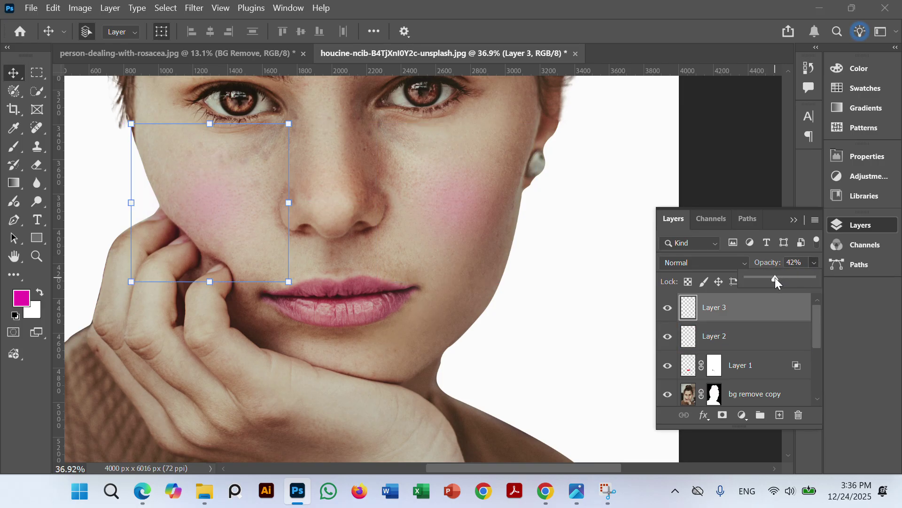
{"action": "left_click", "coordinate": [535, 303]}
{"action": "scroll", "coordinate": [539, 243], "scroll_direction": "down", "scroll_amount": 5}
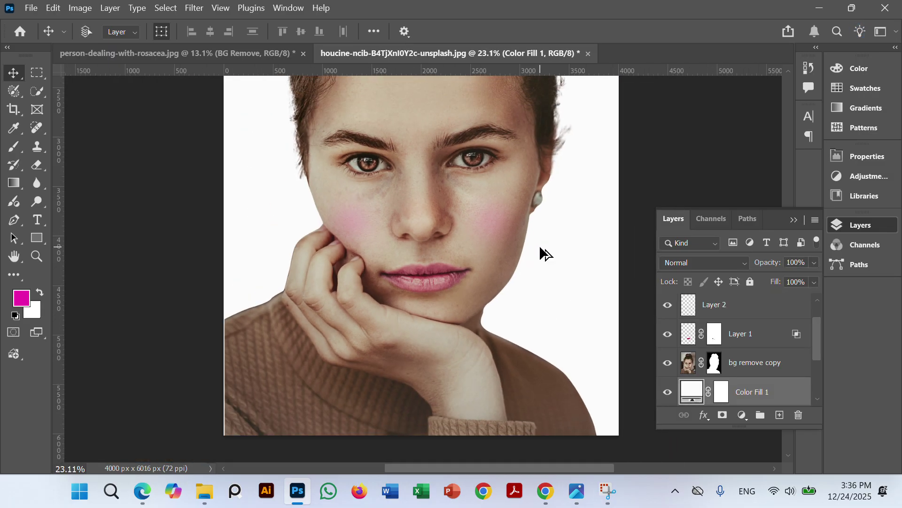
Fine-tune the placement of the blush spots so they sit evenly on both cheeks
{"action": "scroll", "coordinate": [533, 249], "scroll_direction": "up", "scroll_amount": 2}
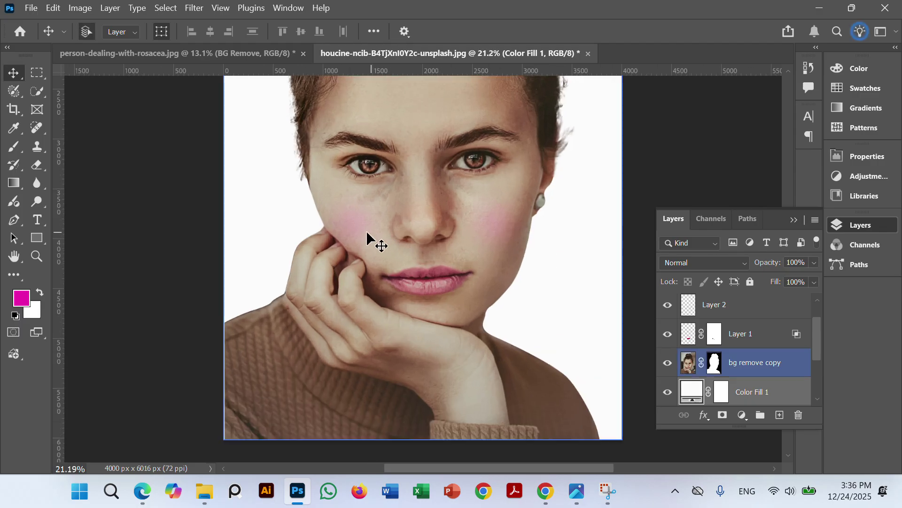
{"action": "left_click_drag", "start_coordinate": [353, 225], "coordinate": [354, 224]}
{"action": "left_click_drag", "start_coordinate": [354, 224], "coordinate": [354, 224]}
{"action": "left_click", "coordinate": [513, 238]}
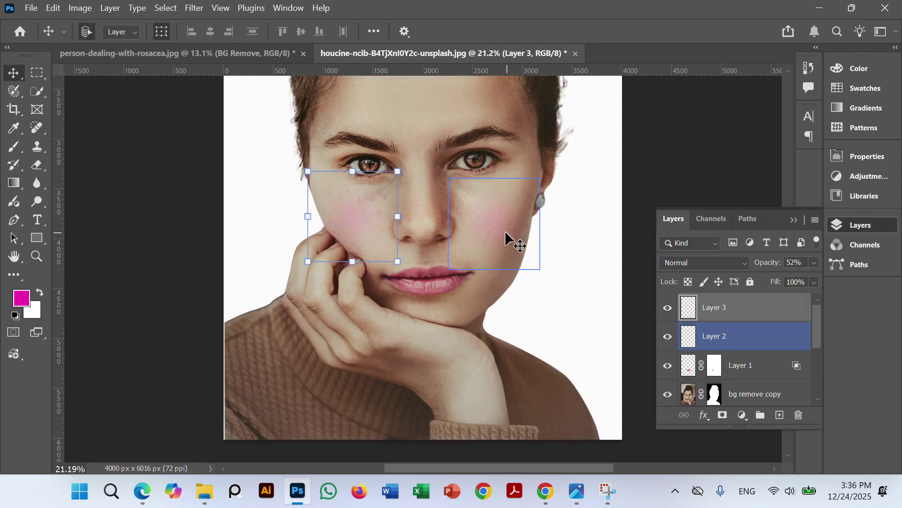
{"action": "left_click_drag", "start_coordinate": [513, 238], "coordinate": [503, 229]}
{"action": "left_click", "coordinate": [632, 195]}
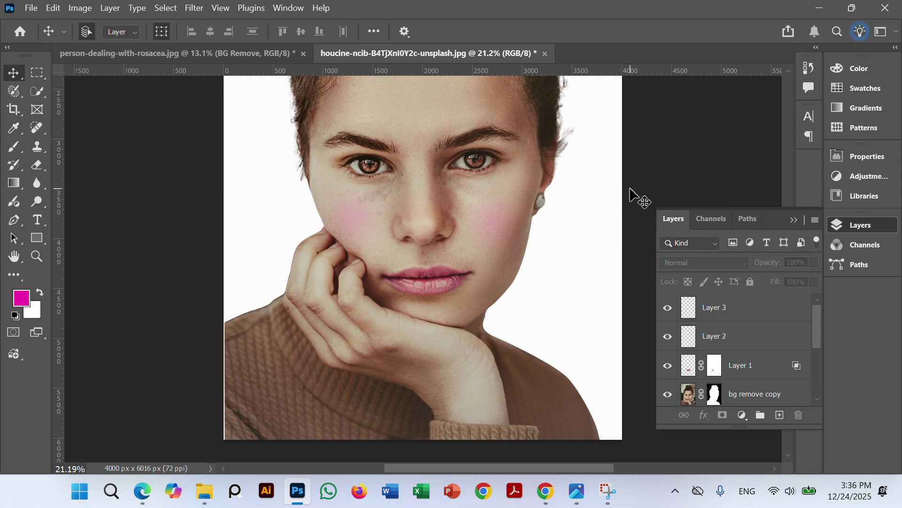
Compare the portrait with and without blush by hiding and showing Layer 2 and Layer 3
{"action": "scroll", "coordinate": [534, 296], "scroll_direction": "down", "scroll_amount": 5}
{"action": "scroll", "coordinate": [514, 282], "scroll_direction": "up", "scroll_amount": 3}
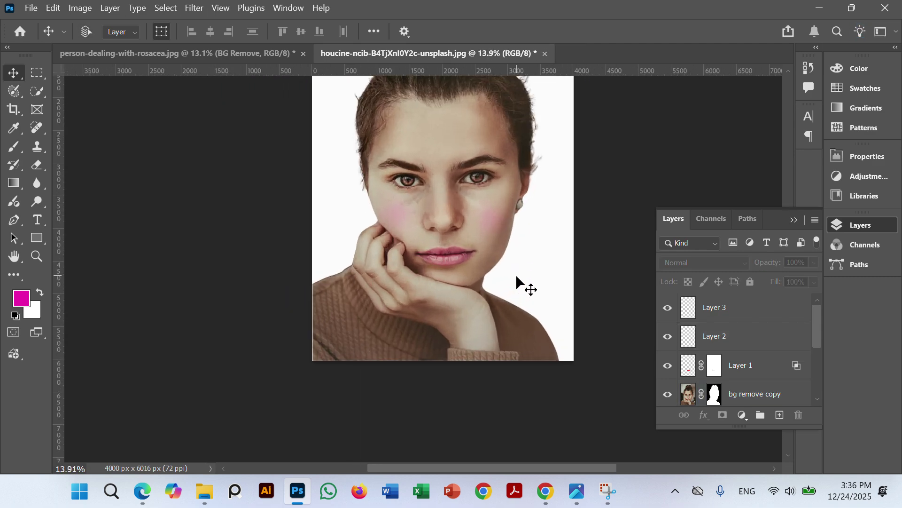
{"action": "left_click", "coordinate": [669, 318]}
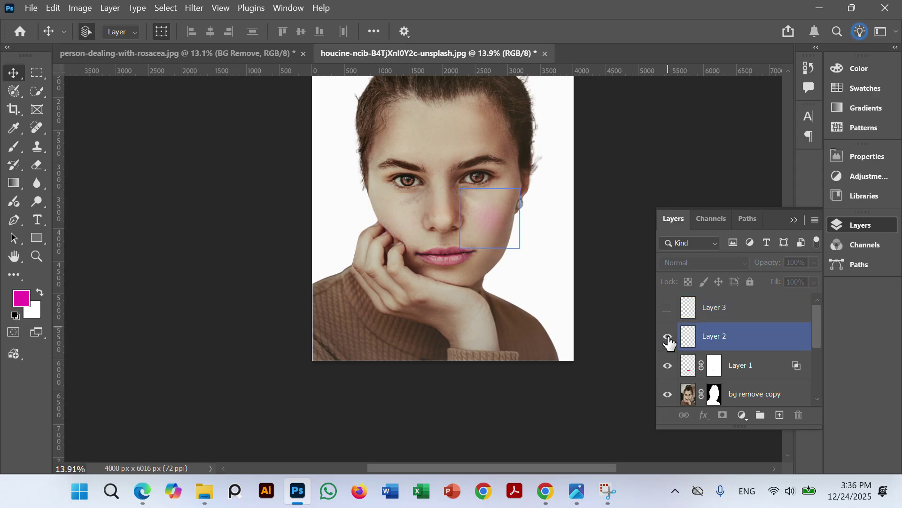
{"action": "left_click", "coordinate": [668, 336]}
{"action": "left_click", "coordinate": [465, 308]}
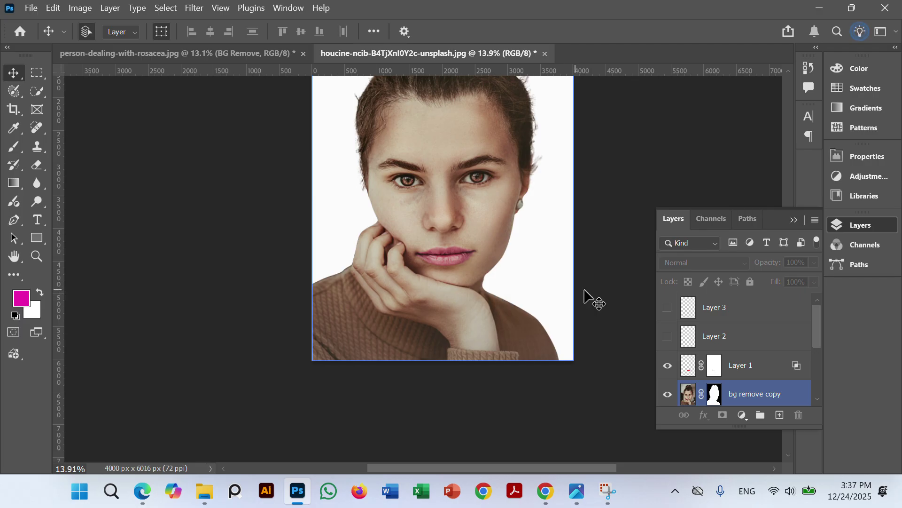
{"action": "left_click", "coordinate": [596, 308]}
{"action": "left_click", "coordinate": [668, 336]}
{"action": "left_click", "coordinate": [668, 308]}
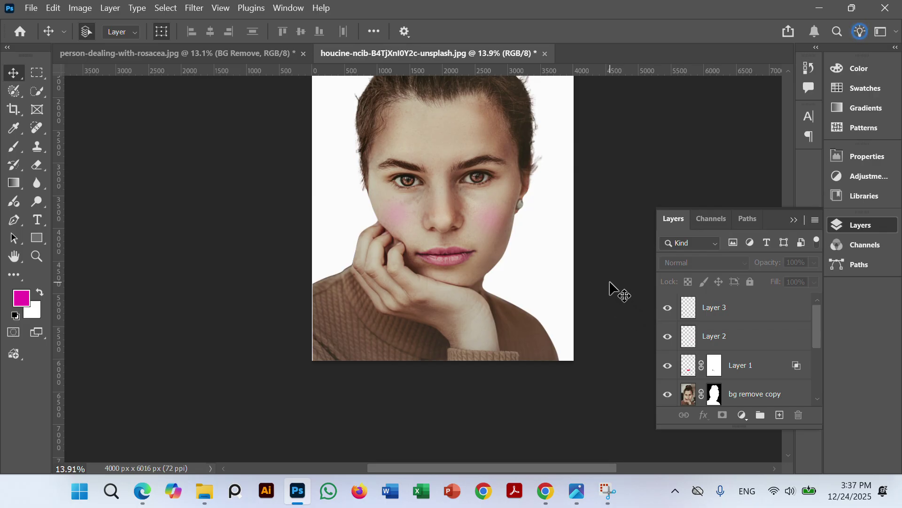
Select both blush layers and reduce their opacity to 37%
{"action": "scroll", "coordinate": [509, 258], "scroll_direction": "up", "scroll_amount": 2}
{"action": "left_click", "coordinate": [496, 200]}
{"action": "left_click", "coordinate": [495, 199]}
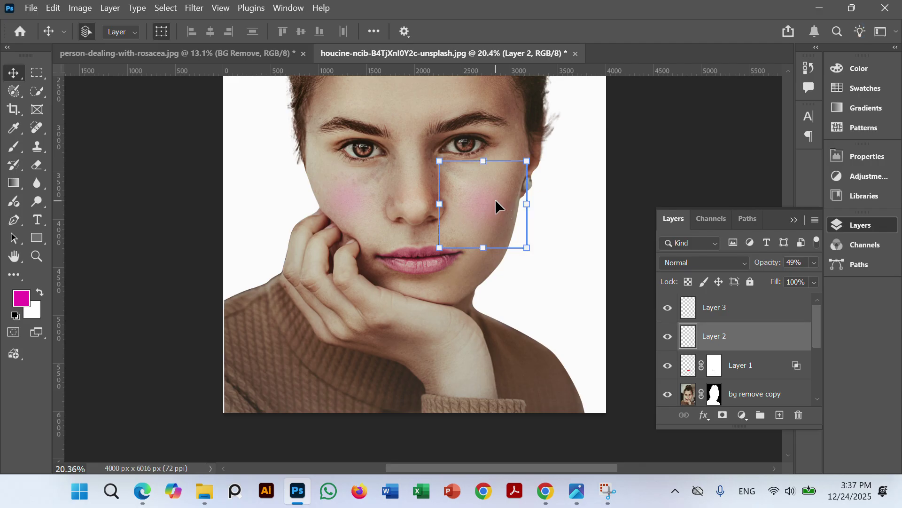
{"action": "left_click", "coordinate": [348, 195], "text": "shift"}
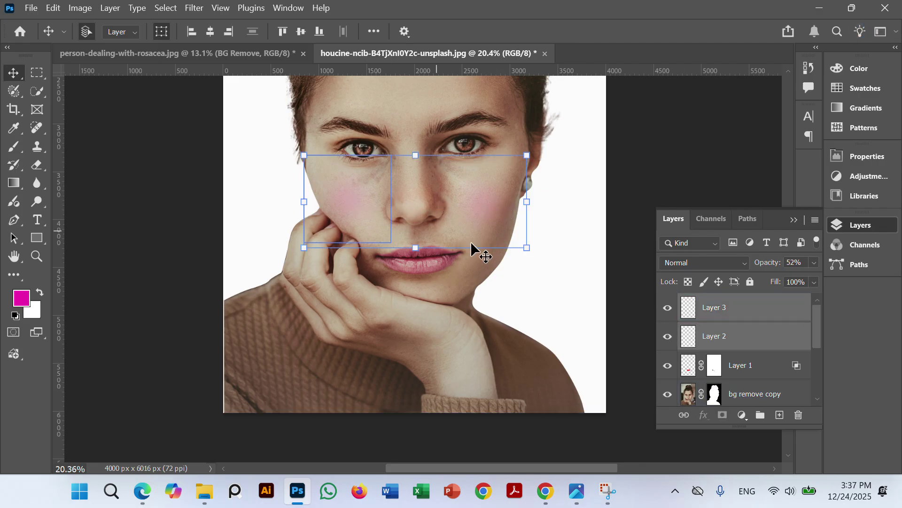
{"action": "left_click", "coordinate": [814, 262]}
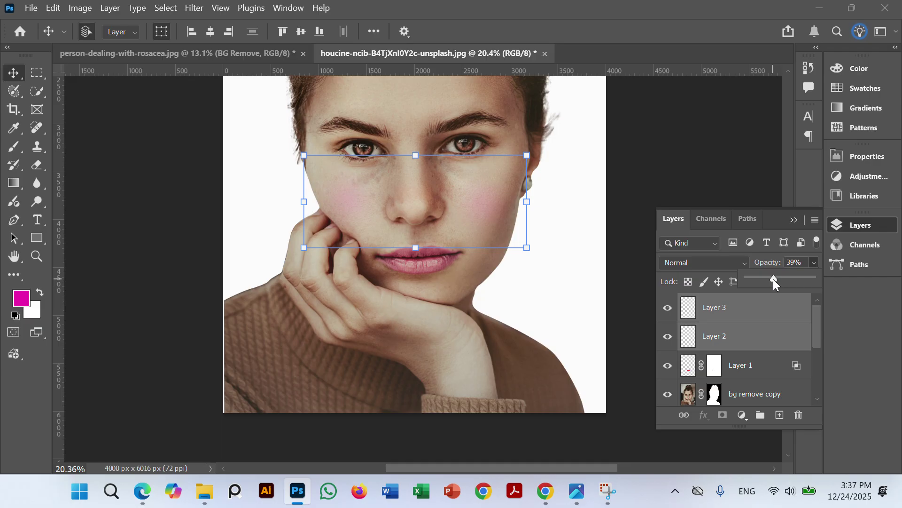
{"action": "left_click_drag", "start_coordinate": [775, 280], "coordinate": [772, 279]}
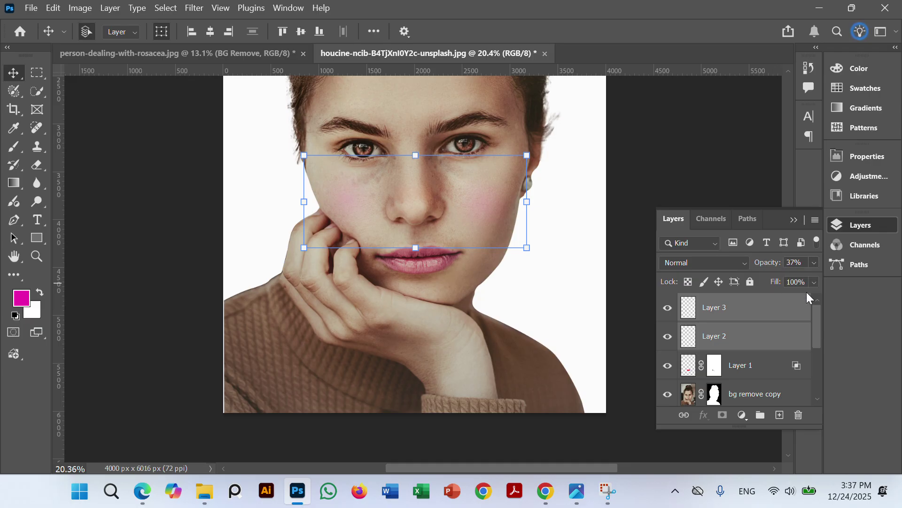
{"action": "left_click", "coordinate": [724, 308]}
{"action": "left_click", "coordinate": [728, 336]}
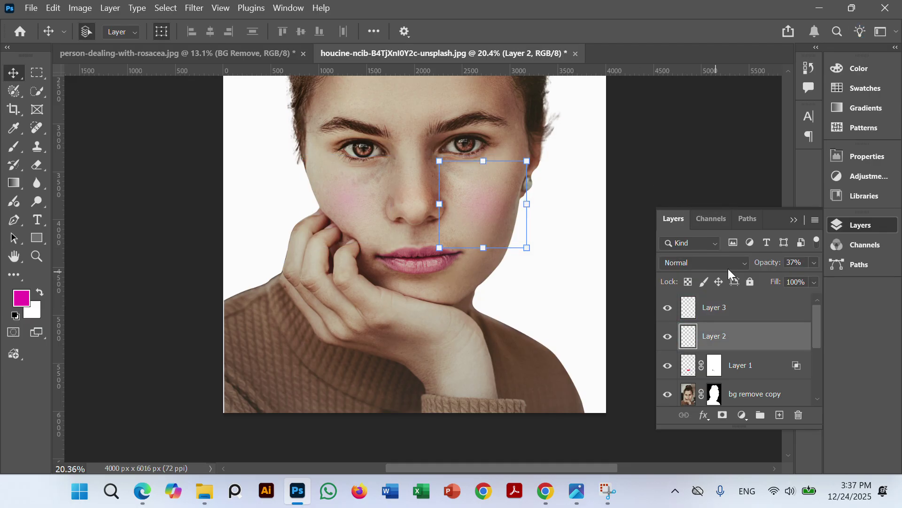
{"action": "left_click", "coordinate": [739, 264]}
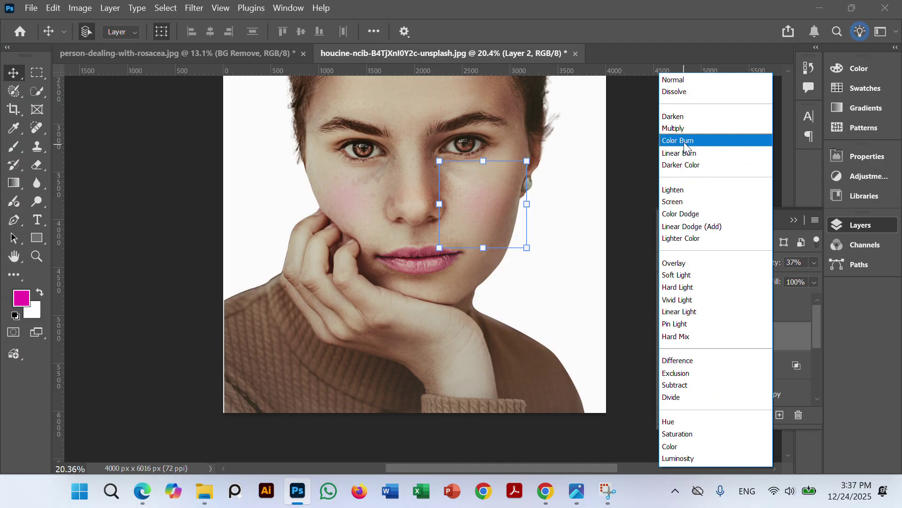
{"action": "left_click", "coordinate": [855, 320]}
Set both blush layers to 100% opacity with the Screen blend mode, and deselect them
{"action": "left_click", "coordinate": [731, 311], "text": "ctrl"}
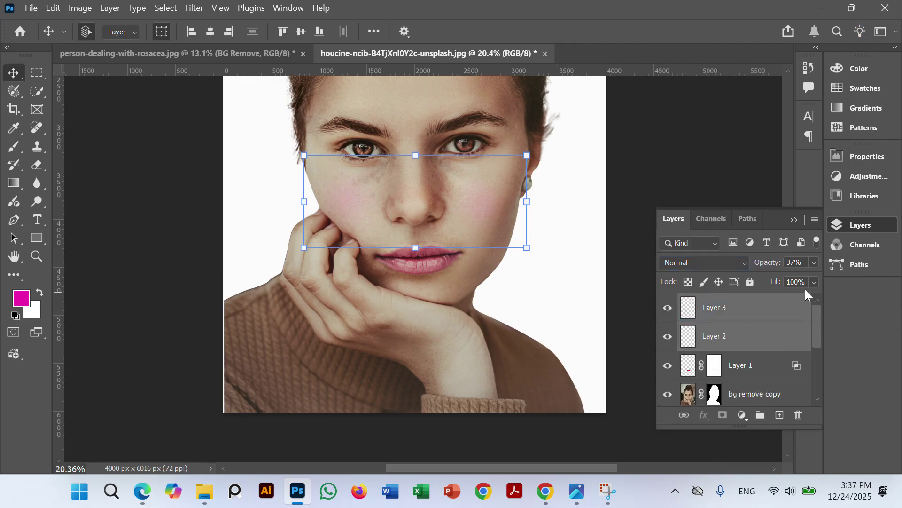
{"action": "left_click", "coordinate": [814, 264]}
{"action": "left_click_drag", "start_coordinate": [772, 275], "coordinate": [839, 275]}
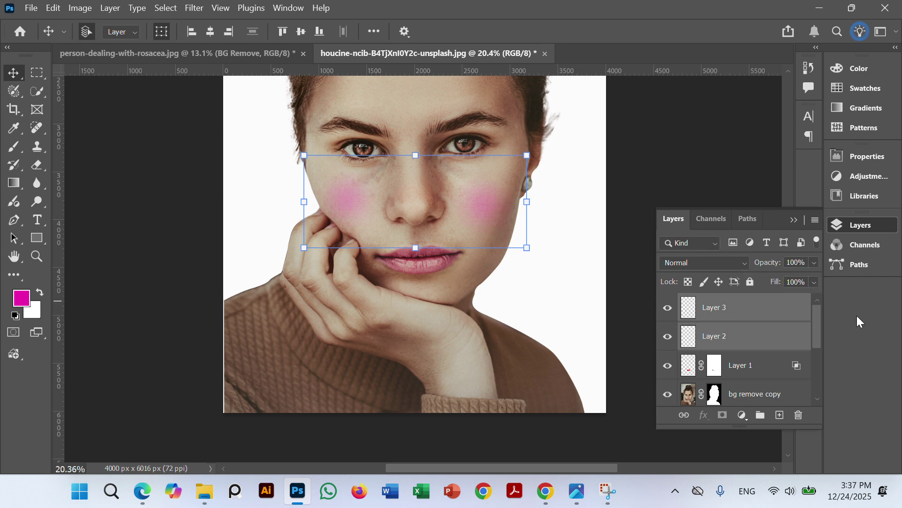
{"action": "left_click", "coordinate": [747, 263]}
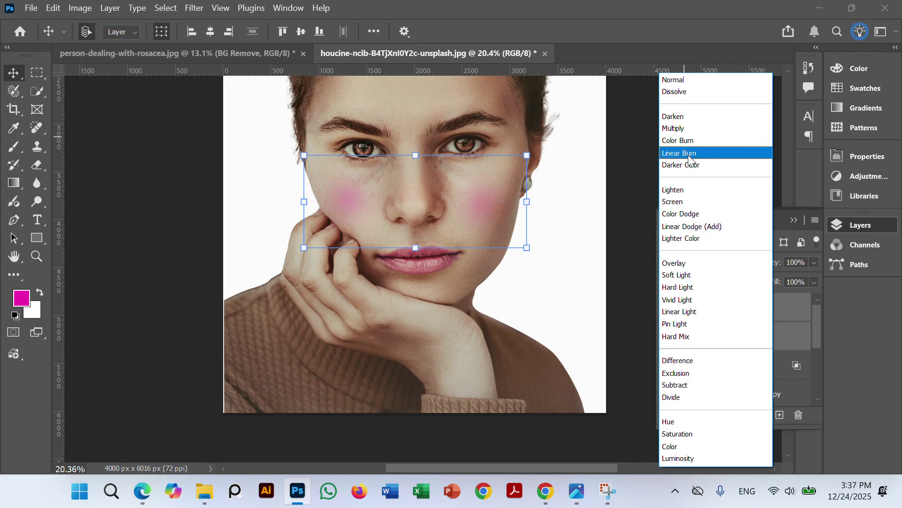
{"action": "left_click", "coordinate": [686, 201]}
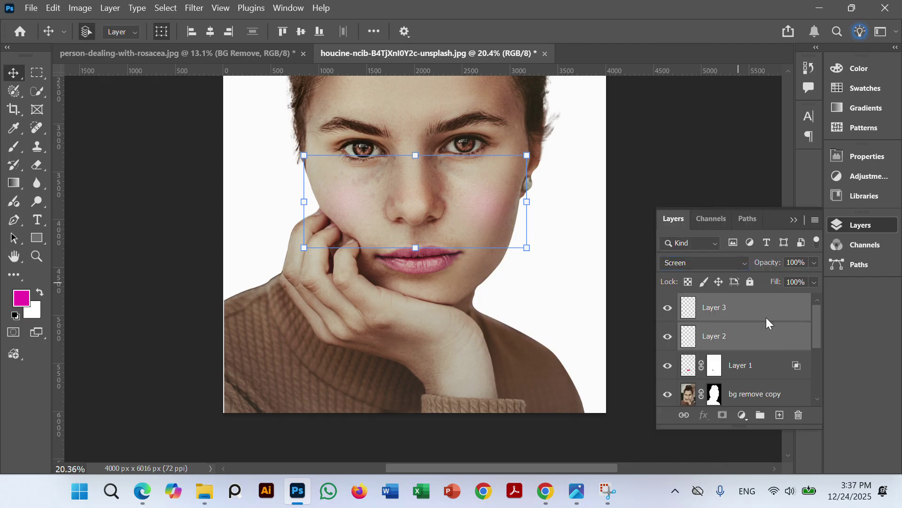
{"action": "left_click", "coordinate": [663, 166]}
Examine the blended blush on the cheeks up close and against the whole portrait
{"action": "scroll", "coordinate": [520, 212], "scroll_direction": "up", "scroll_amount": 4}
{"action": "scroll", "coordinate": [487, 213], "scroll_direction": "down", "scroll_amount": 3}
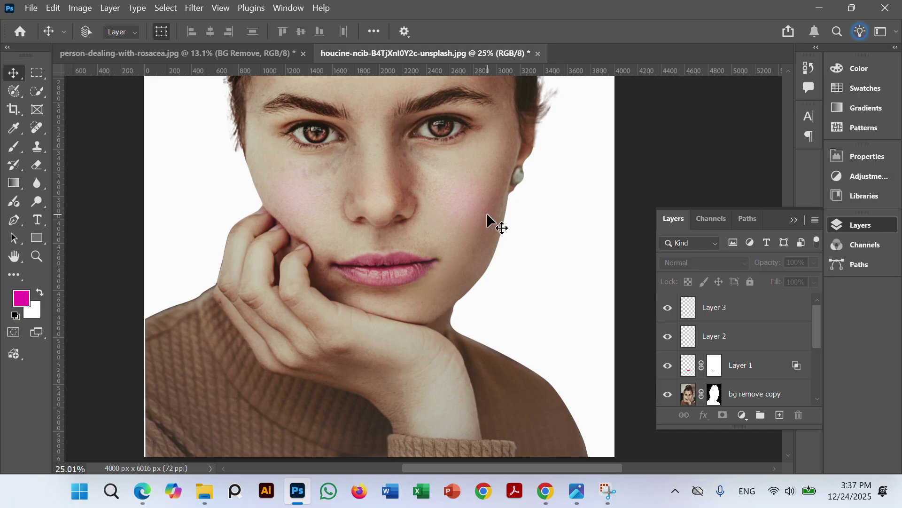
{"action": "left_click", "coordinate": [487, 213]}
{"action": "scroll", "coordinate": [487, 212], "scroll_direction": "down", "scroll_amount": 5}
{"action": "scroll", "coordinate": [489, 207], "scroll_direction": "up", "scroll_amount": 2}
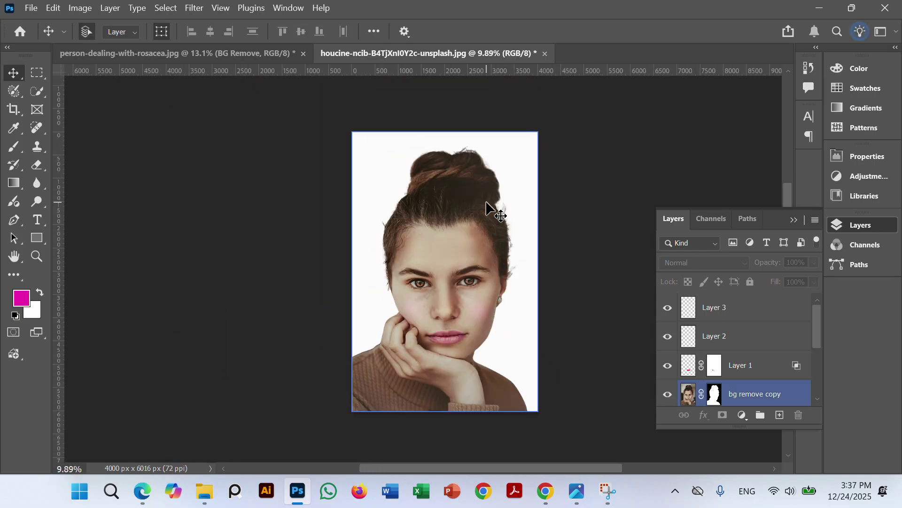
{"action": "scroll", "coordinate": [529, 238], "scroll_direction": "down", "scroll_amount": 1}
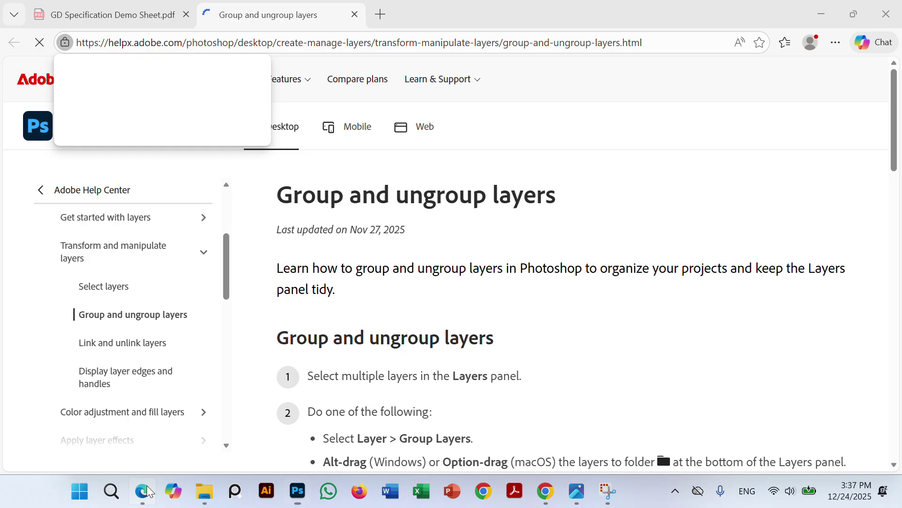
Switch to the Edge browser, close the Photoshop help page, and review the Image Separation requirements in the specification sheet
{"action": "left_click", "coordinate": [143, 490]}
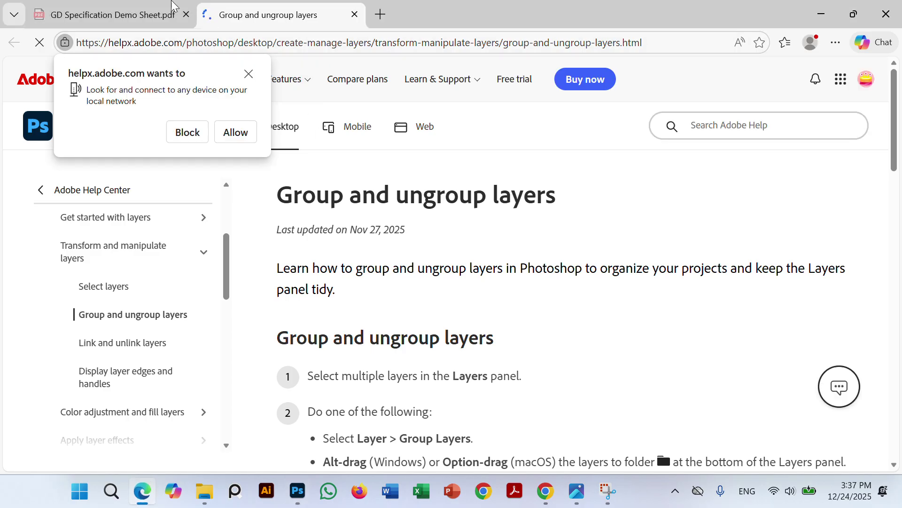
{"action": "left_click", "coordinate": [172, 7]}
{"action": "left_click", "coordinate": [355, 14]}
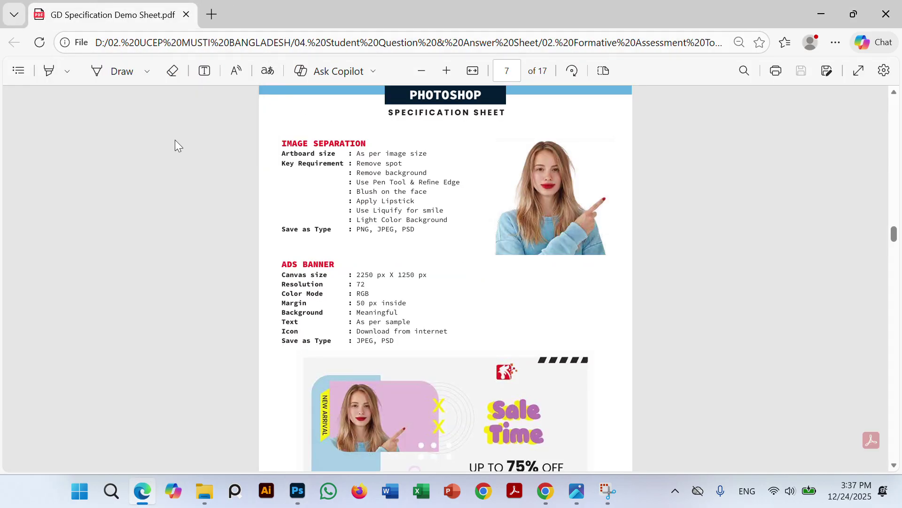
{"action": "left_click_drag", "start_coordinate": [360, 158], "coordinate": [433, 236]}
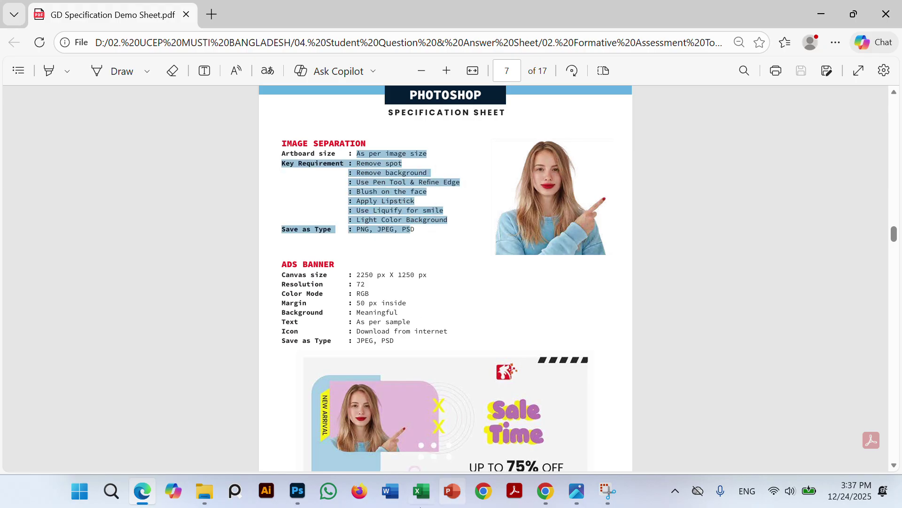
Return to Photoshop and start saving the retouched portrait as a layered PSD file named Retuch
{"action": "left_click", "coordinate": [301, 492]}
{"action": "left_click", "coordinate": [475, 265]}
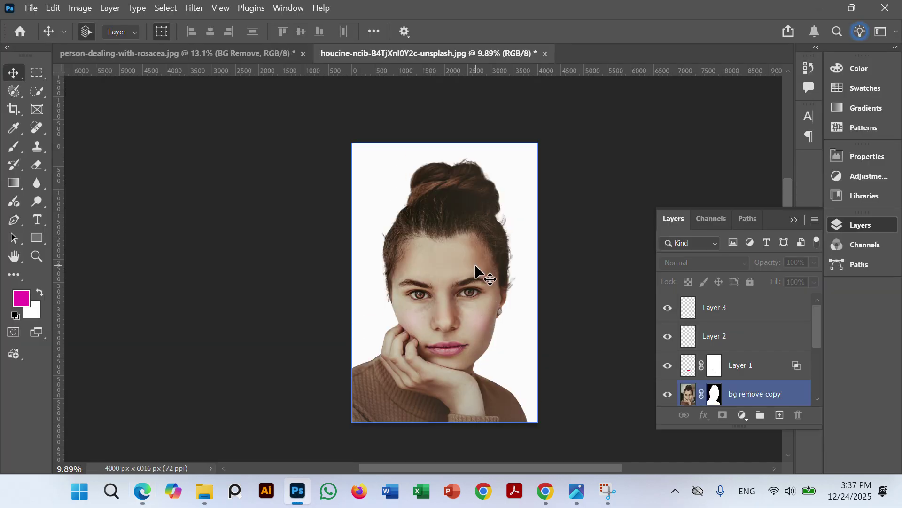
{"action": "scroll", "coordinate": [491, 242], "scroll_direction": "up", "scroll_amount": 2}
{"action": "scroll", "coordinate": [489, 237], "scroll_direction": "up", "scroll_amount": 2}
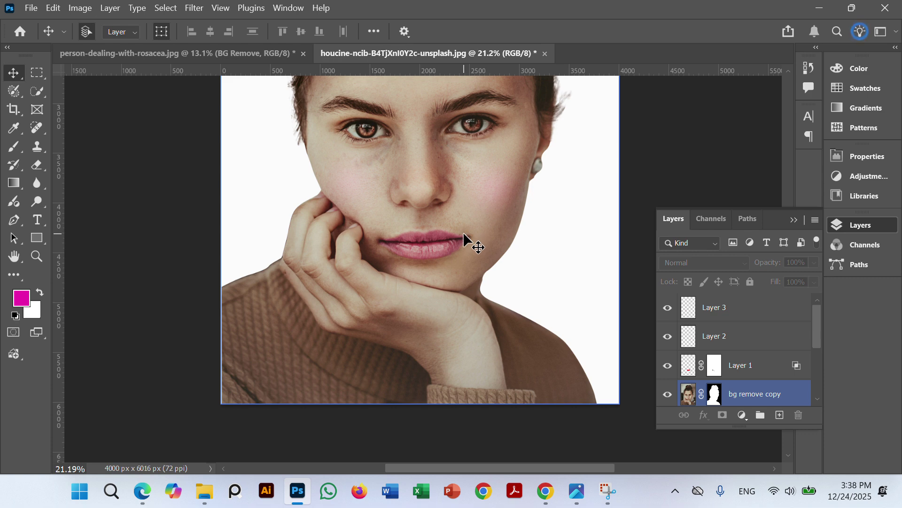
{"action": "left_click", "coordinate": [214, 143]}
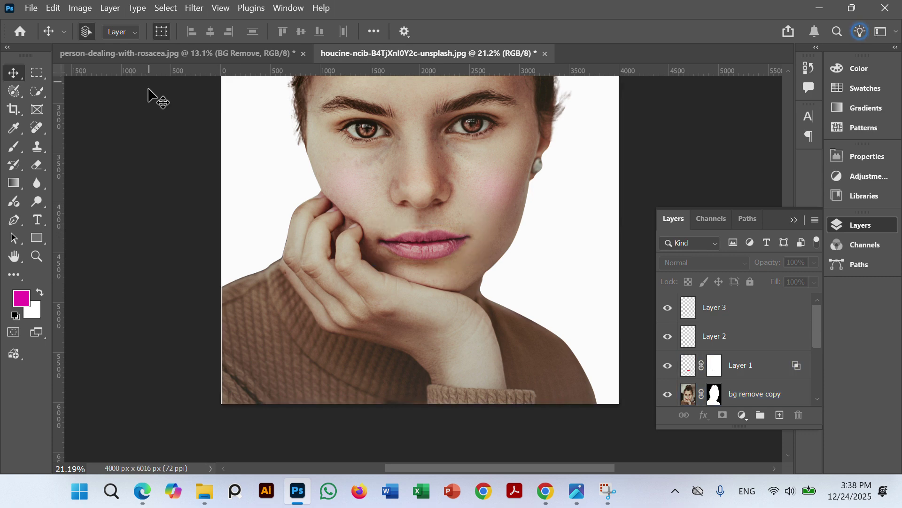
{"action": "left_click", "coordinate": [31, 8]}
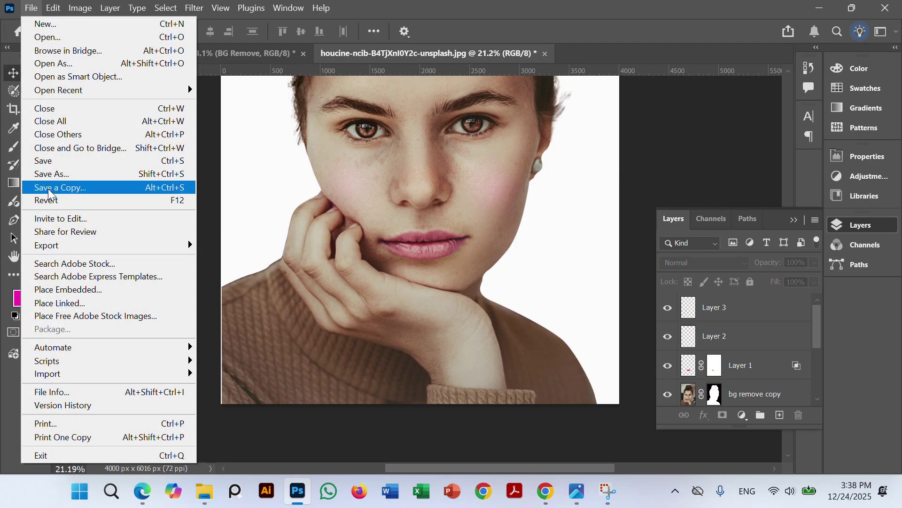
{"action": "left_click", "coordinate": [53, 175]}
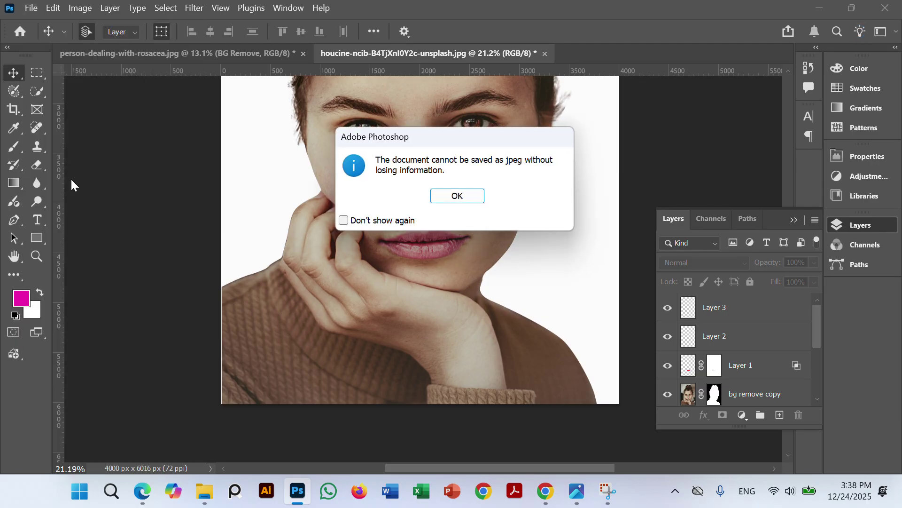
{"action": "left_click", "coordinate": [455, 197]}
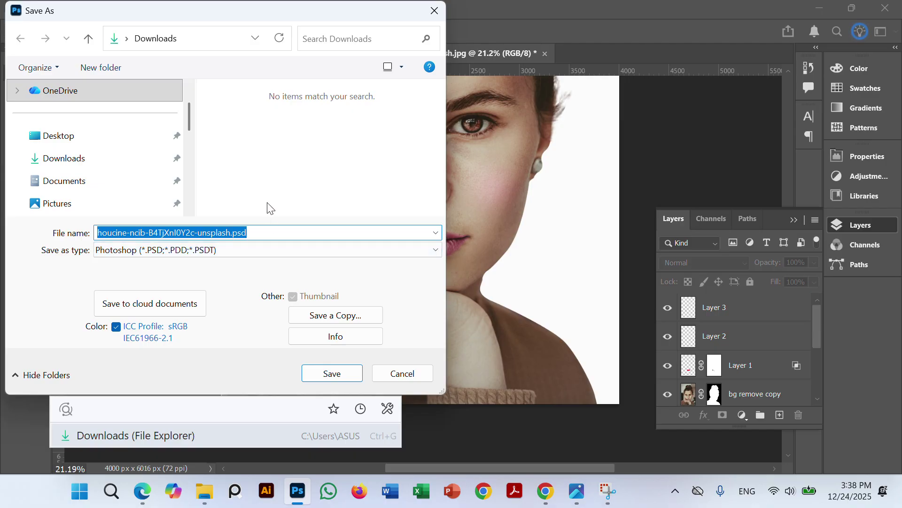
{"action": "type", "text": "Retuch"}
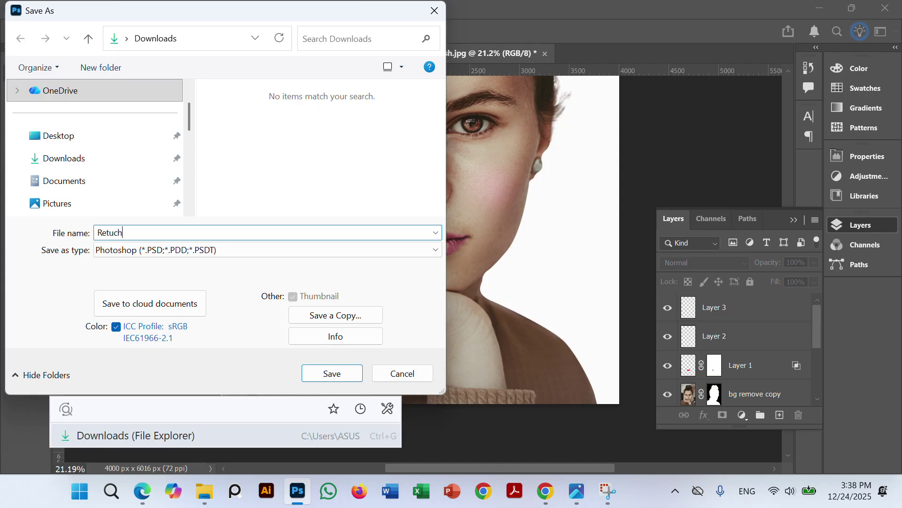
Save the PSD in the Evening Batch 01 folder on the Class (E:) drive with Maximize Compatibility enabled
{"action": "left_click", "coordinate": [68, 161]}
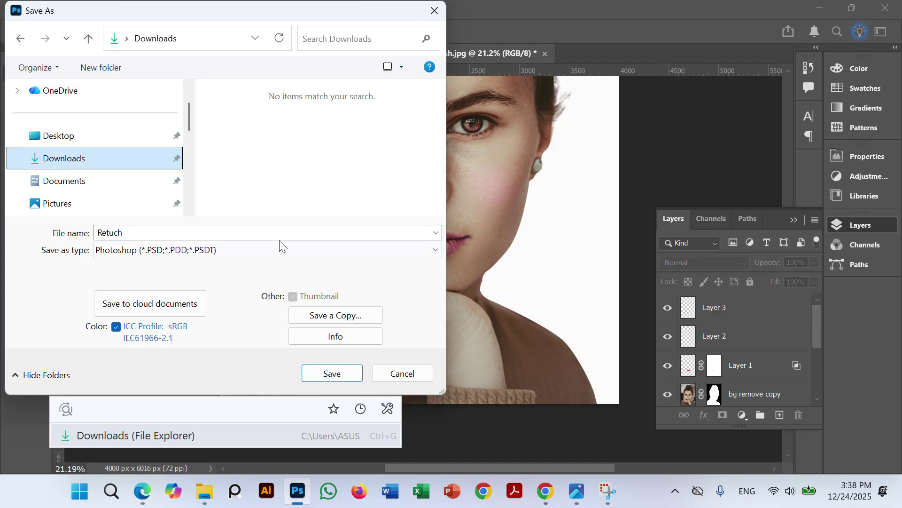
{"action": "scroll", "coordinate": [80, 164], "scroll_direction": "down", "scroll_amount": 5}
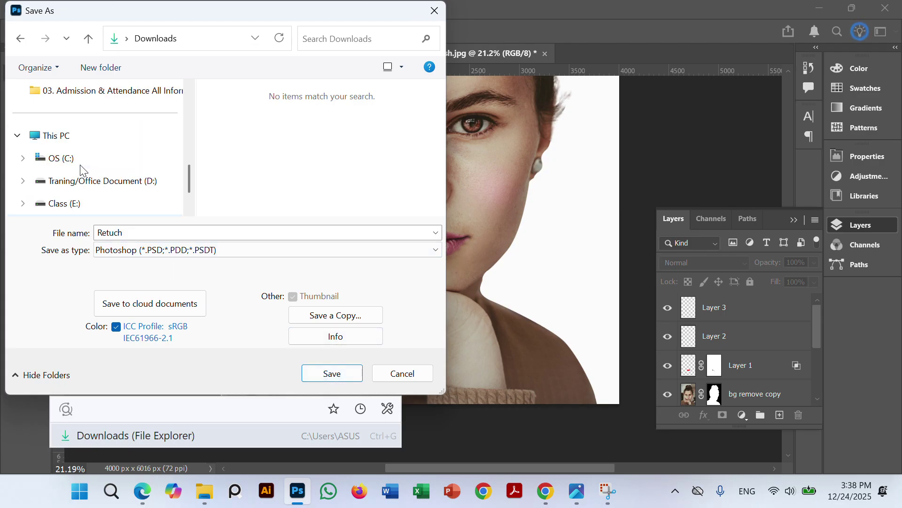
{"action": "left_click", "coordinate": [86, 184]}
{"action": "scroll", "coordinate": [289, 146], "scroll_direction": "down", "scroll_amount": 4}
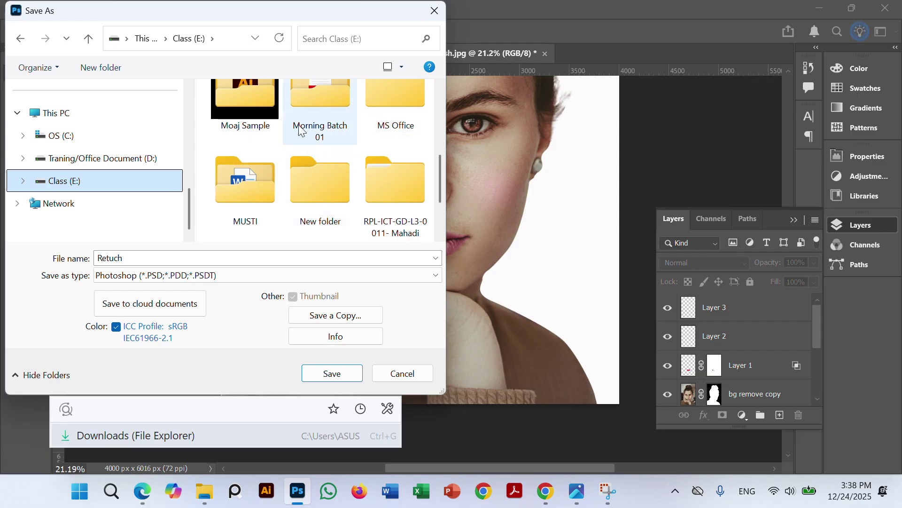
{"action": "scroll", "coordinate": [319, 141], "scroll_direction": "down", "scroll_amount": 2}
{"action": "scroll", "coordinate": [322, 136], "scroll_direction": "up", "scroll_amount": 6}
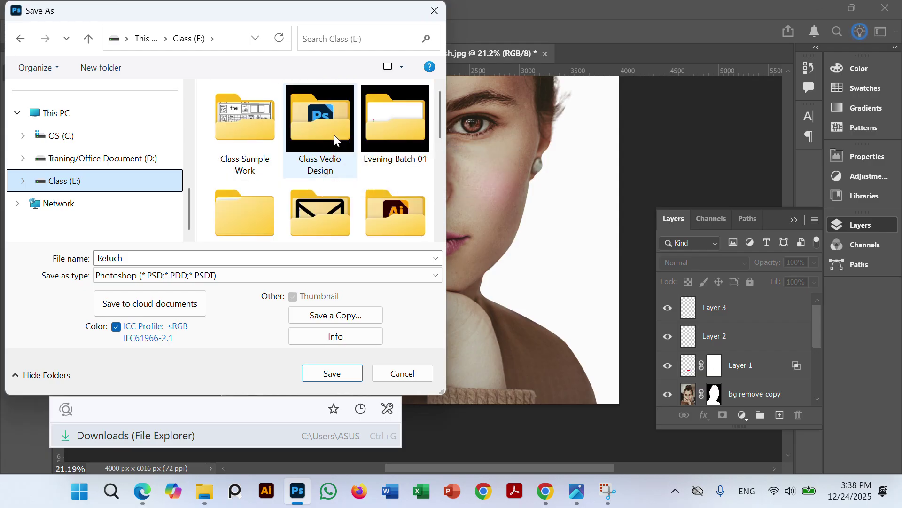
{"action": "scroll", "coordinate": [336, 134], "scroll_direction": "down", "scroll_amount": 1}
{"action": "left_click", "coordinate": [376, 111]}
{"action": "left_click", "coordinate": [375, 107]}
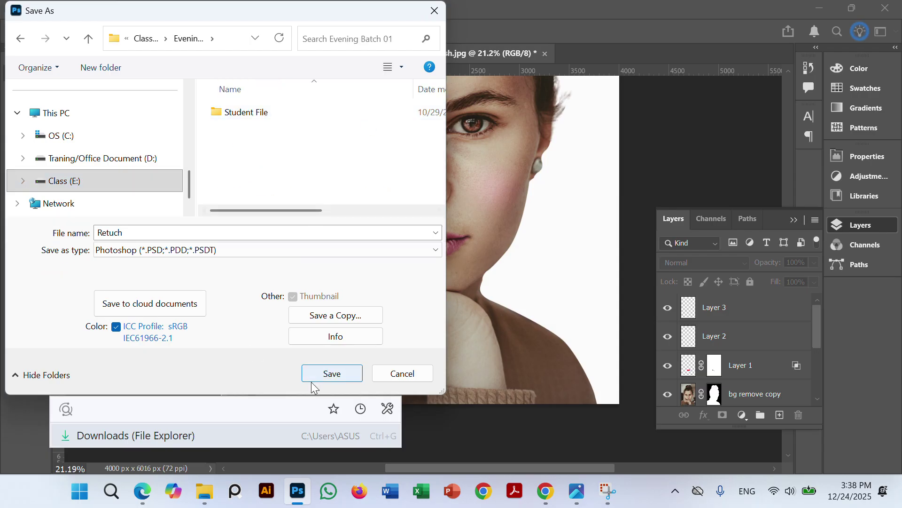
{"action": "left_click", "coordinate": [332, 373]}
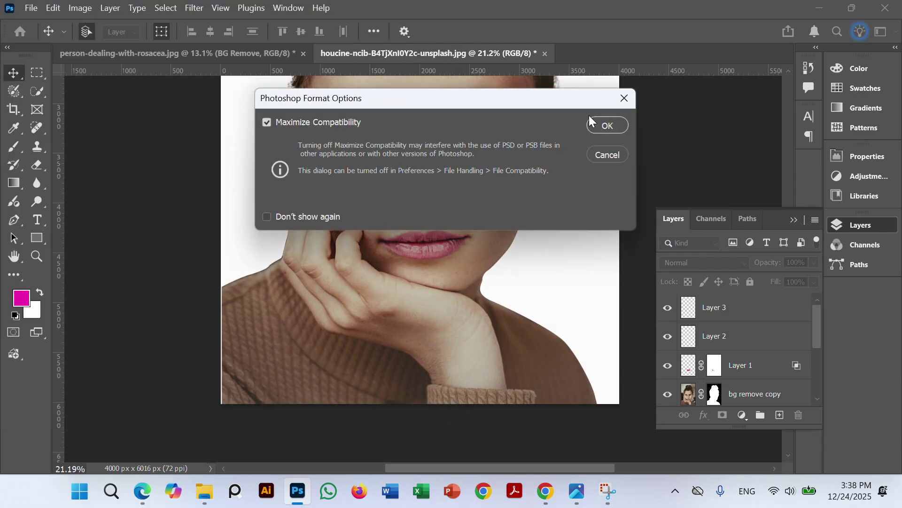
{"action": "left_click", "coordinate": [607, 126]}
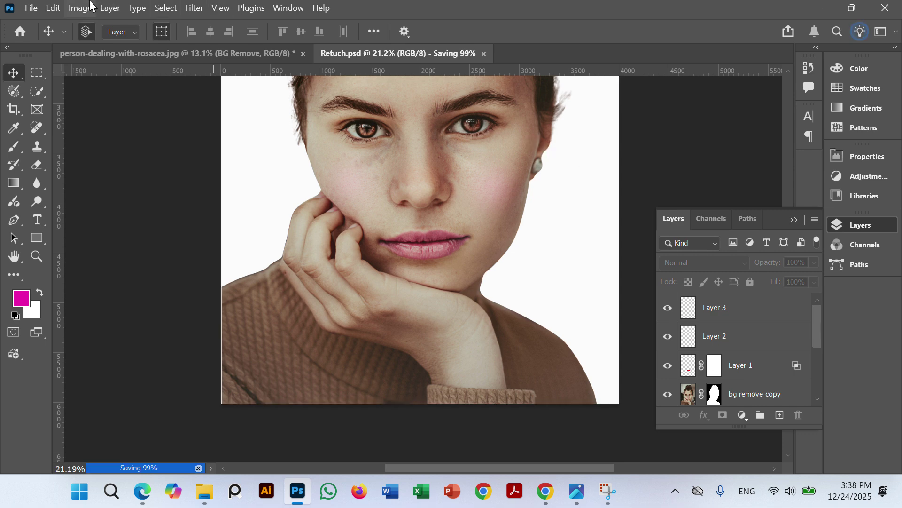
Try to save another copy of the Retuch document
{"action": "left_click", "coordinate": [31, 8]}
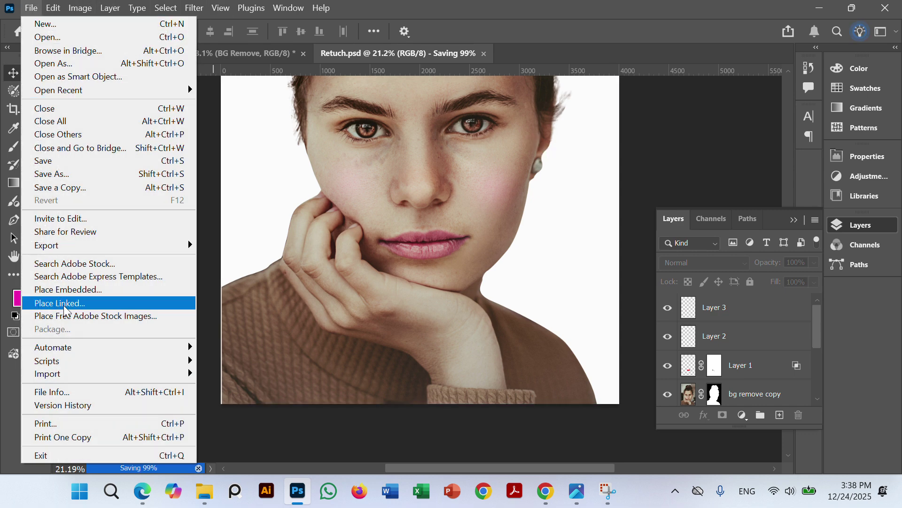
{"action": "left_click", "coordinate": [77, 183]}
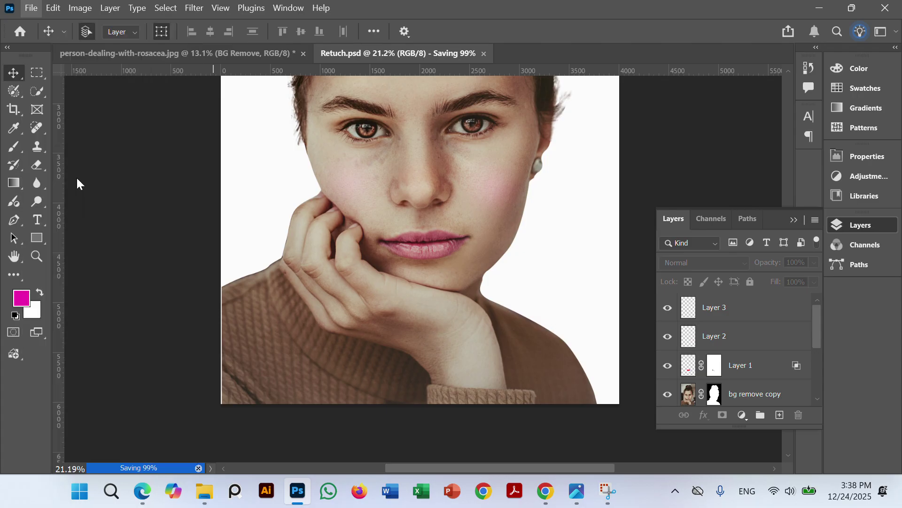
{"action": "left_click", "coordinate": [459, 196]}
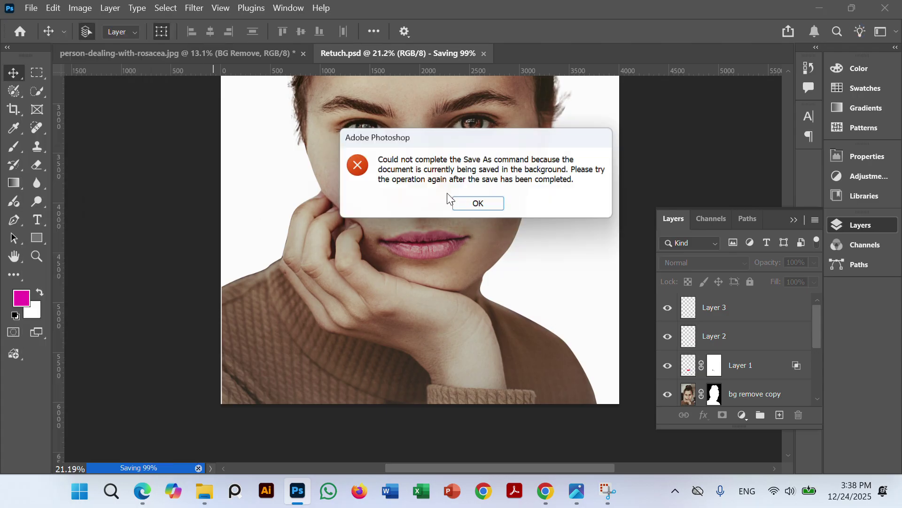
{"action": "left_click", "coordinate": [478, 207]}
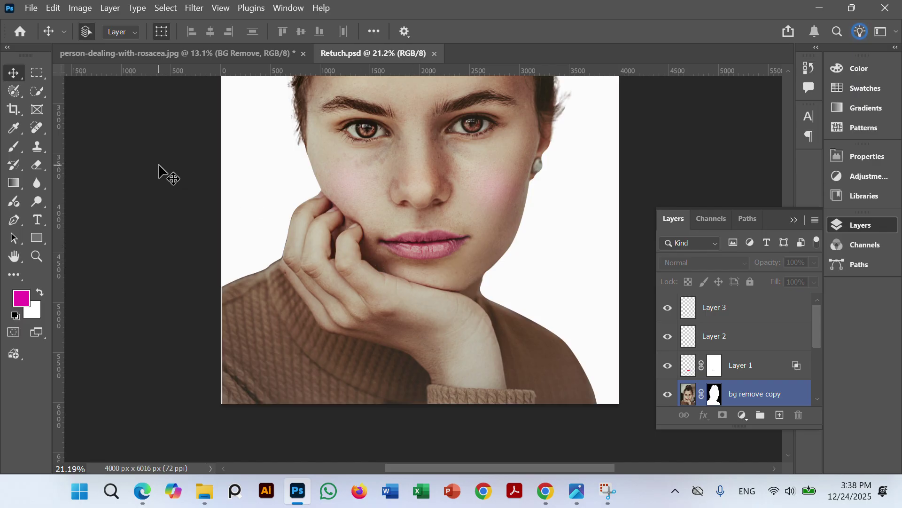
Set up a PNG export of the portrait with Export As at 4000 x 6016 px, with transparency and conversion to sRGB
{"action": "left_click", "coordinate": [30, 8]}
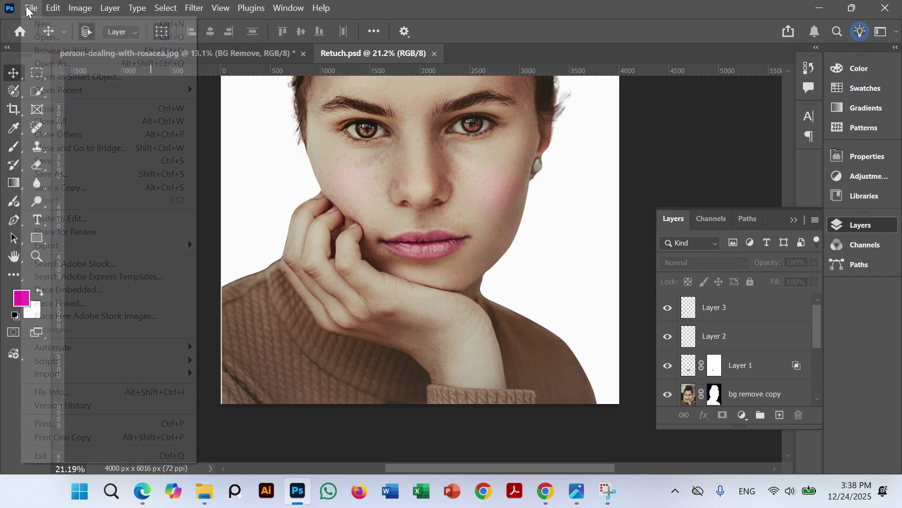
{"action": "mouse_move", "coordinate": [60, 245]}
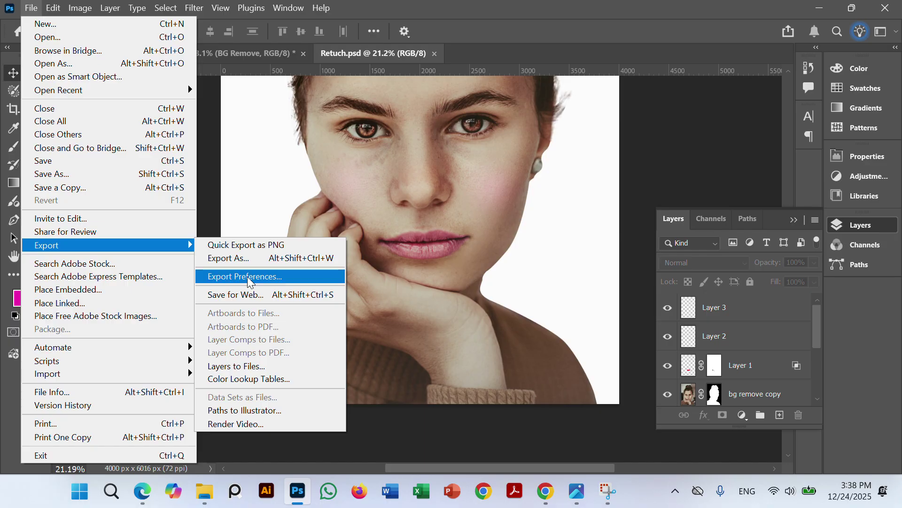
{"action": "left_click", "coordinate": [251, 260]}
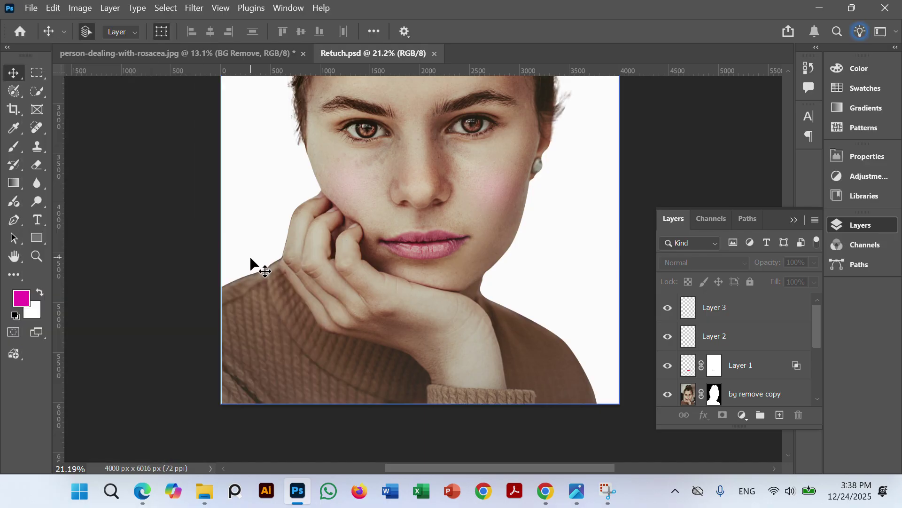
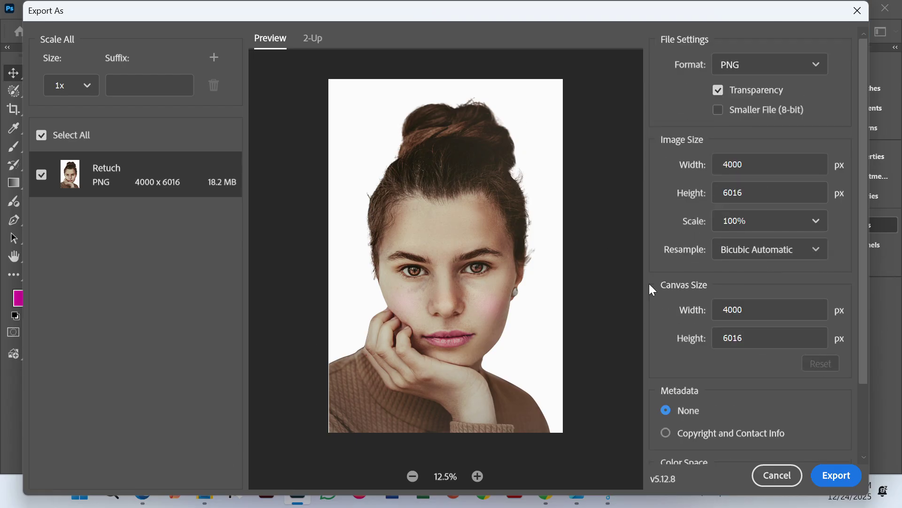
{"action": "scroll", "coordinate": [700, 347], "scroll_direction": "down", "scroll_amount": 3}
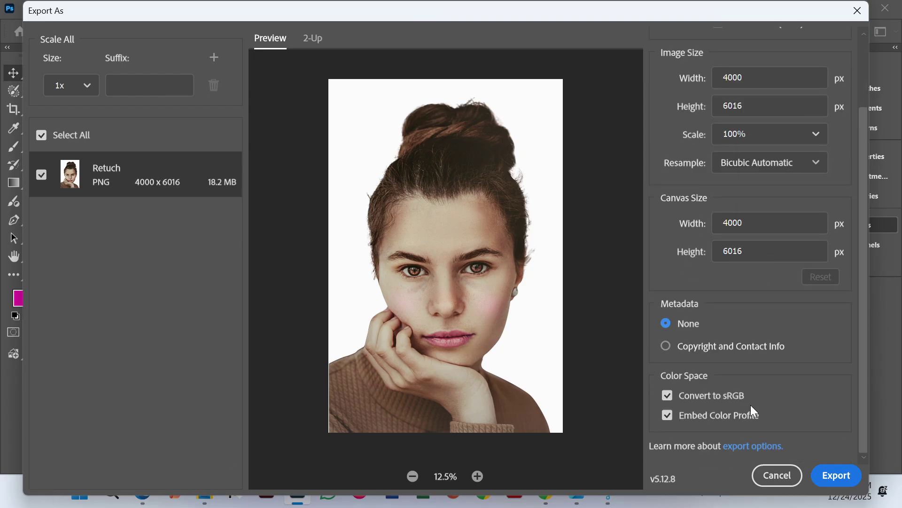
{"action": "left_click", "coordinate": [836, 475]}
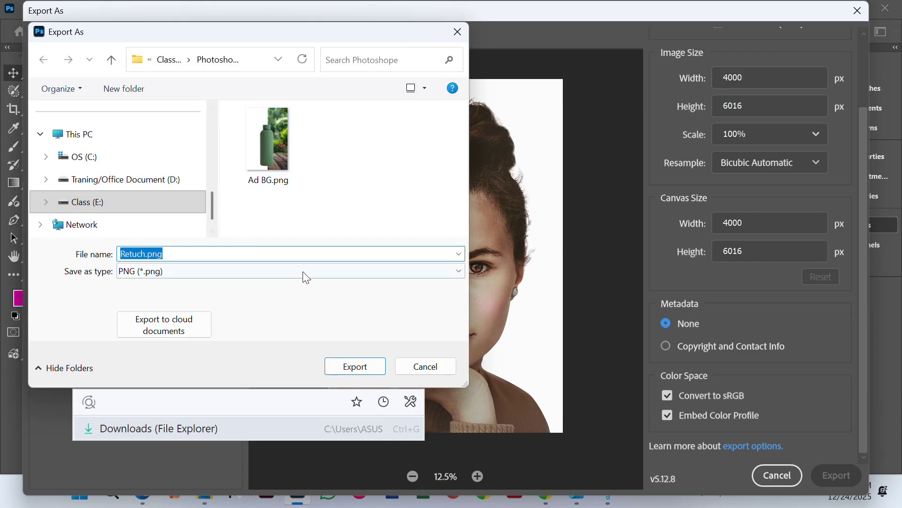
Export the image as Retuch.png into the Evening Batch 01 folder on the Class (E:) drive
{"action": "scroll", "coordinate": [153, 169], "scroll_direction": "down", "scroll_amount": 2}
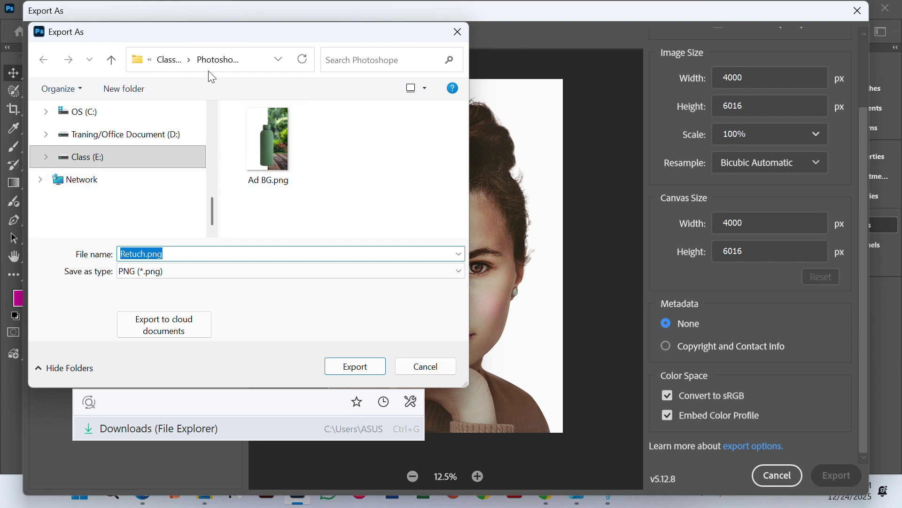
{"action": "left_click", "coordinate": [169, 60]}
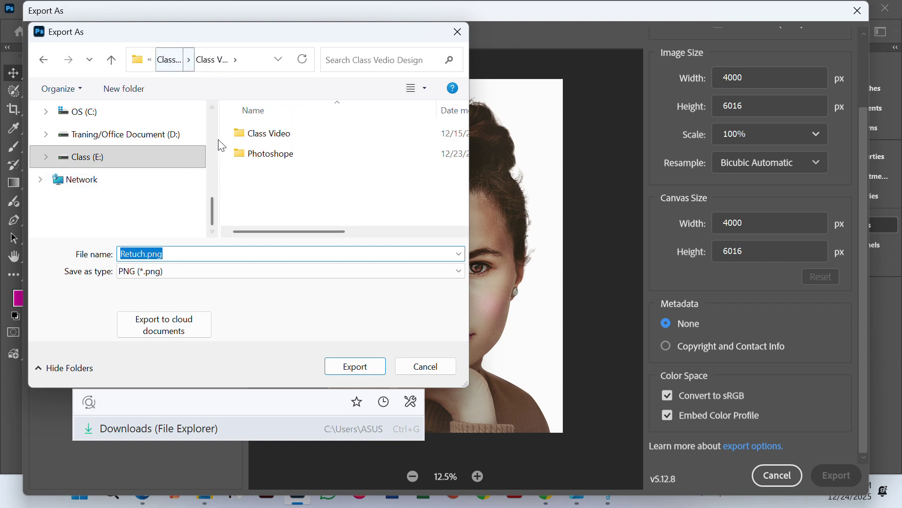
{"action": "left_click", "coordinate": [166, 60]}
{"action": "left_click", "coordinate": [166, 60]}
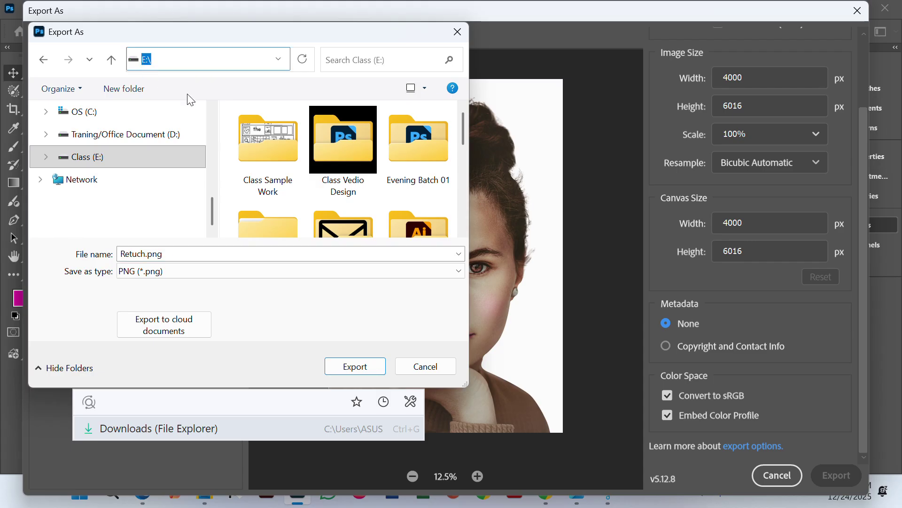
{"action": "double_click", "coordinate": [409, 161]}
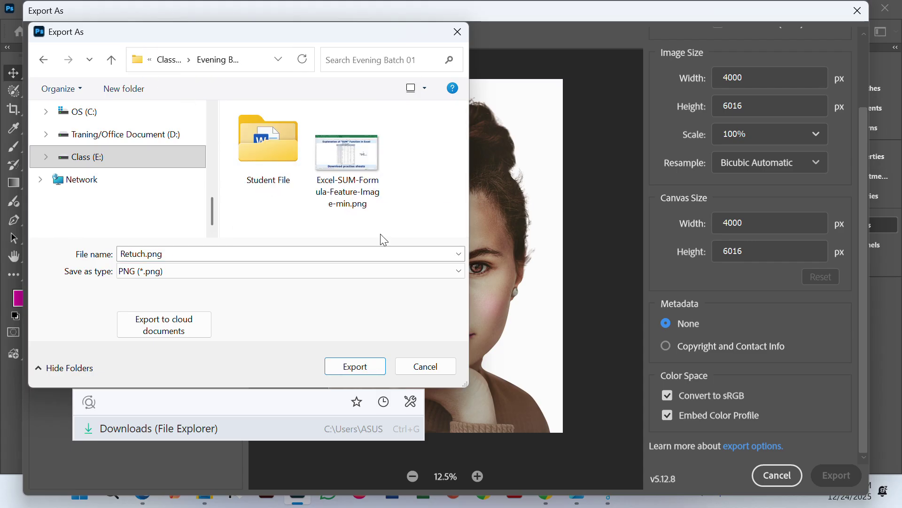
{"action": "left_click", "coordinate": [348, 365]}
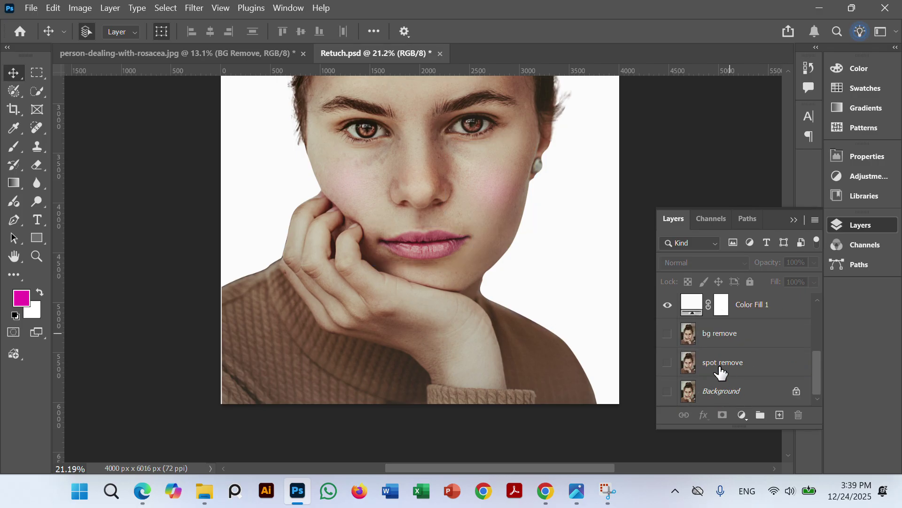
Review the layer stack from the Background up to Layer 3 and look over the retouched face
{"action": "scroll", "coordinate": [721, 371], "scroll_direction": "up", "scroll_amount": 3}
{"action": "left_click", "coordinate": [717, 366]}
{"action": "left_click", "coordinate": [727, 333]}
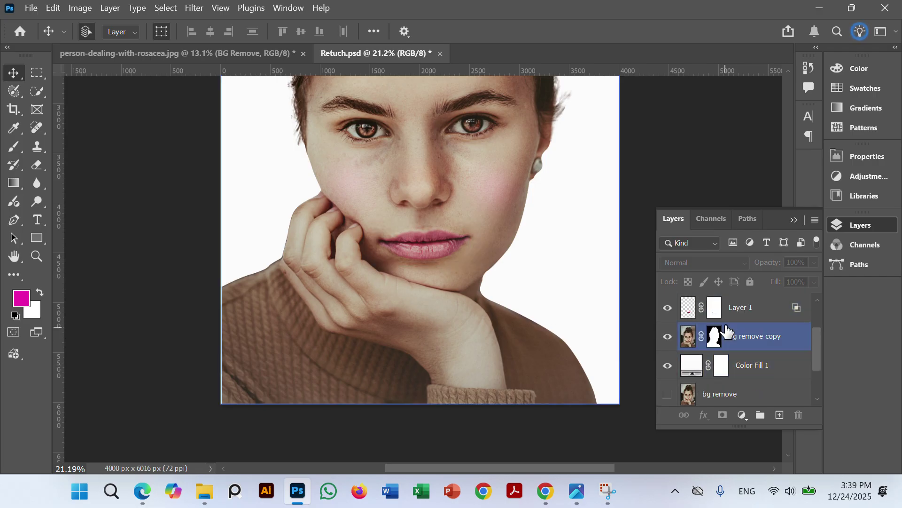
{"action": "scroll", "coordinate": [727, 331], "scroll_direction": "down", "scroll_amount": 2}
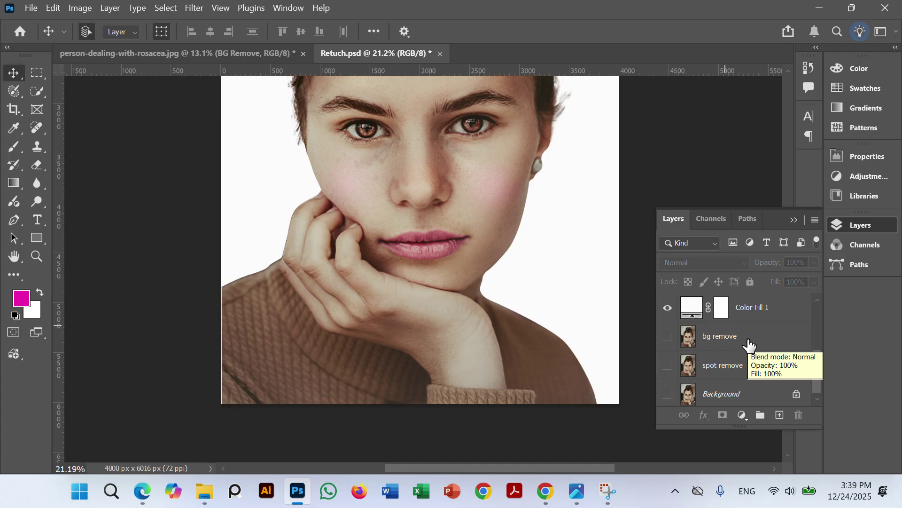
{"action": "scroll", "coordinate": [730, 343], "scroll_direction": "up", "scroll_amount": 4}
{"action": "scroll", "coordinate": [456, 238], "scroll_direction": "up", "scroll_amount": 4}
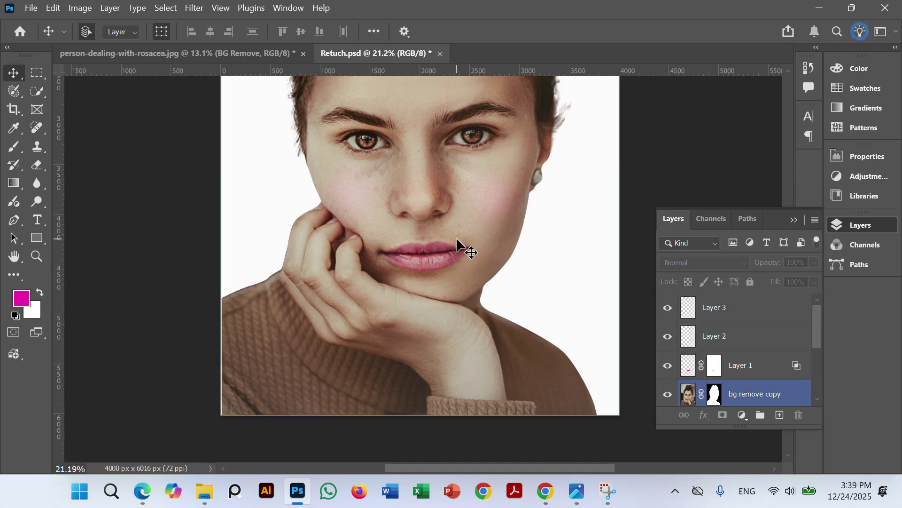
{"action": "scroll", "coordinate": [490, 224], "scroll_direction": "up", "scroll_amount": 3}
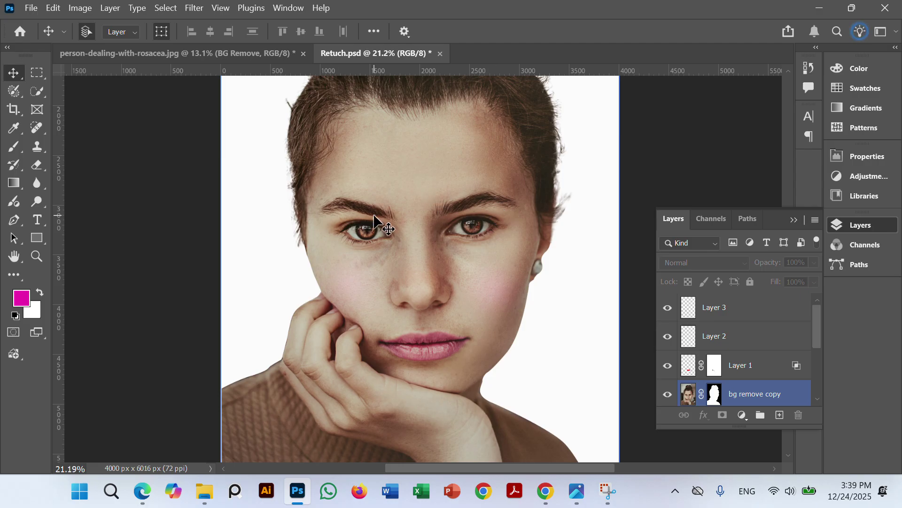
{"action": "left_click", "coordinate": [578, 263]}
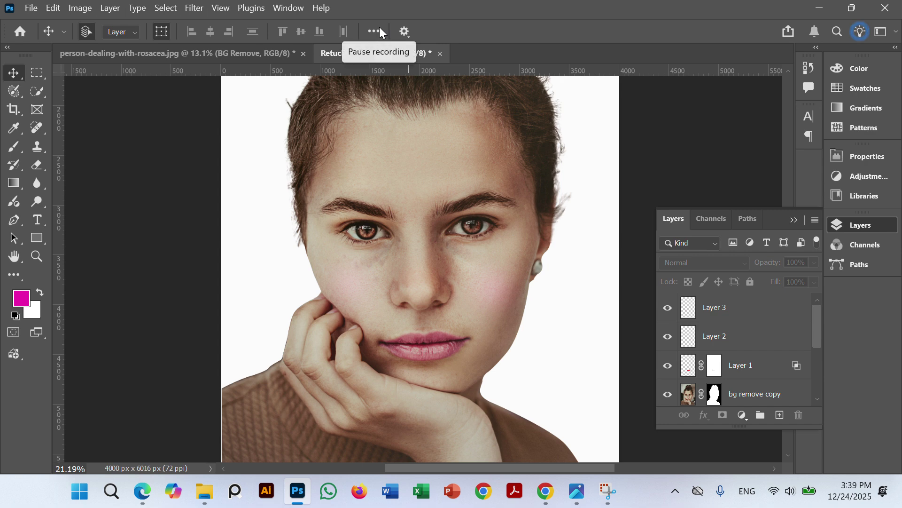
{"action": "left_click", "coordinate": [410, 198]}
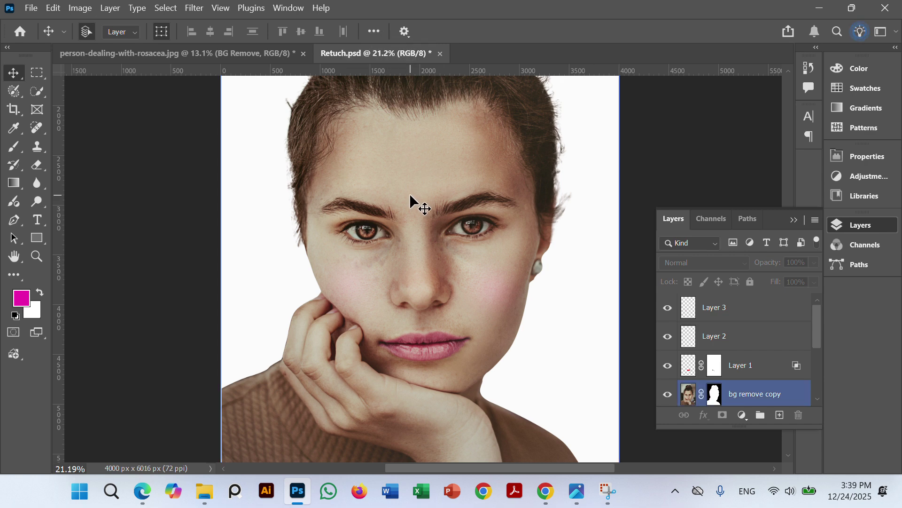